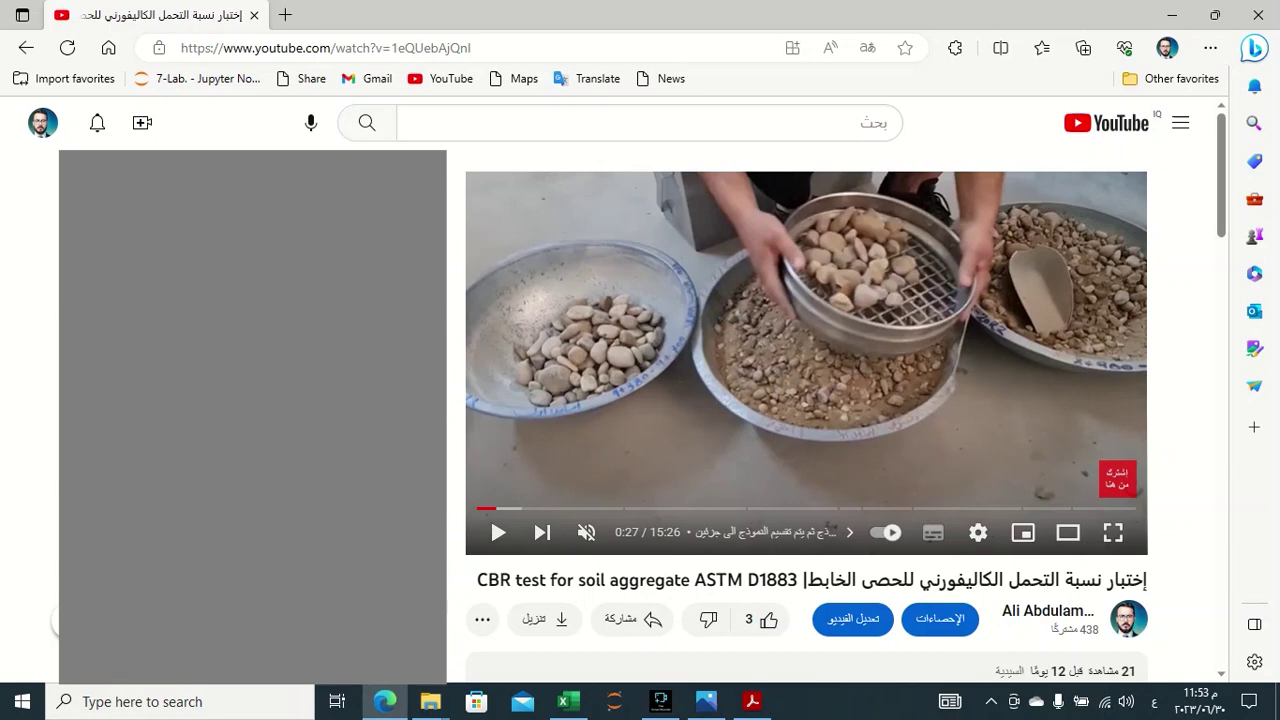
Resume the CBR test video and expand its full description.
key(space)
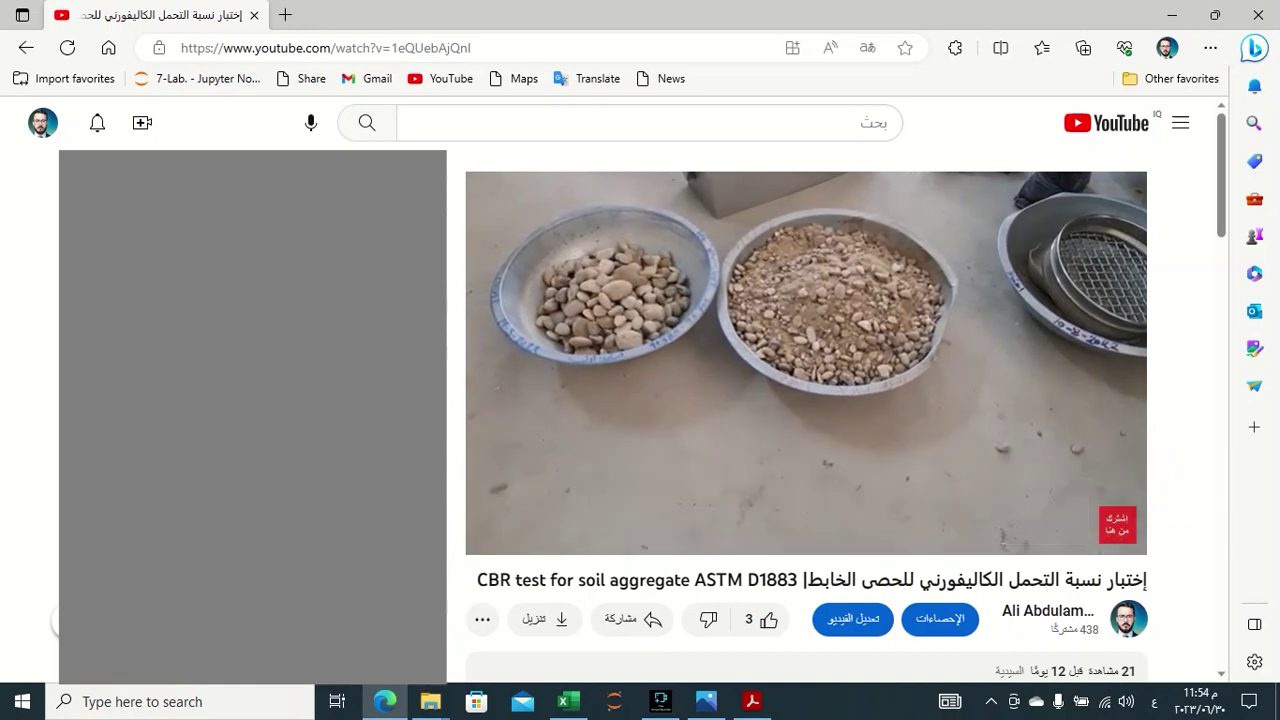
scroll(806, 400, down, 3)
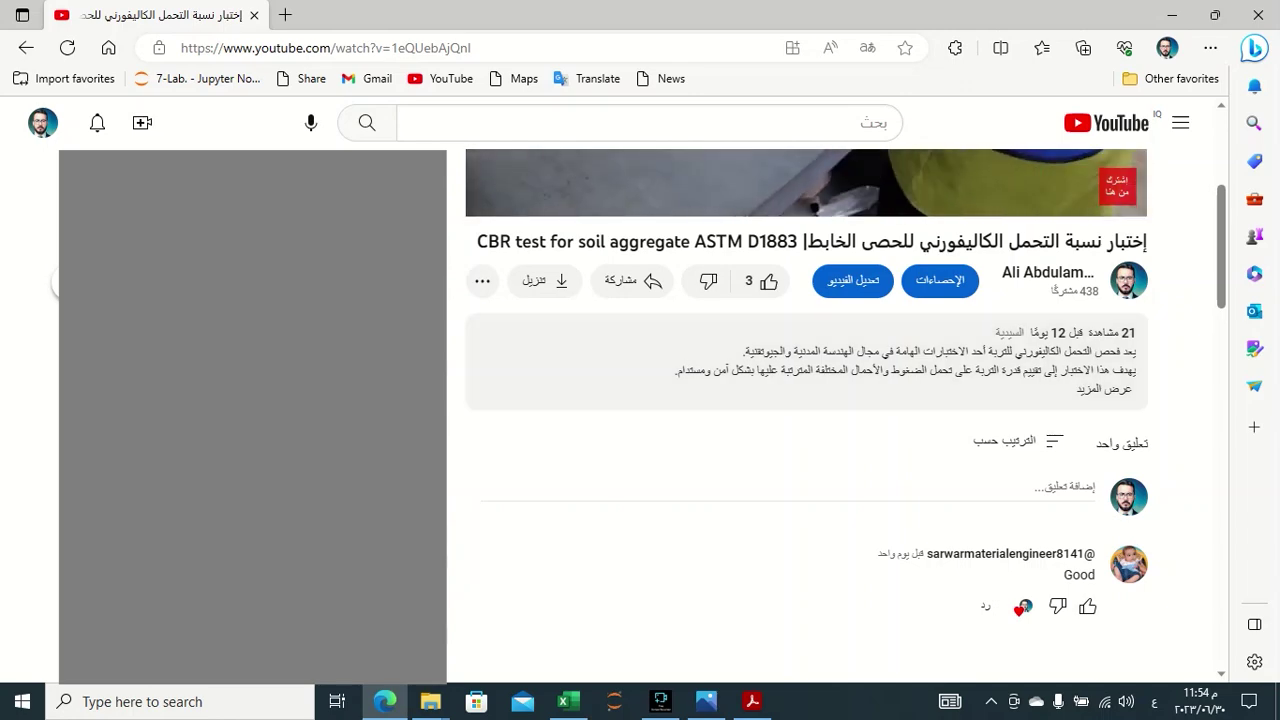
click(1104, 388)
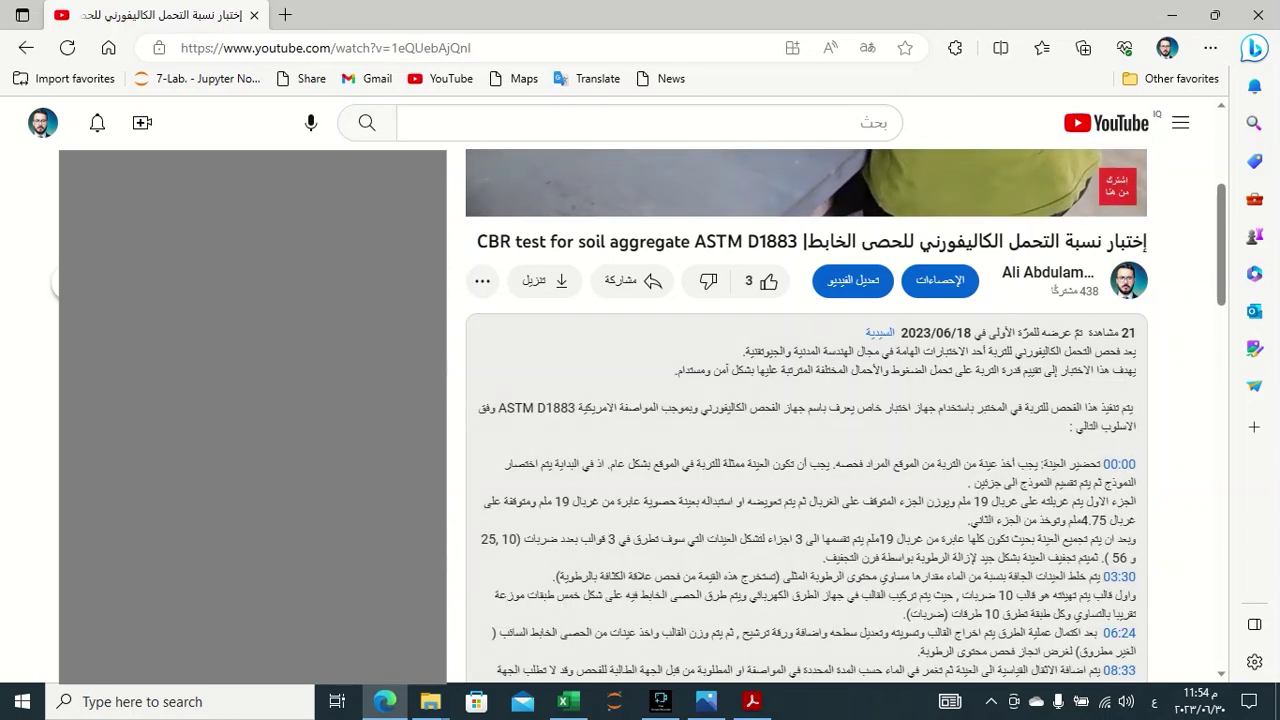
Read down the chapter timestamps and advance the chapters carousel to the later chapters.
scroll(806, 416, down, 2)
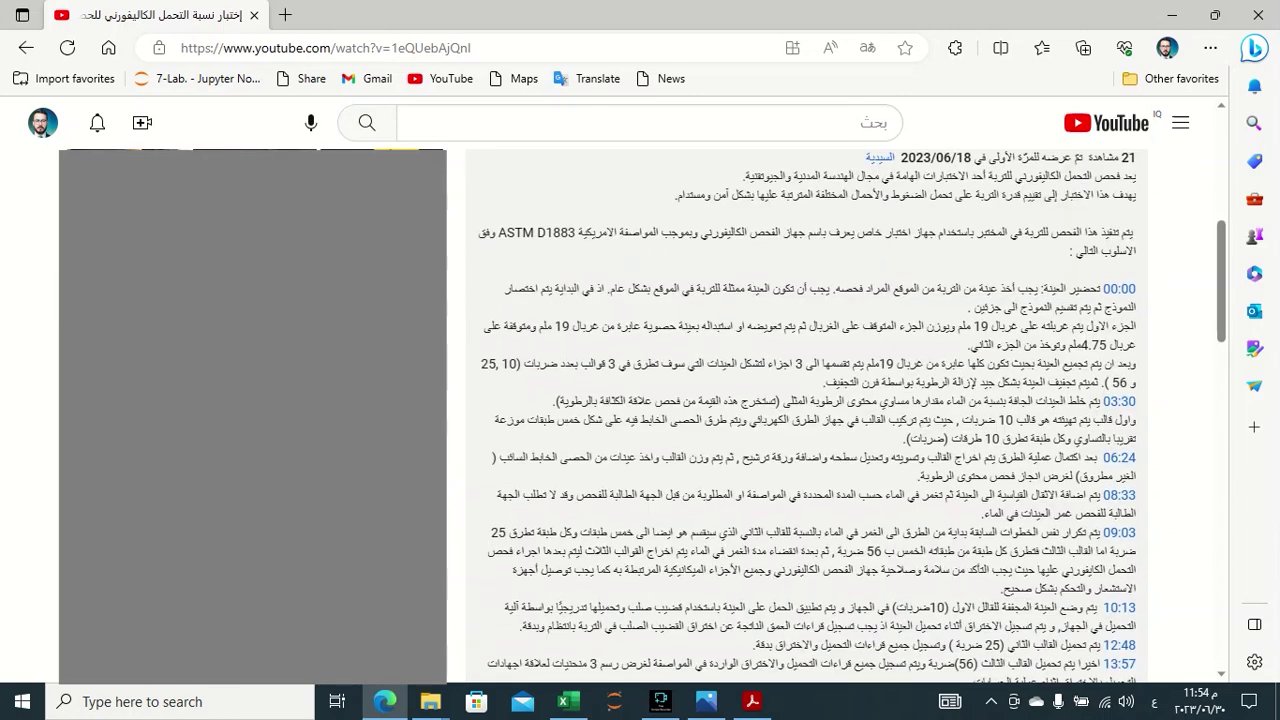
scroll(806, 416, up, 5)
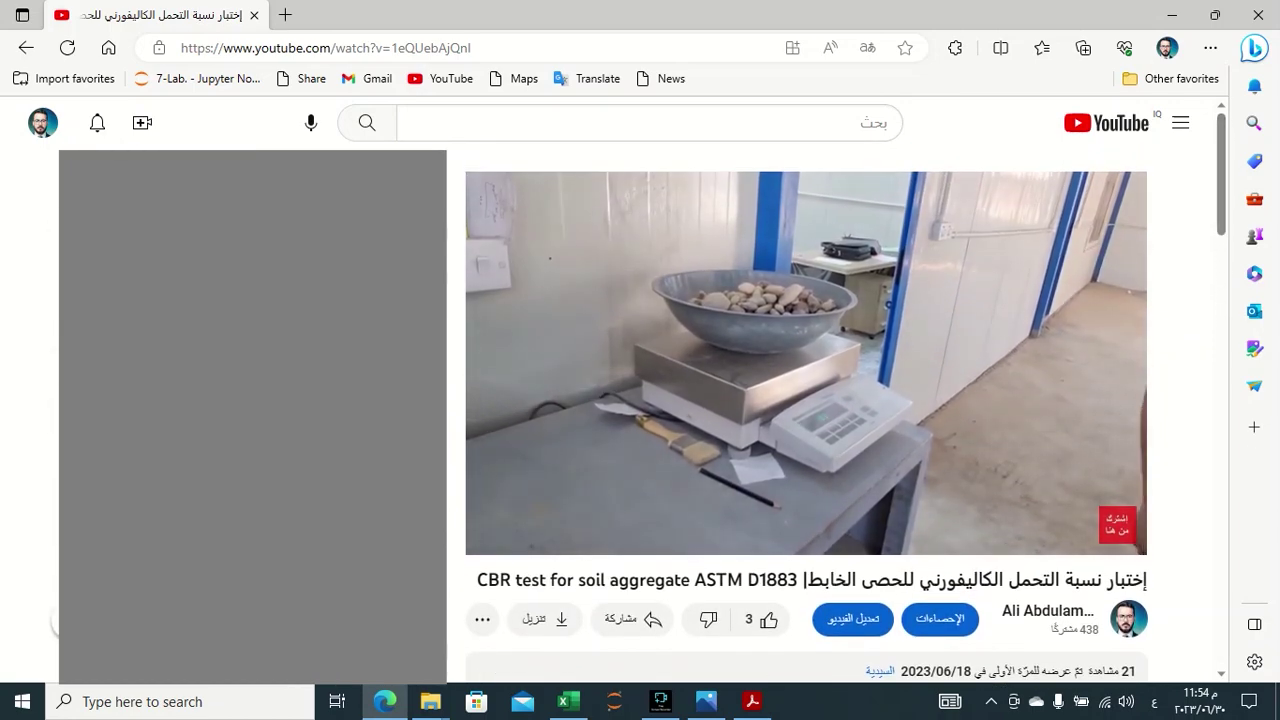
scroll(806, 416, down, 1)
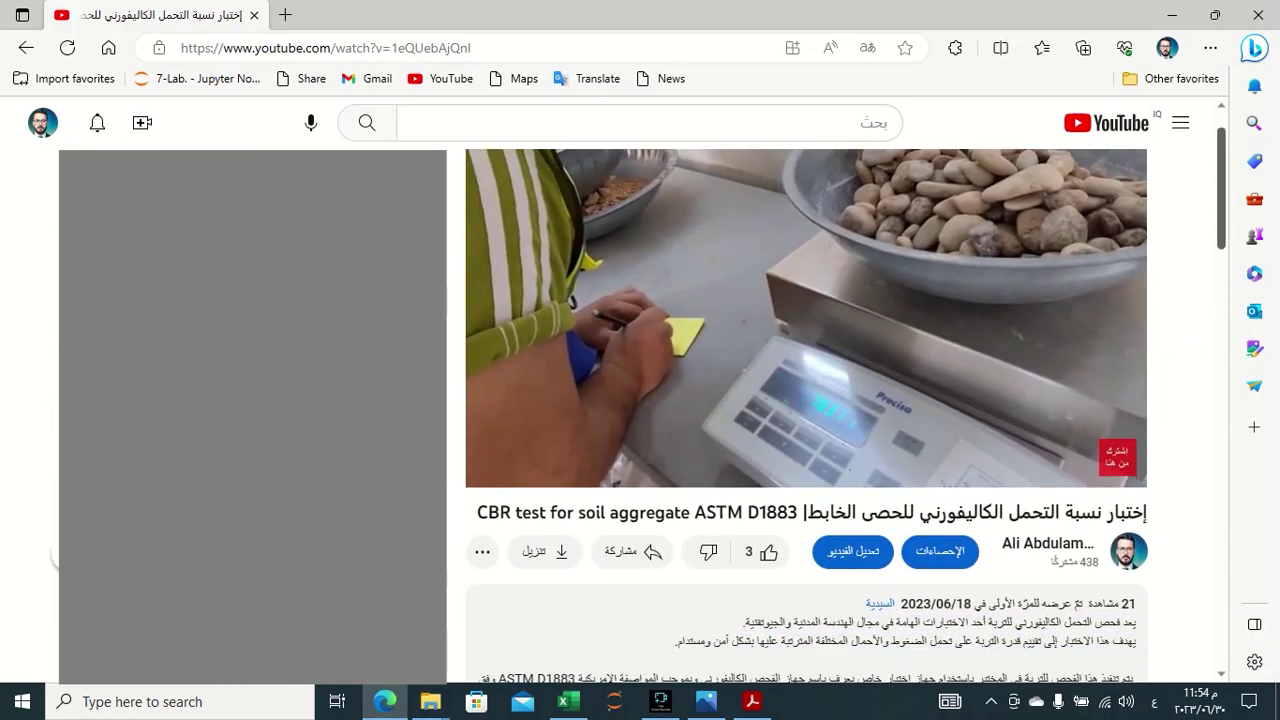
scroll(806, 416, down, 5)
scroll(806, 416, down, 2)
scroll(806, 416, down, 2)
scroll(806, 416, down, 1)
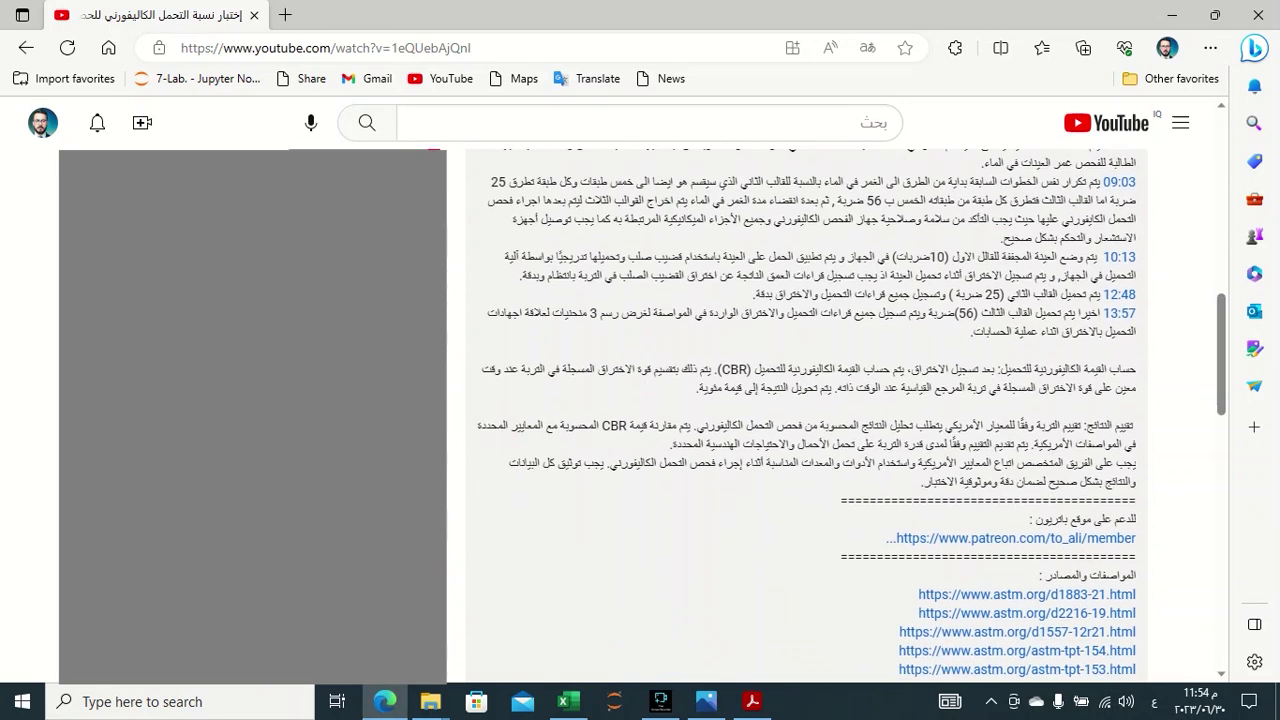
scroll(806, 416, down, 2)
scroll(806, 416, down, 6)
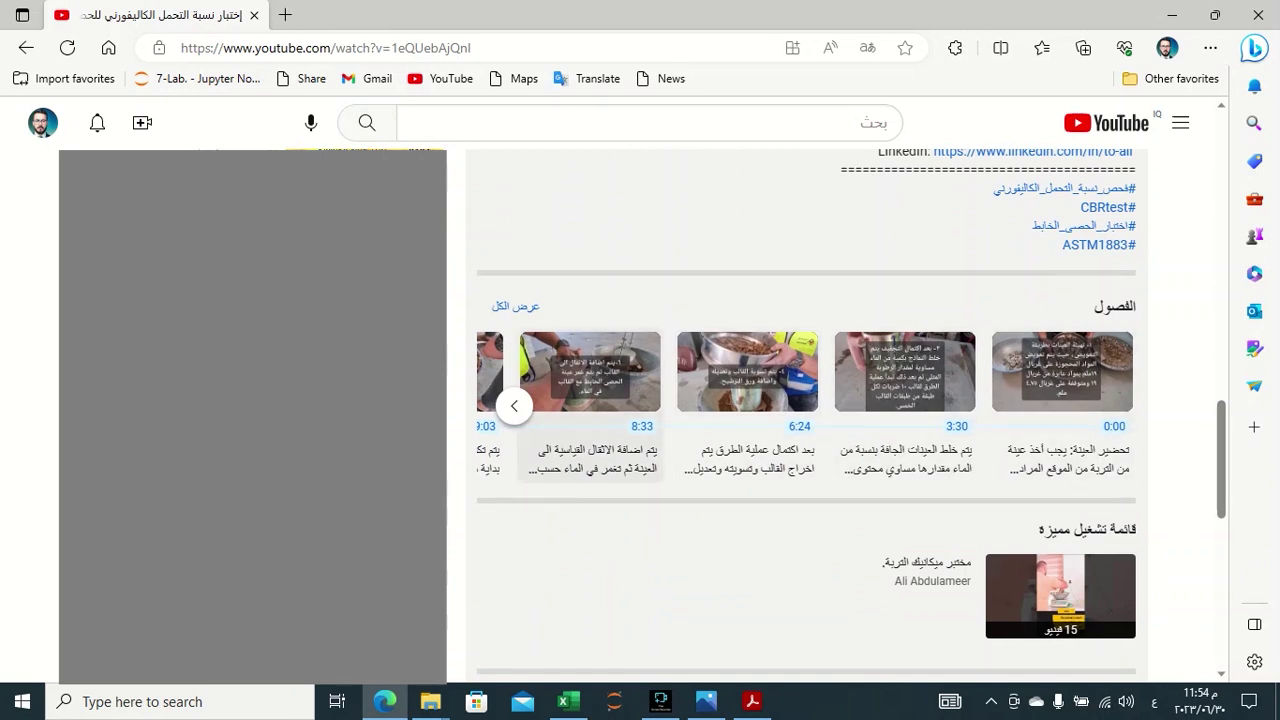
click(514, 405)
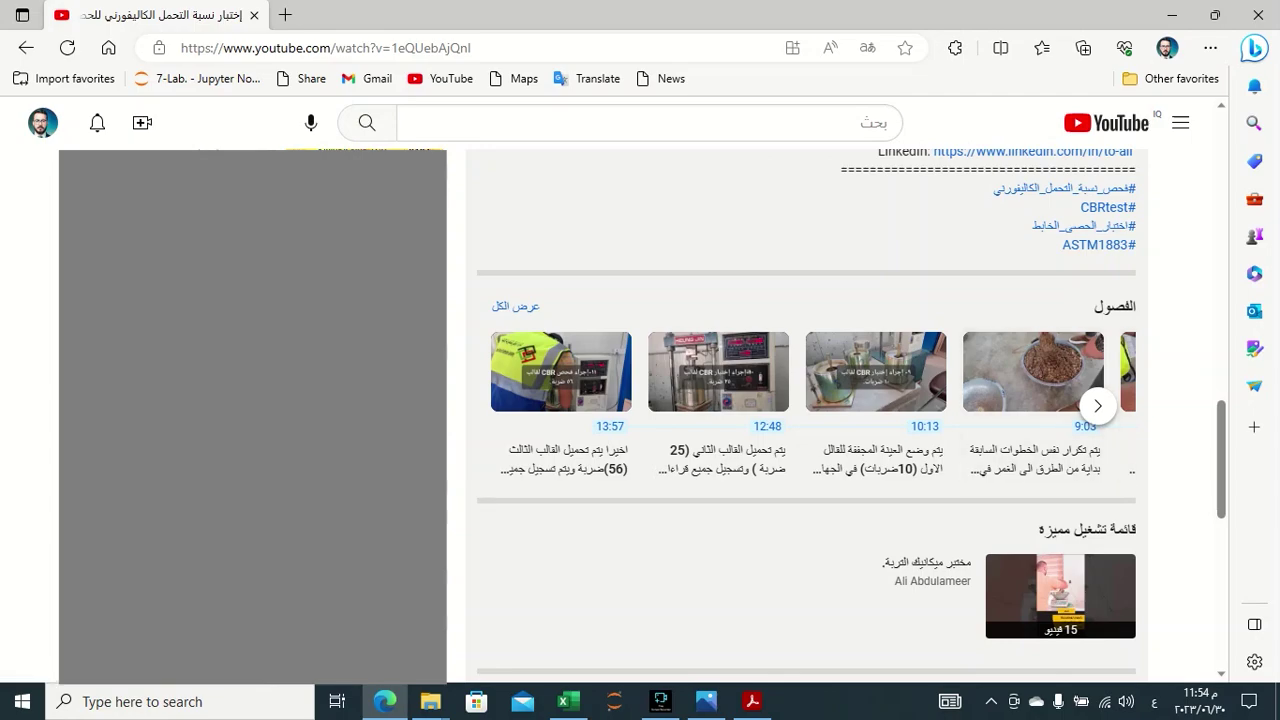
Scroll back through the expanded description to review the listed chapters.
scroll(1030, 440, up, 1)
scroll(800, 415, up, 3)
scroll(800, 415, up, 3)
scroll(800, 415, down, 1)
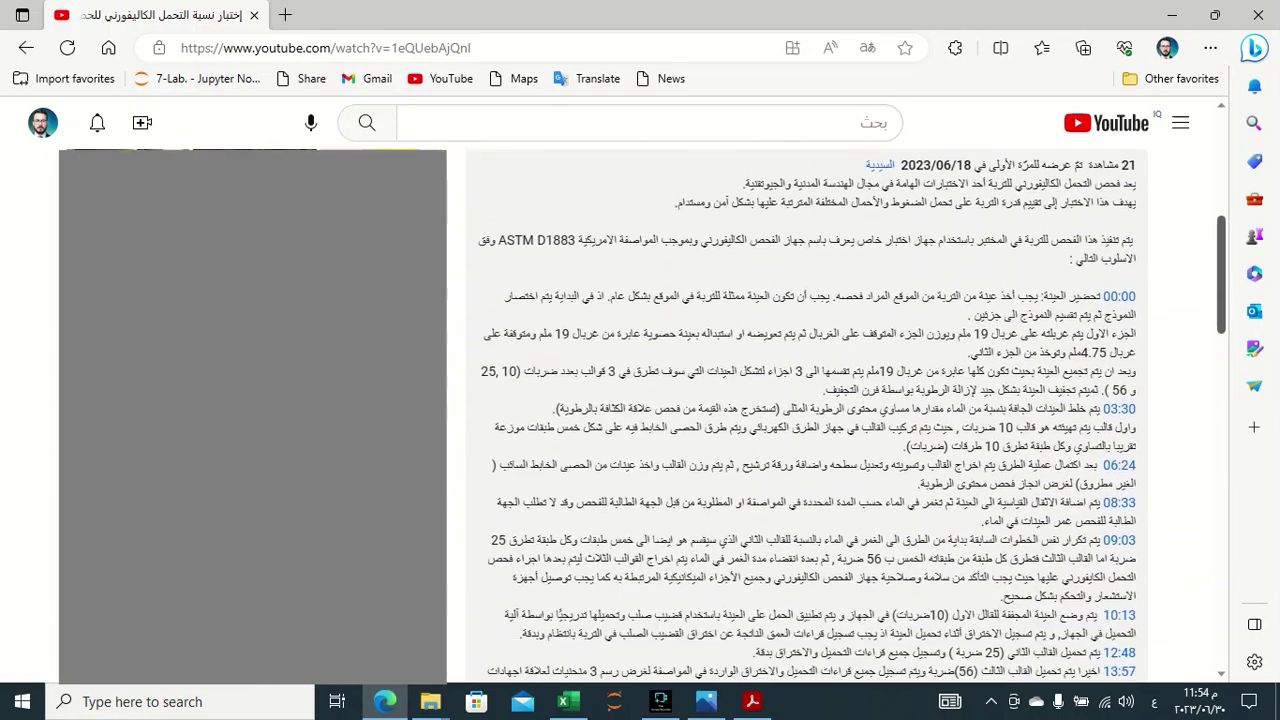
scroll(800, 415, down, 2)
scroll(800, 415, down, 1)
scroll(800, 415, down, 1)
scroll(800, 415, down, 1)
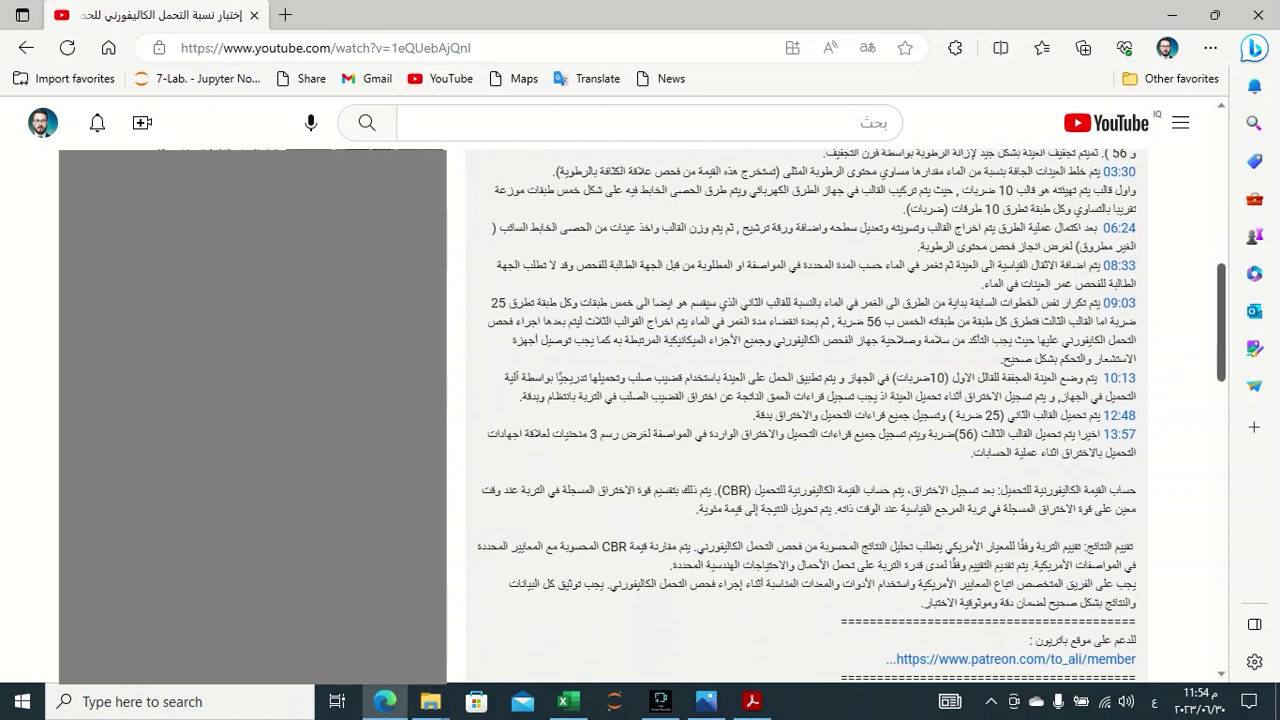
Switch to the CBR workbook in Excel, then to the Cylenders.jpg mould photo.
click(563, 701)
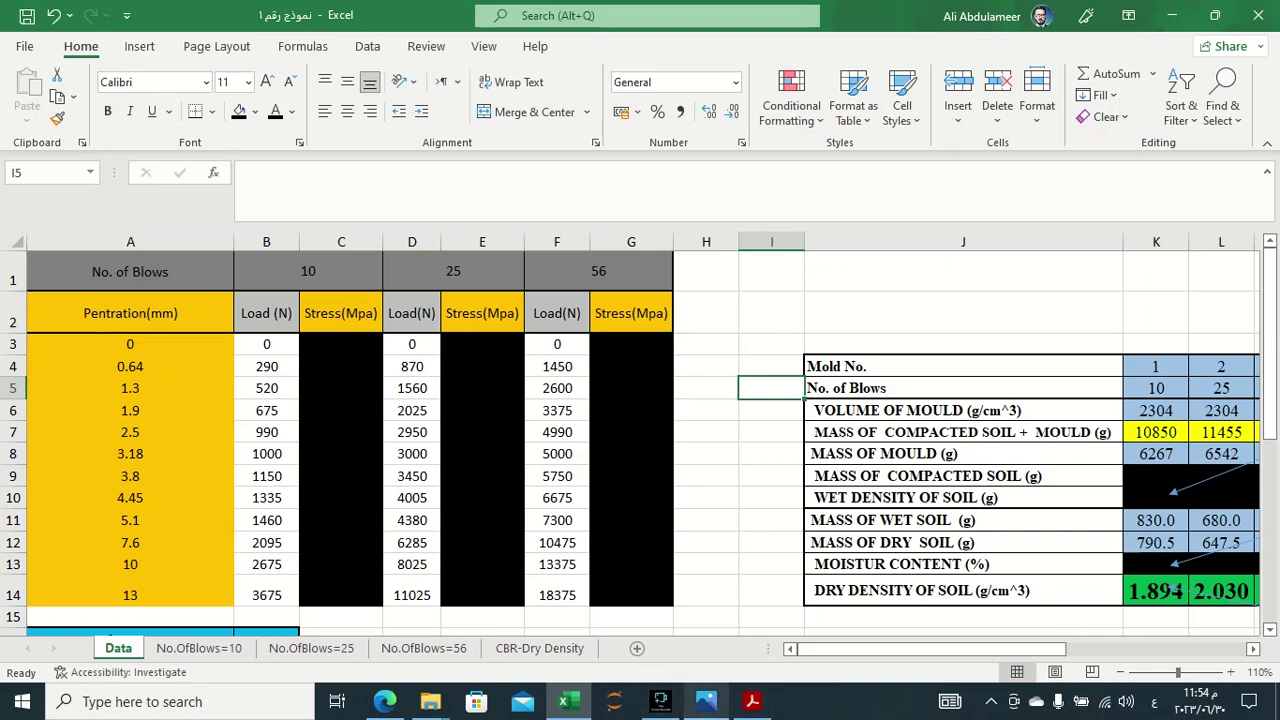
click(706, 701)
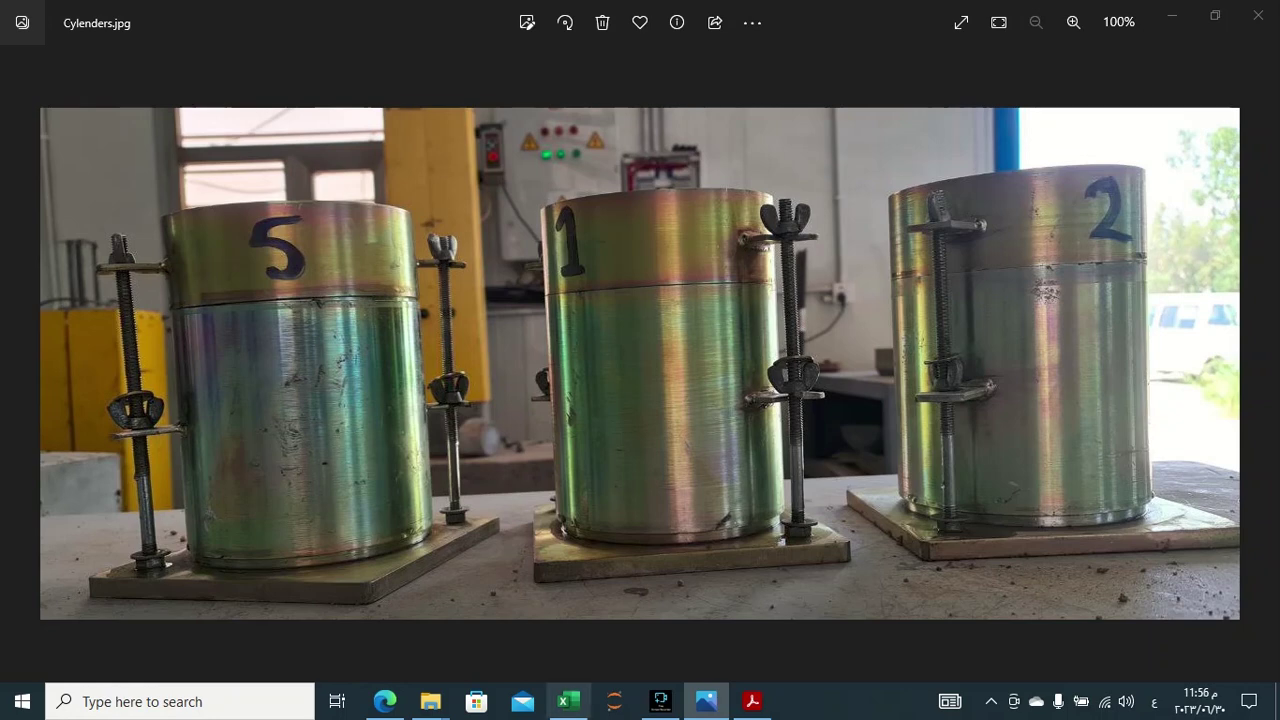
Page to C.B.R machine.jpg, zoom it to 110%, then return to the Excel Data sheet.
click(568, 701)
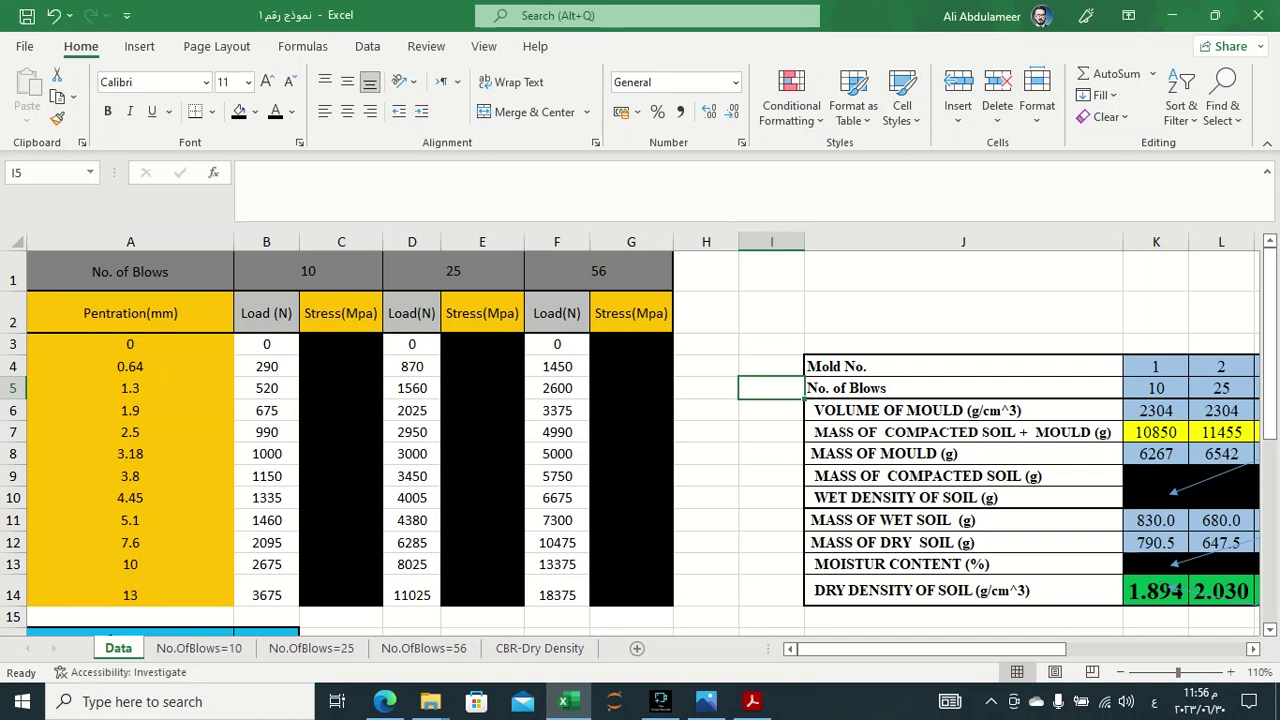
click(706, 701)
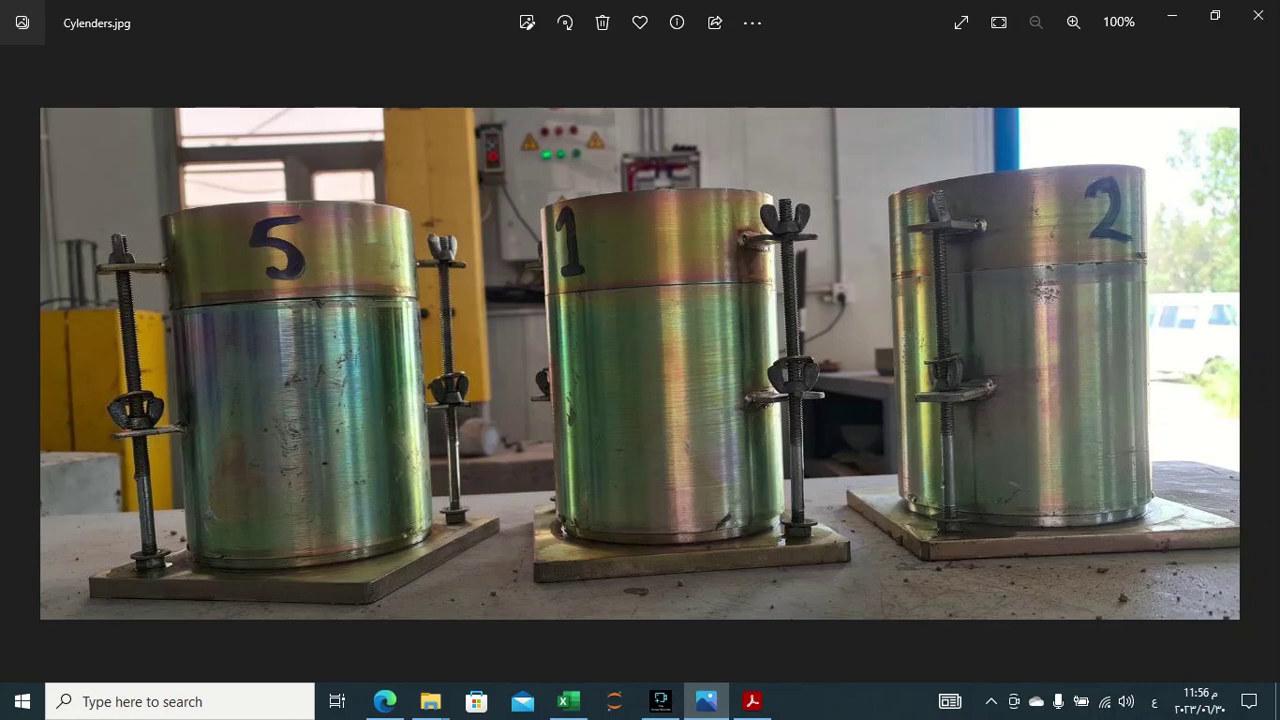
key(Right)
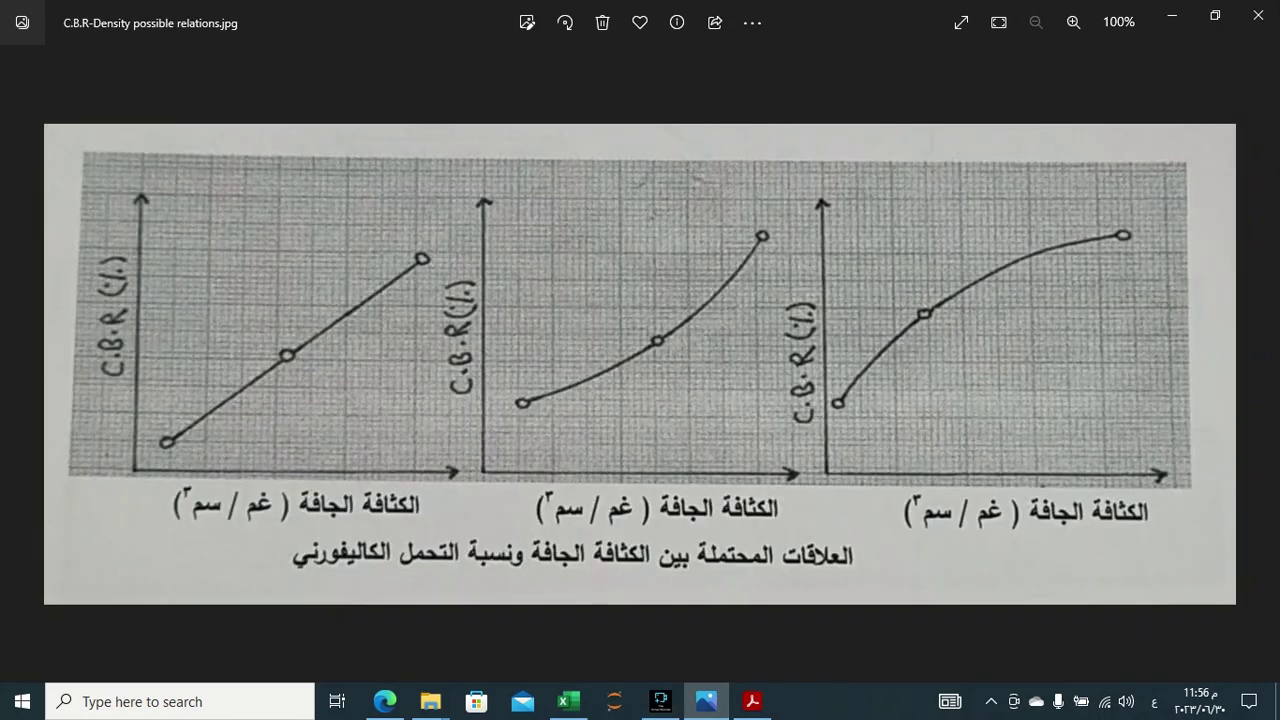
key(Right)
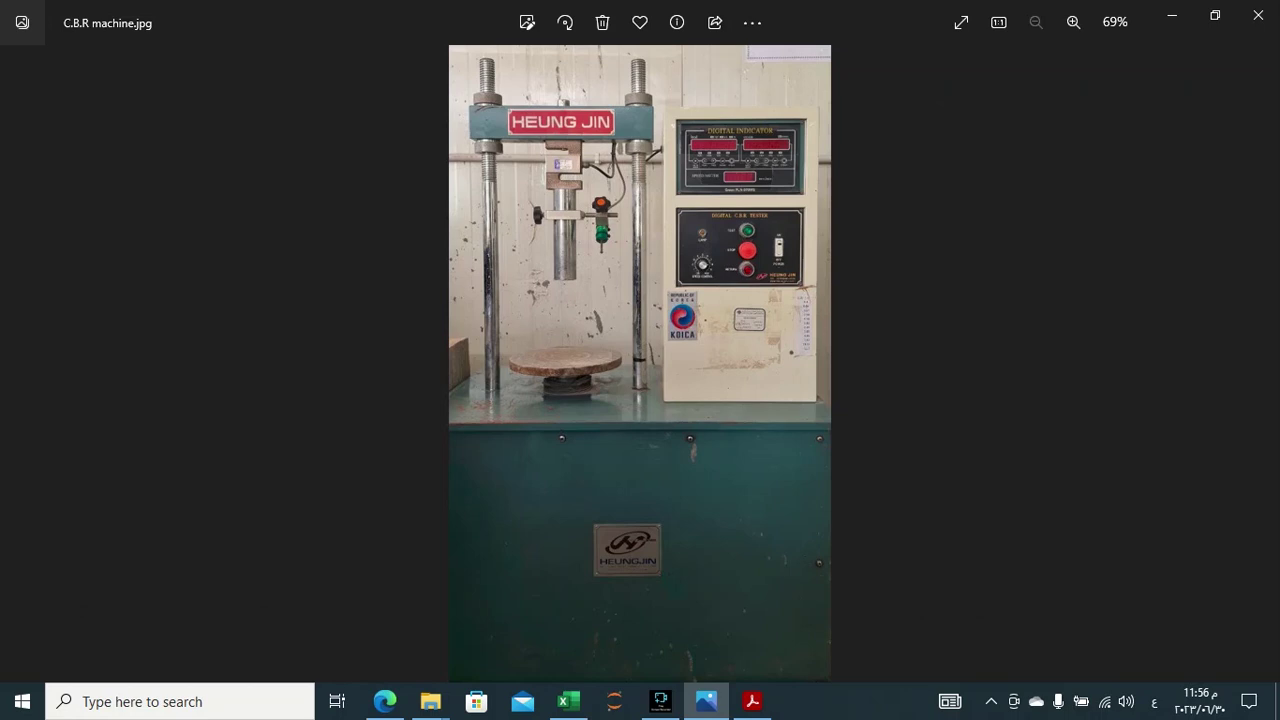
key(ctrl+plus)
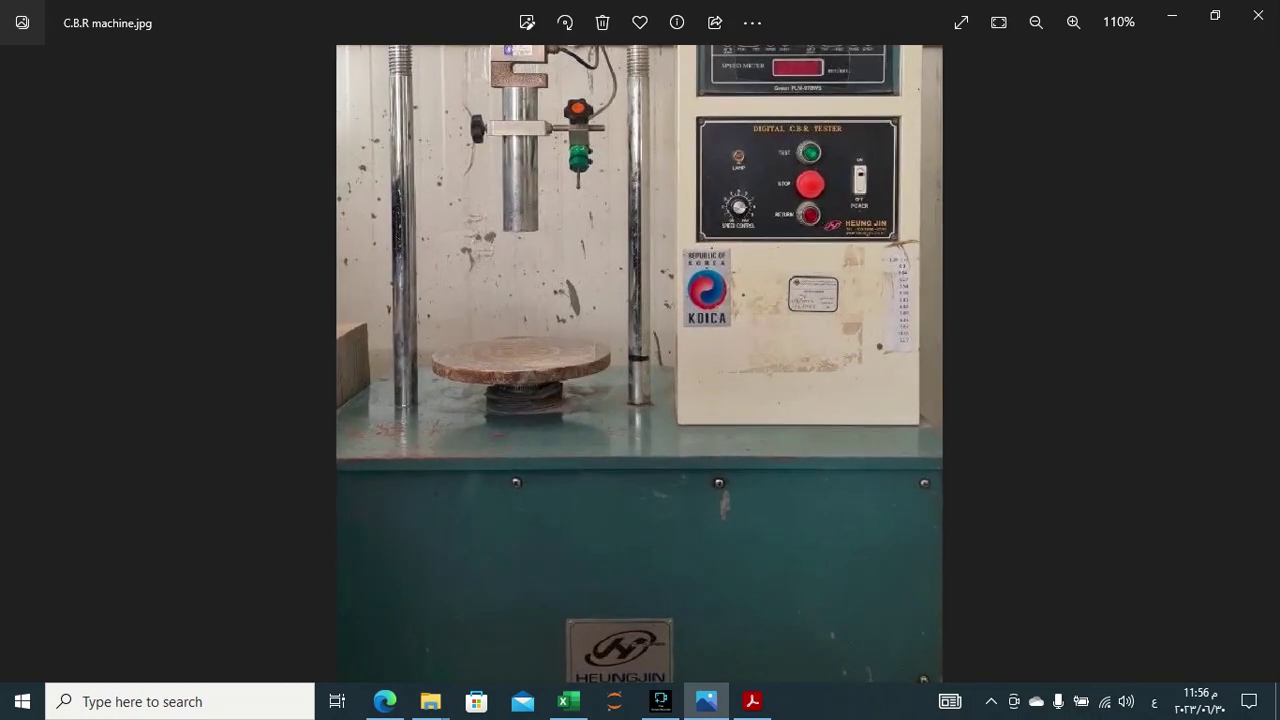
scroll(640, 363, up, 2)
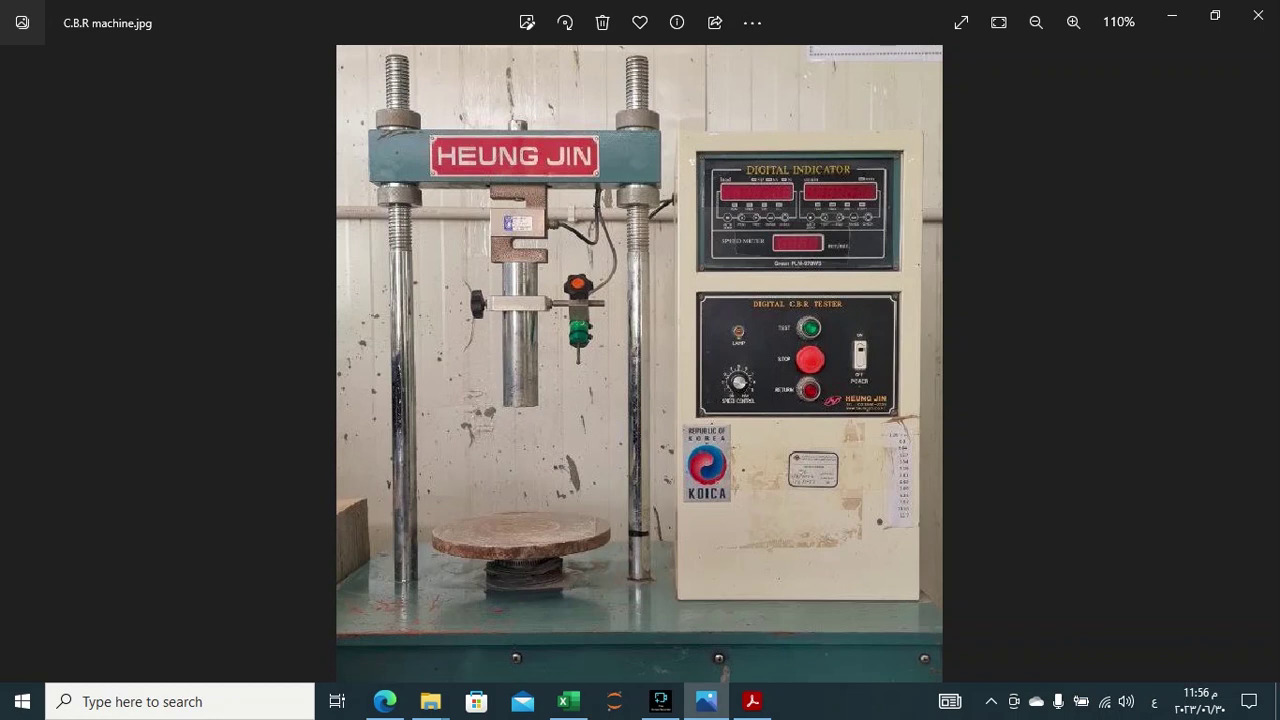
click(565, 701)
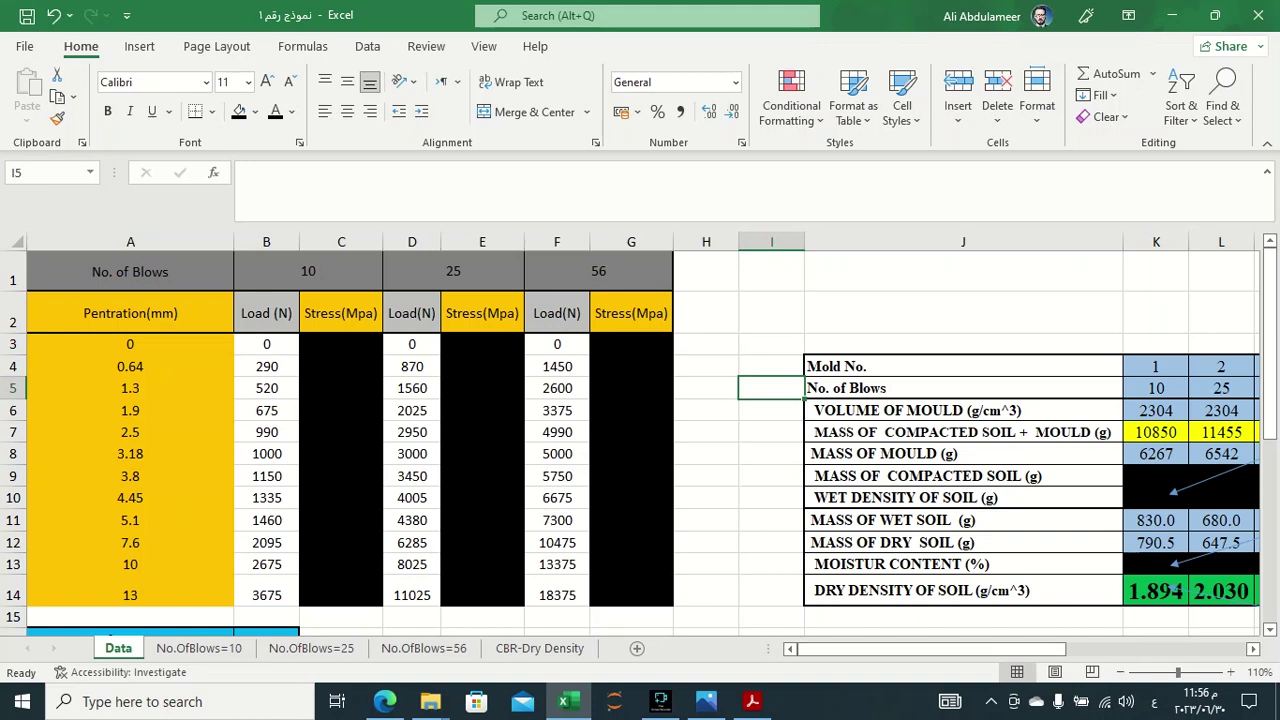
Scroll the Data sheet to rows 16–18 showing MDD 2.218, OMC 5.00 and piston area 1935.
drag(1268, 300, 1268, 345)
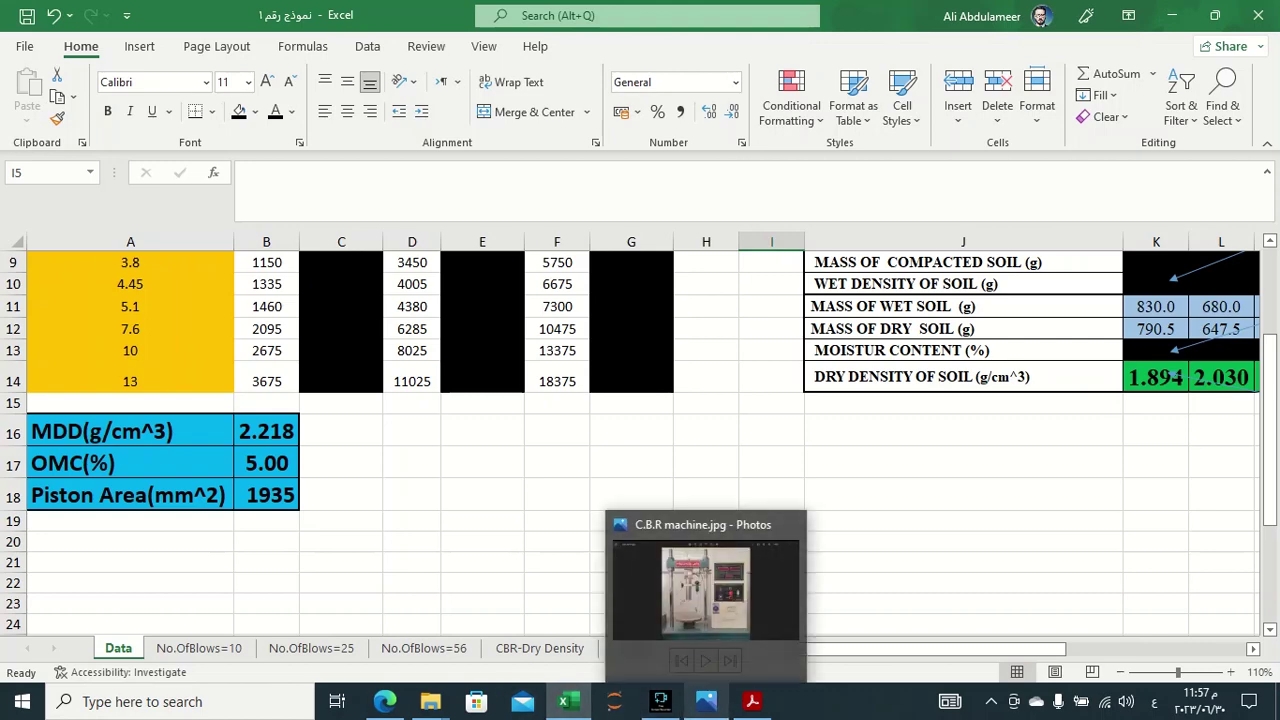
click(708, 698)
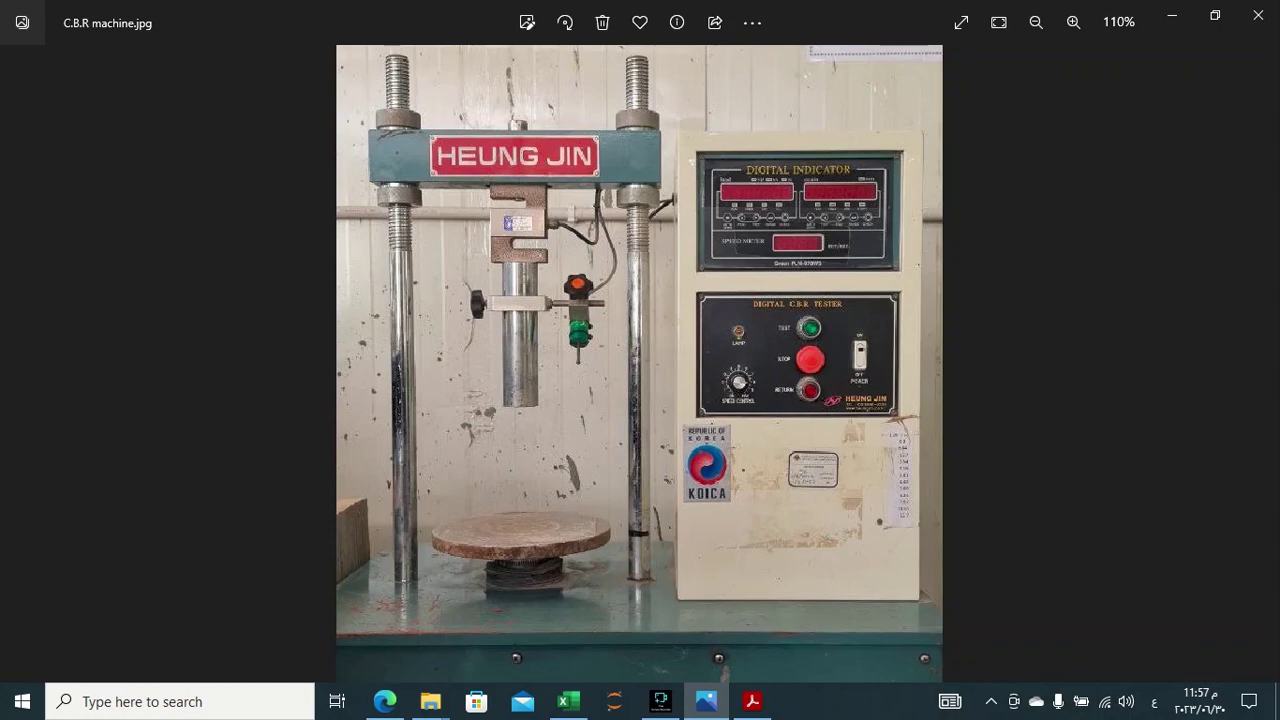
click(565, 701)
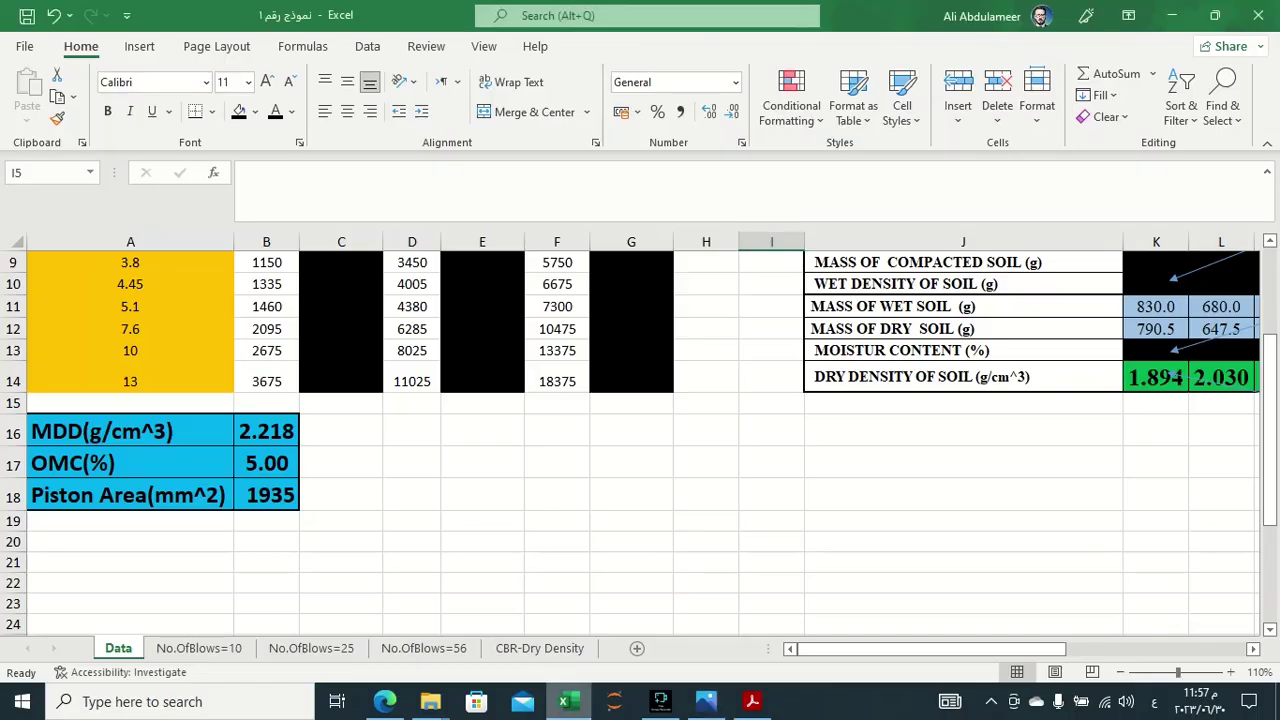
scroll(640, 440, right, 2)
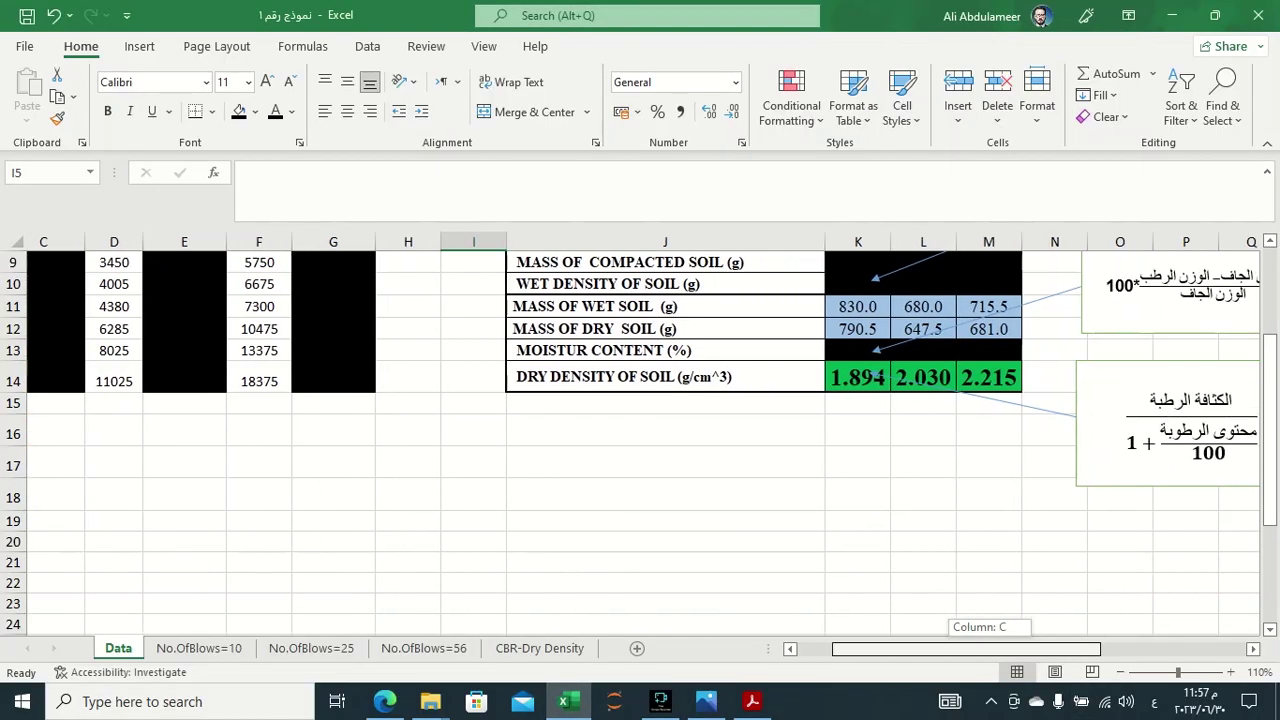
scroll(640, 440, up, 3)
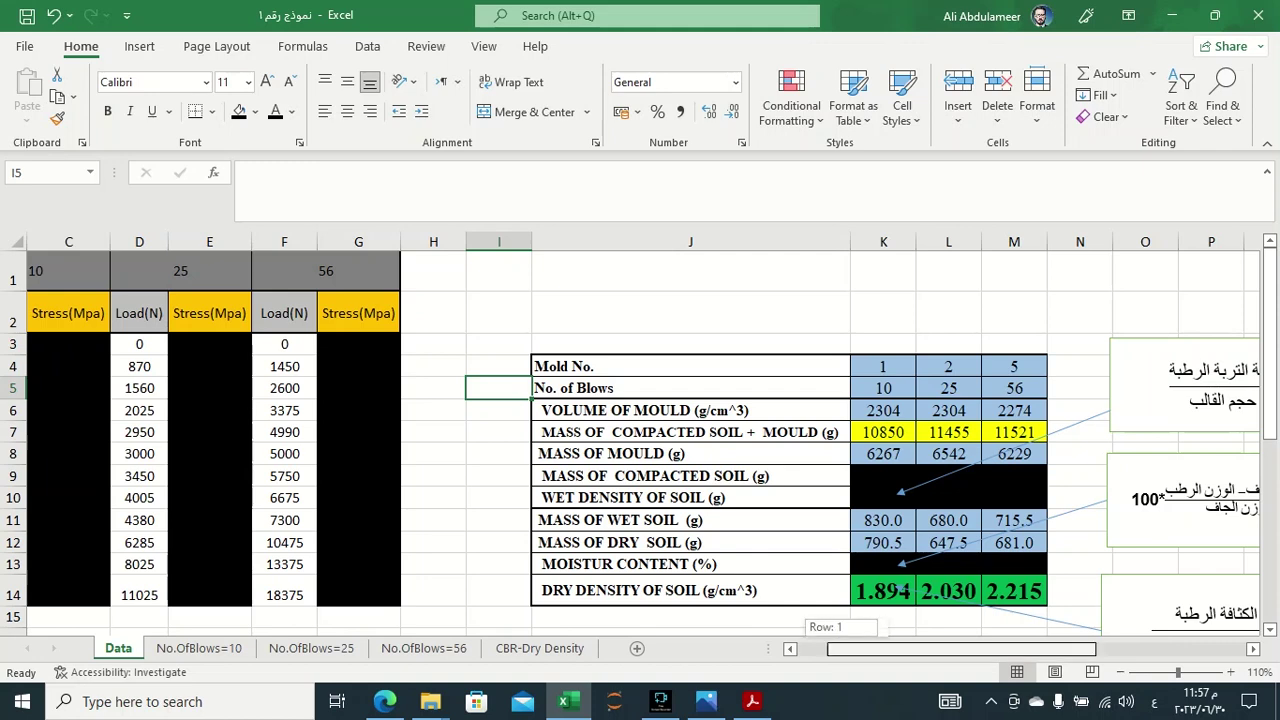
drag(960, 648, 925, 648)
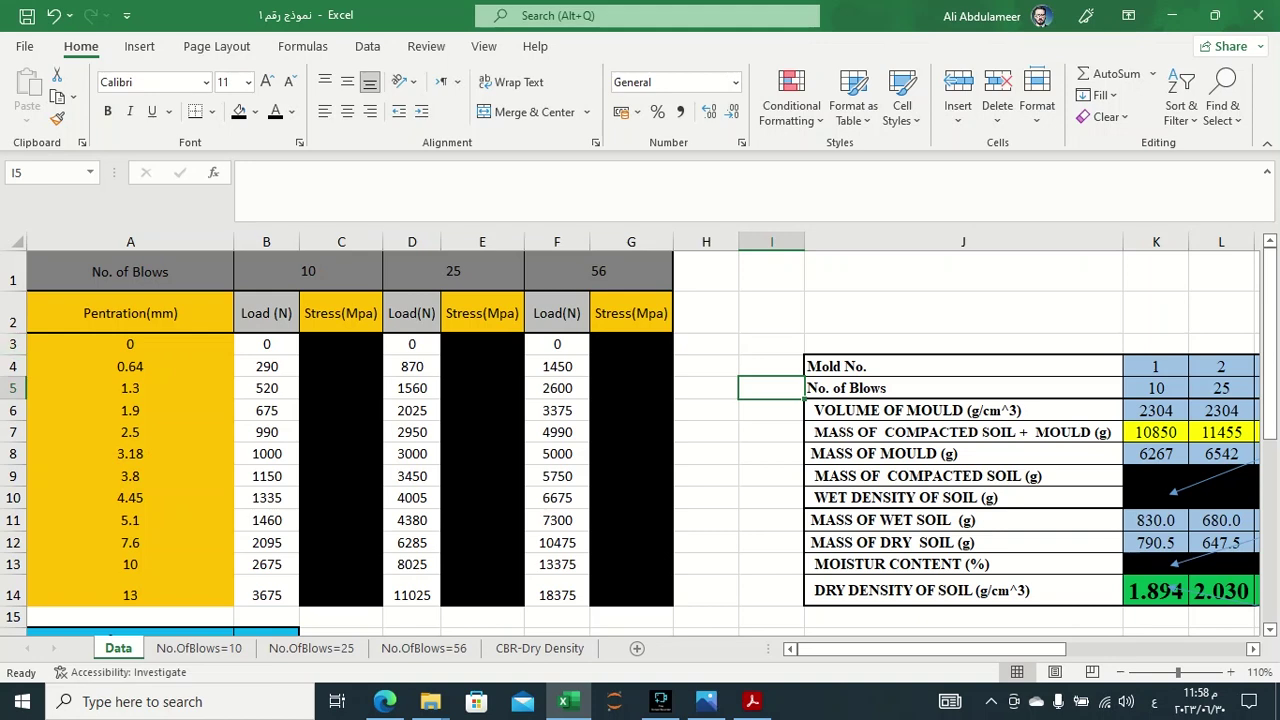
scroll(640, 440, down, 3)
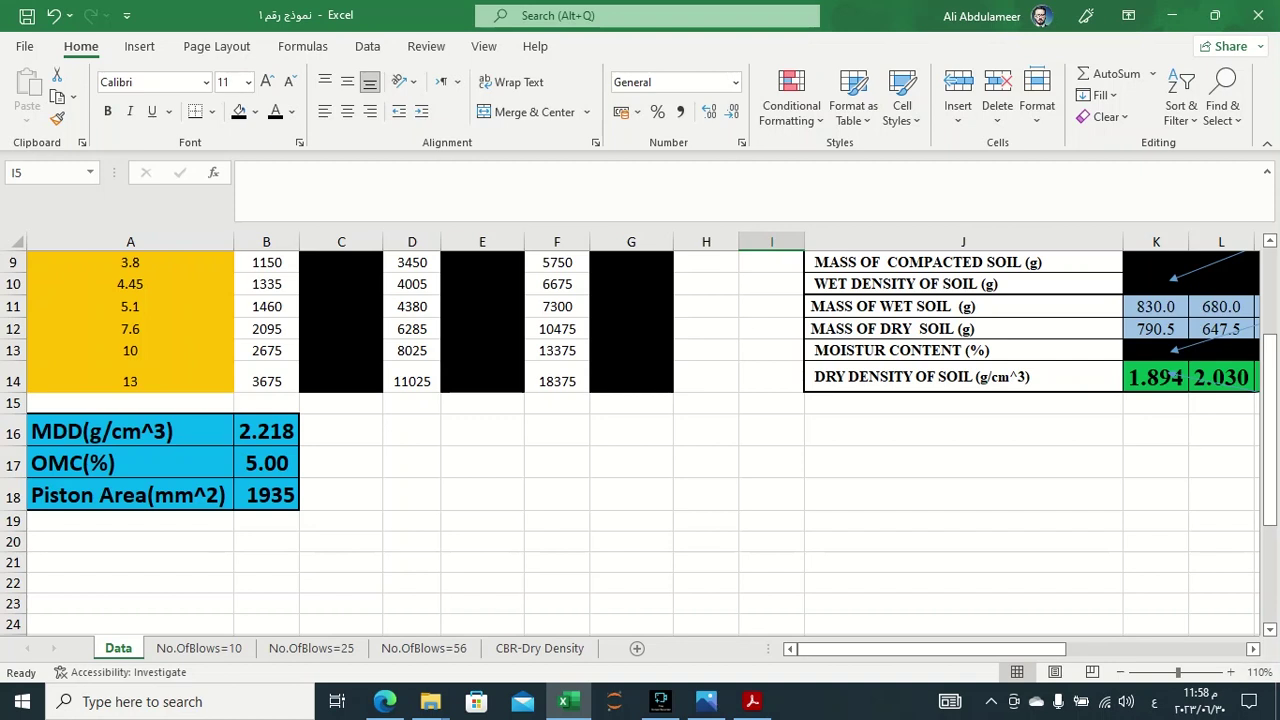
scroll(640, 440, up, 1)
scroll(640, 440, up, 2)
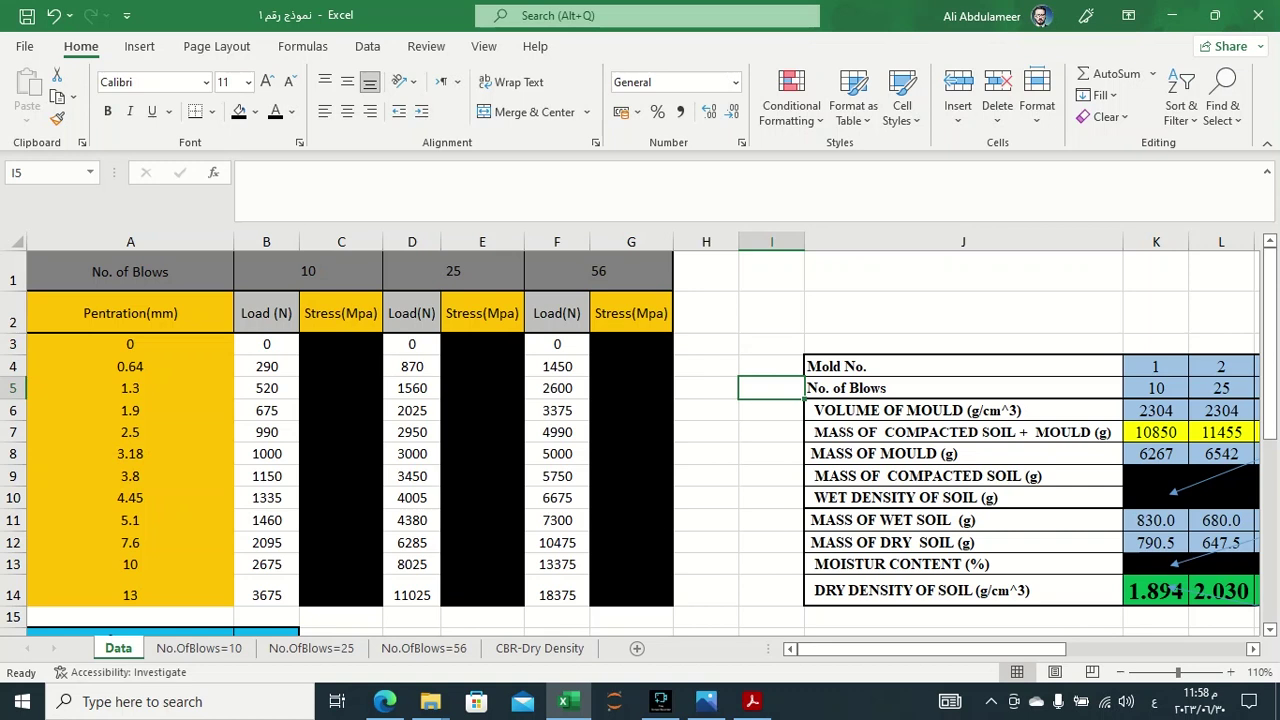
Fill stress columns C3:C14, E3:E14 and G3:G14 gold instead of black, then check the values.
drag(340, 344, 340, 595)
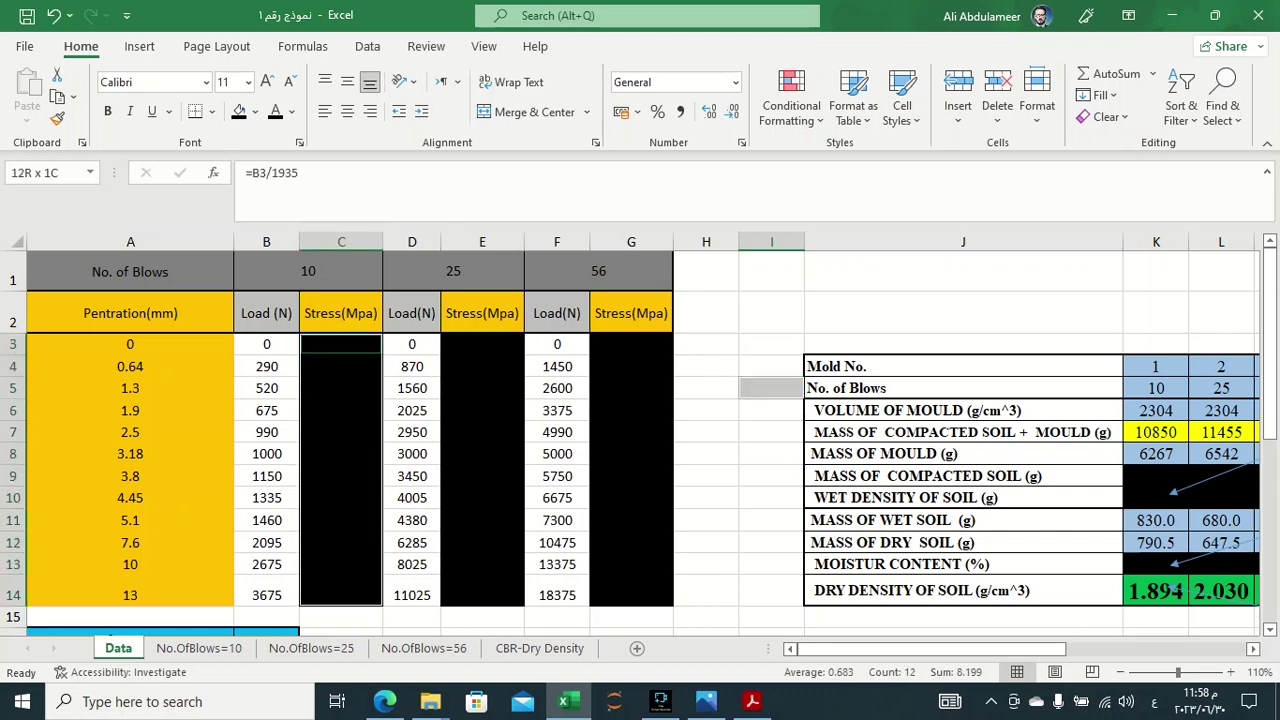
drag(482, 344, 482, 595)
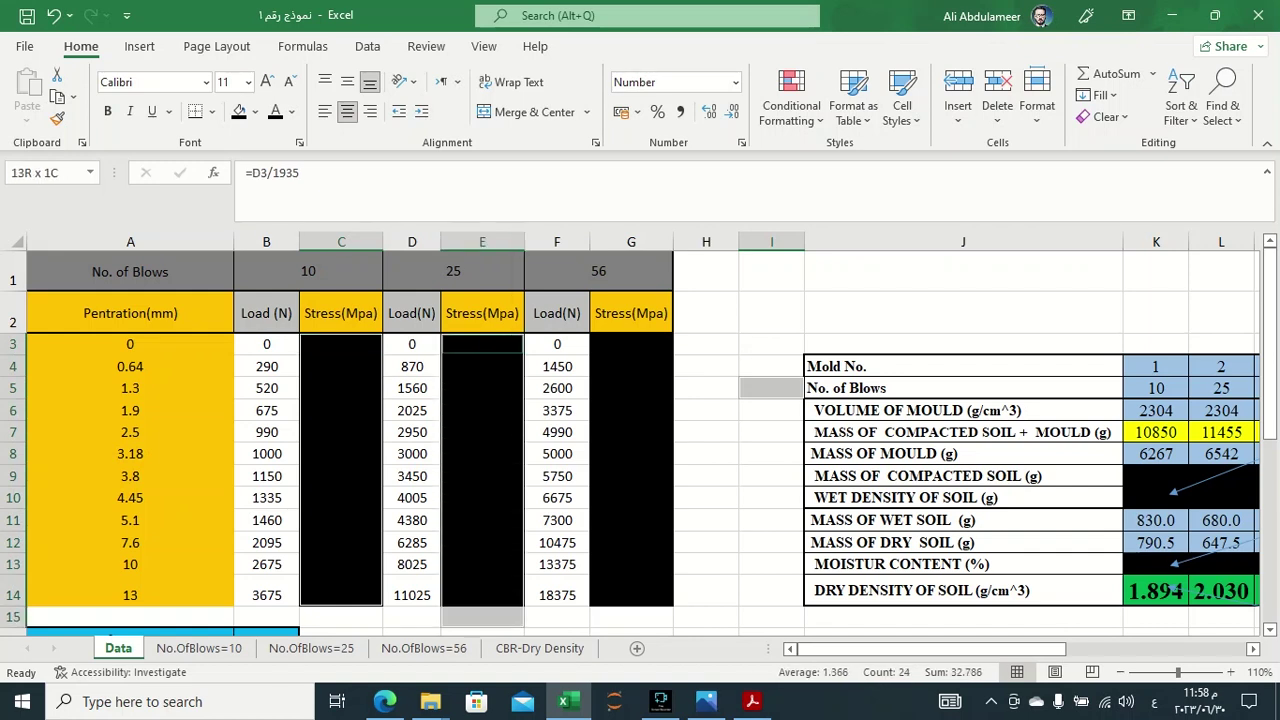
drag(631, 344, 631, 595)
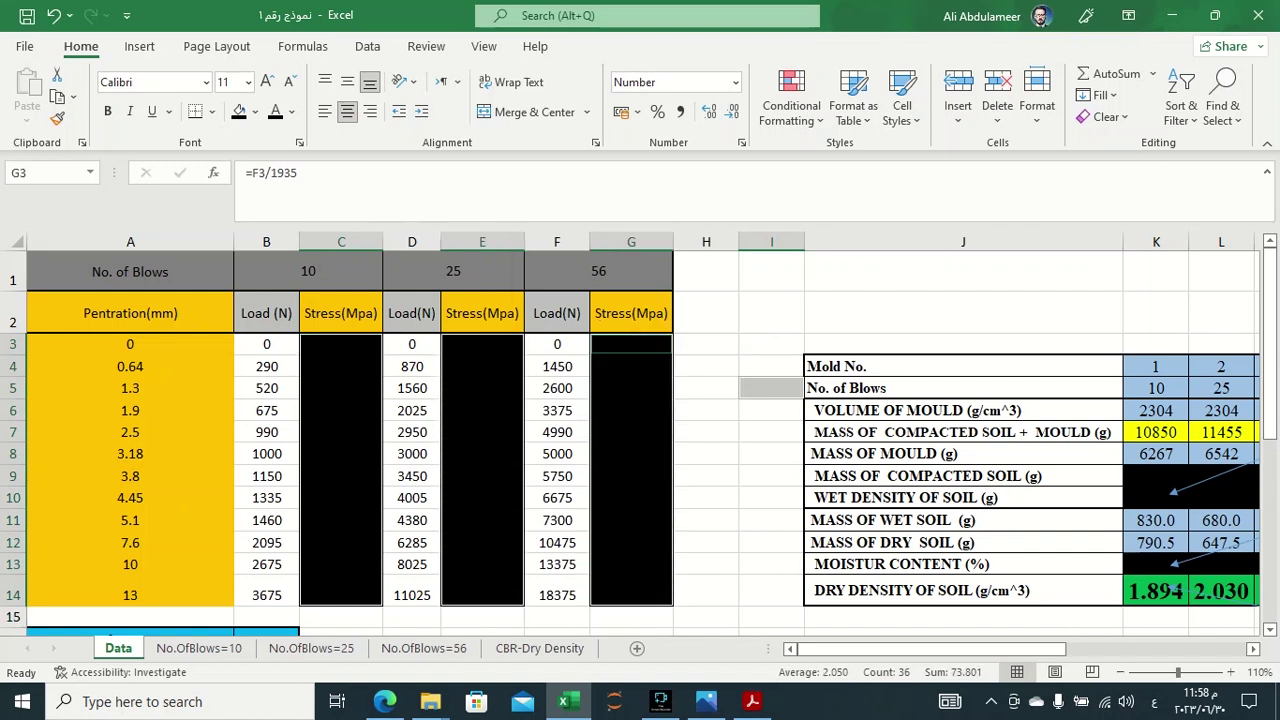
click(255, 112)
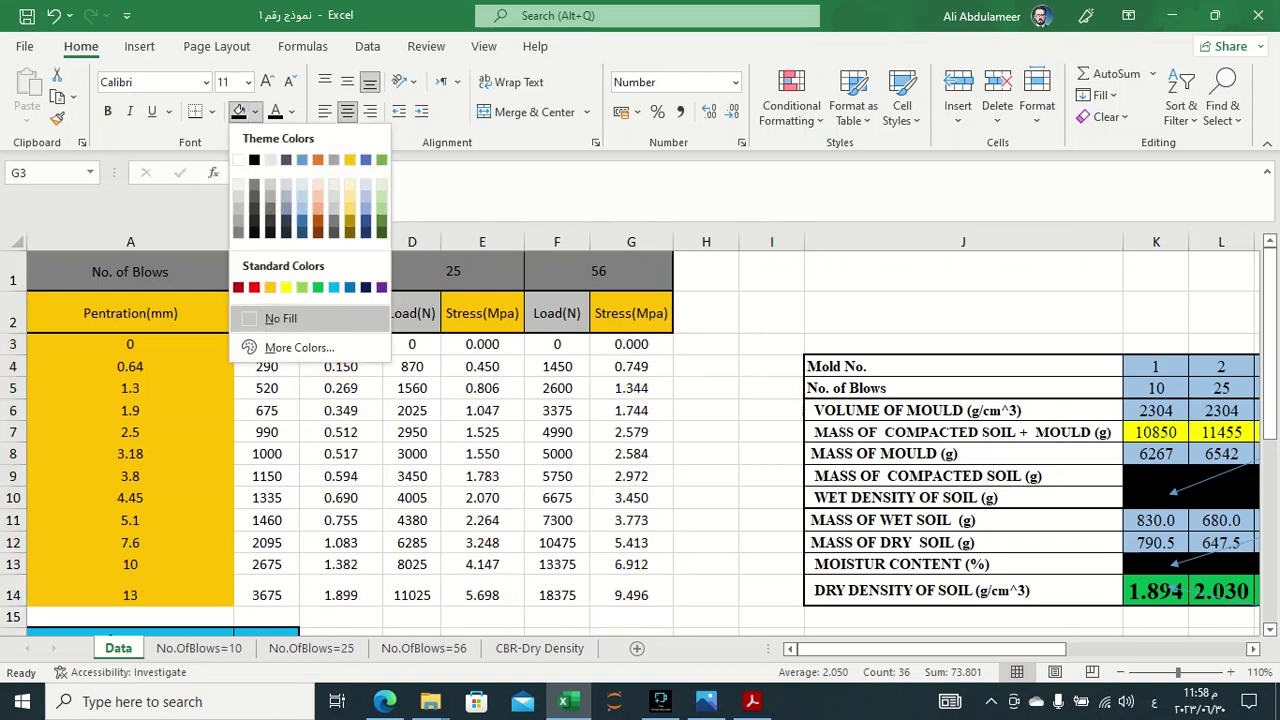
click(349, 222)
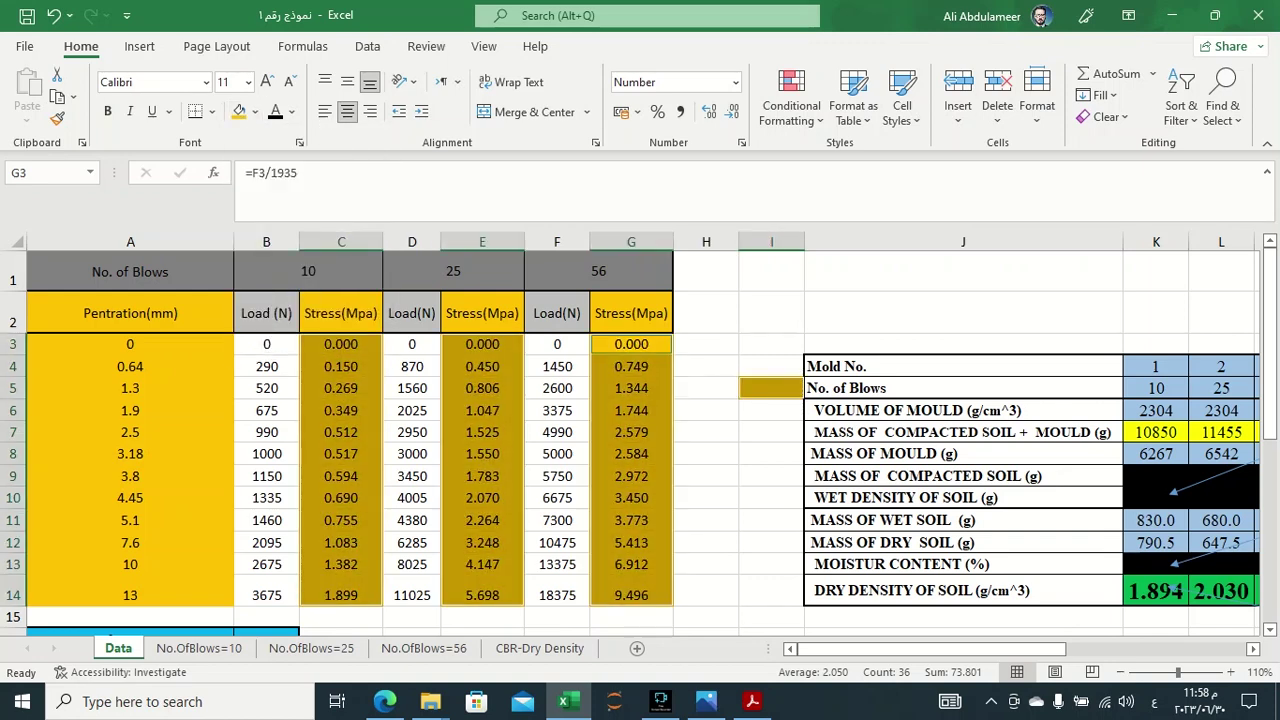
click(706, 453)
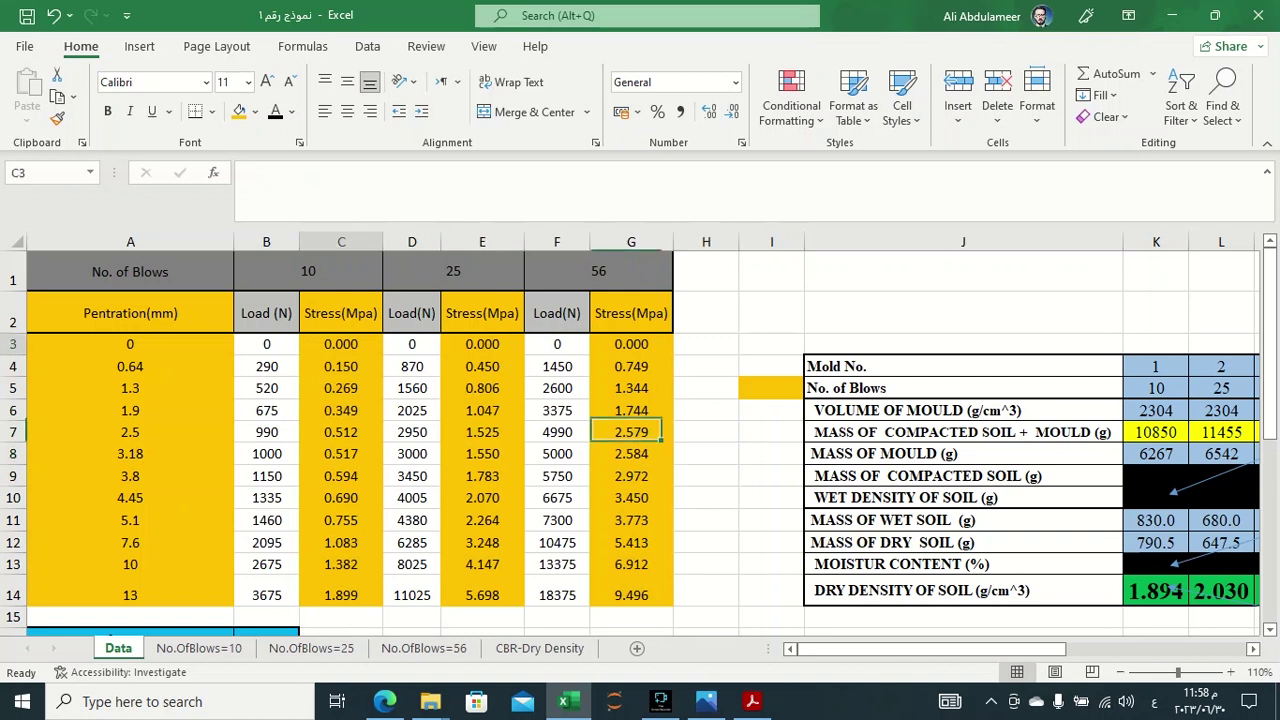
click(341, 344)
key(Down)
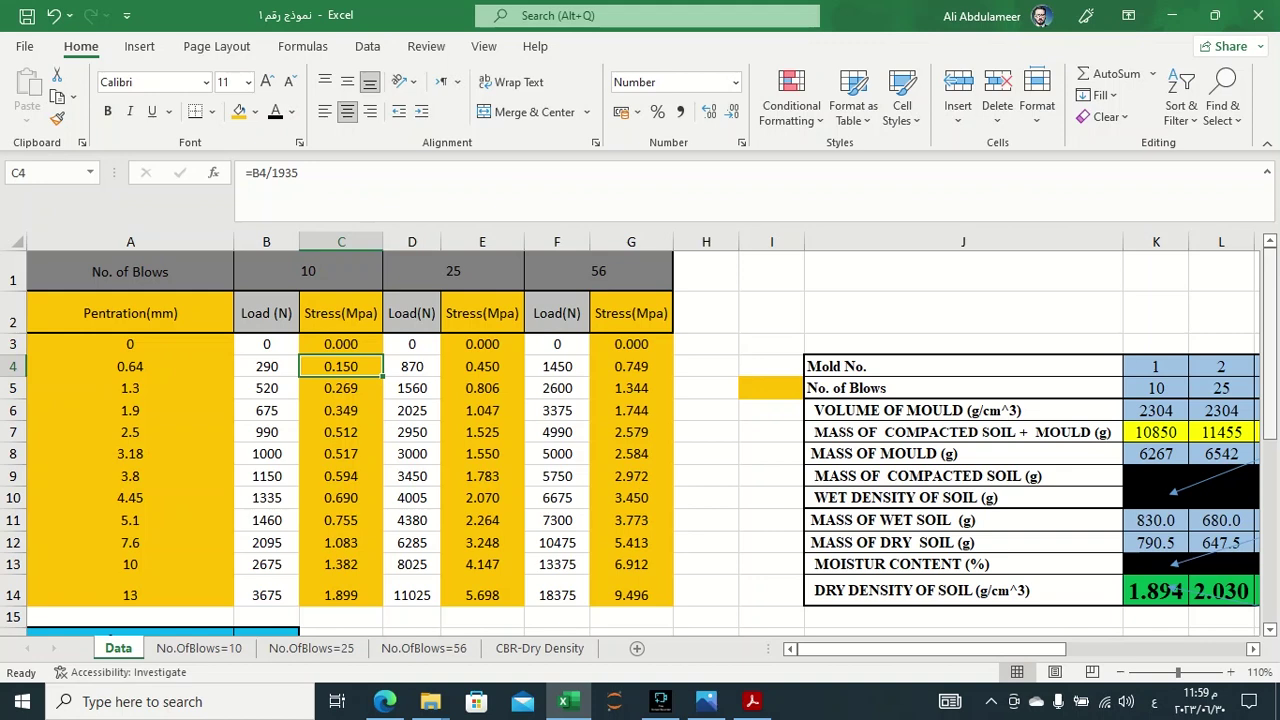
Select penetration values A3:A14 together with the 10-blow stress values C3:C14.
scroll(1170, 590, down, 1)
scroll(1170, 590, up, 1)
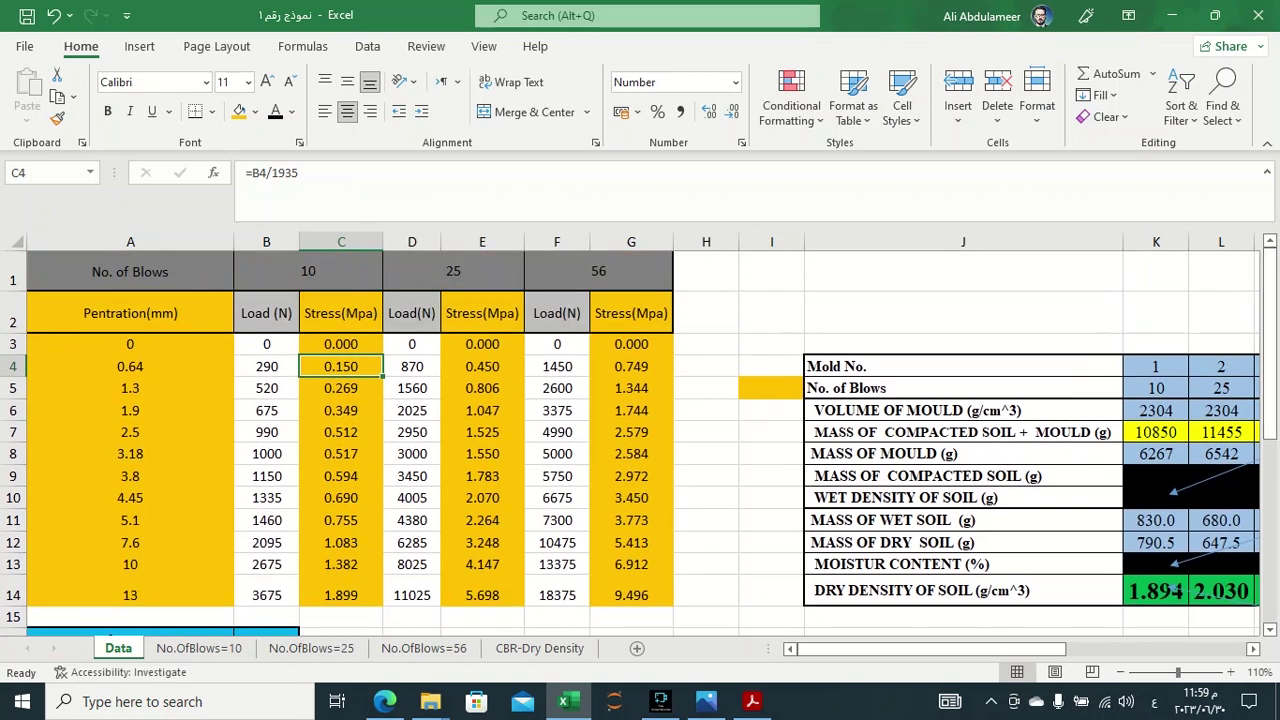
drag(130, 344, 130, 595)
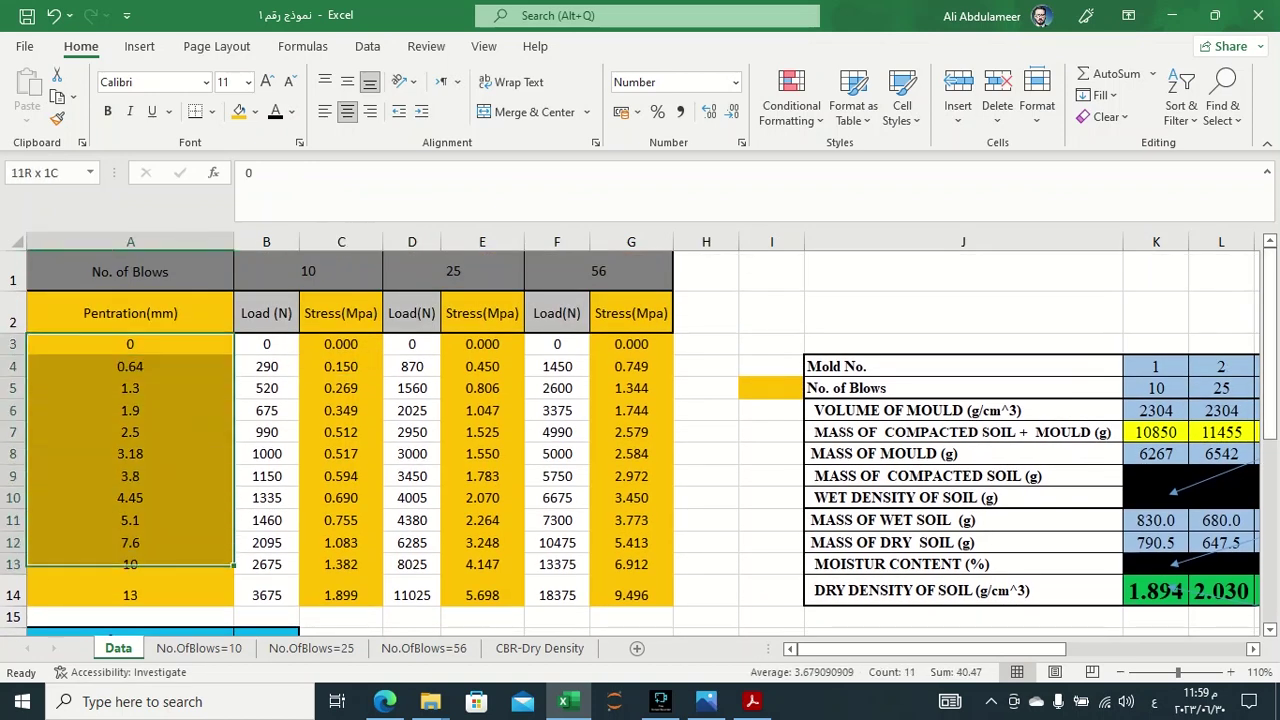
drag(341, 344, 341, 595)
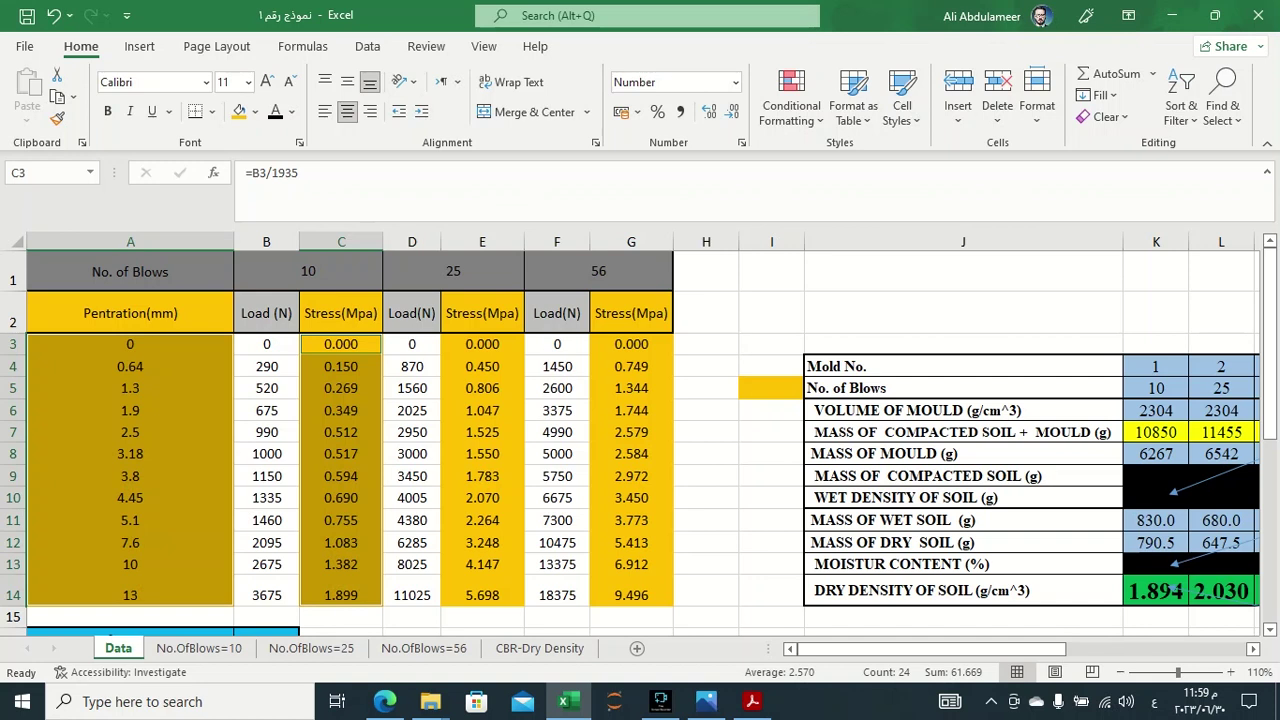
click(130, 344)
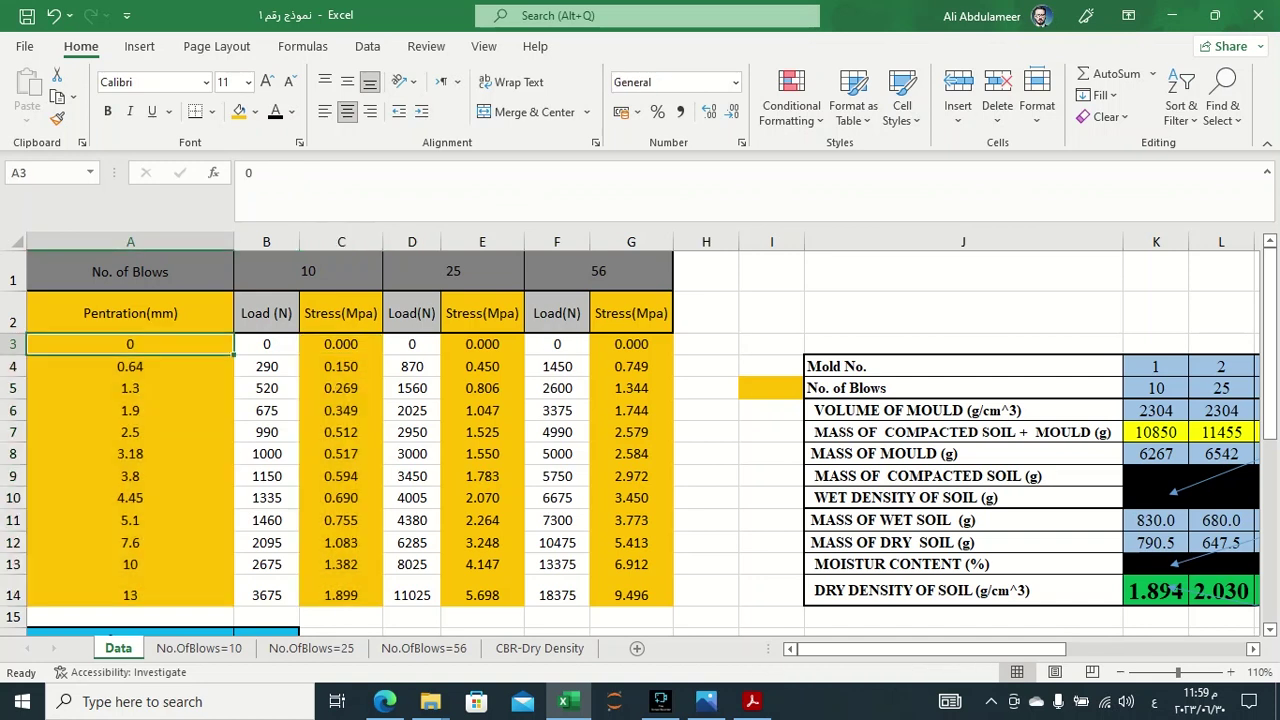
drag(130, 344, 130, 595)
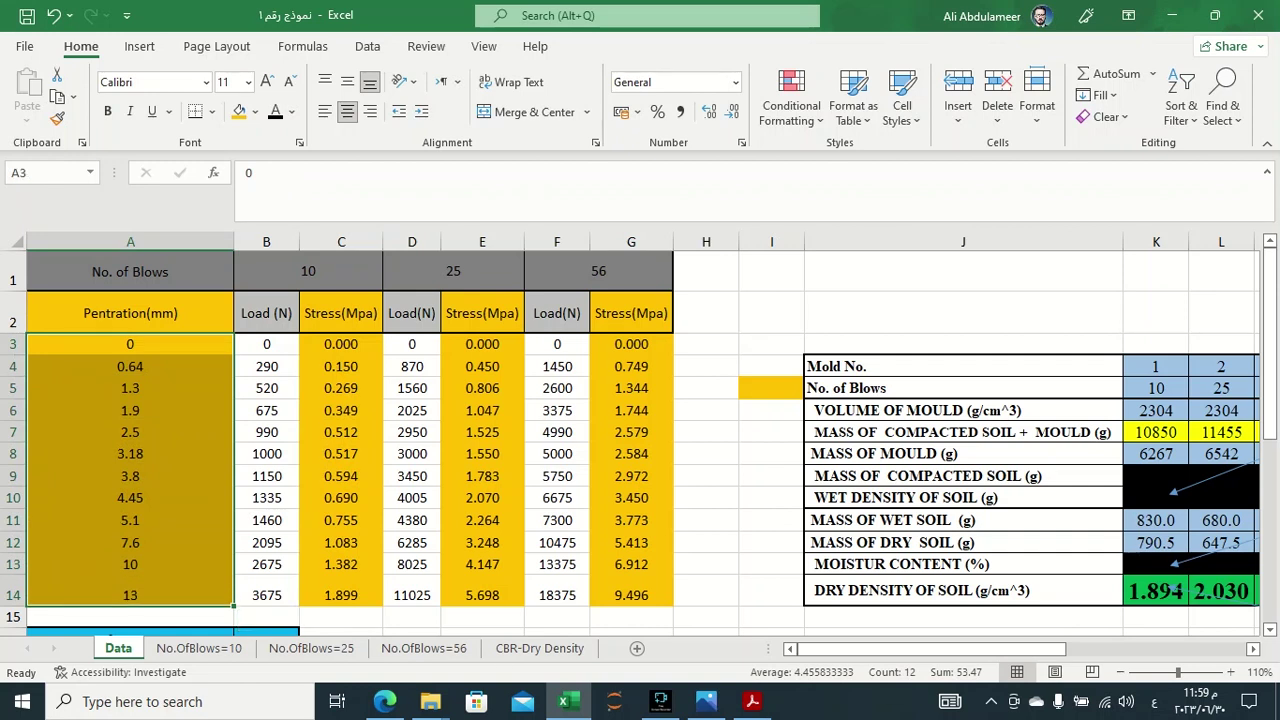
ctrl+drag(340, 344, 340, 595)
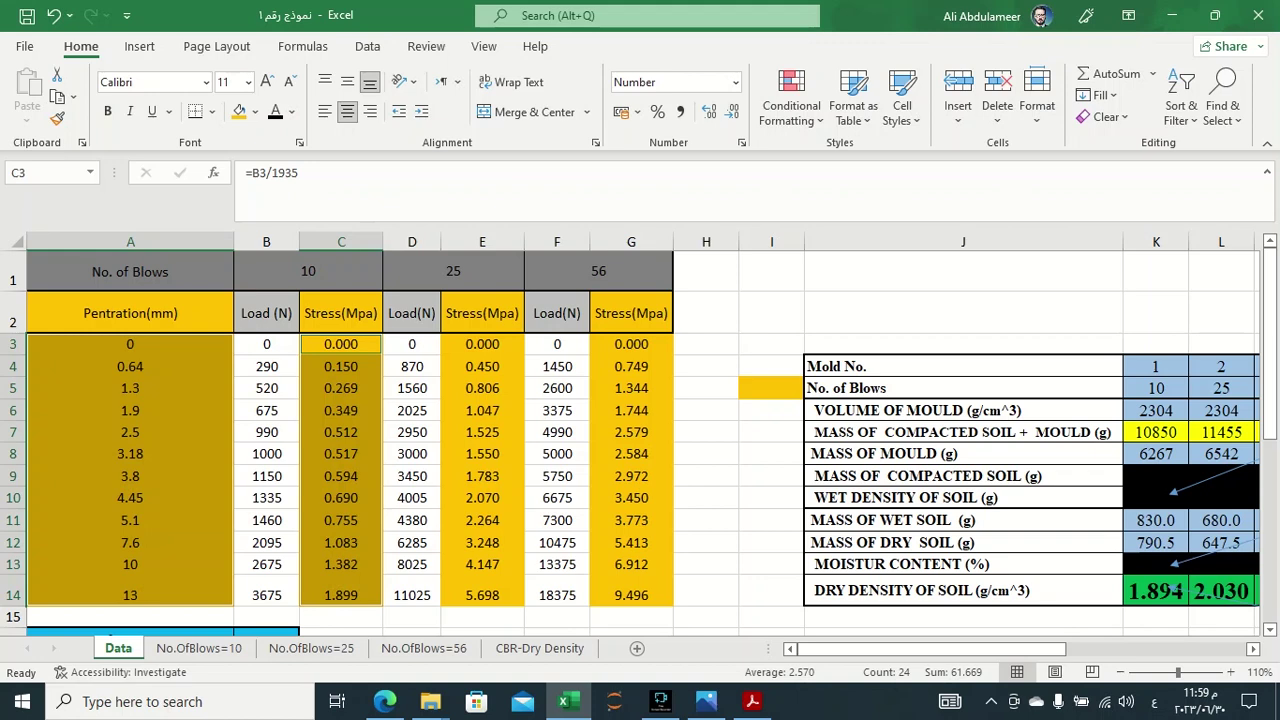
Insert a plain scatter chart of 10-blow stress against penetration.
click(140, 46)
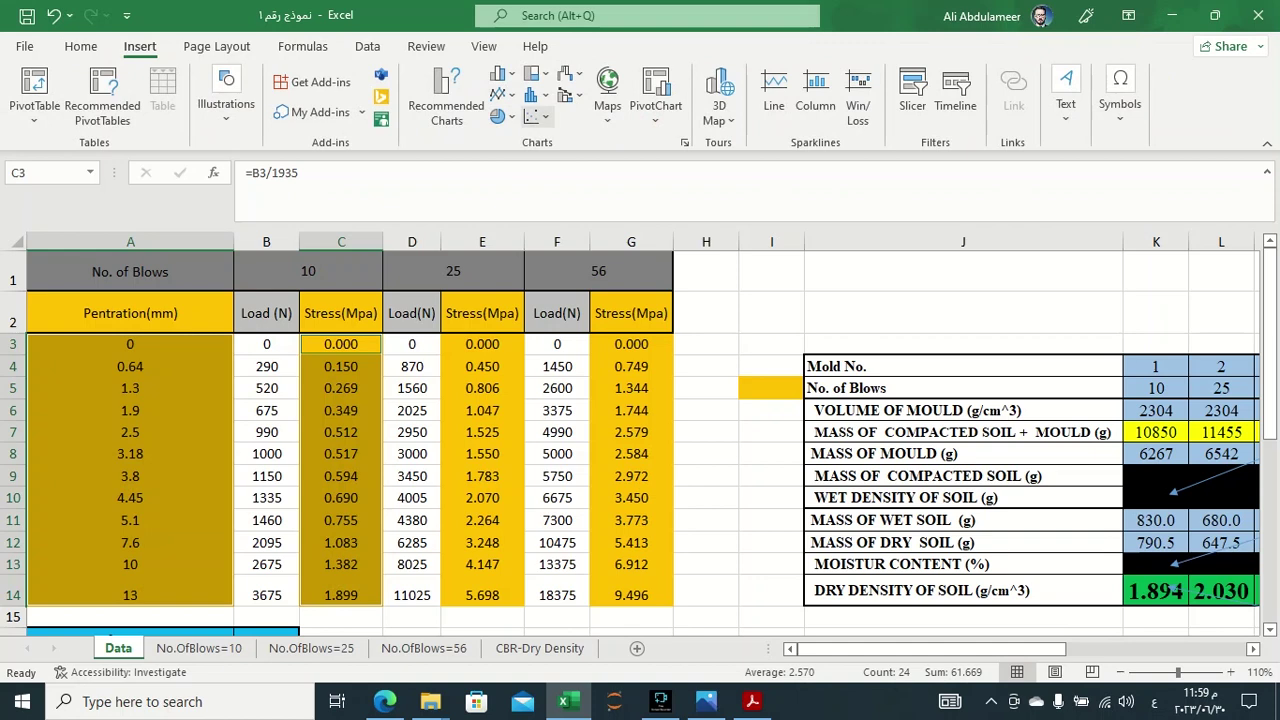
click(535, 116)
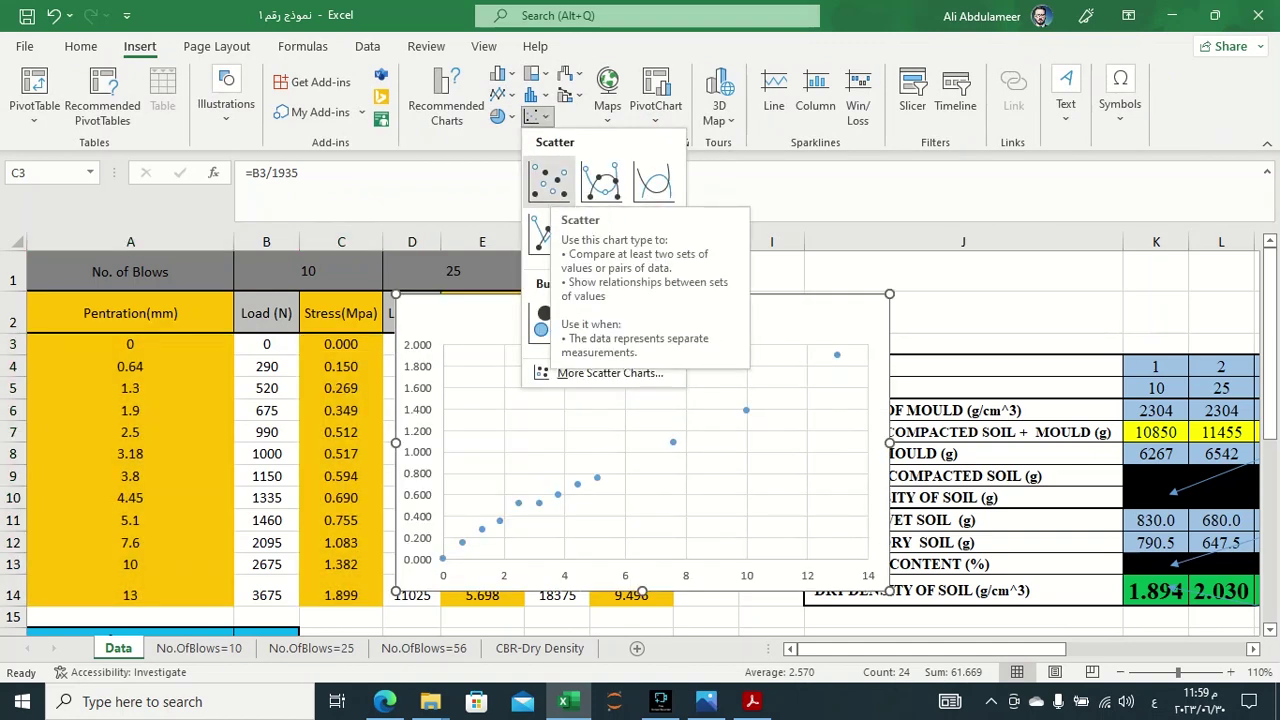
click(548, 181)
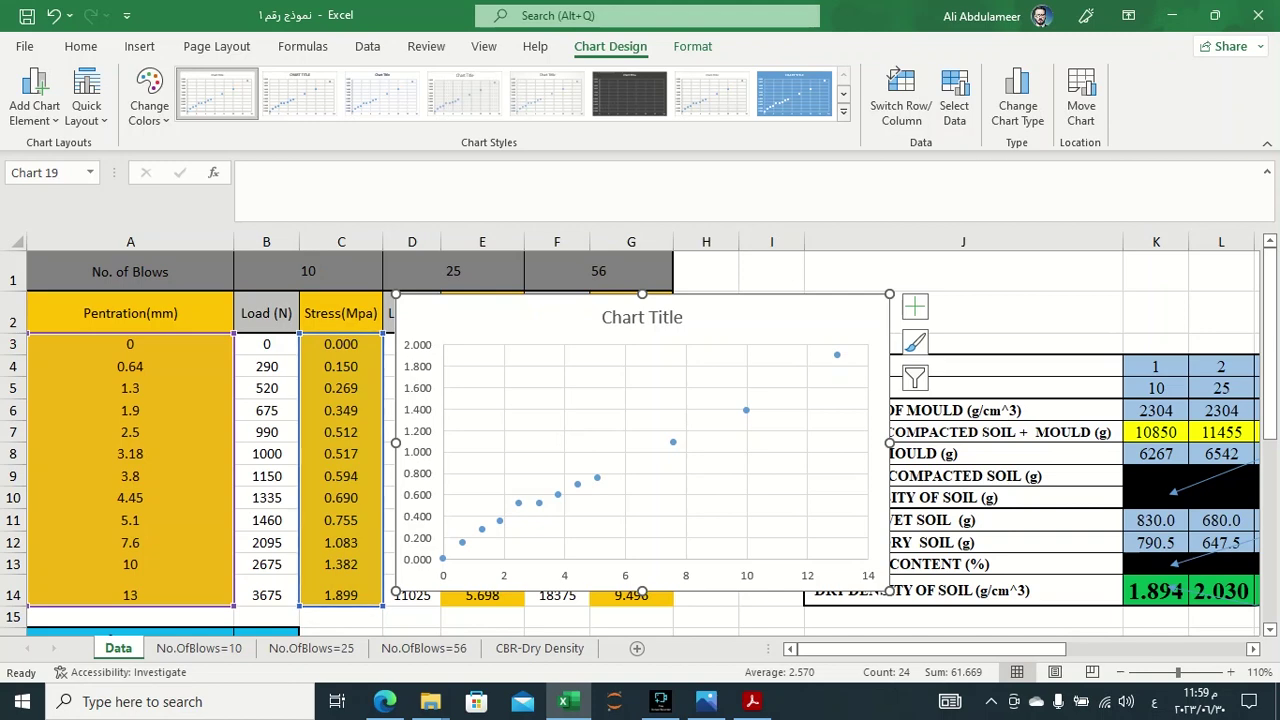
click(266, 271)
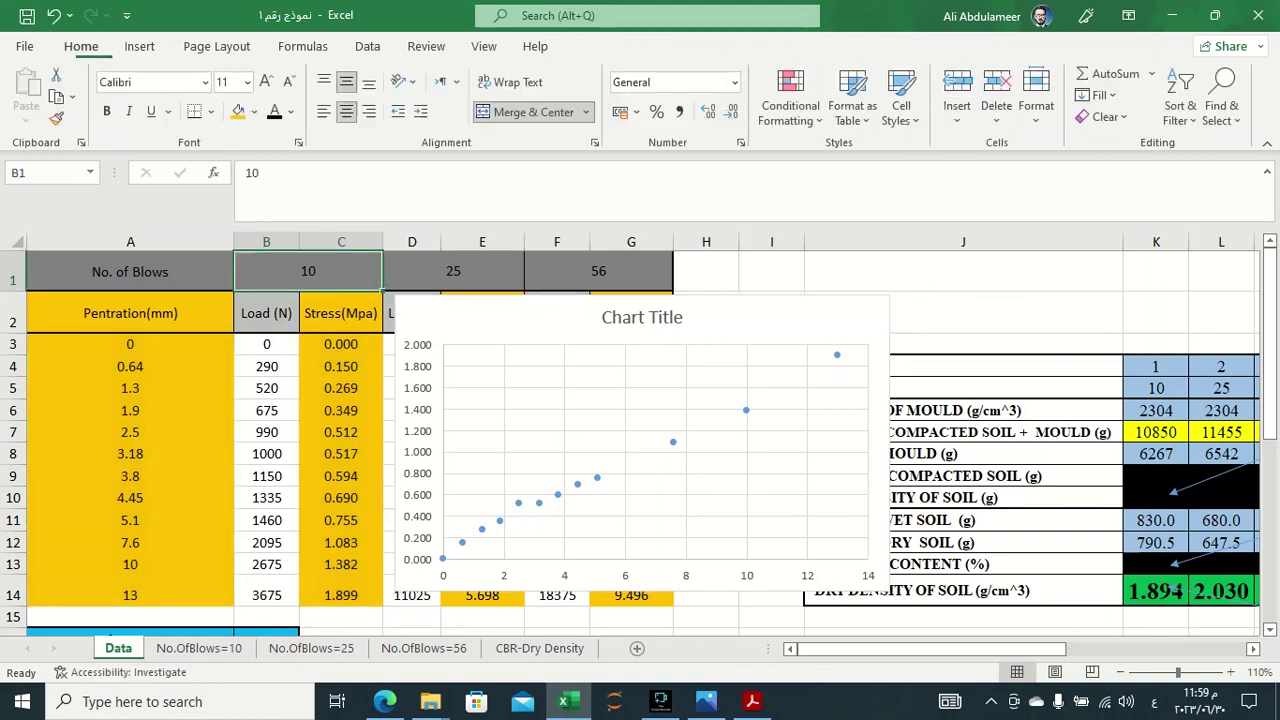
click(600, 409)
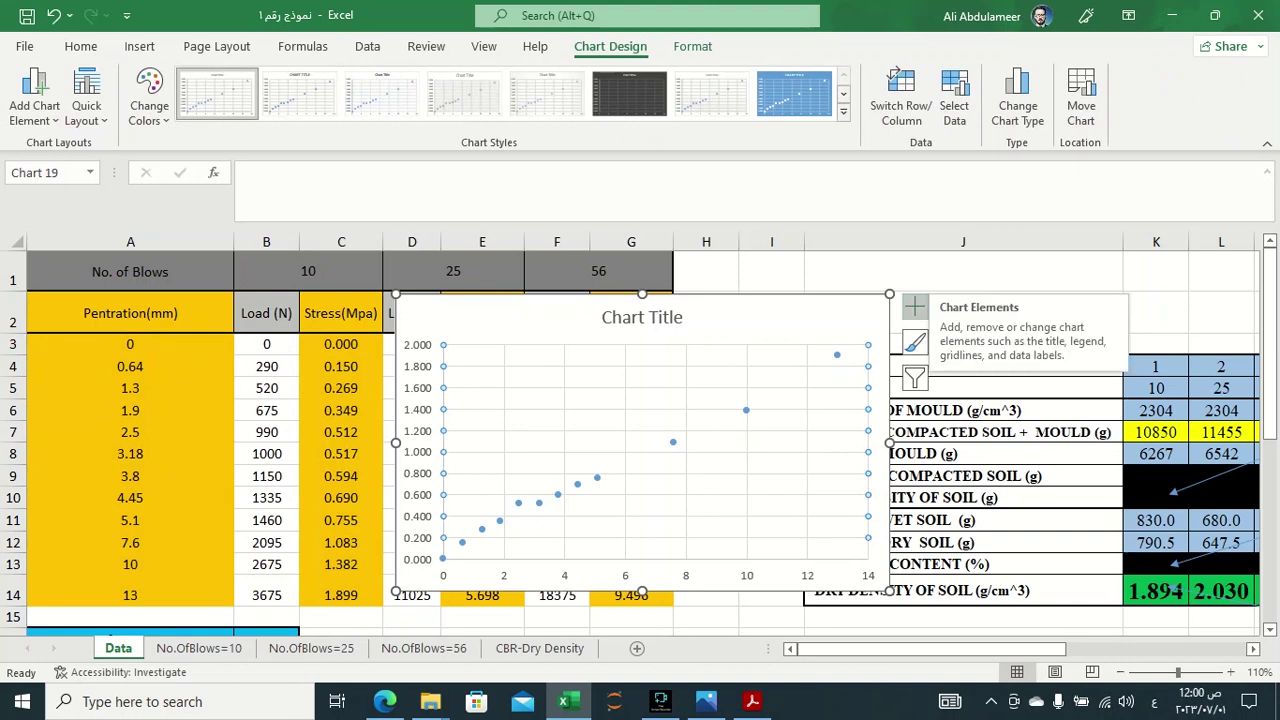
Add a trendline to the scatter chart and compare it with the PDF's reference graph.
click(914, 307)
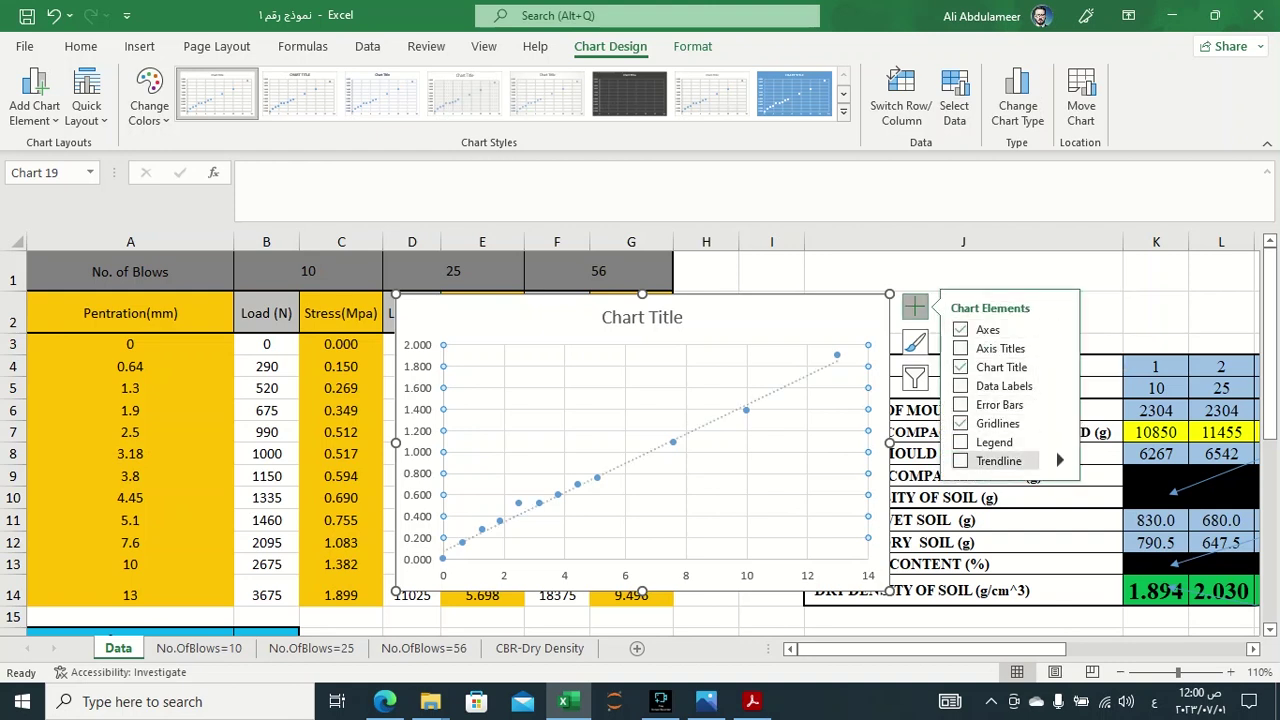
click(990, 460)
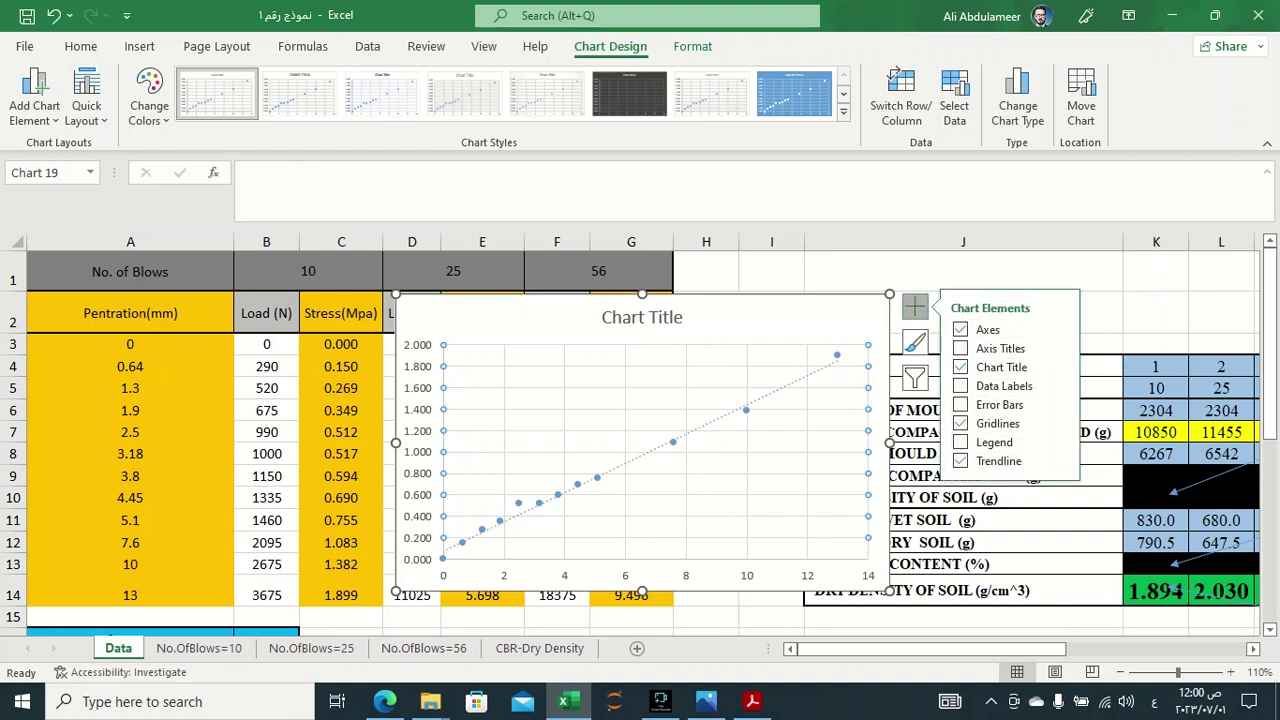
click(700, 450)
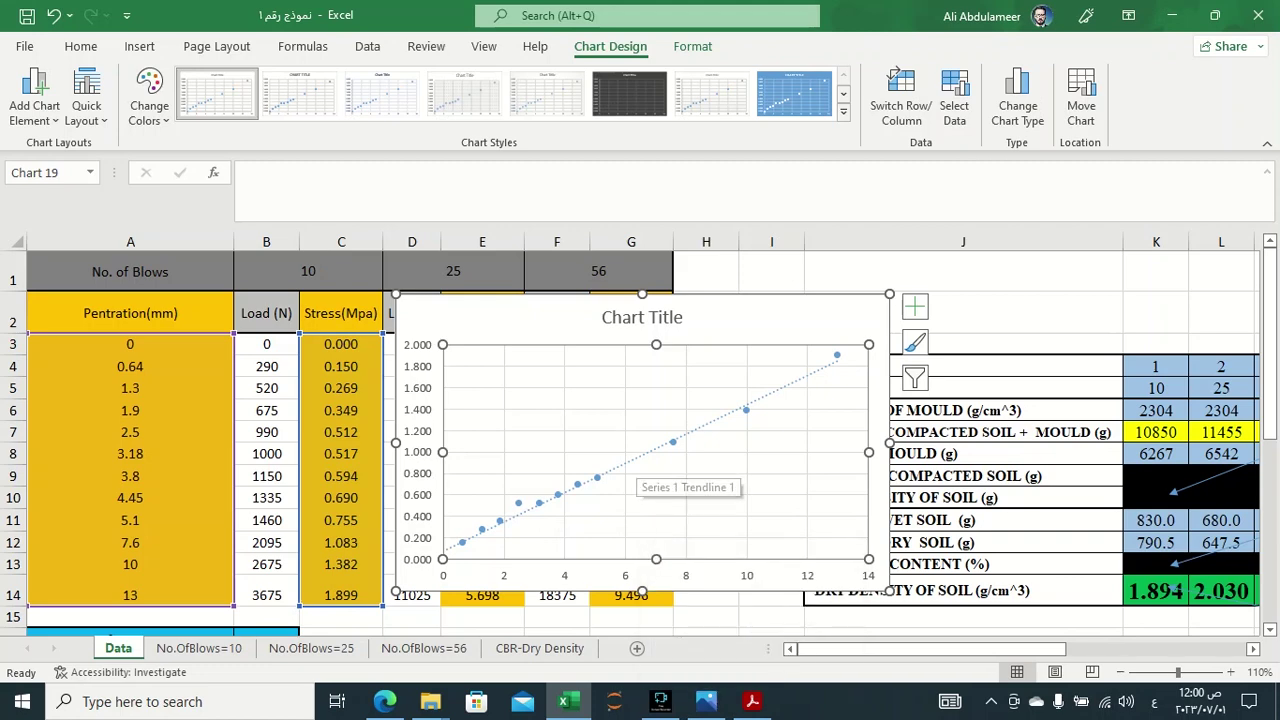
click(752, 701)
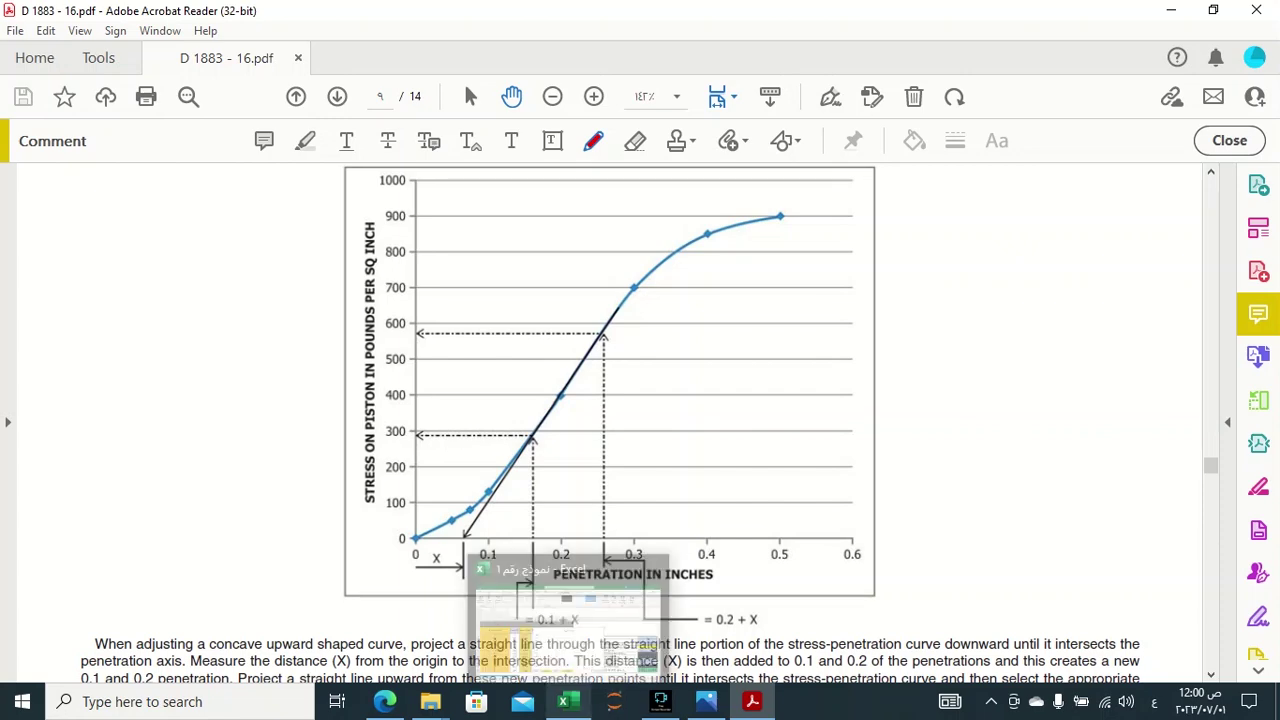
click(564, 701)
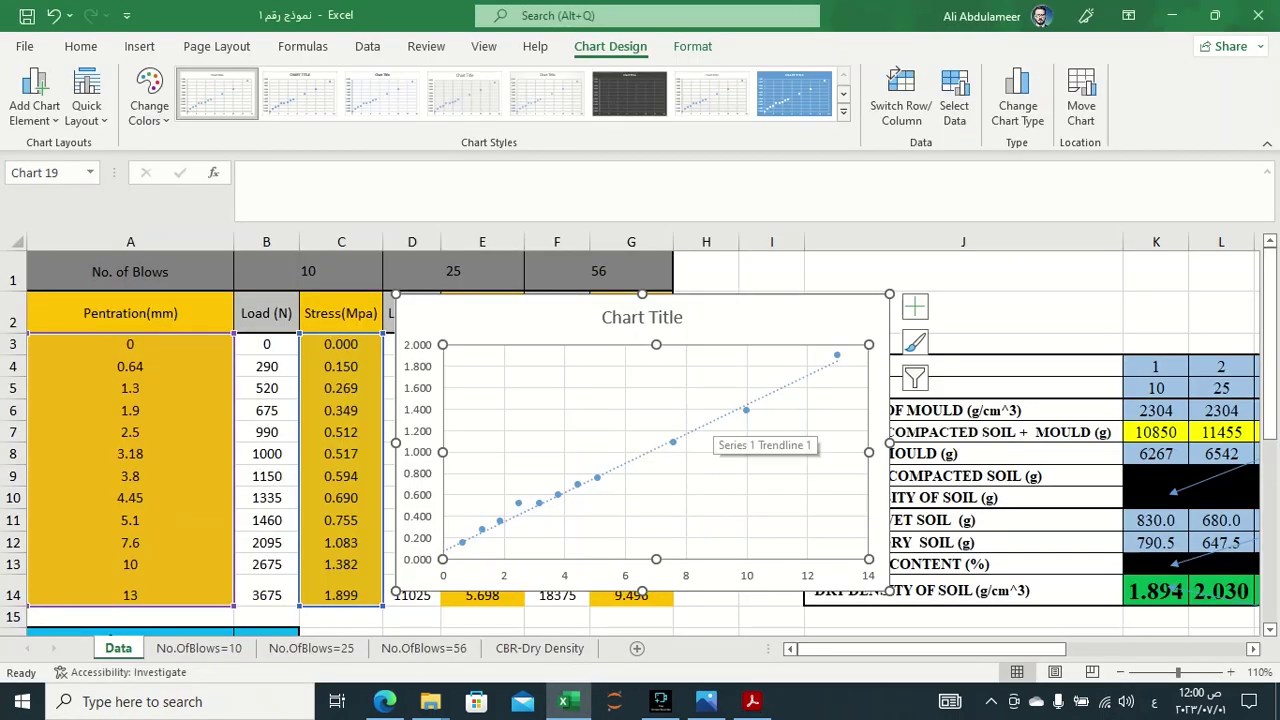
Display the trendline's R² value of 0.9931 and move the label near the chart top.
double_click(712, 420)
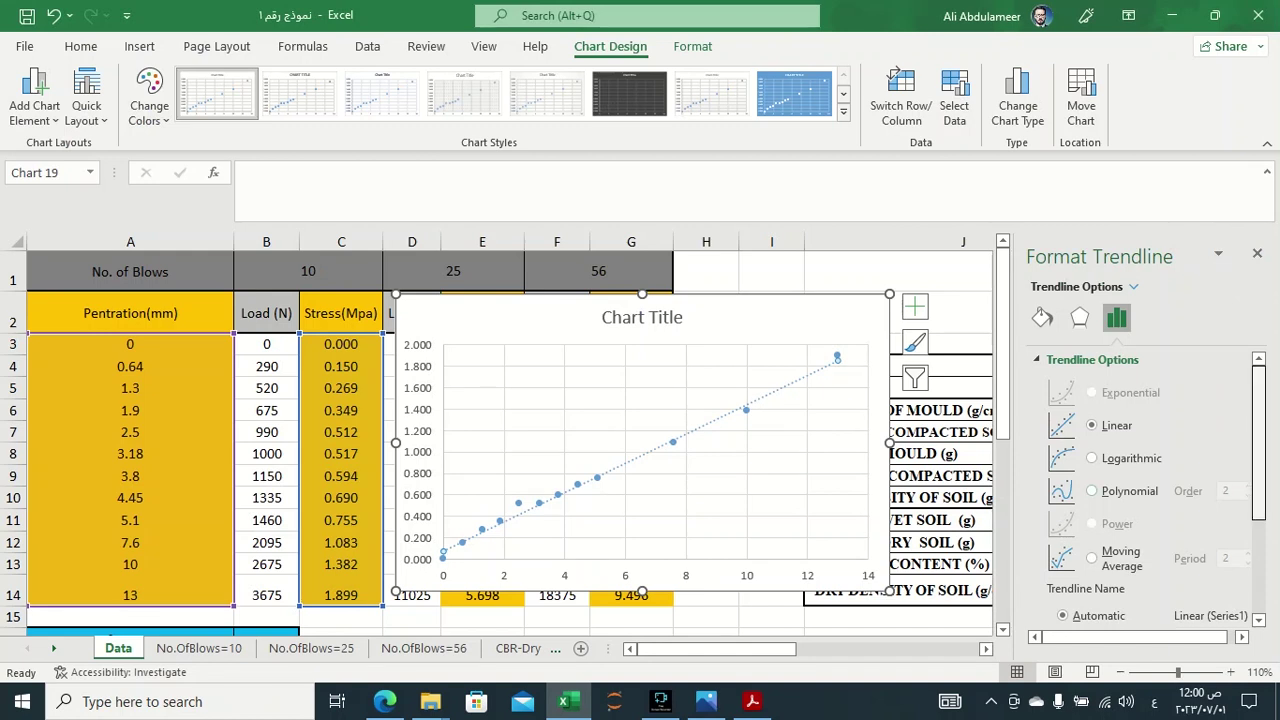
scroll(1140, 490, down, 3)
click(1053, 611)
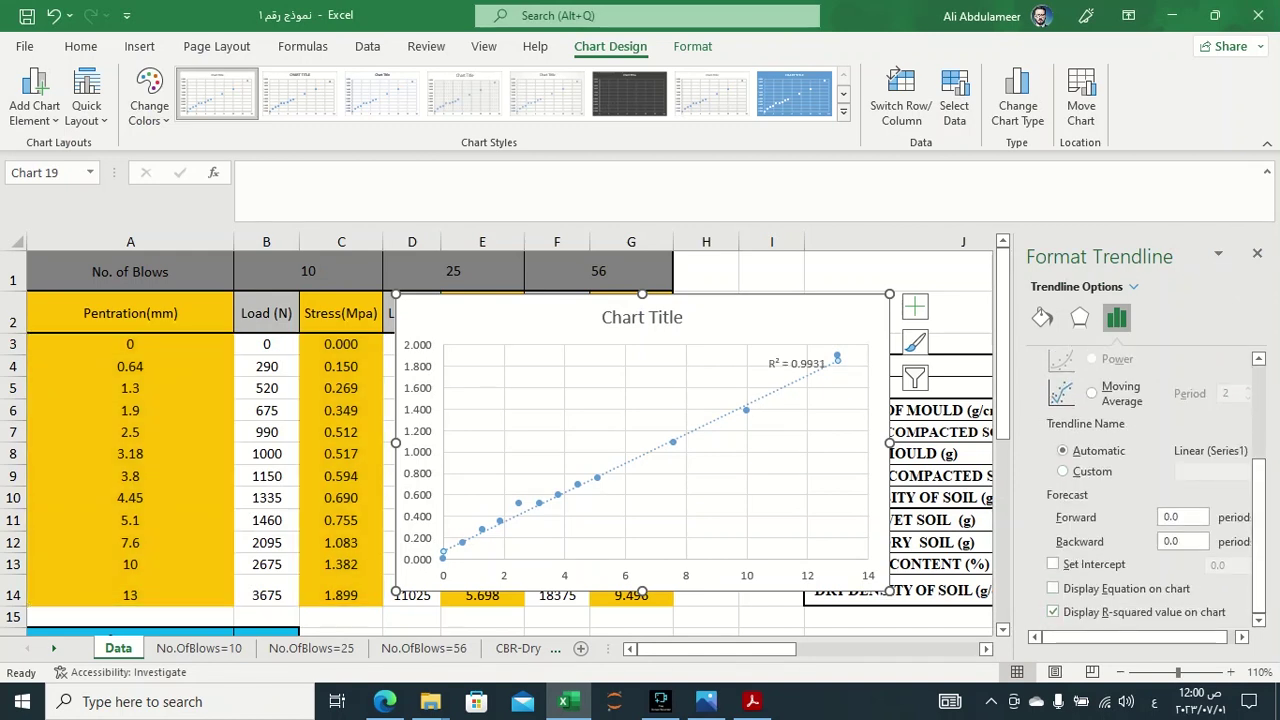
scroll(1140, 490, up, 3)
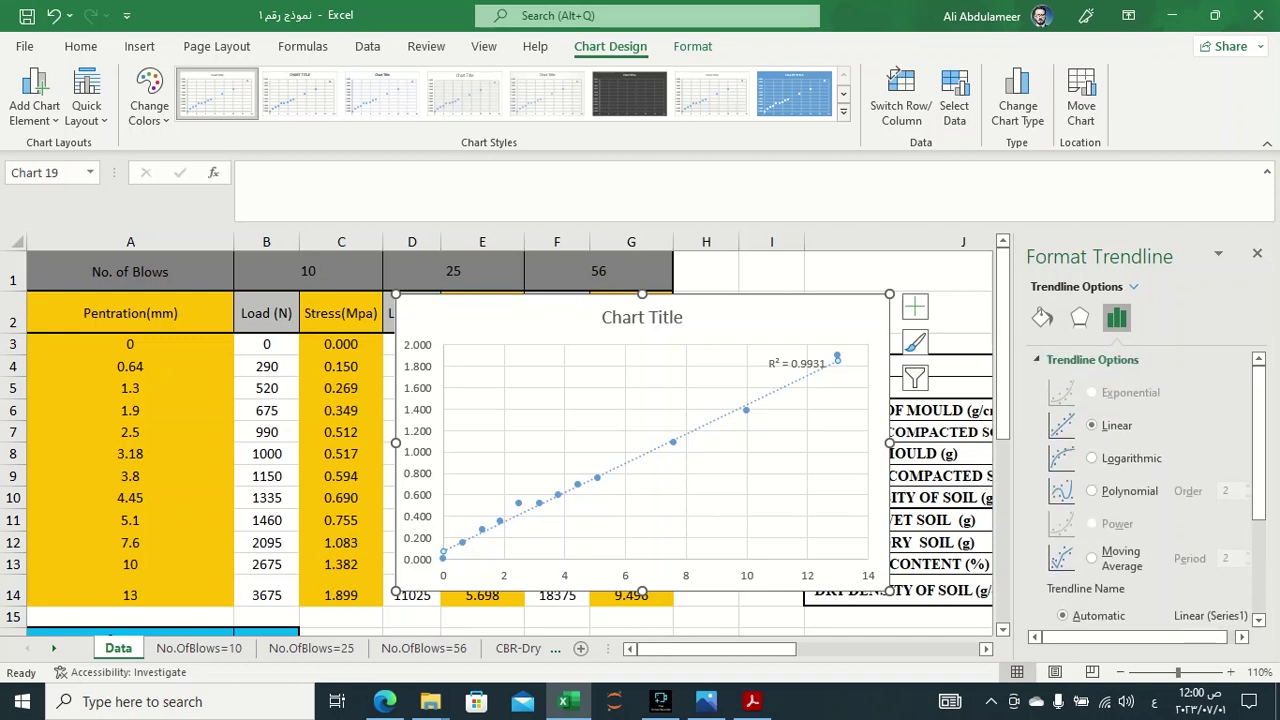
drag(797, 363, 665, 362)
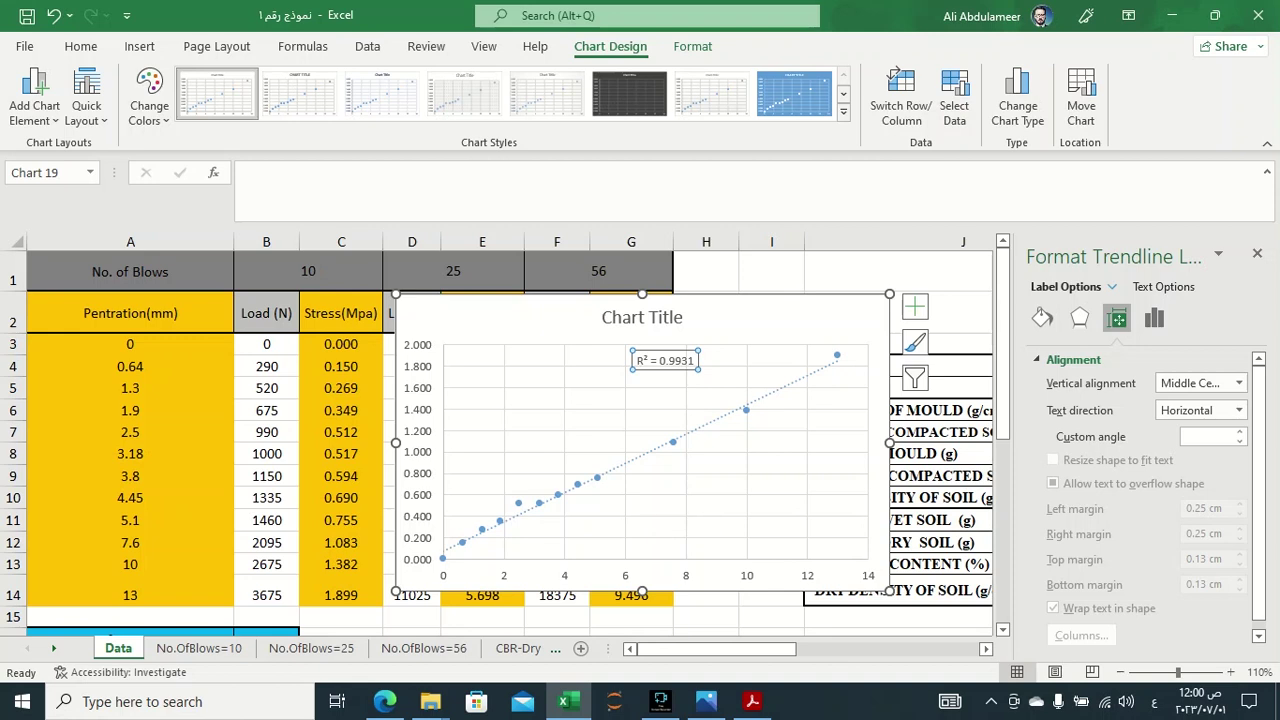
click(684, 510)
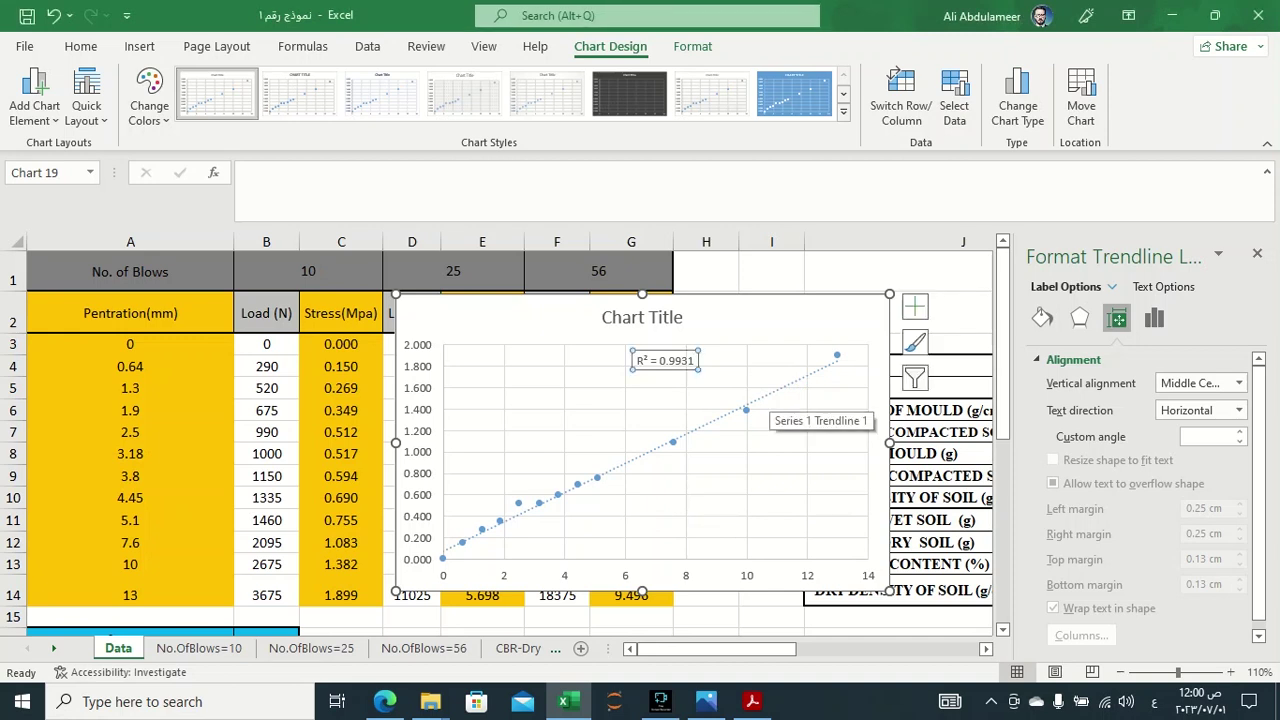
Select the trendline and bring up its trendline type options.
click(1154, 317)
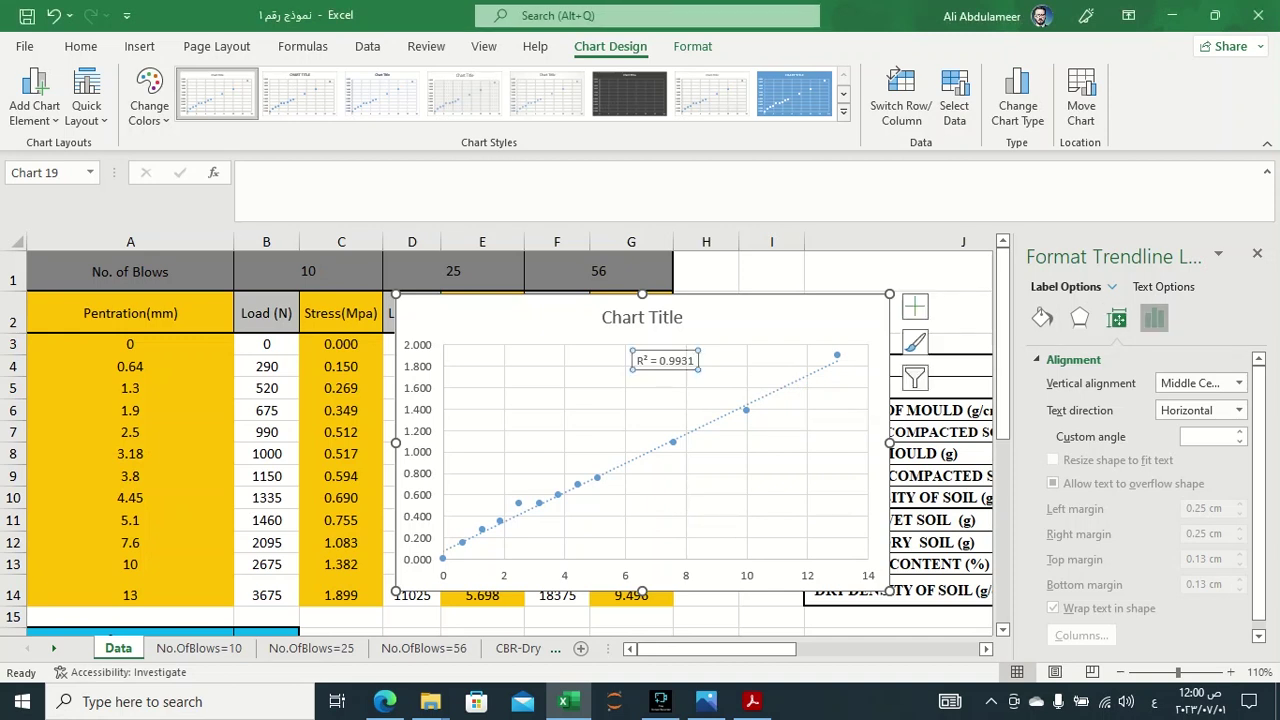
click(780, 480)
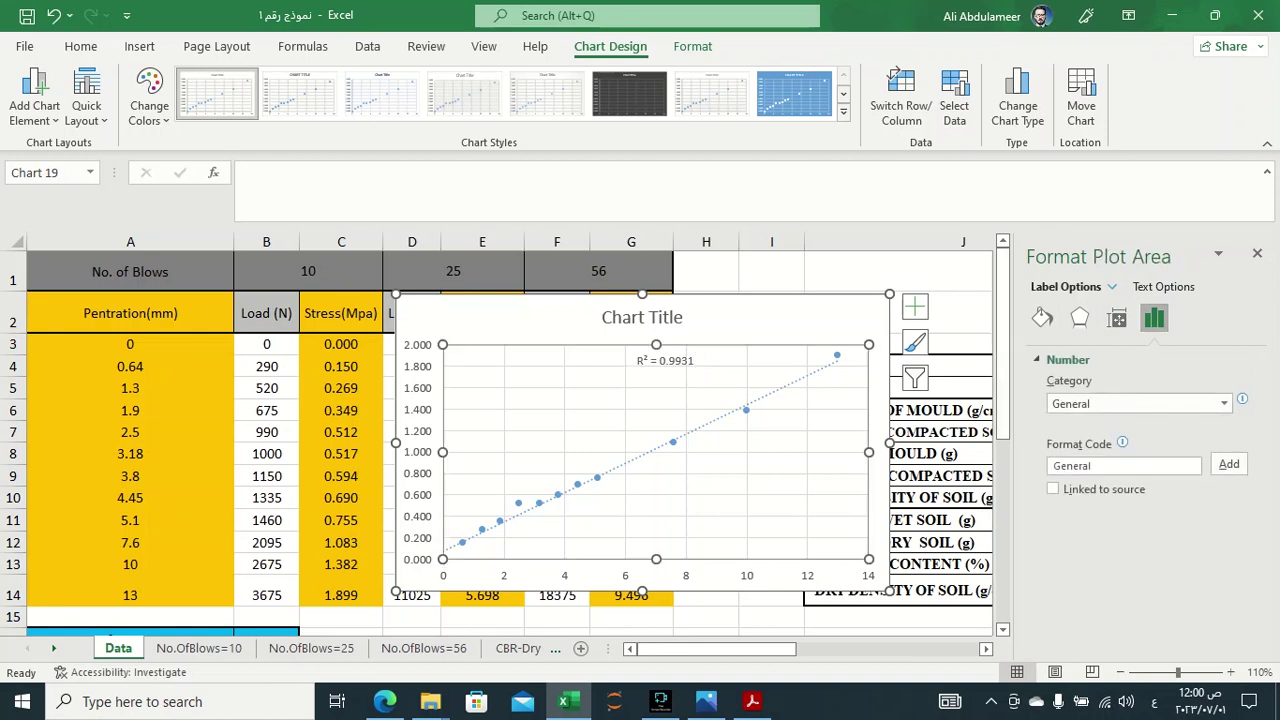
click(700, 425)
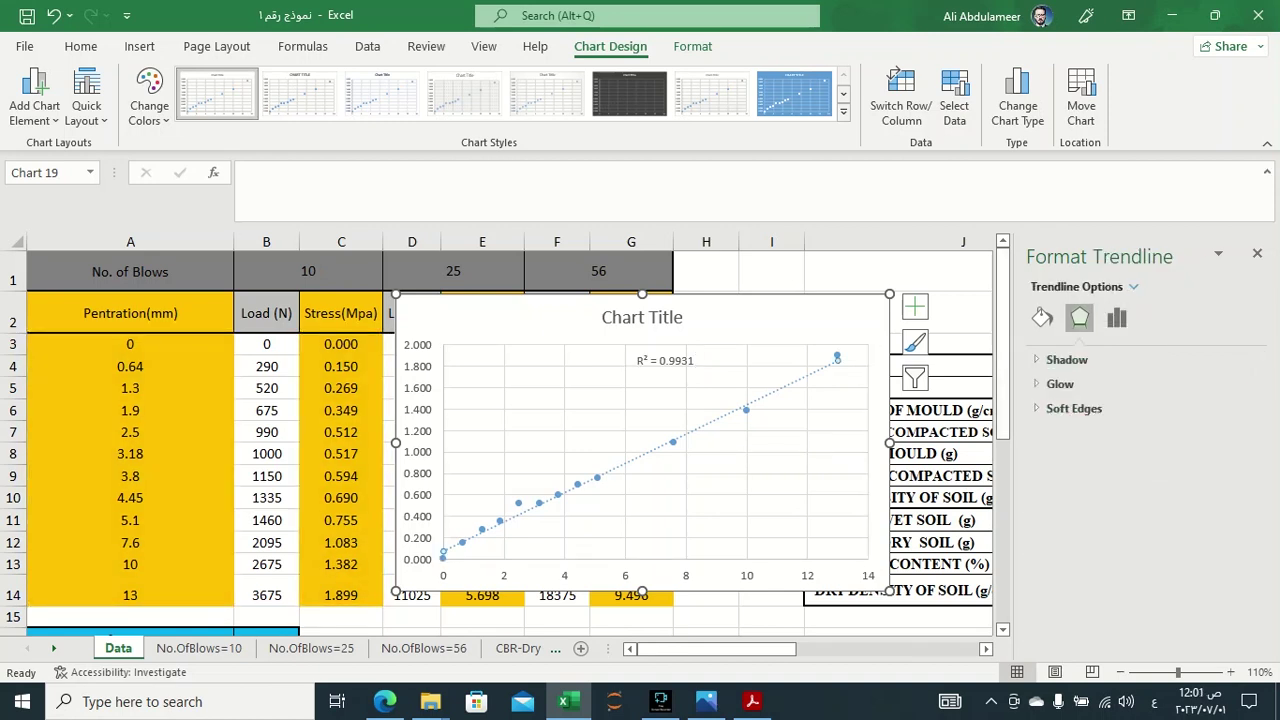
click(1117, 317)
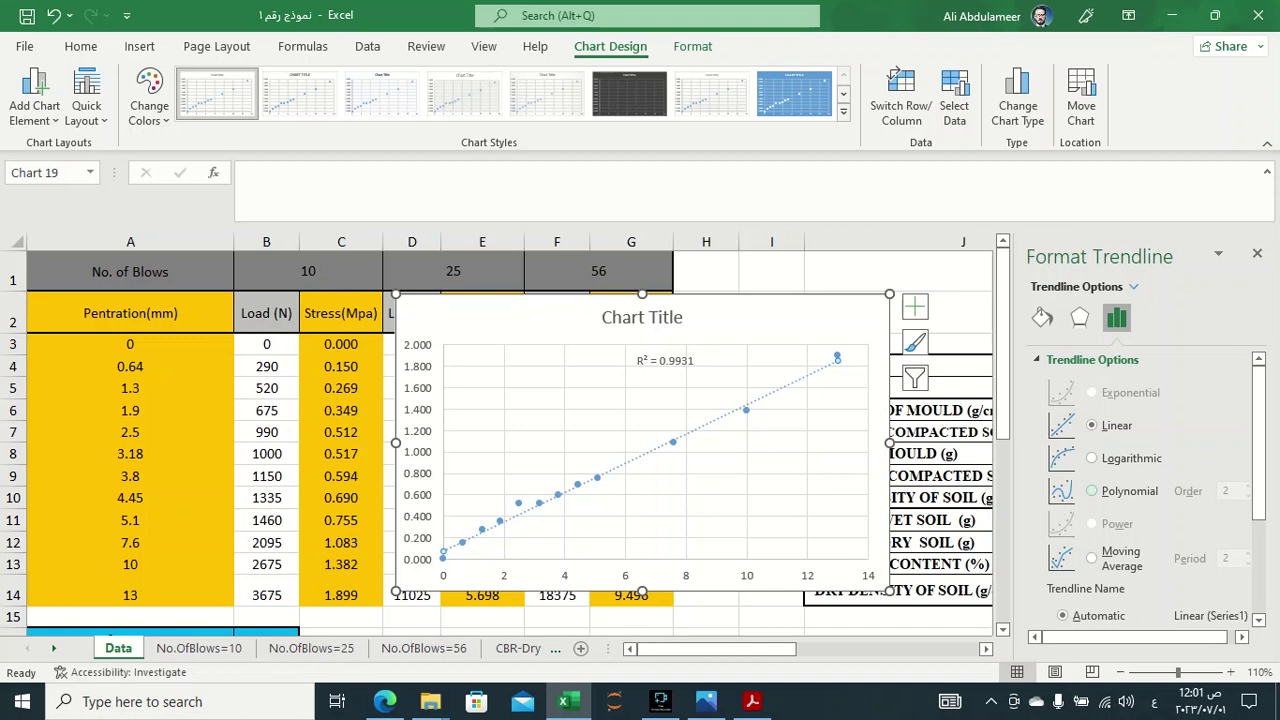
Change the trendline to a 6th-order polynomial fit (R² = 0.9986).
click(1091, 491)
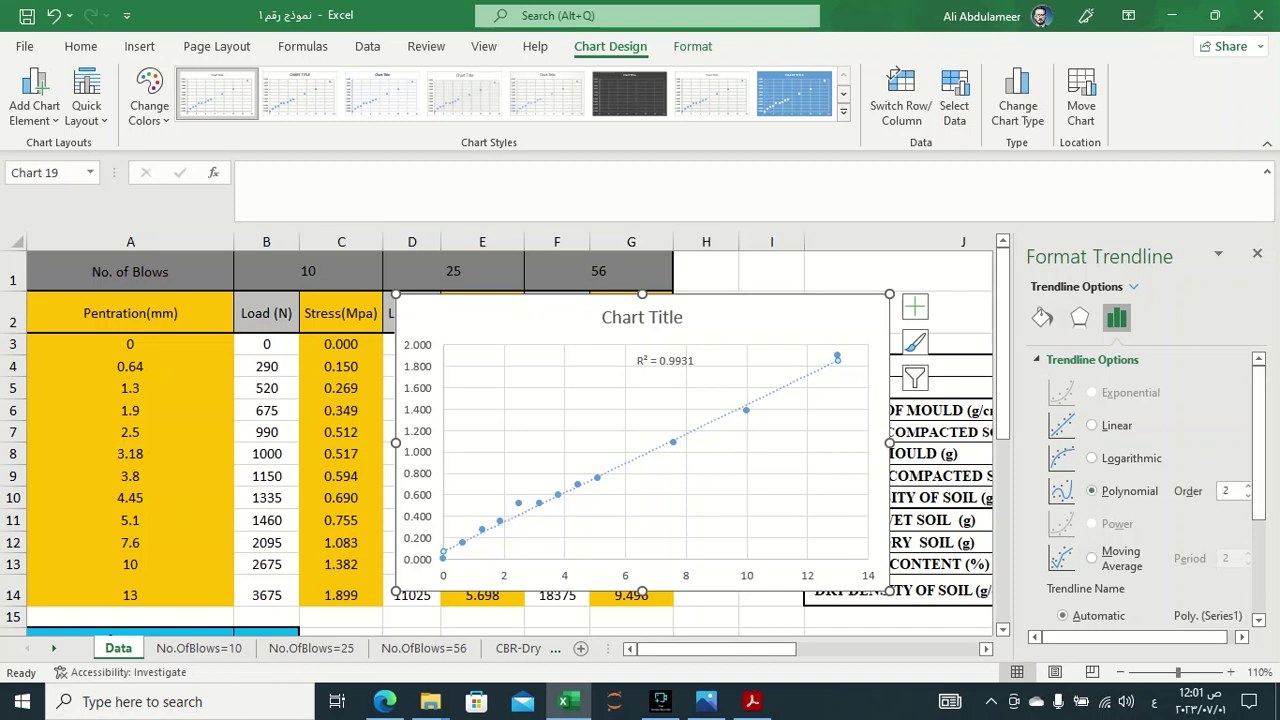
click(1246, 487)
click(1246, 487)
click(1246, 487)
click(1246, 487)
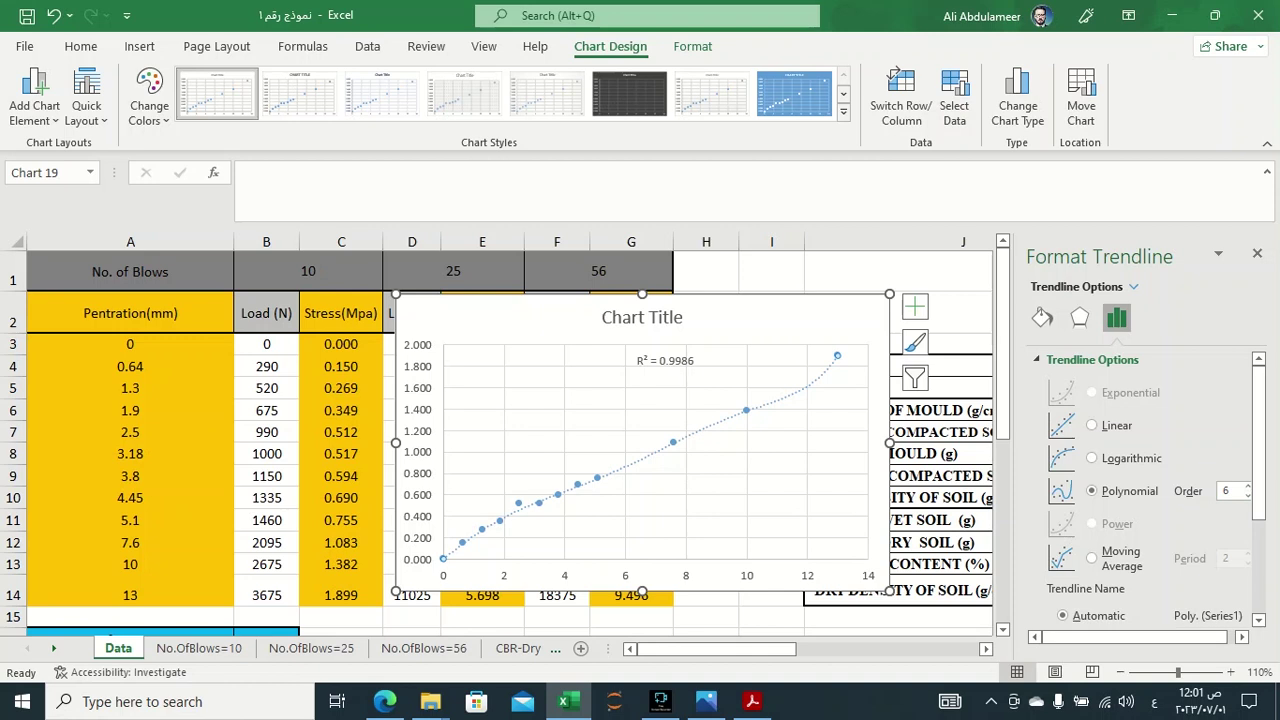
Close the Format Trendline pane and enlarge the chart by dragging its corner.
click(1257, 253)
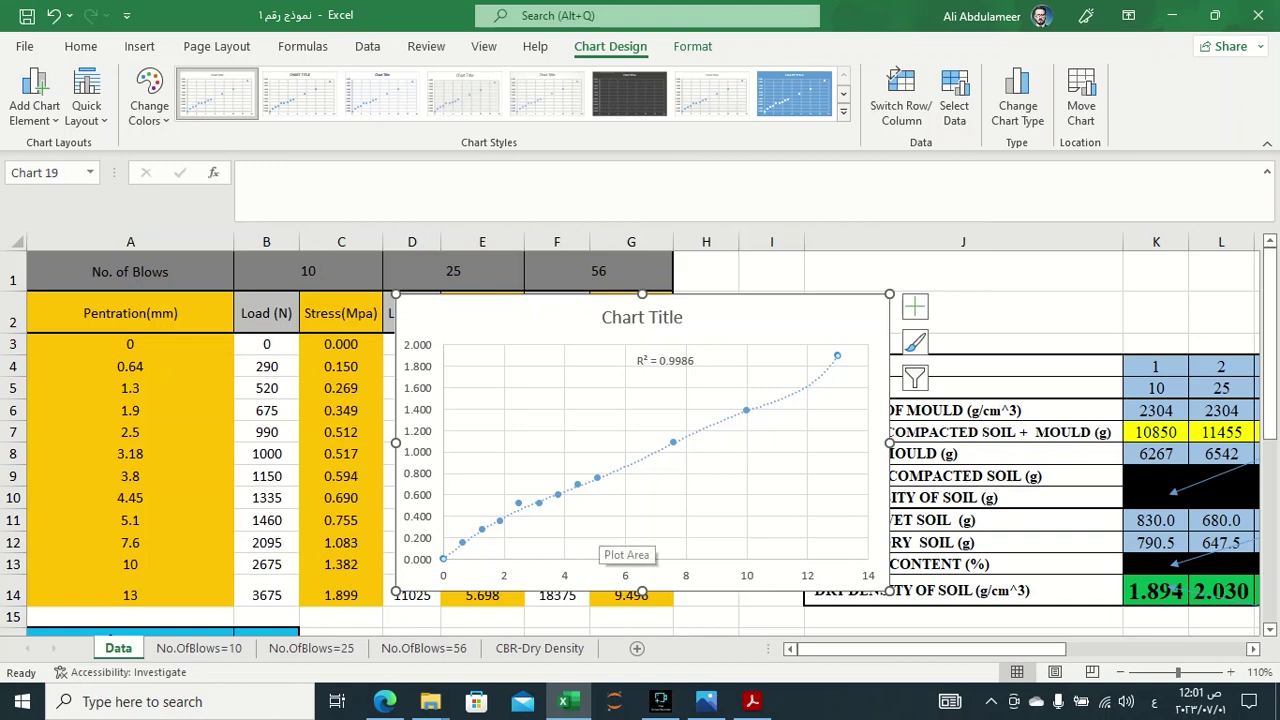
drag(889, 592, 1022, 610)
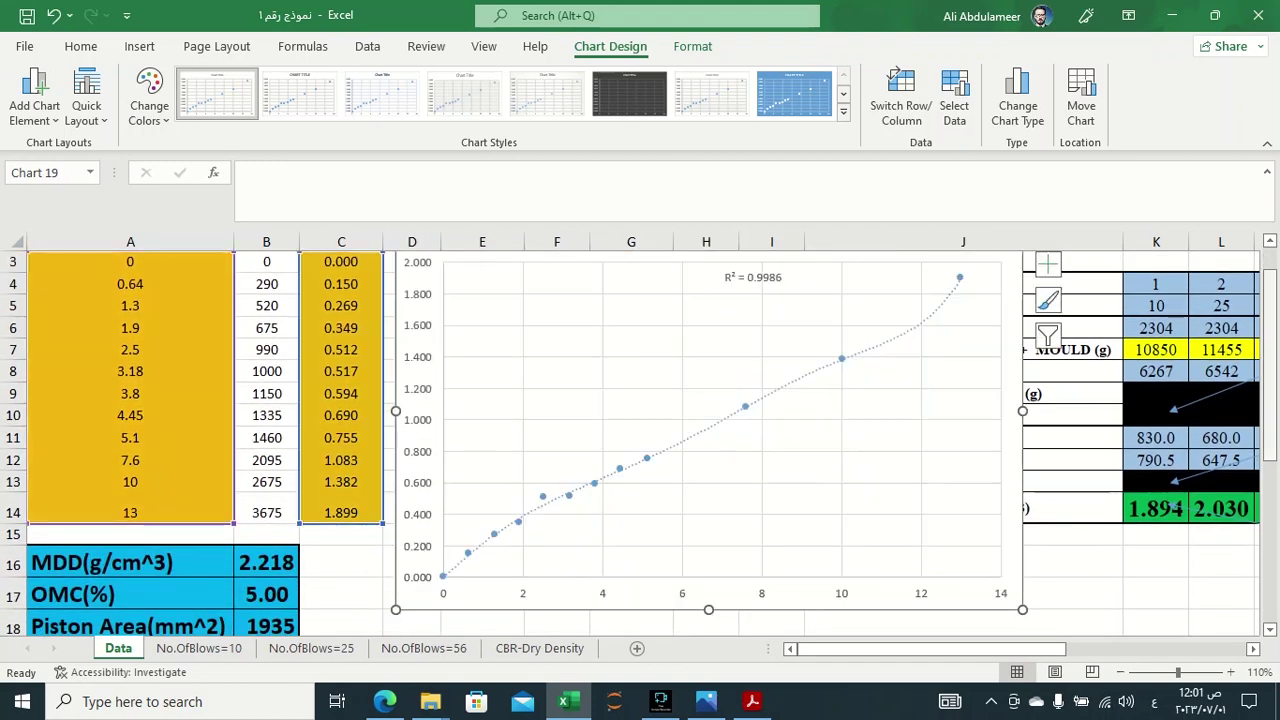
scroll(700, 440, up, 1)
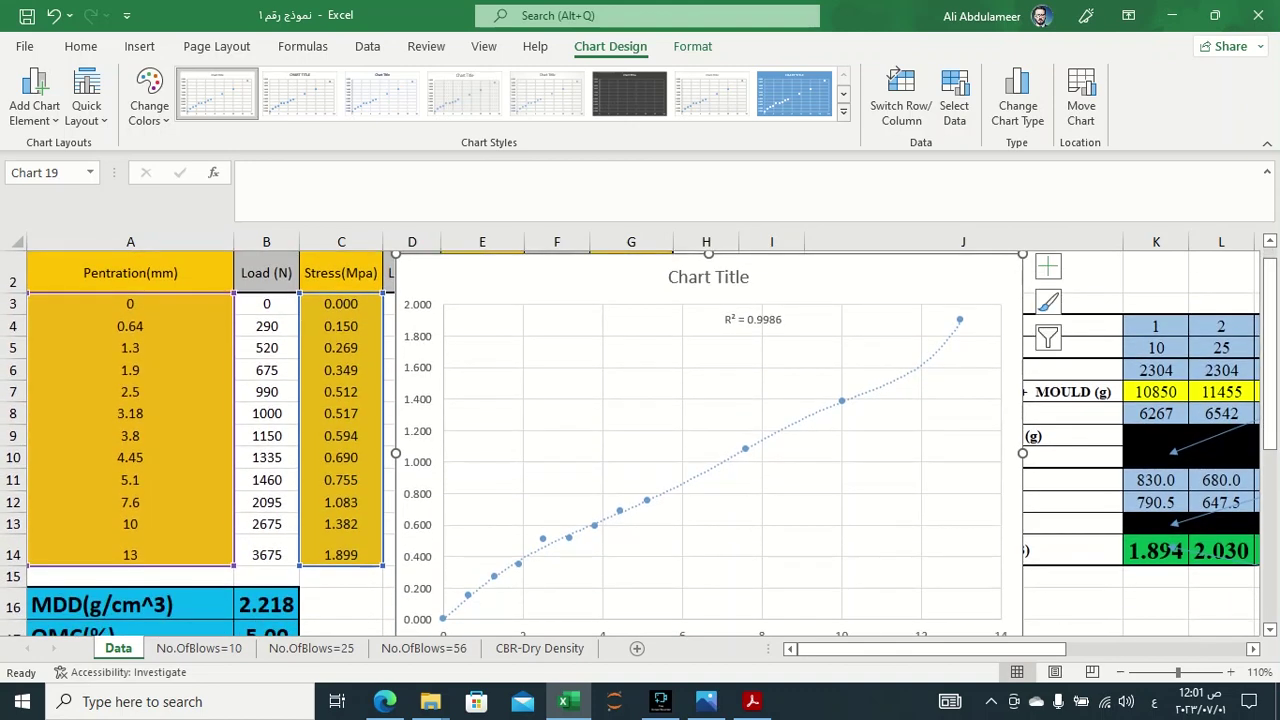
click(700, 450)
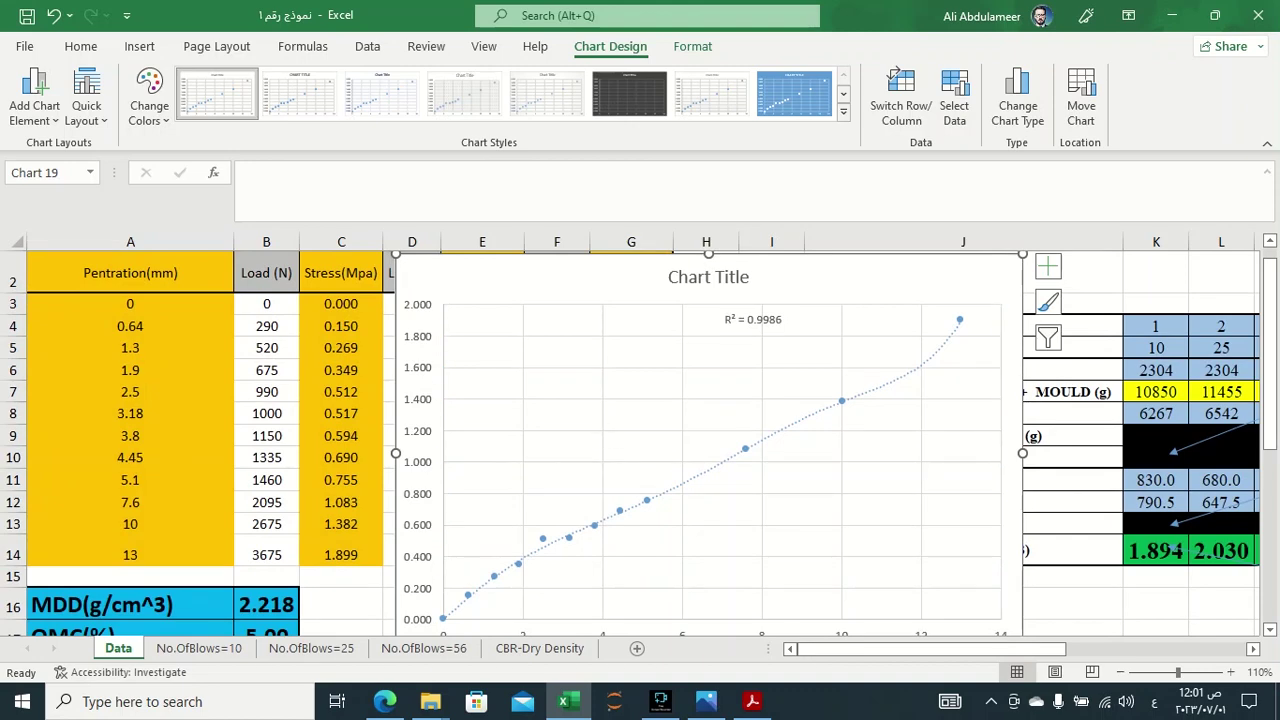
Move the stress–penetration scatter chart to a new chart sheet named Chart3.
right_click(552, 425)
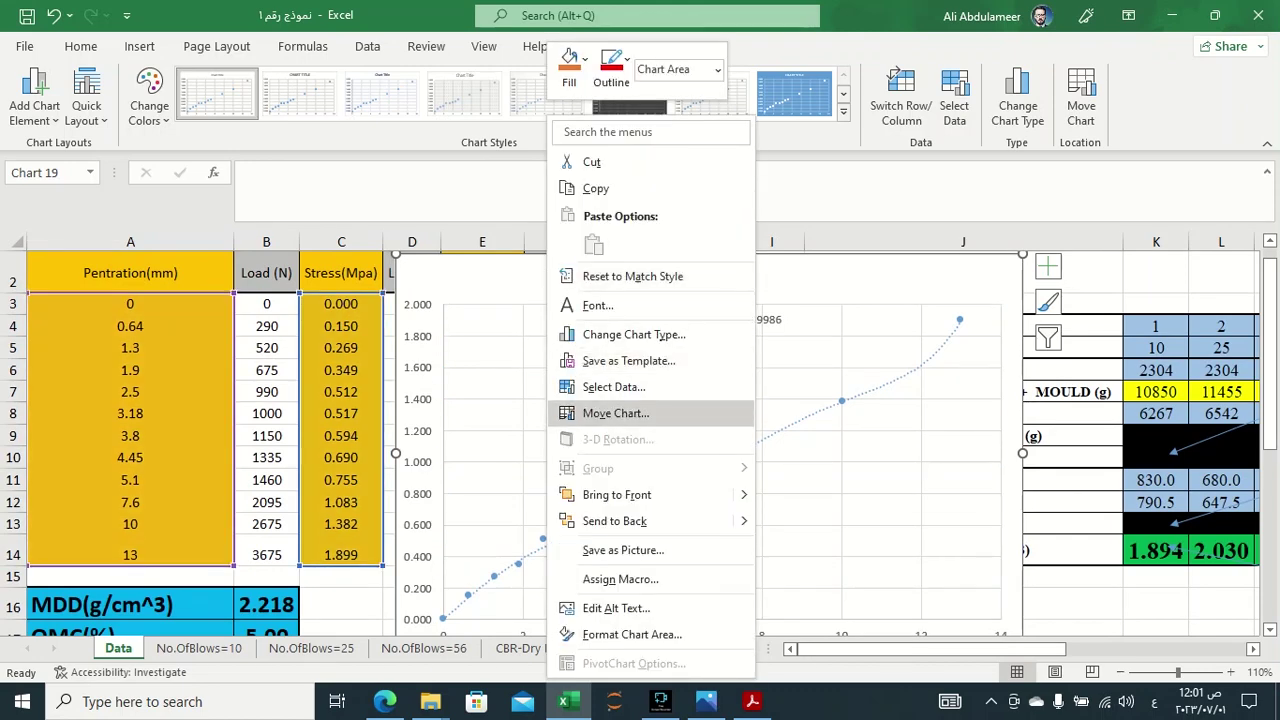
click(615, 413)
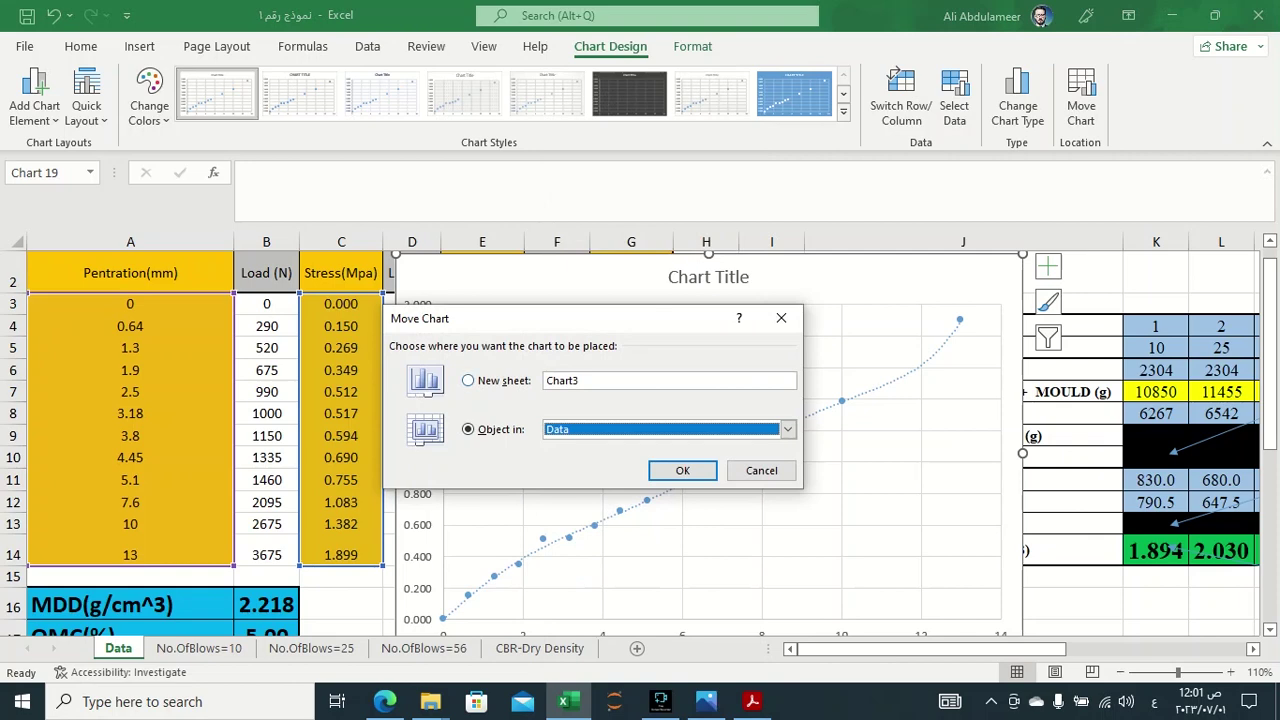
click(761, 470)
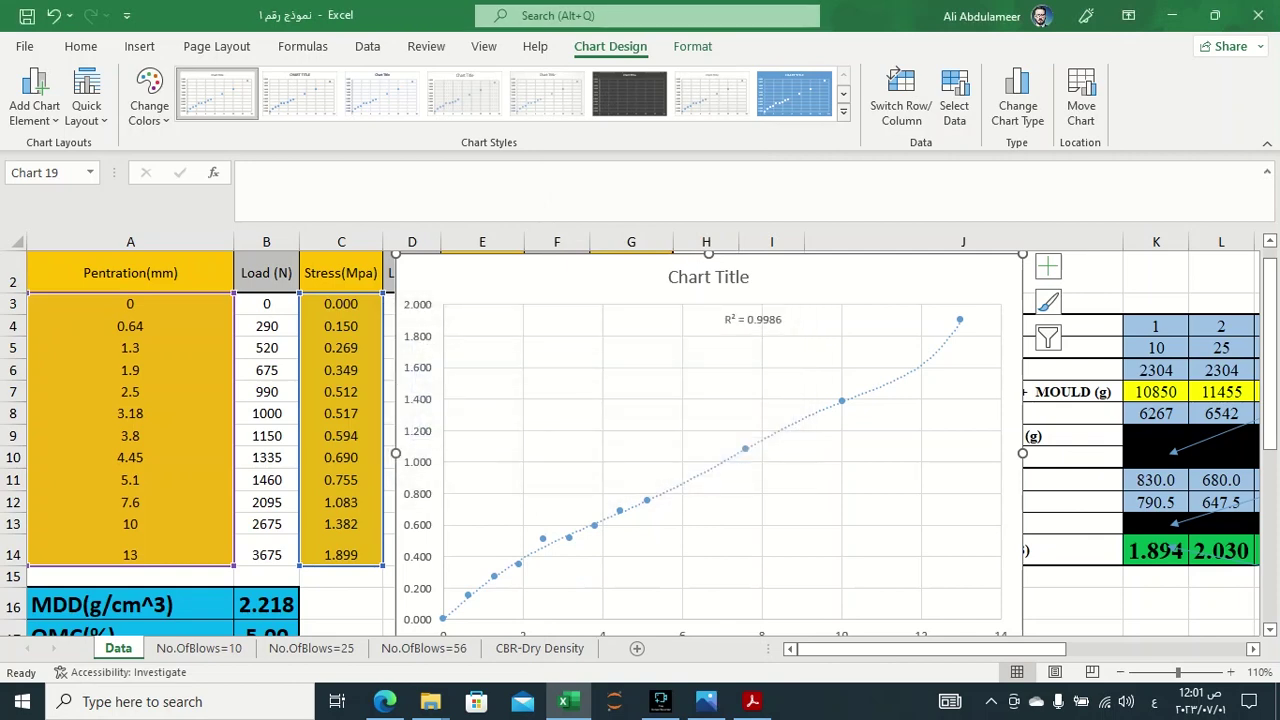
right_click(560, 275)
click(615, 410)
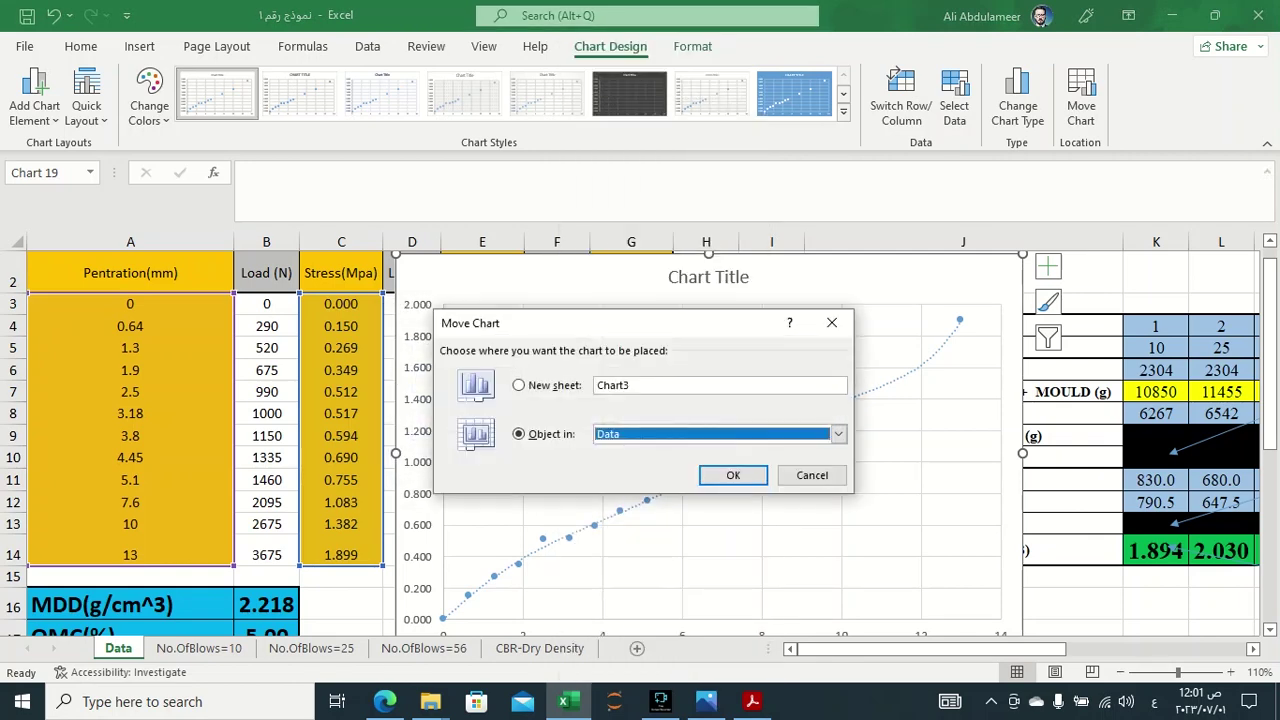
click(519, 385)
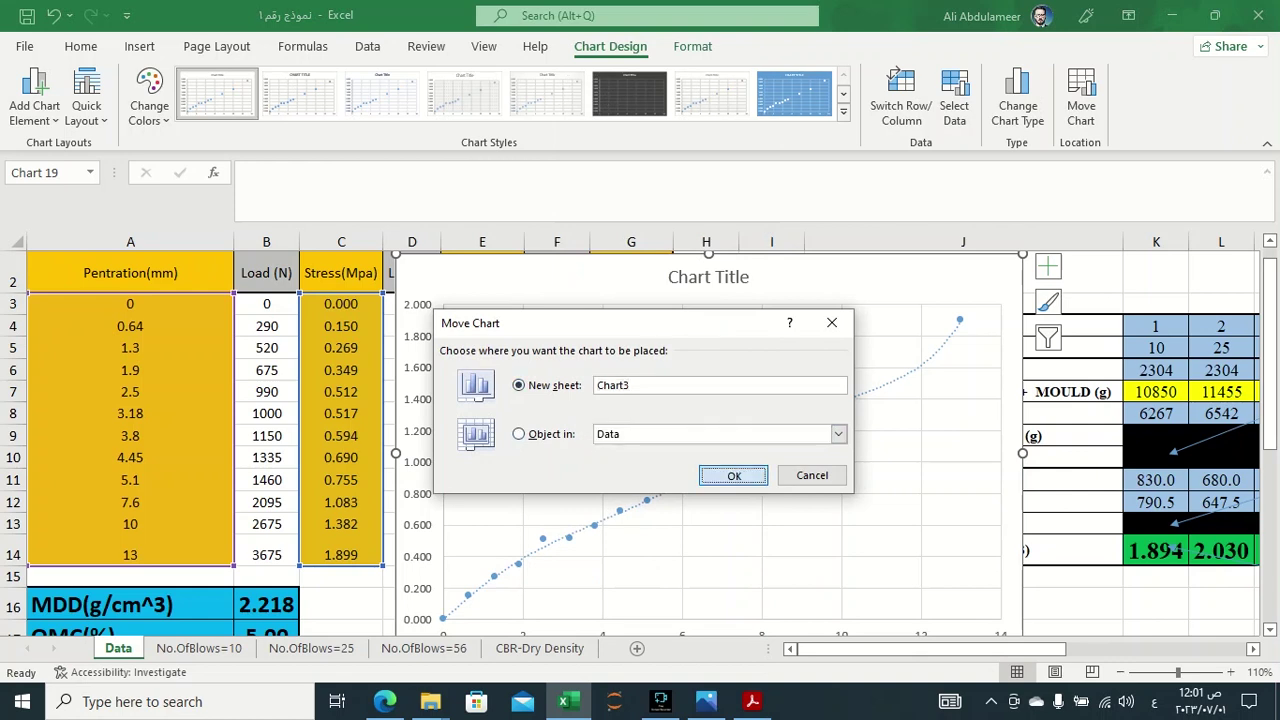
key(Return)
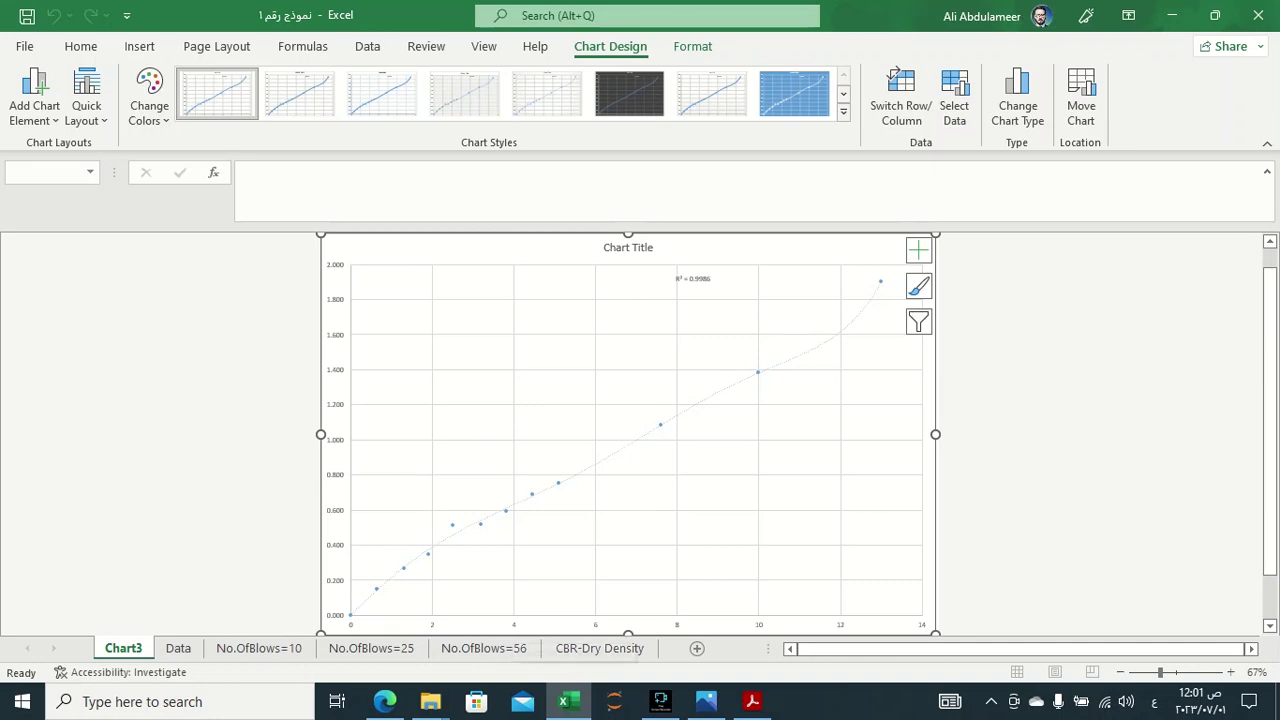
Set the horizontal axis major unit to 1.
double_click(515, 625)
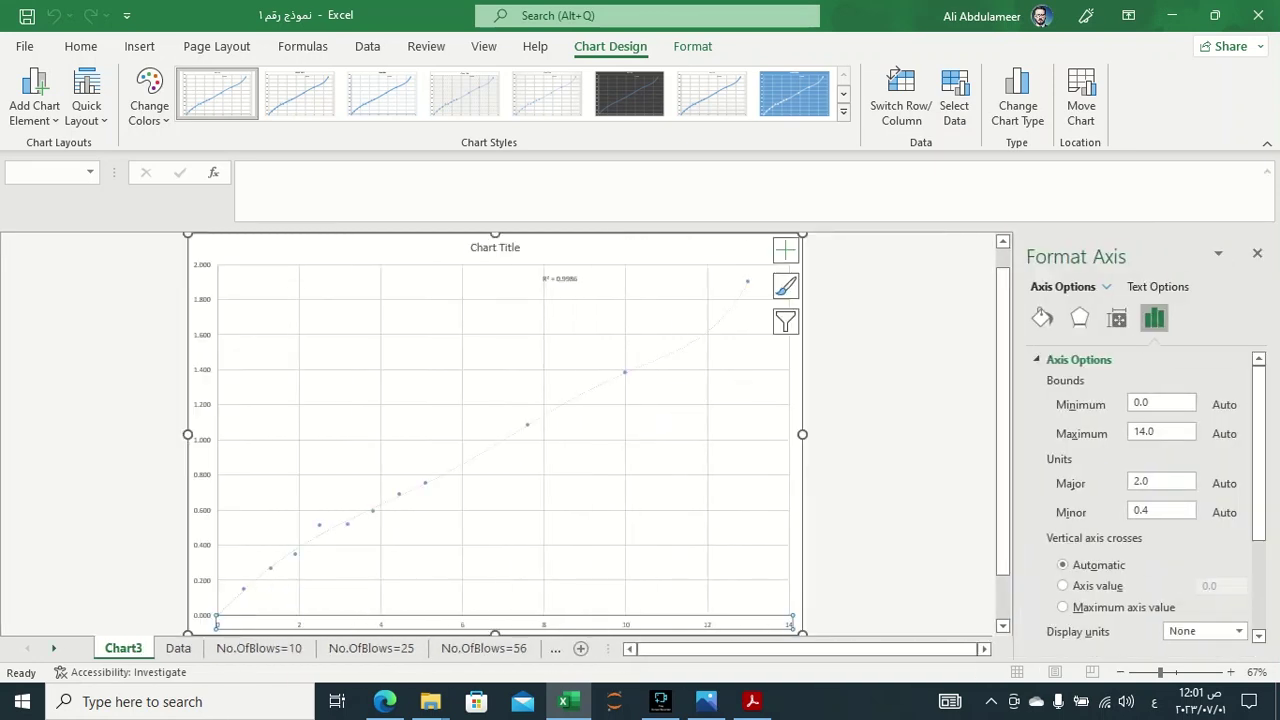
double_click(1141, 481)
text(1)
key(Return)
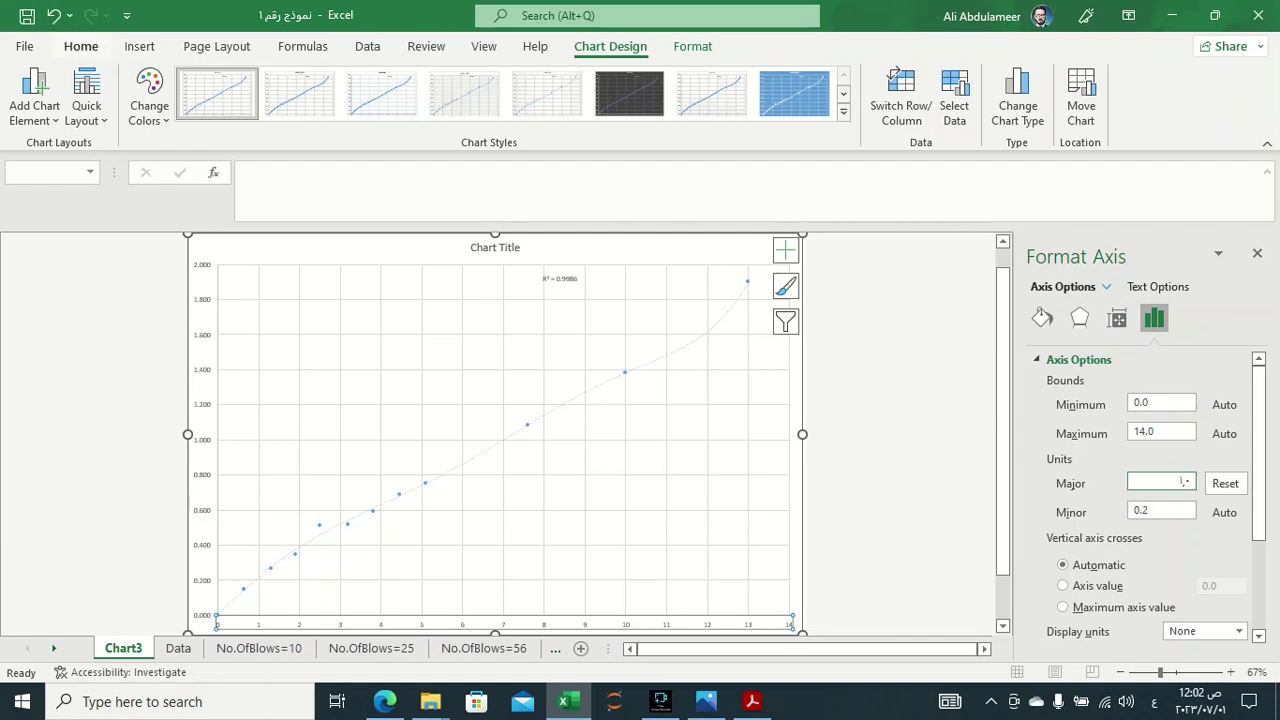
Make the horizontal axis labels bold and larger, keeping the automatic font colour.
key(alt+h)
key(Tab)
key(Right)
key(Left)
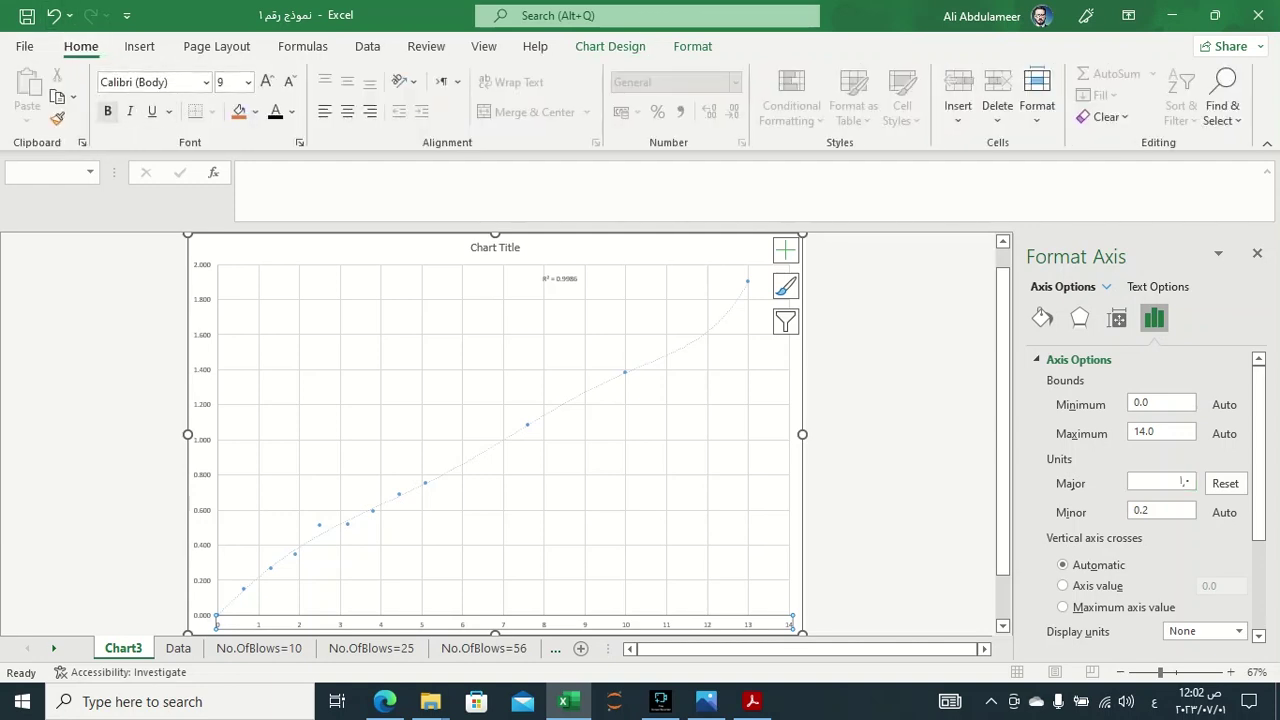
key(Right)
key(Right)
key(Right)
key(Down)
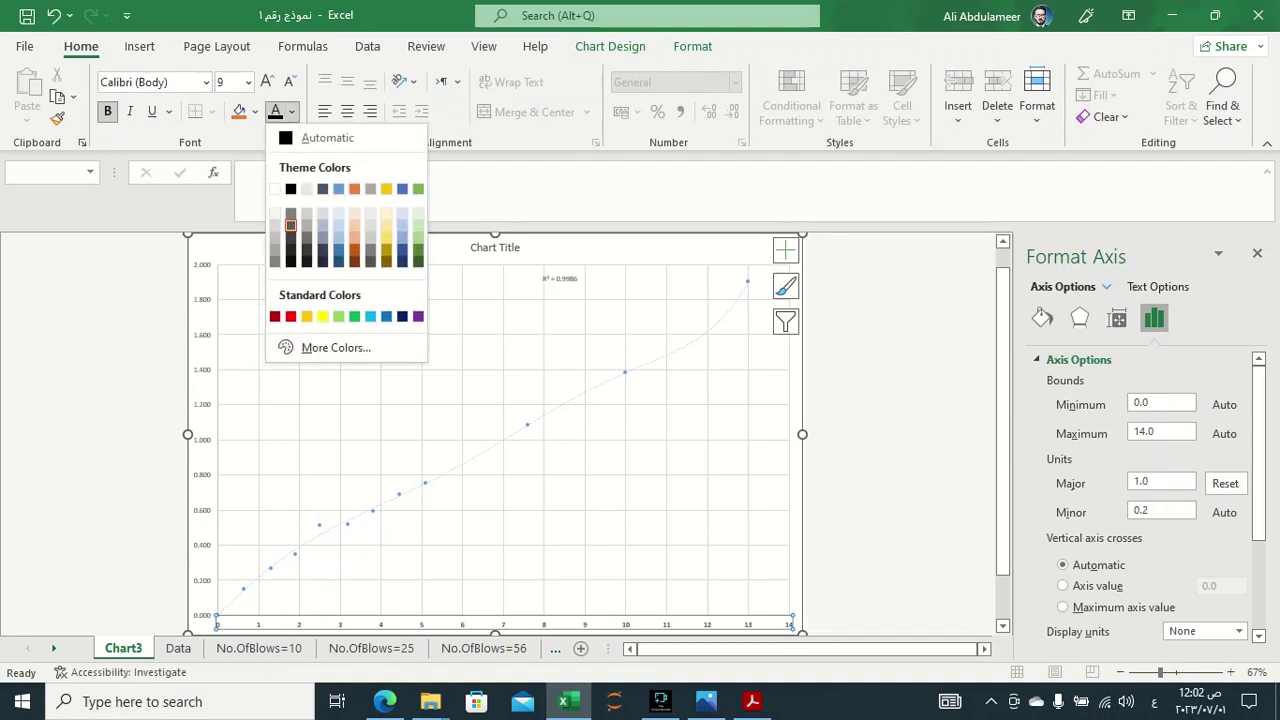
key(Return)
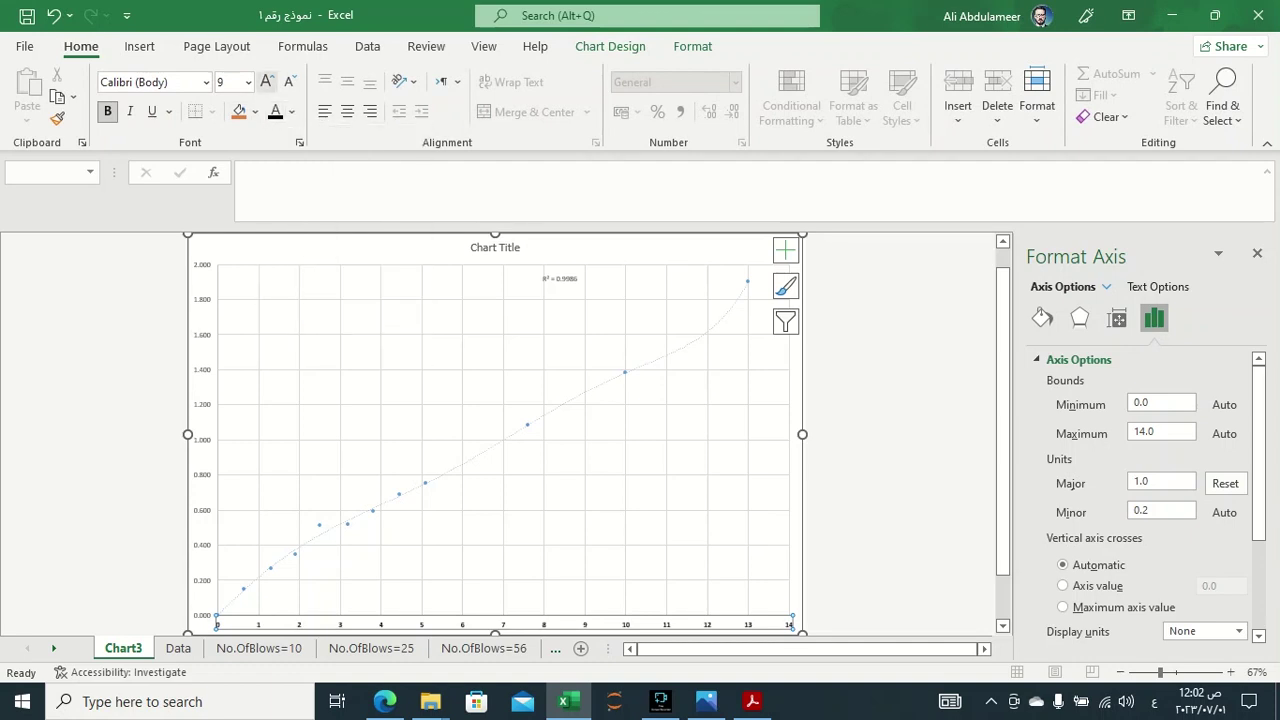
key(Return)
key(Return)
key(Return)
key(Return)
key(Return)
key(Return)
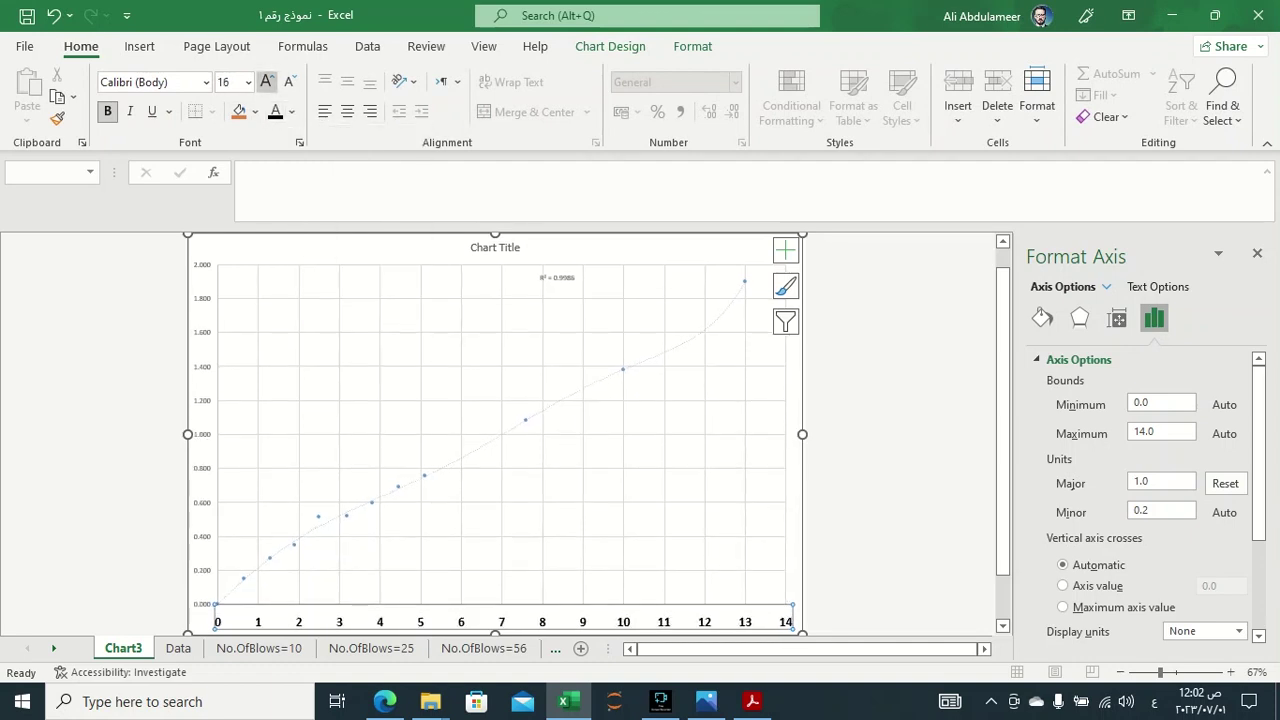
text(20)
key(Return)
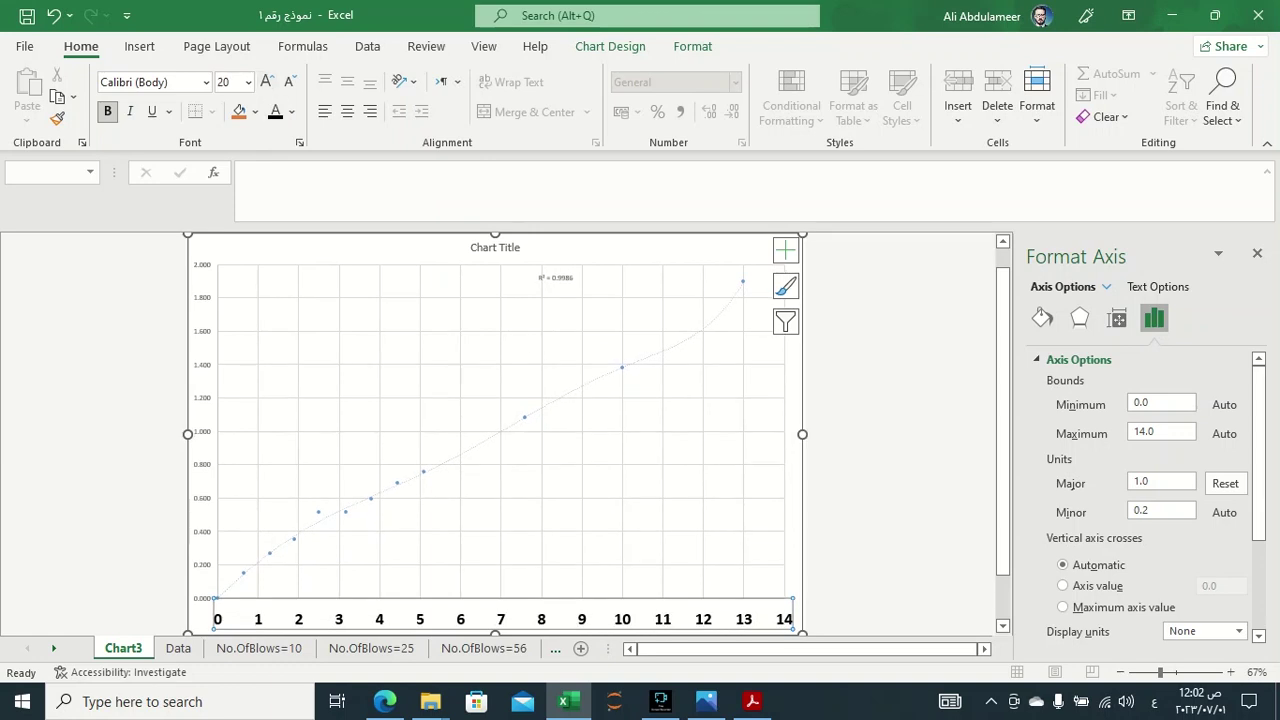
Make the vertical axis labels bold, 16 pt Calibri, then select the trendline for formatting.
click(202, 430)
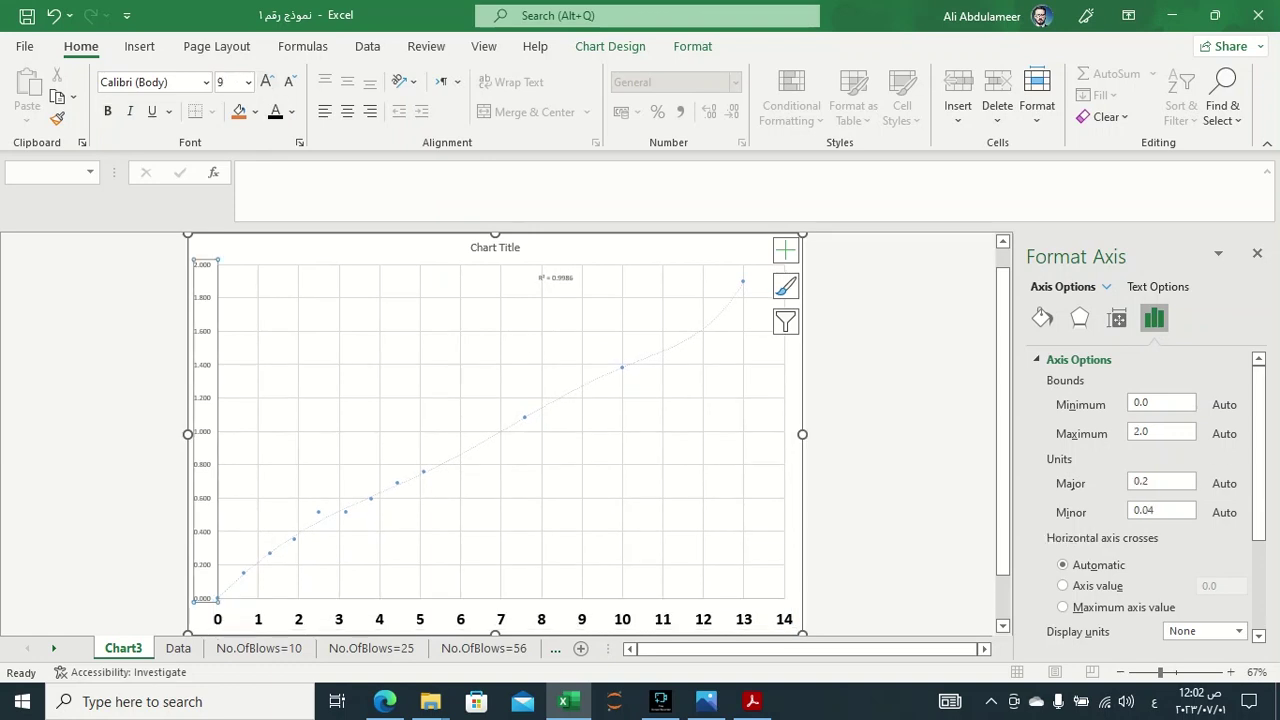
key(Down)
key(Up)
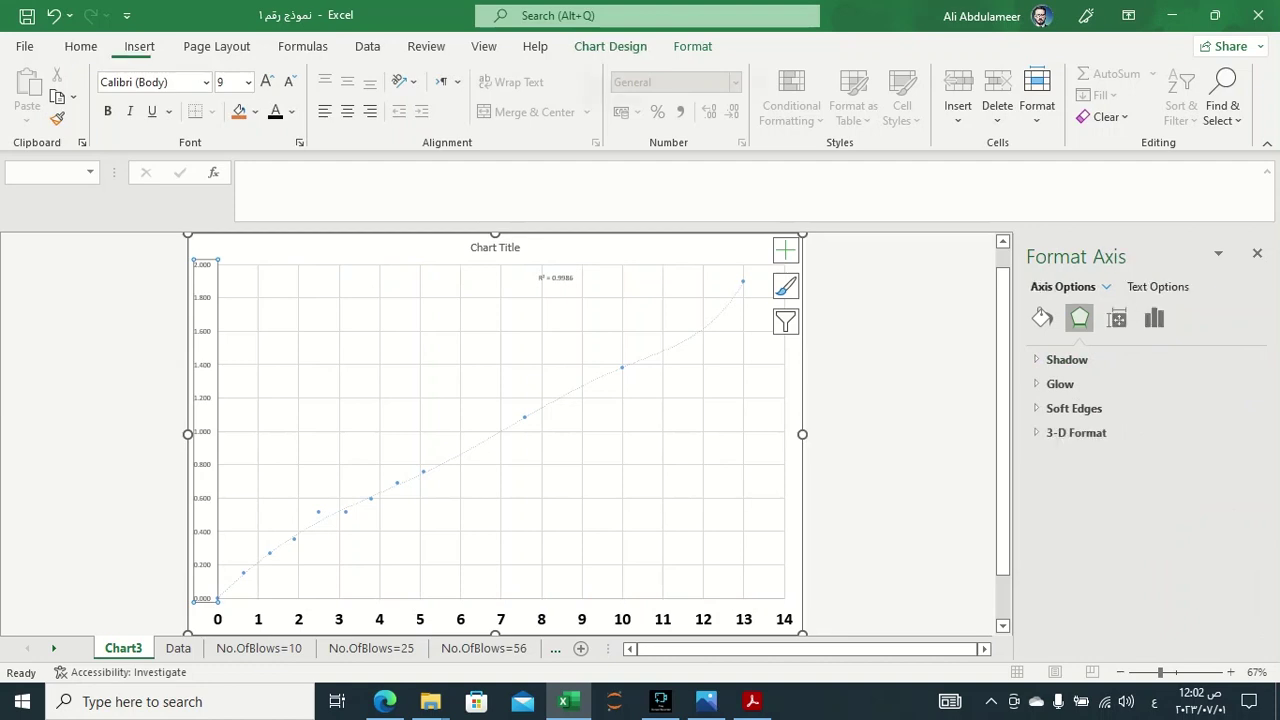
key(Left)
key(Left)
key(Left)
key(Right)
key(Right)
key(Right)
key(Tab)
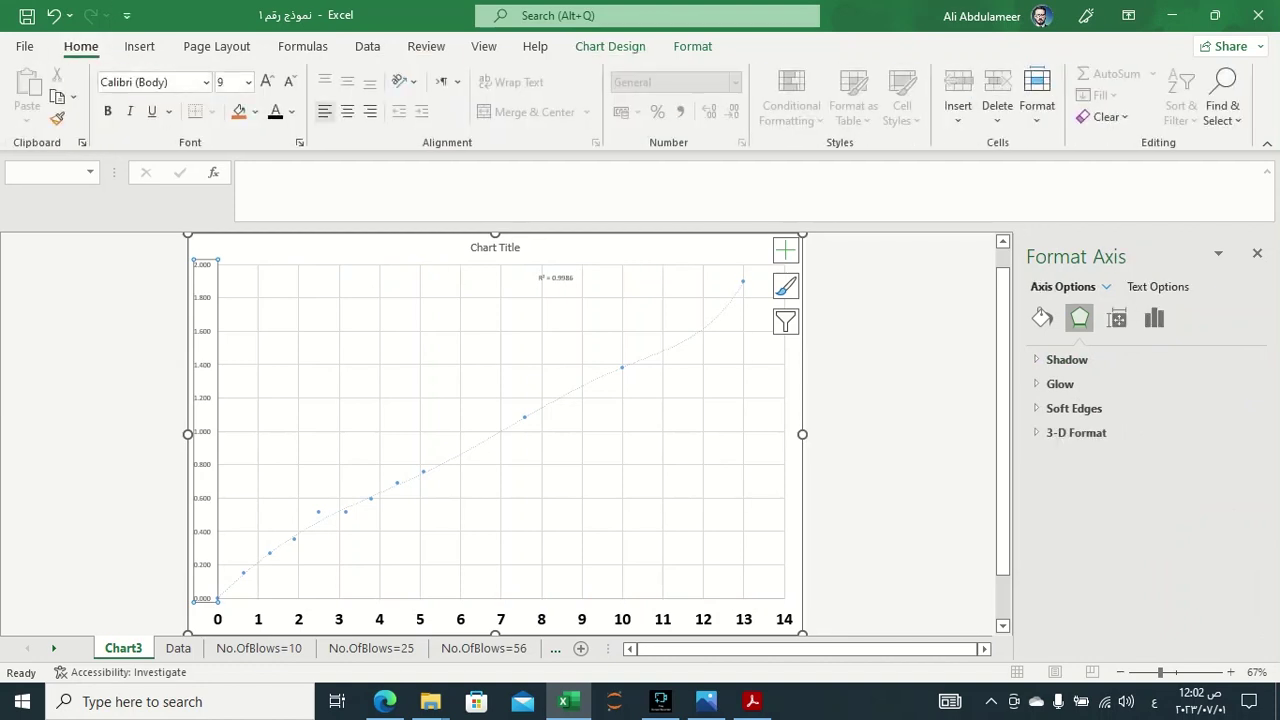
key(Left)
key(Left)
key(Left)
key(Left)
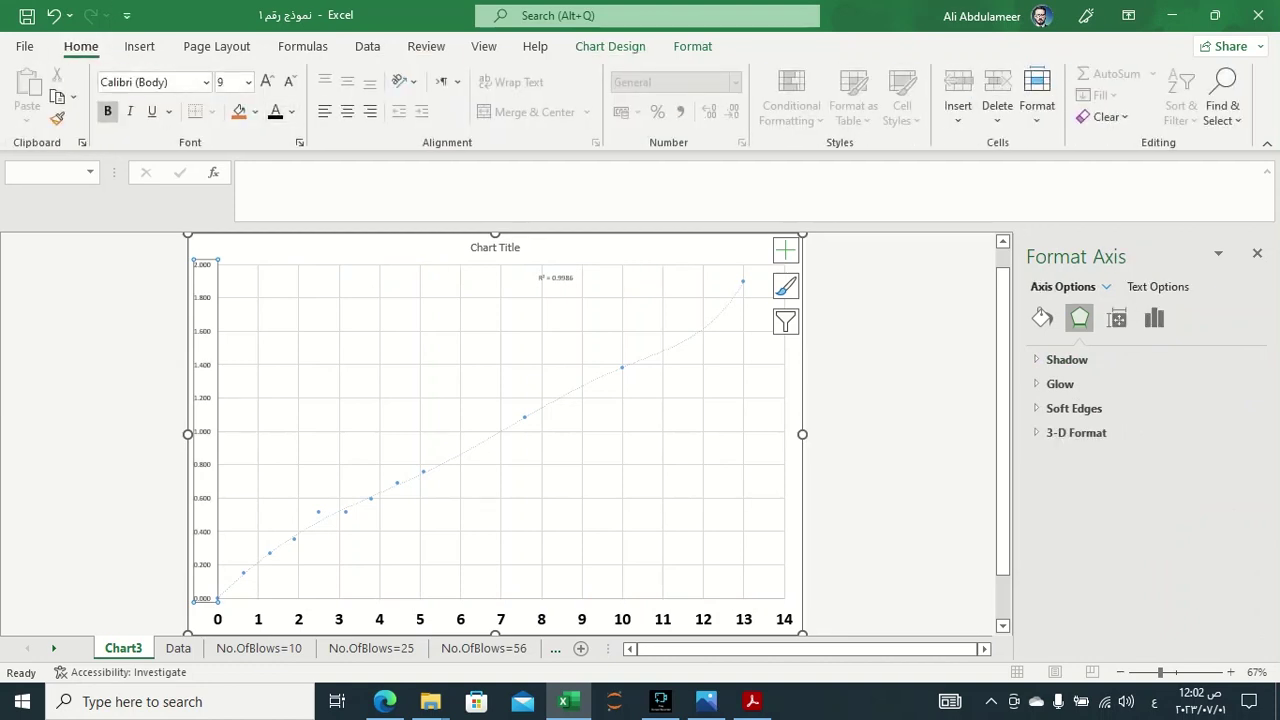
key(Left)
key(Left)
key(Return)
key(Return)
key(Return)
key(Return)
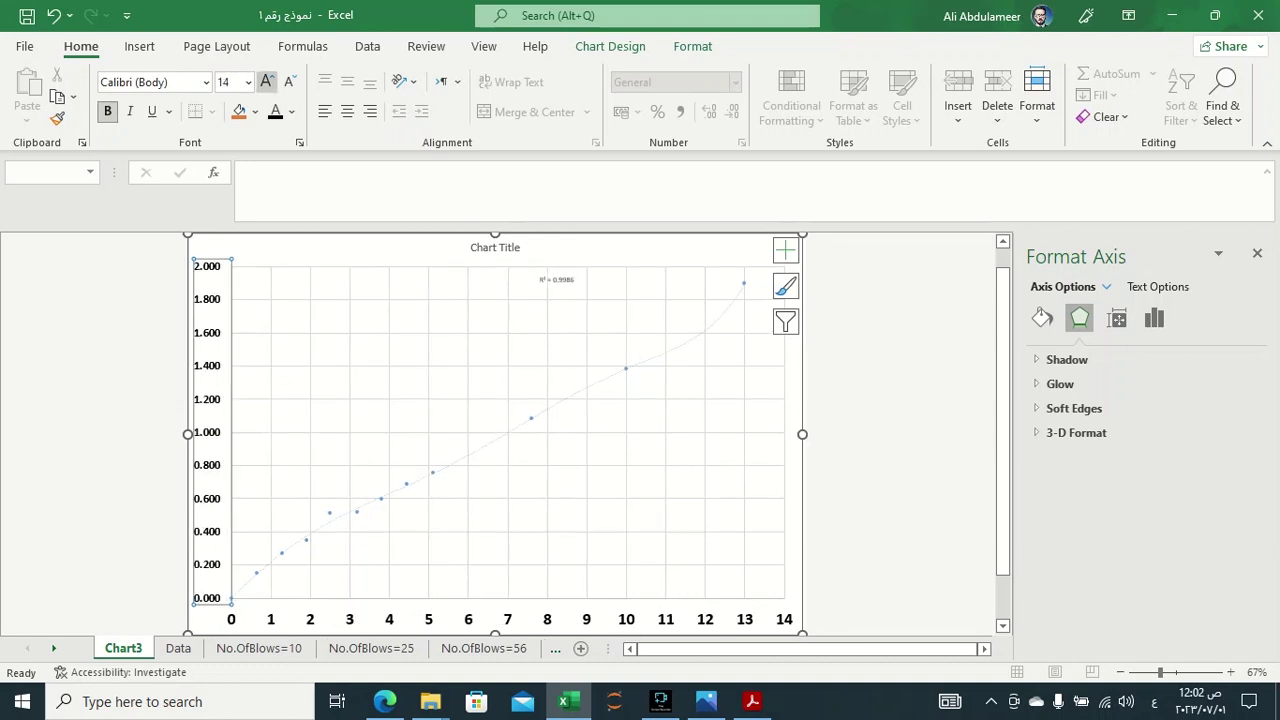
key(Return)
key(Left)
key(Left)
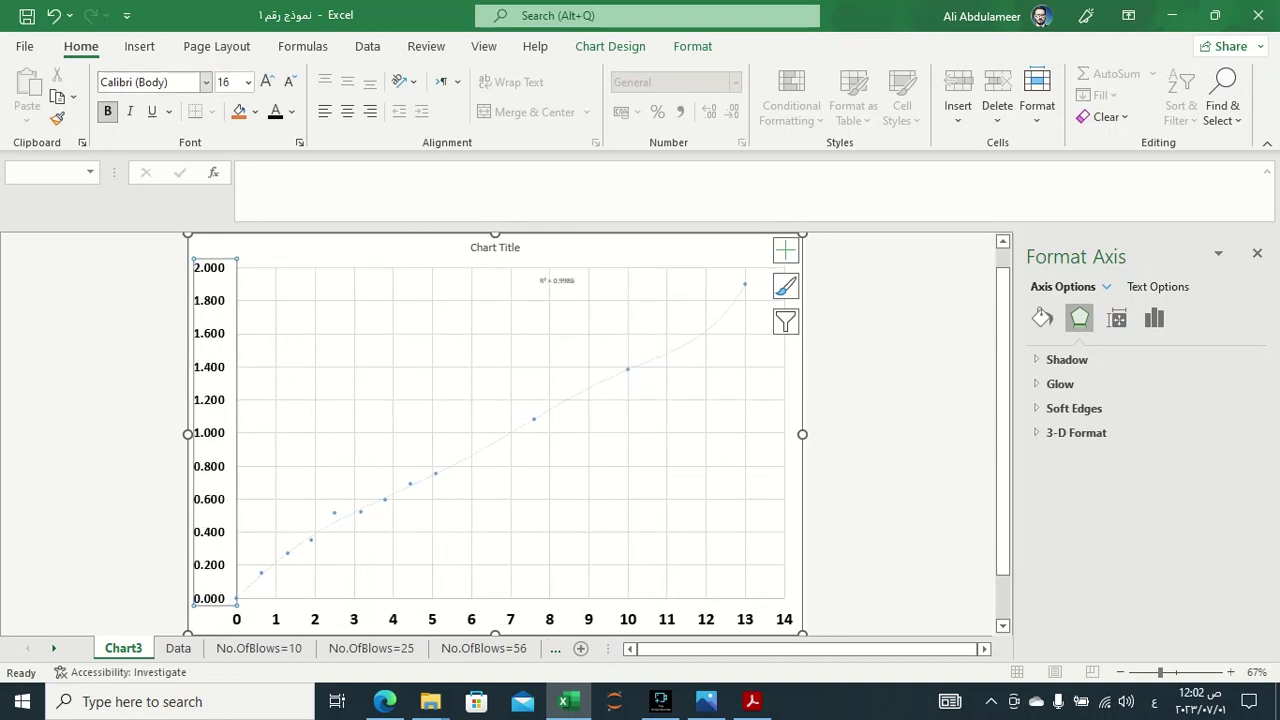
key(Left)
key(alt+Down)
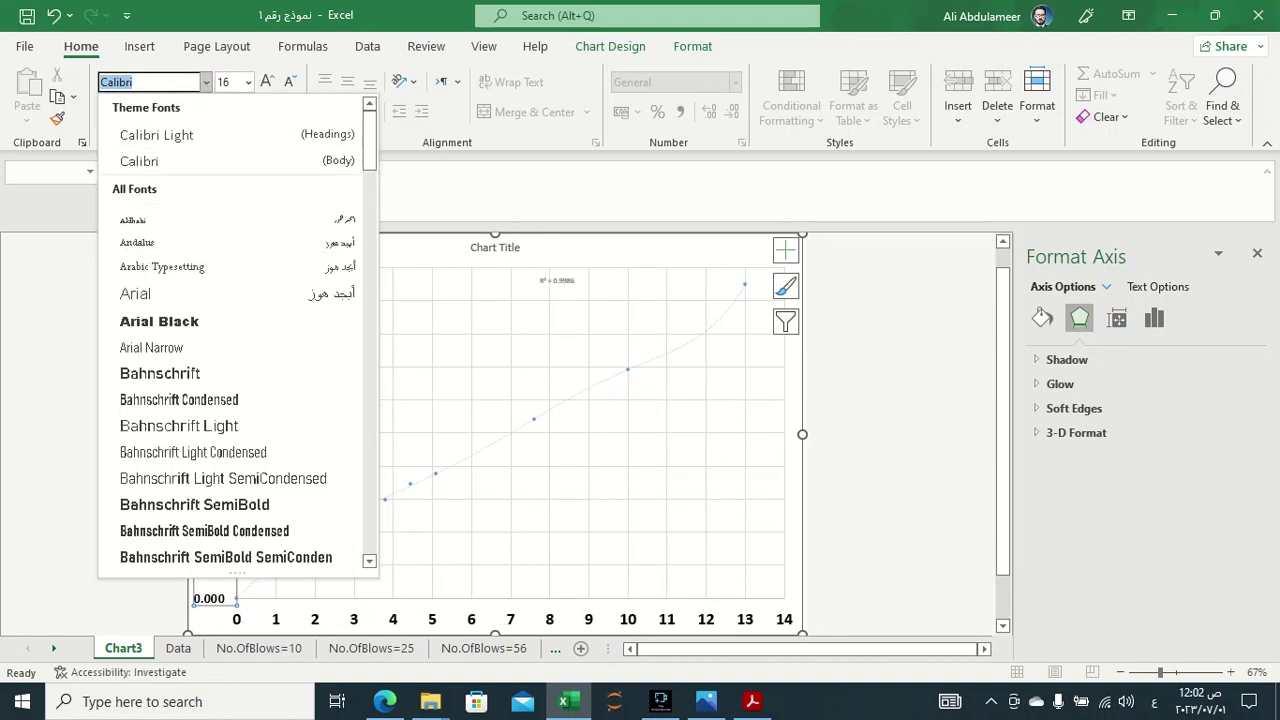
key(Escape)
key(Escape)
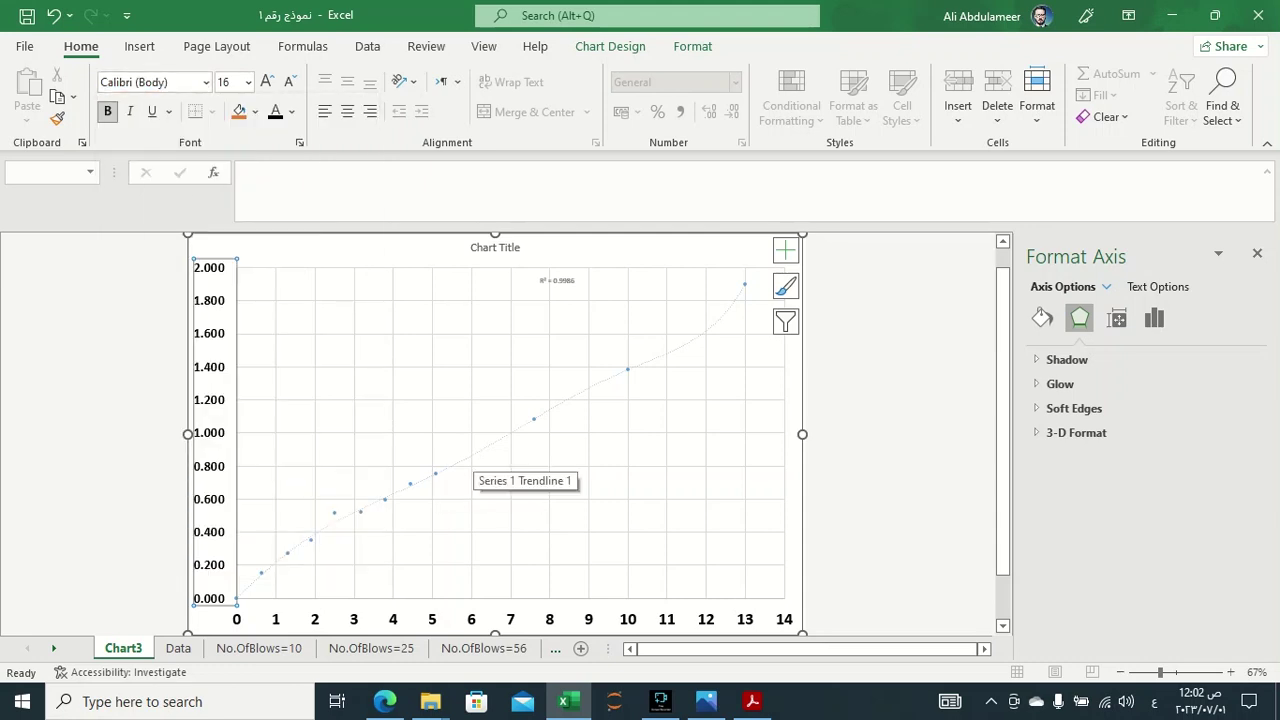
click(468, 456)
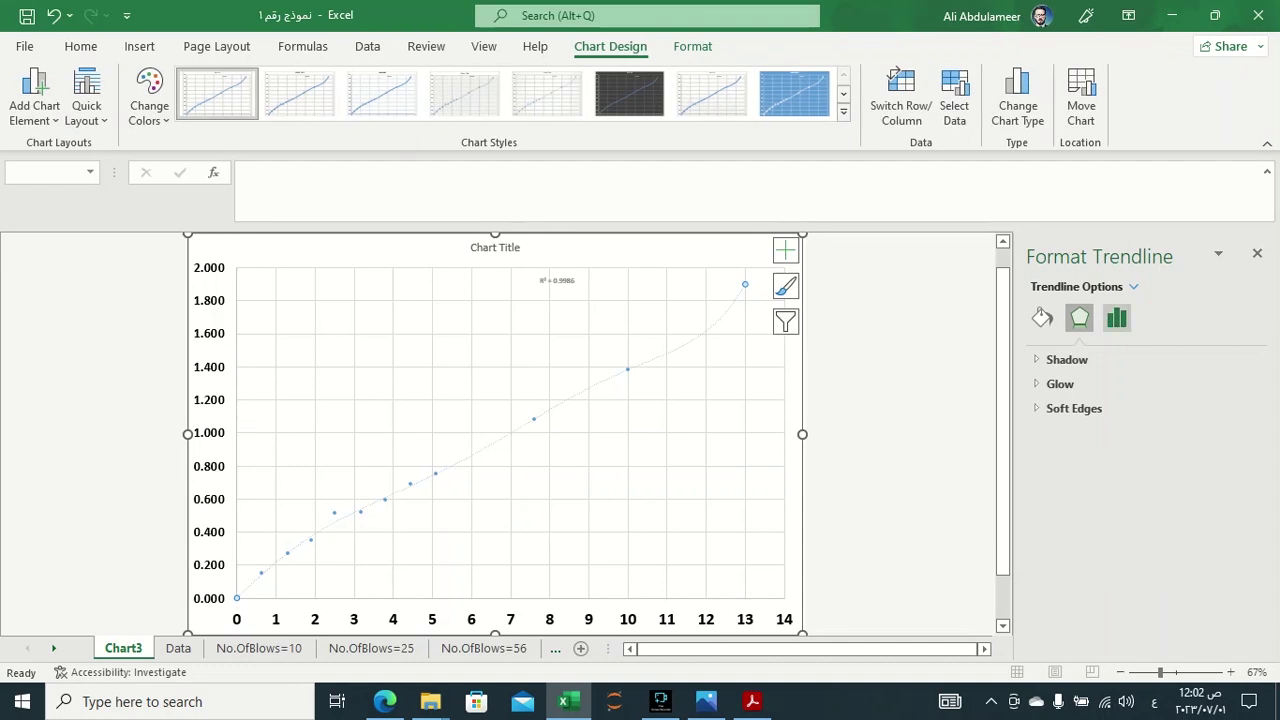
Check the trendline's 6th-order polynomial options, select the plot area and close the Format pane.
click(1116, 318)
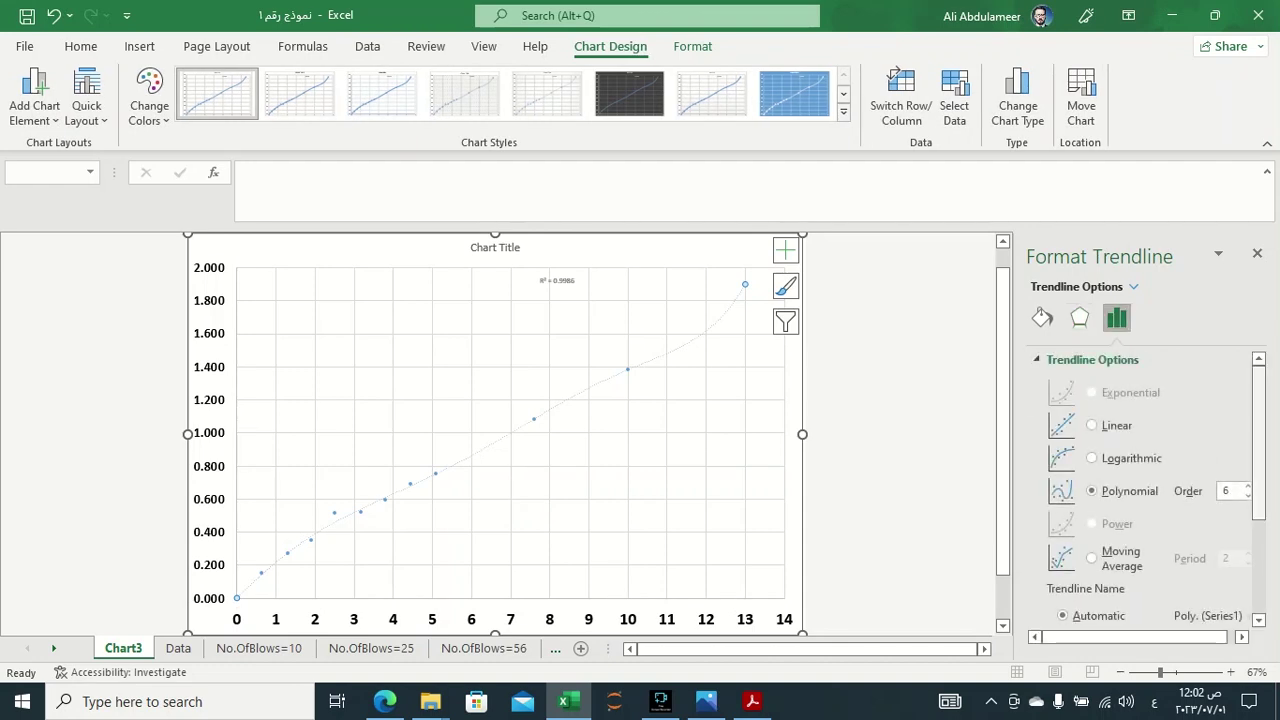
scroll(1140, 490, down, 3)
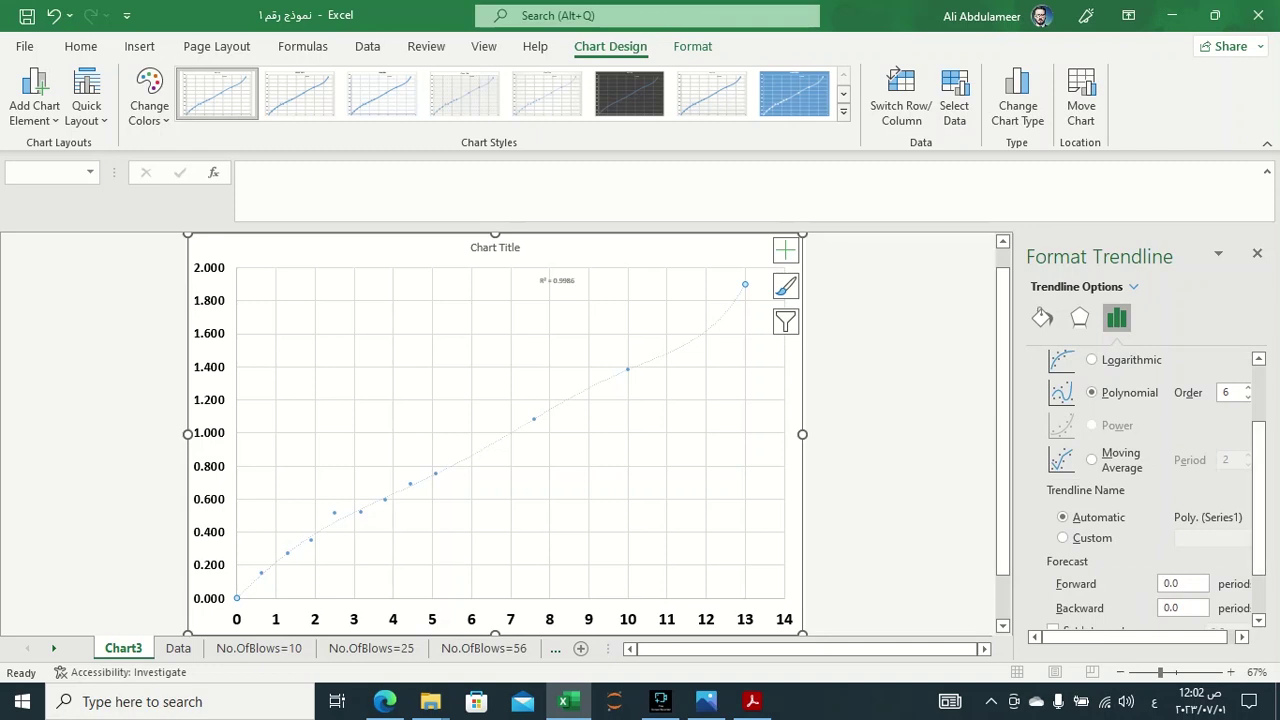
click(680, 480)
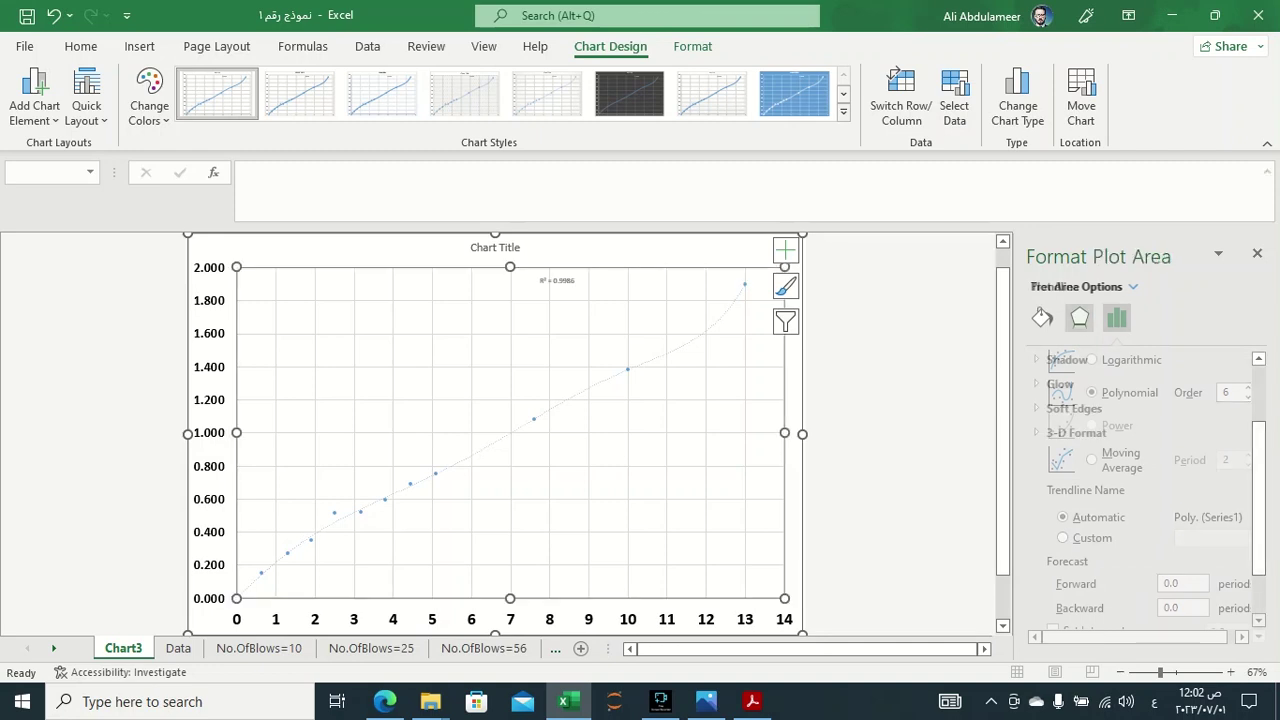
click(1257, 253)
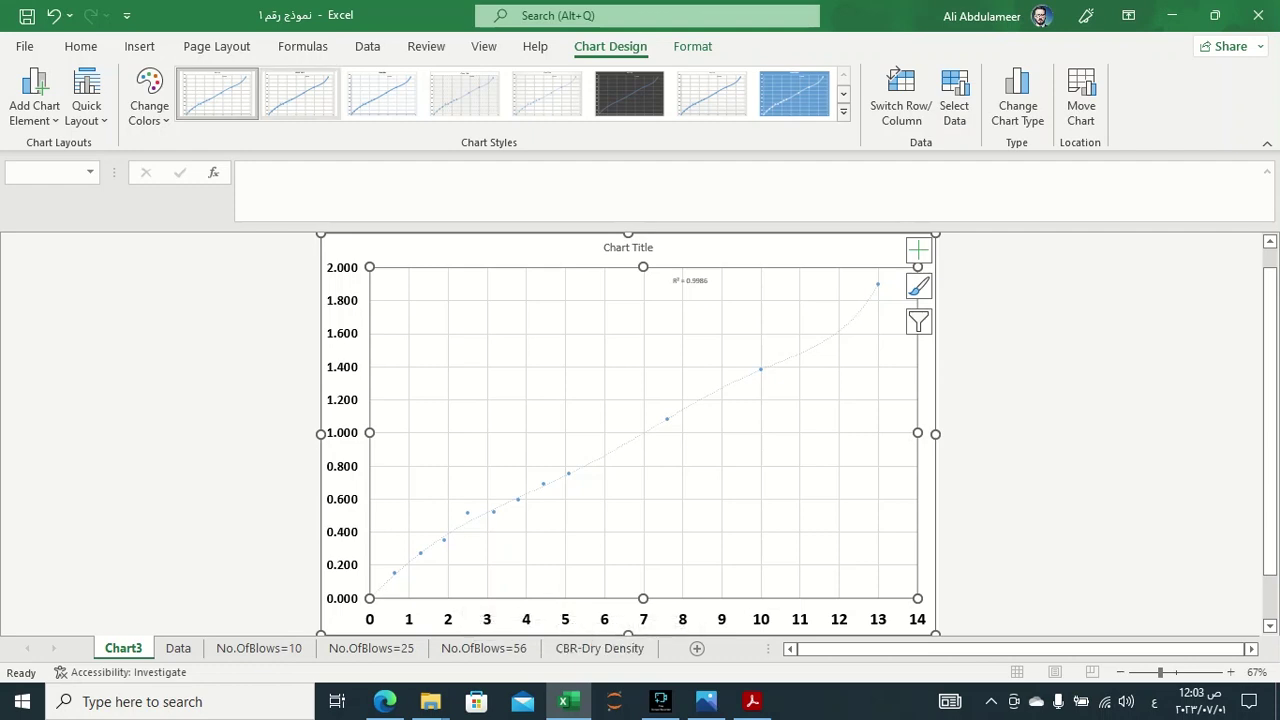
Draw a vertical line from 2.5 mm up to the curve and a horizontal line to the stress axis.
click(139, 46)
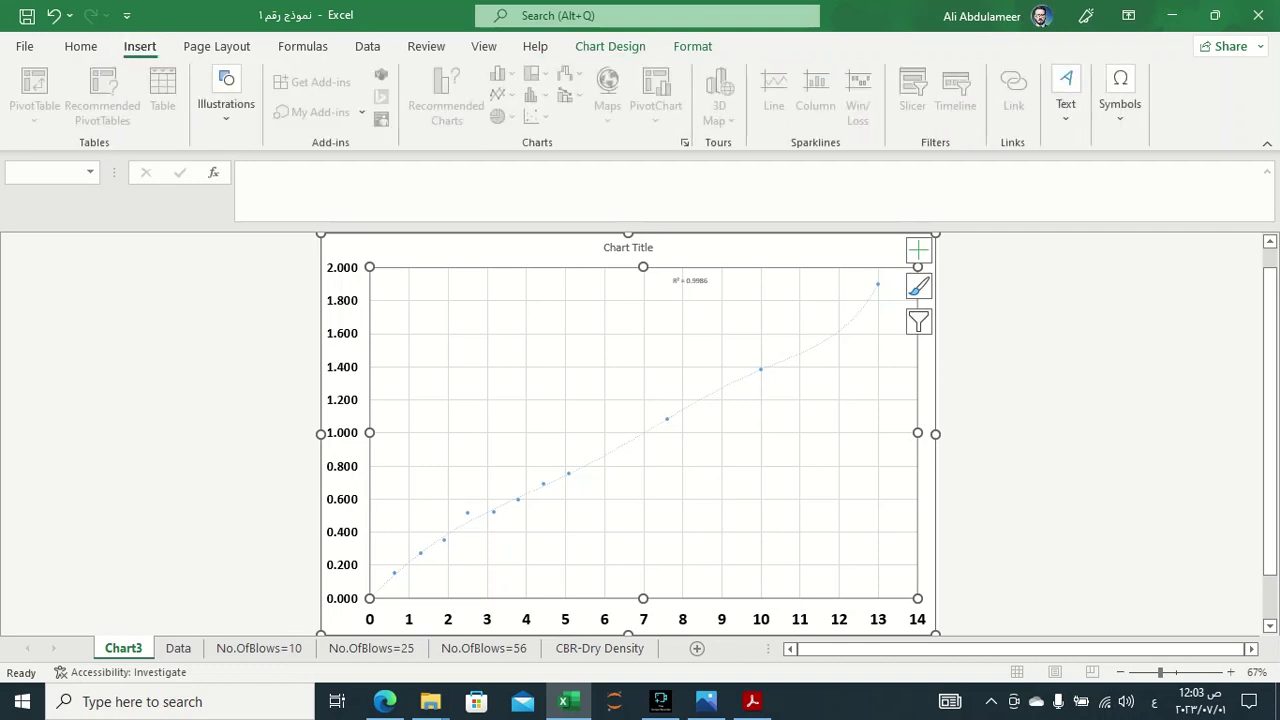
click(226, 100)
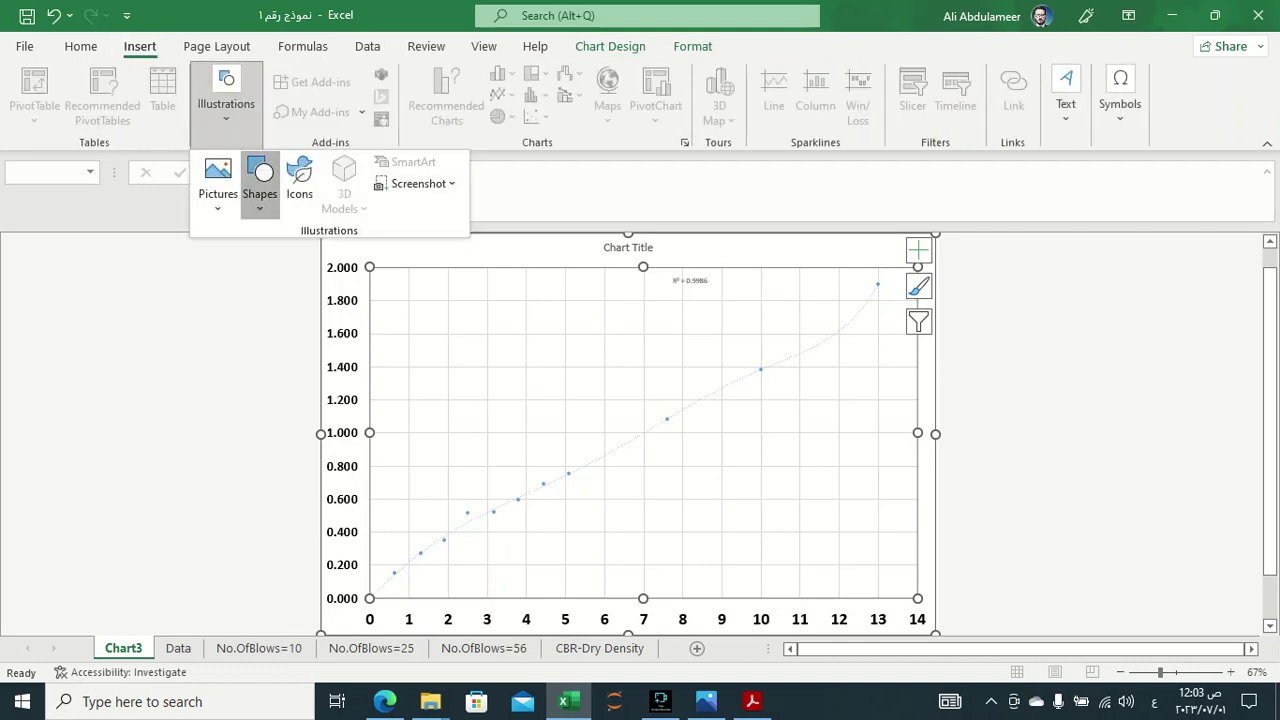
click(260, 178)
click(270, 257)
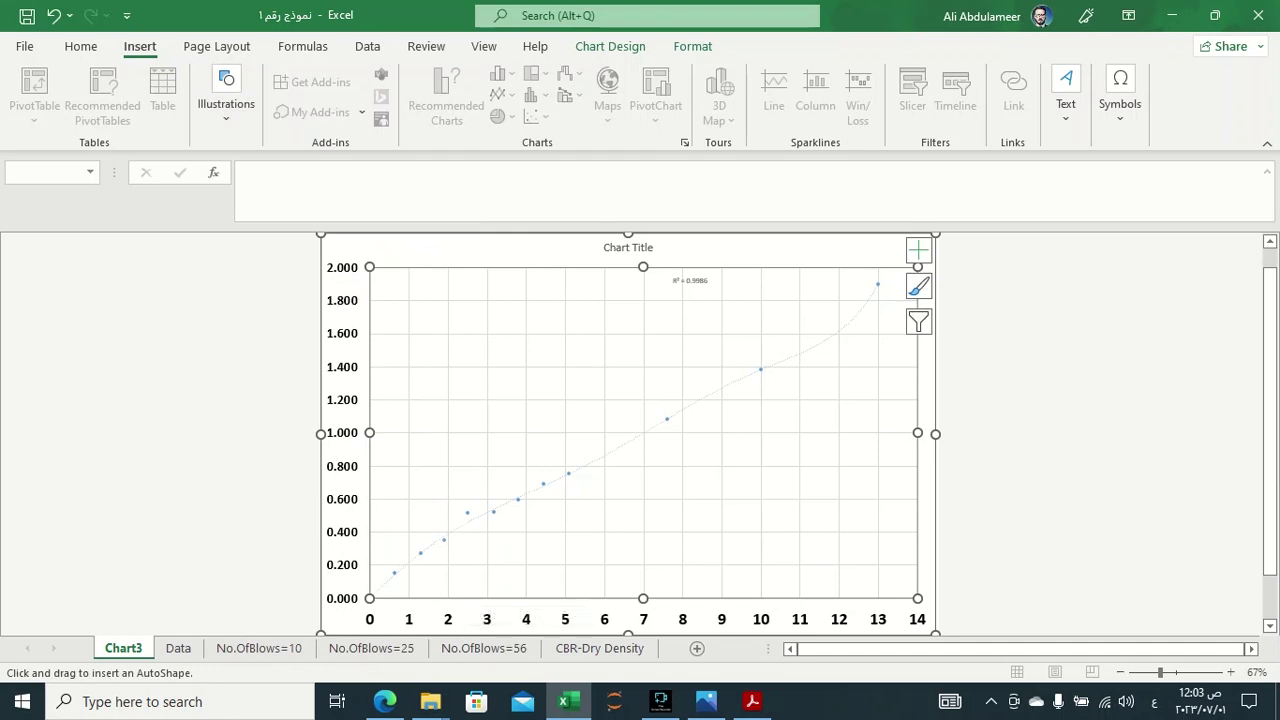
drag(466, 598, 466, 516)
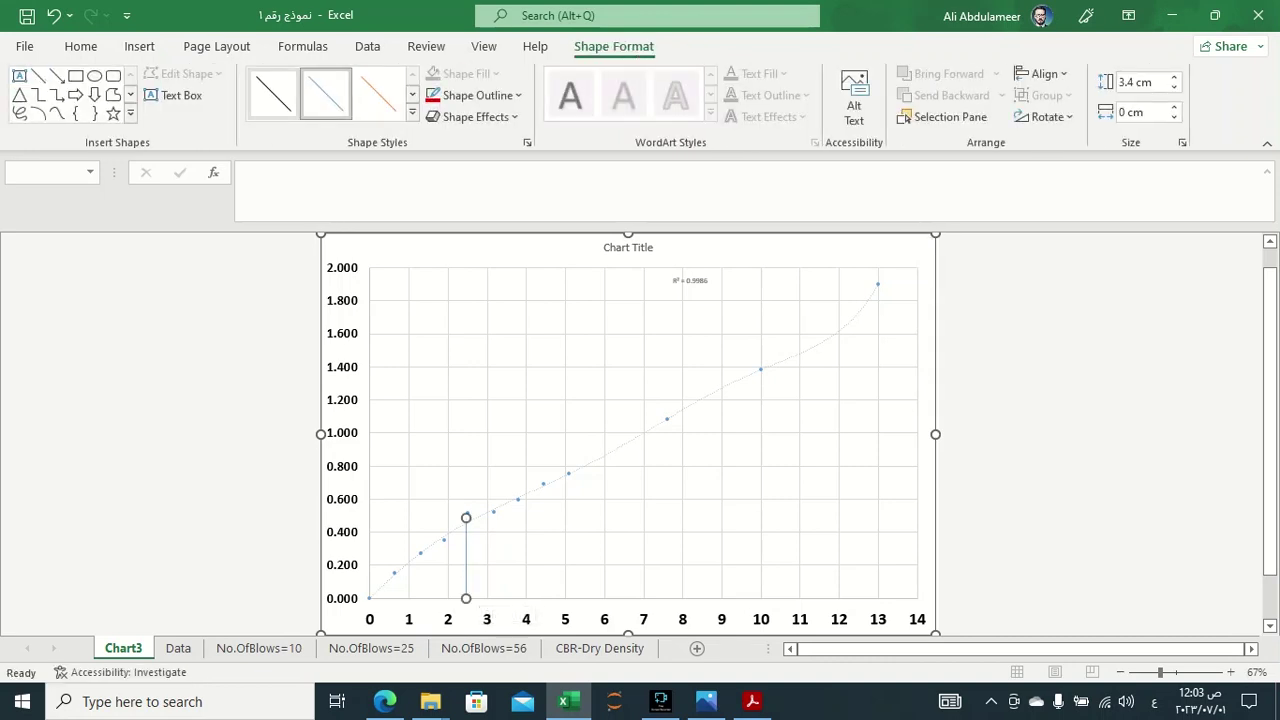
click(38, 75)
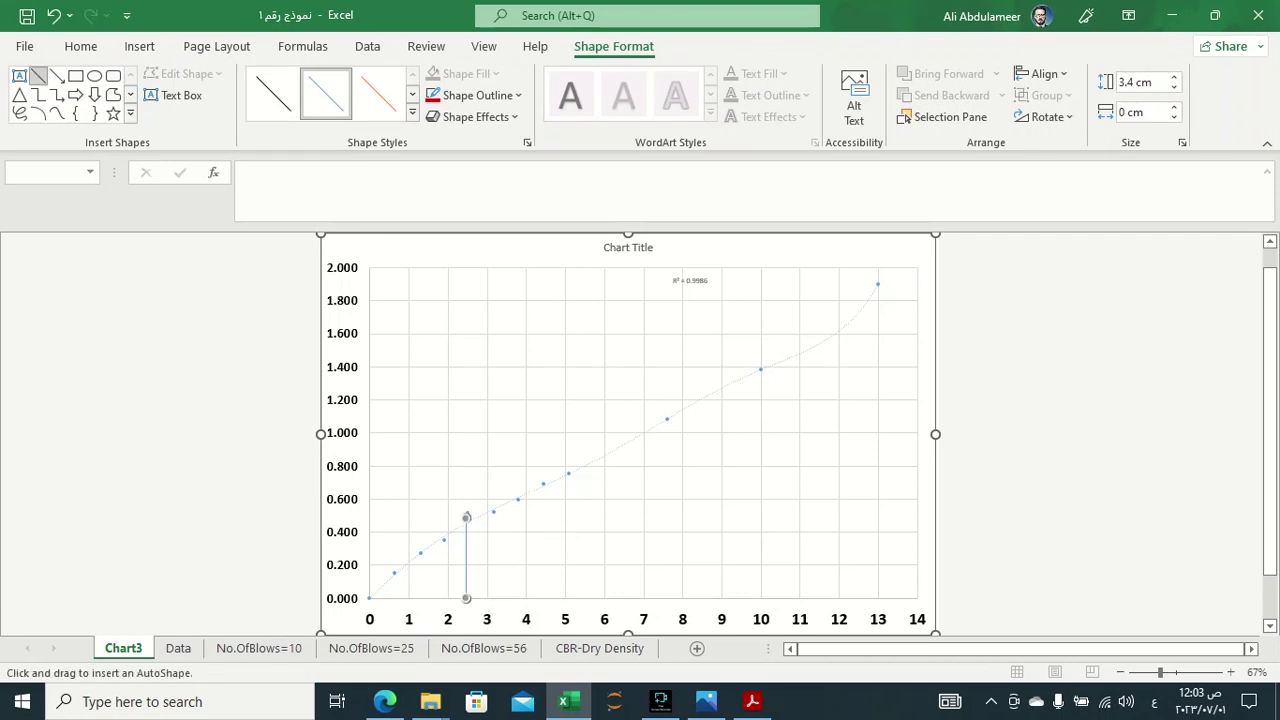
drag(466, 517, 369, 522)
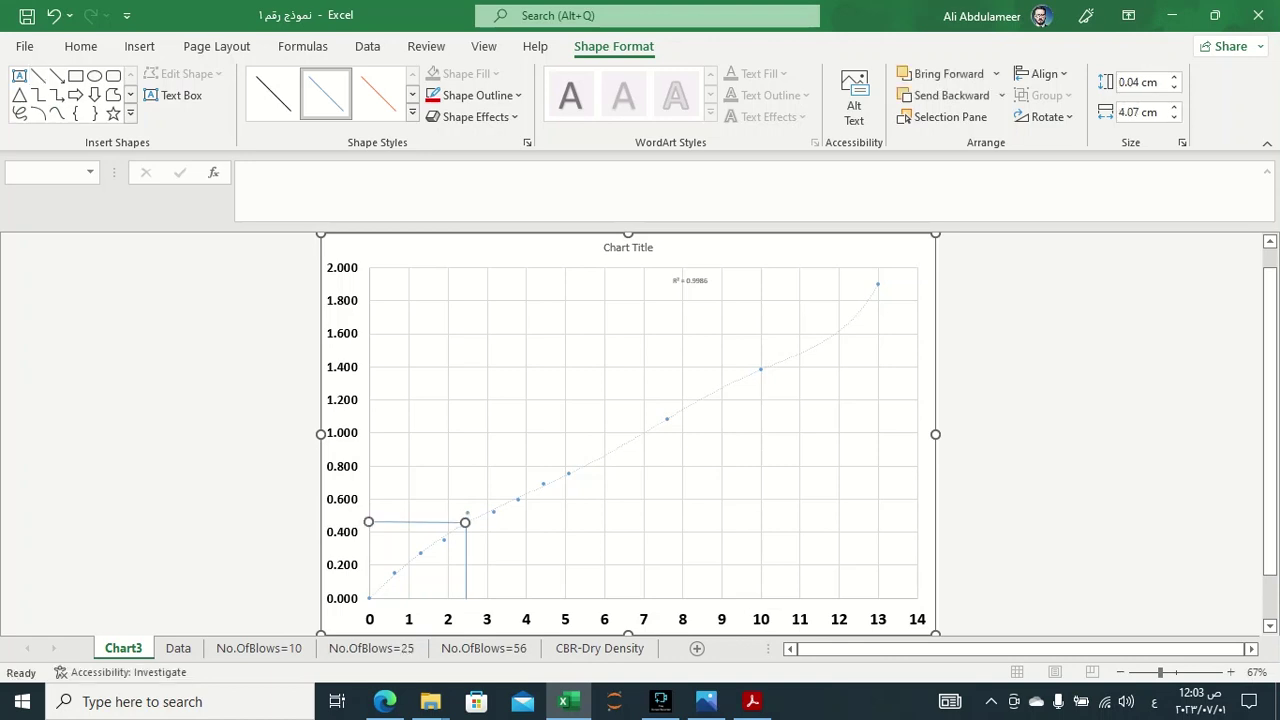
click(38, 75)
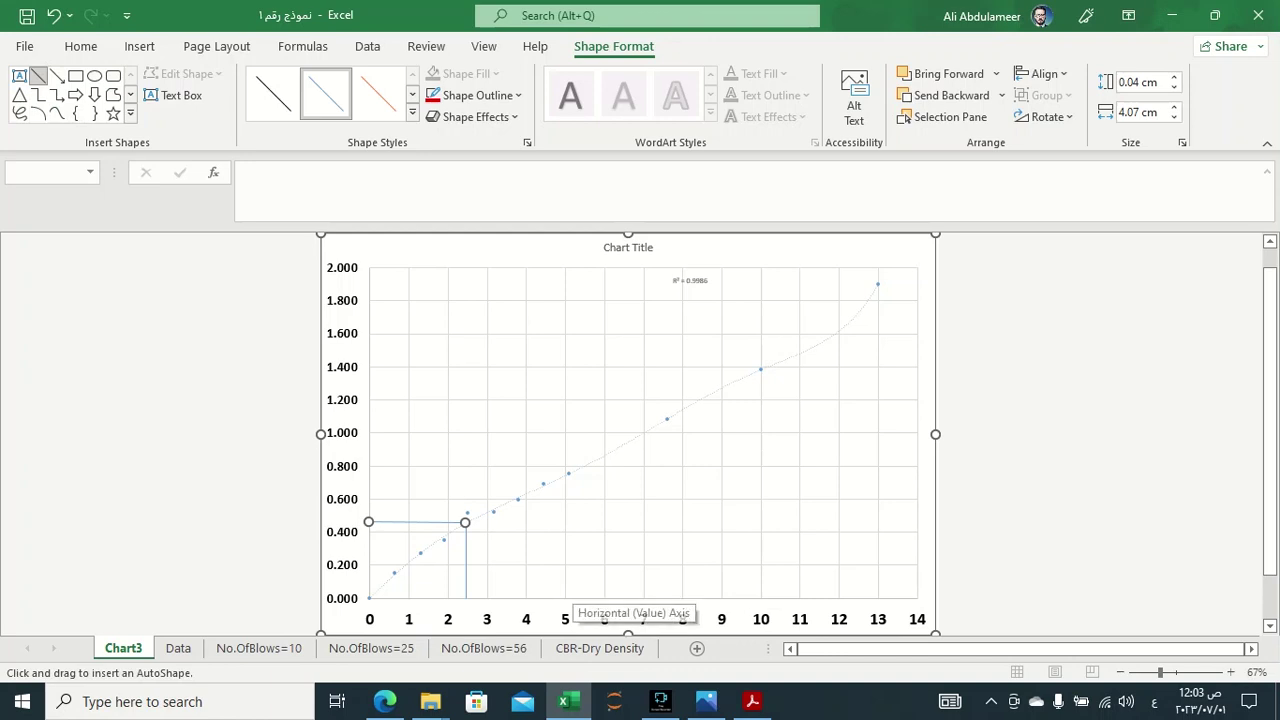
Draw a vertical line from about 5.1 mm to the curve and a horizontal line to the stress axis.
drag(570, 598, 576, 470)
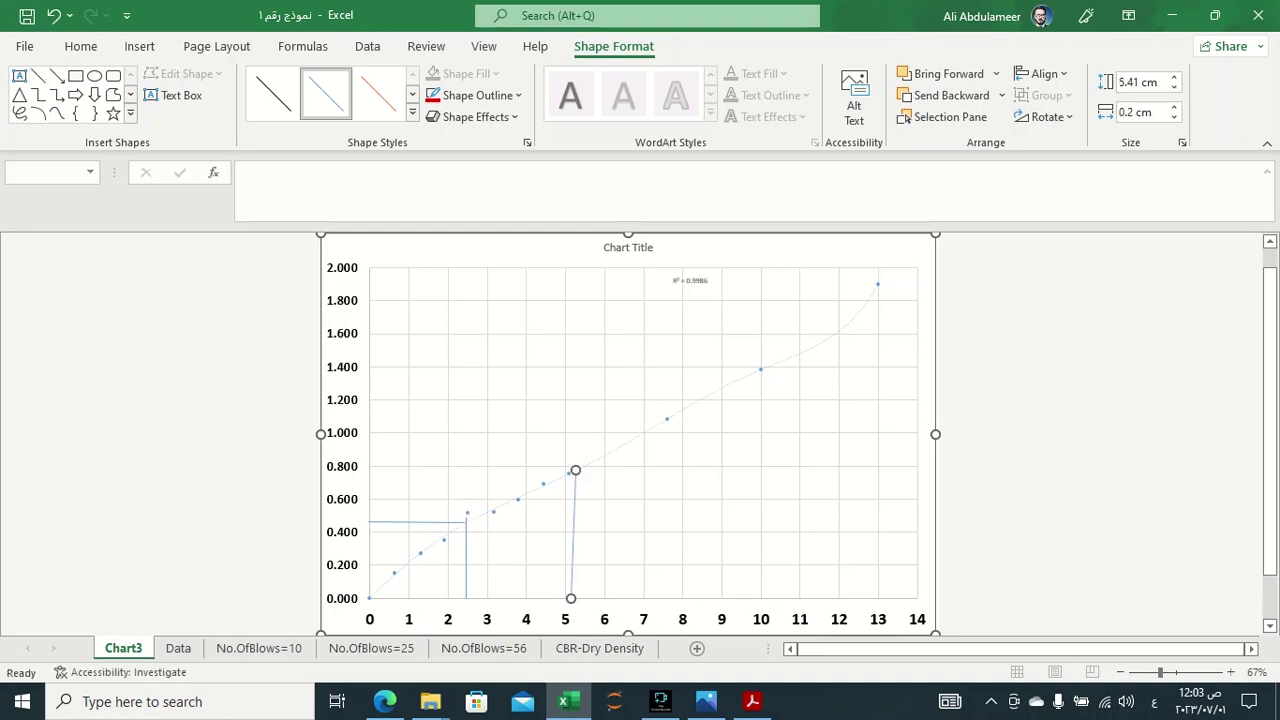
click(38, 76)
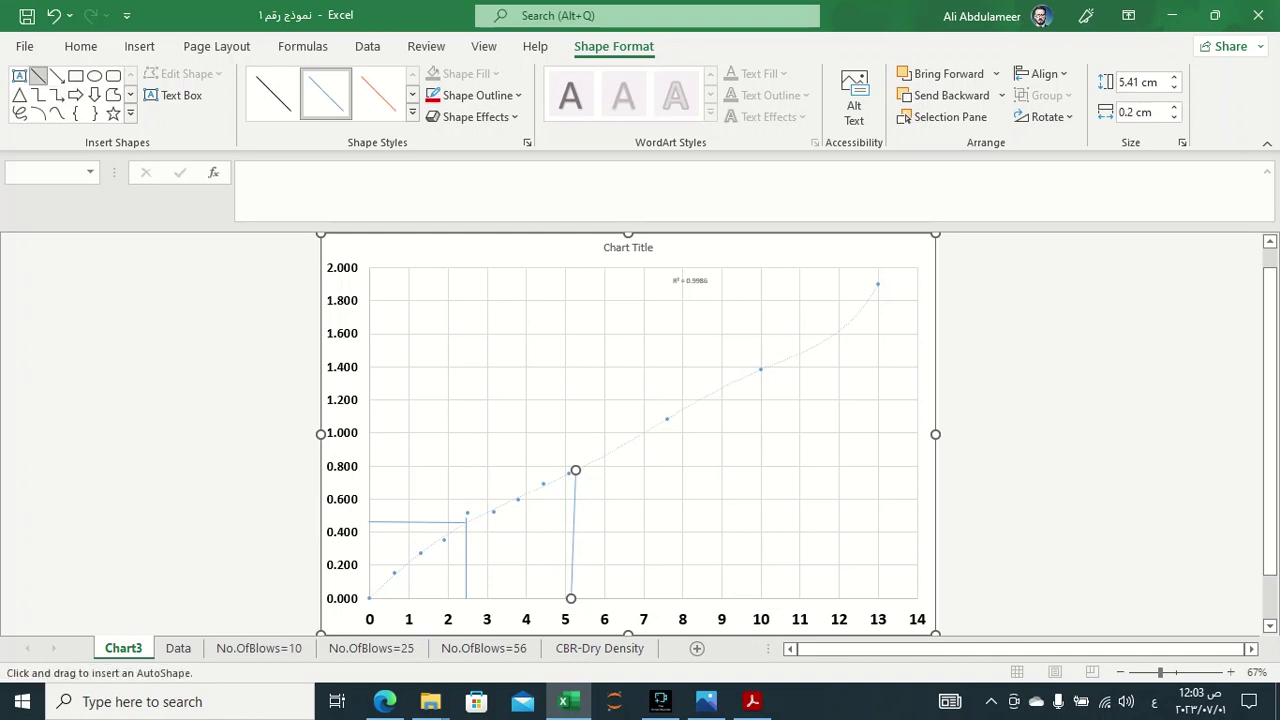
drag(576, 470, 374, 469)
drag(370, 469, 367, 469)
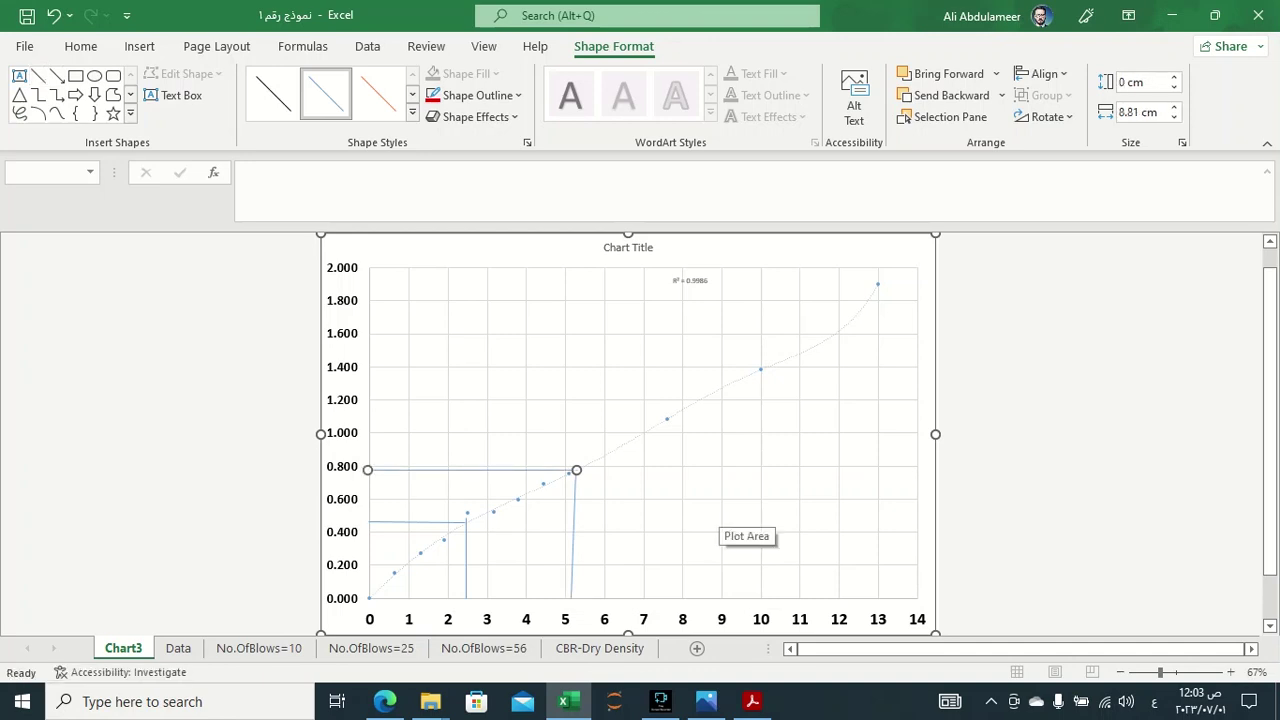
Nudge the 5.1 mm guide lines into place, then open the No.OfBlows=10 sheet.
key(Escape)
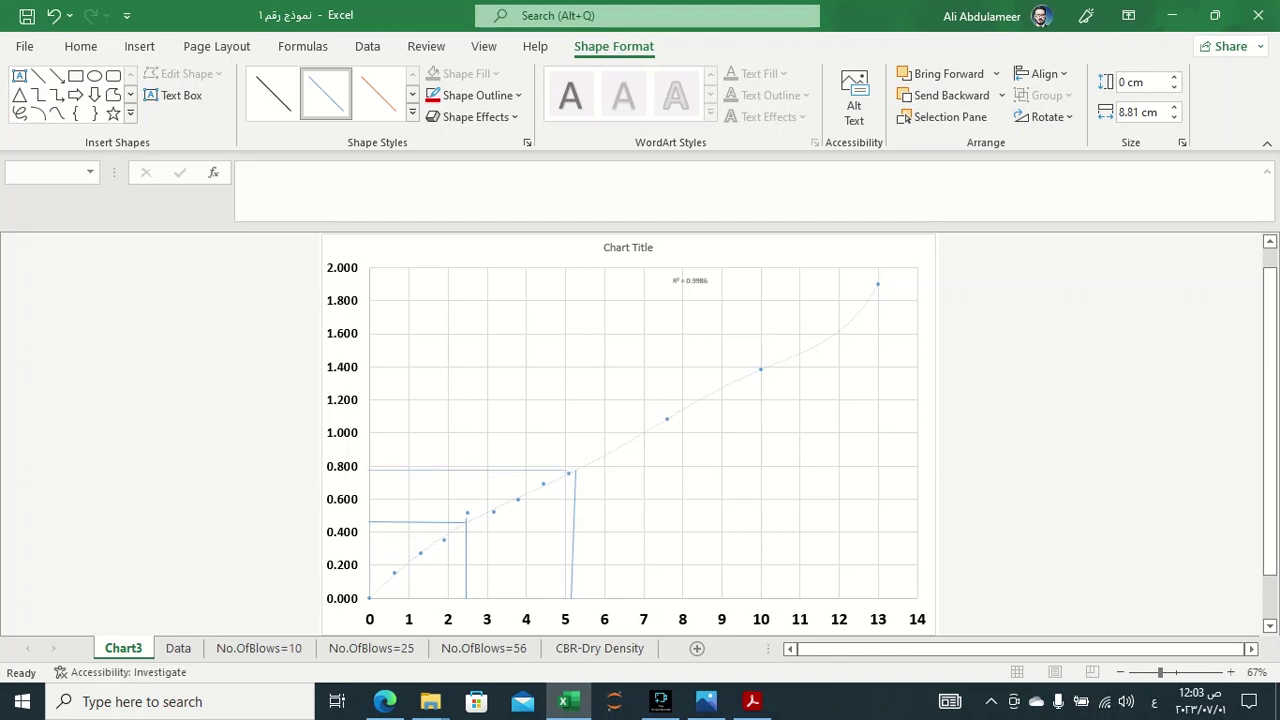
key(Tab)
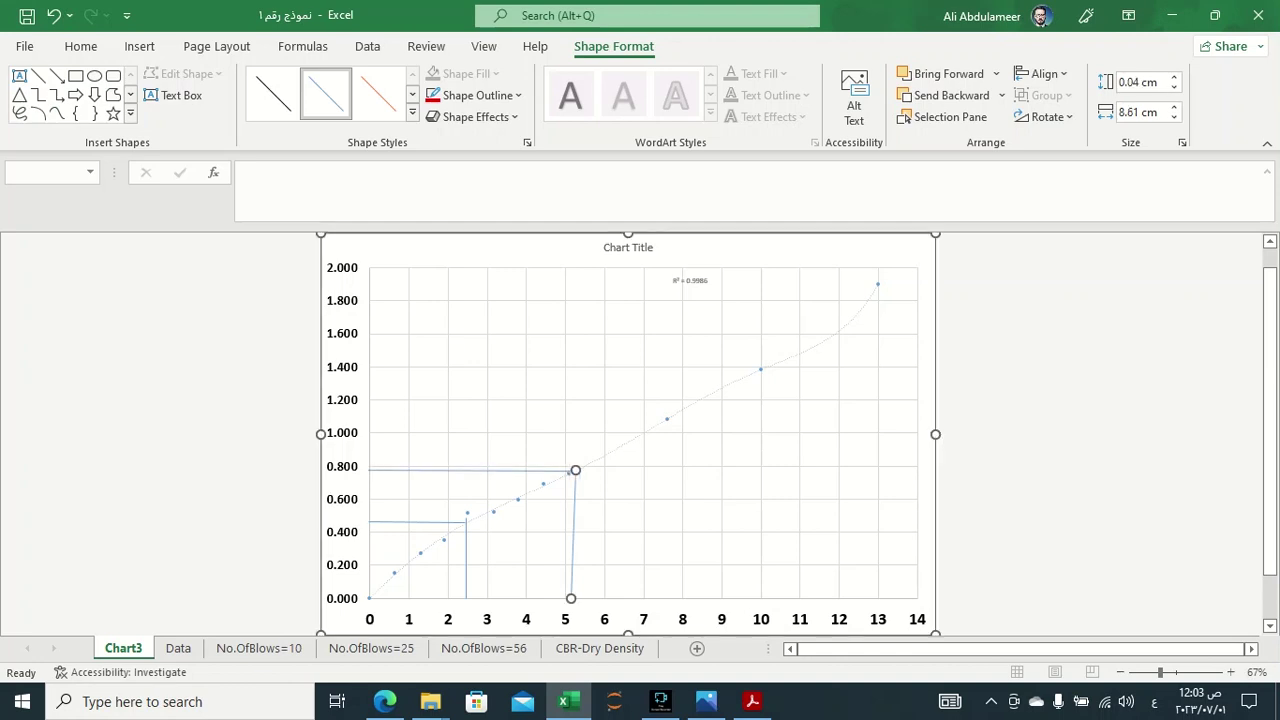
key(Escape)
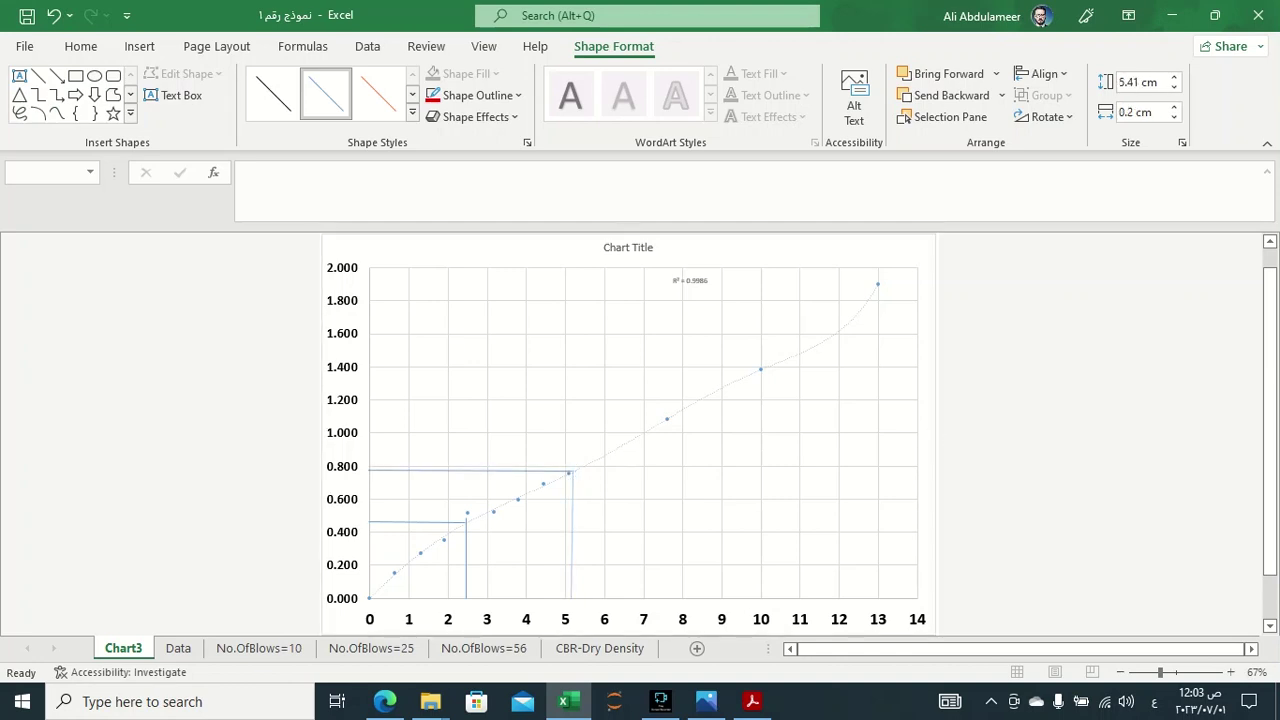
key(Left)
drag(568, 472, 570, 470)
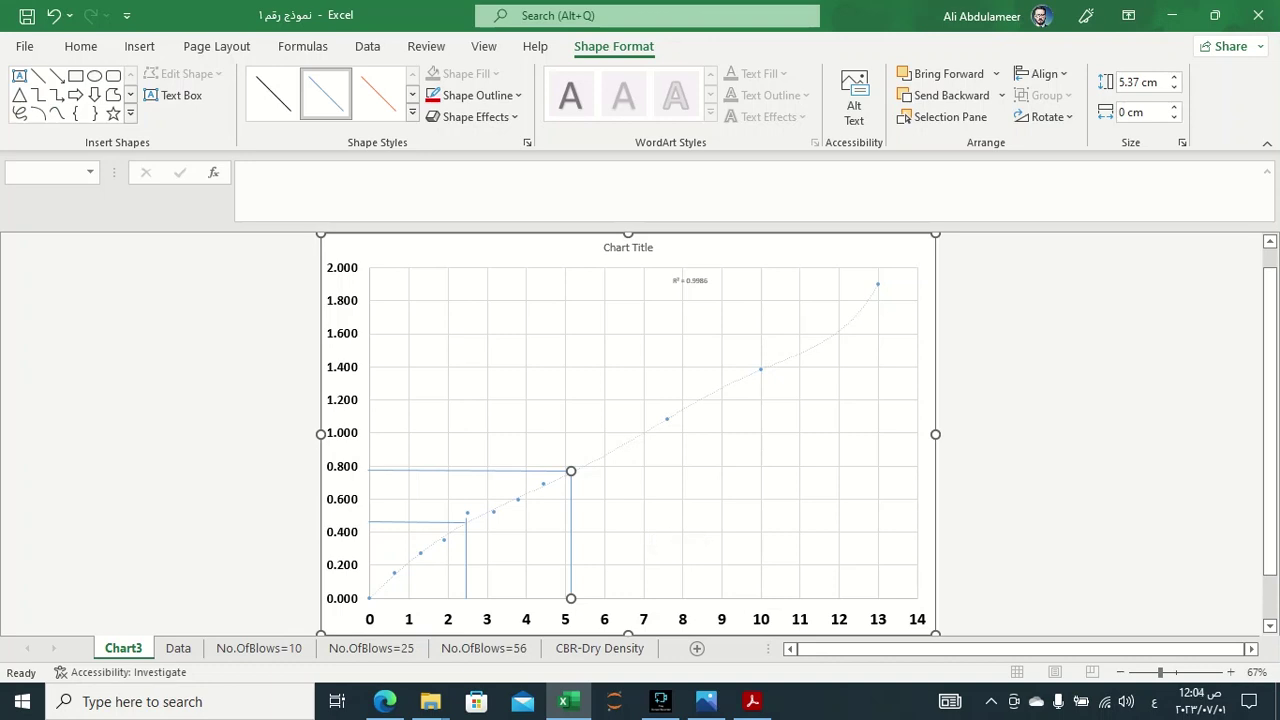
click(259, 648)
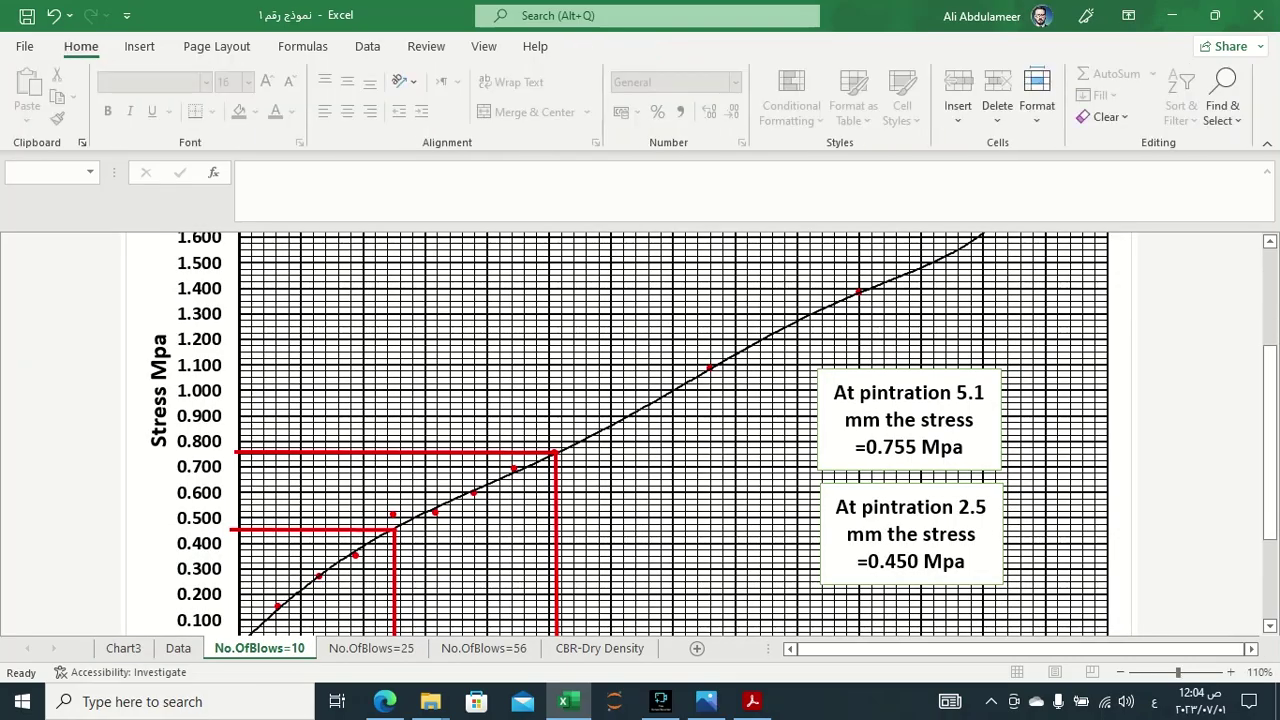
scroll(670, 435, down, 3)
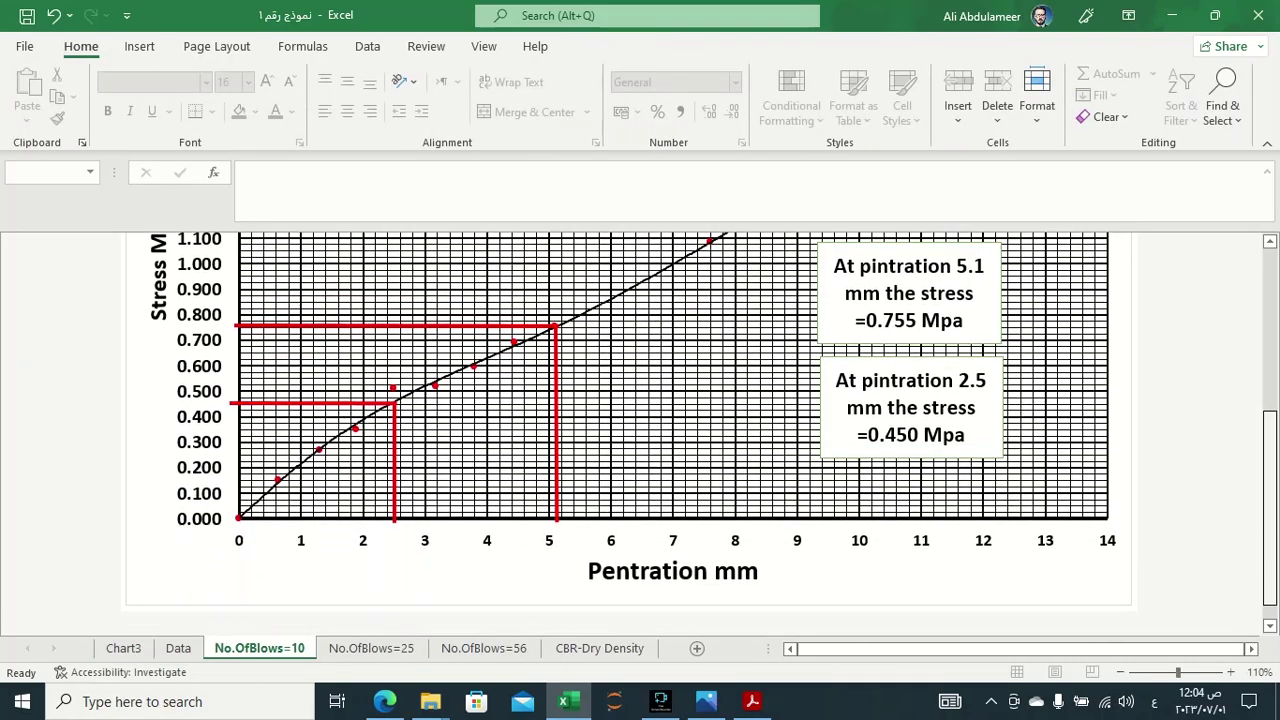
scroll(670, 435, up, 4)
scroll(630, 435, up, 3)
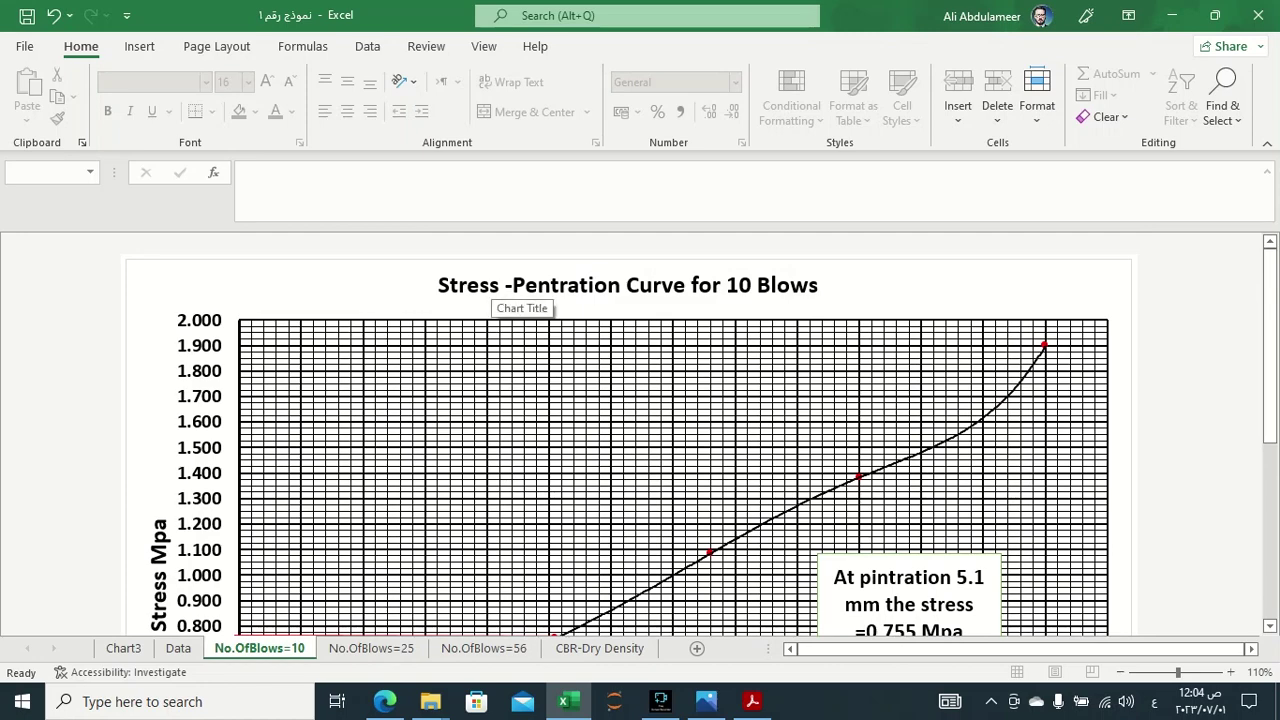
scroll(1270, 340, down, 3)
scroll(1270, 340, down, 2)
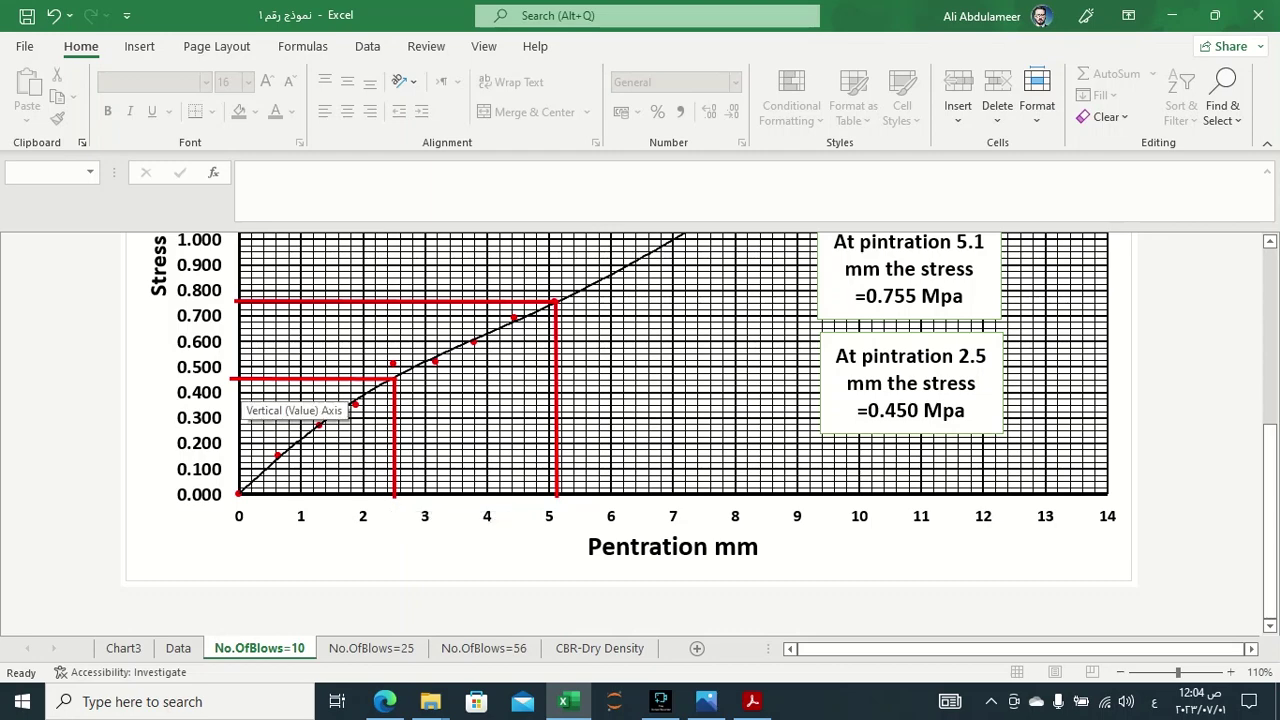
scroll(670, 430, up, 2)
scroll(670, 430, up, 1)
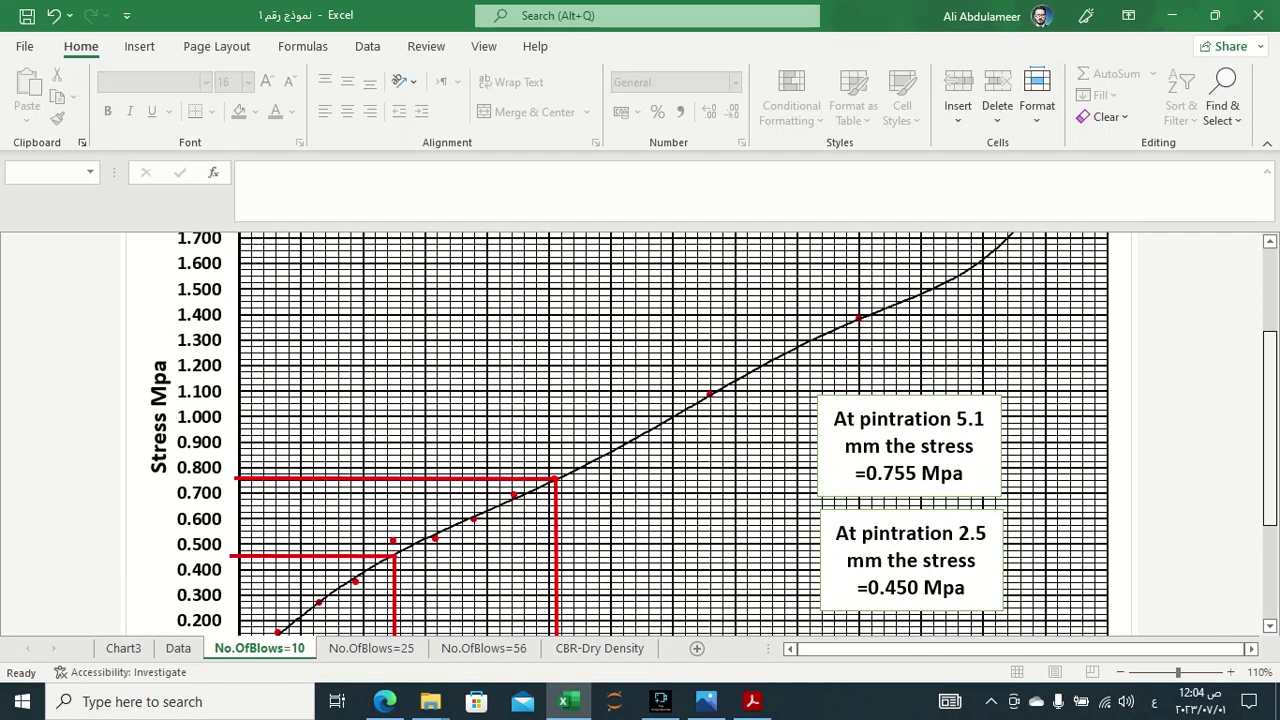
scroll(670, 430, down, 1)
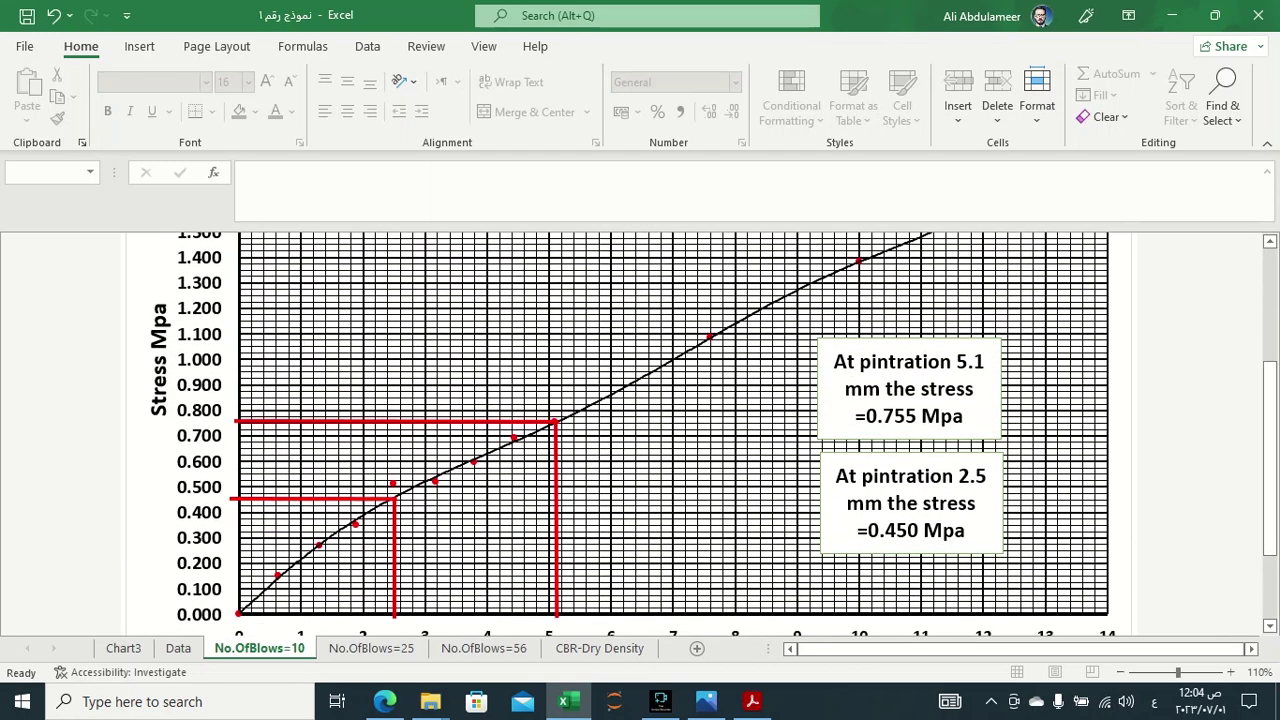
scroll(670, 430, down, 2)
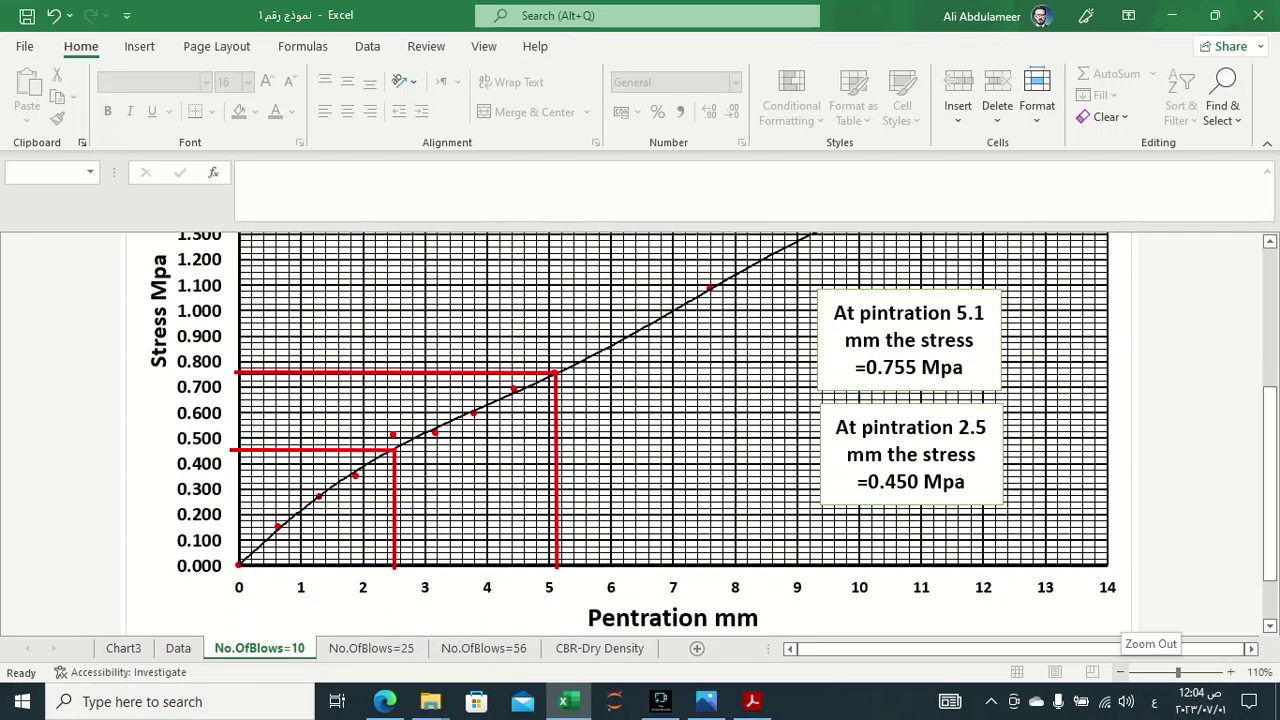
click(1121, 672)
click(1121, 672)
click(1121, 672)
click(1121, 672)
click(1121, 672)
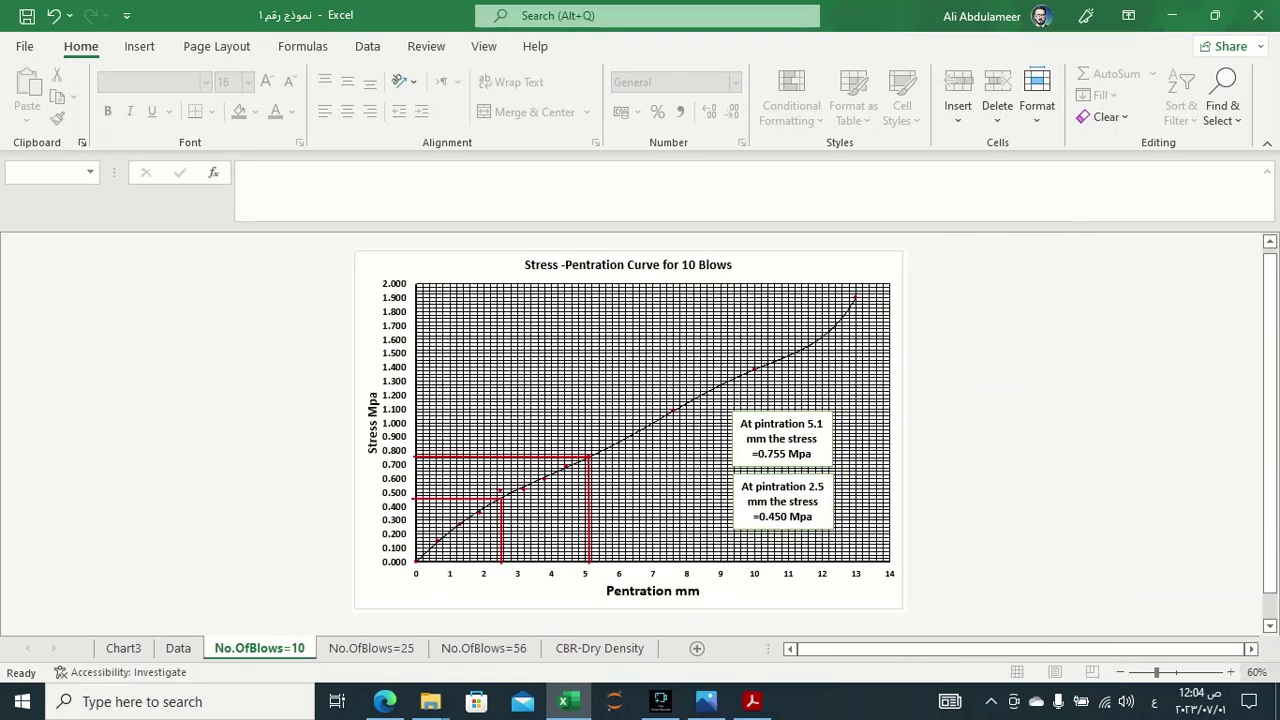
Zoom in on the No.OfBlows=10 chart and scroll through its stress–penetration readings.
click(1230, 672)
click(1230, 672)
click(1230, 672)
mouse_move(1172, 672)
mouse_down()
mouse_move(1217, 672)
mouse_move(1187, 672)
mouse_up()
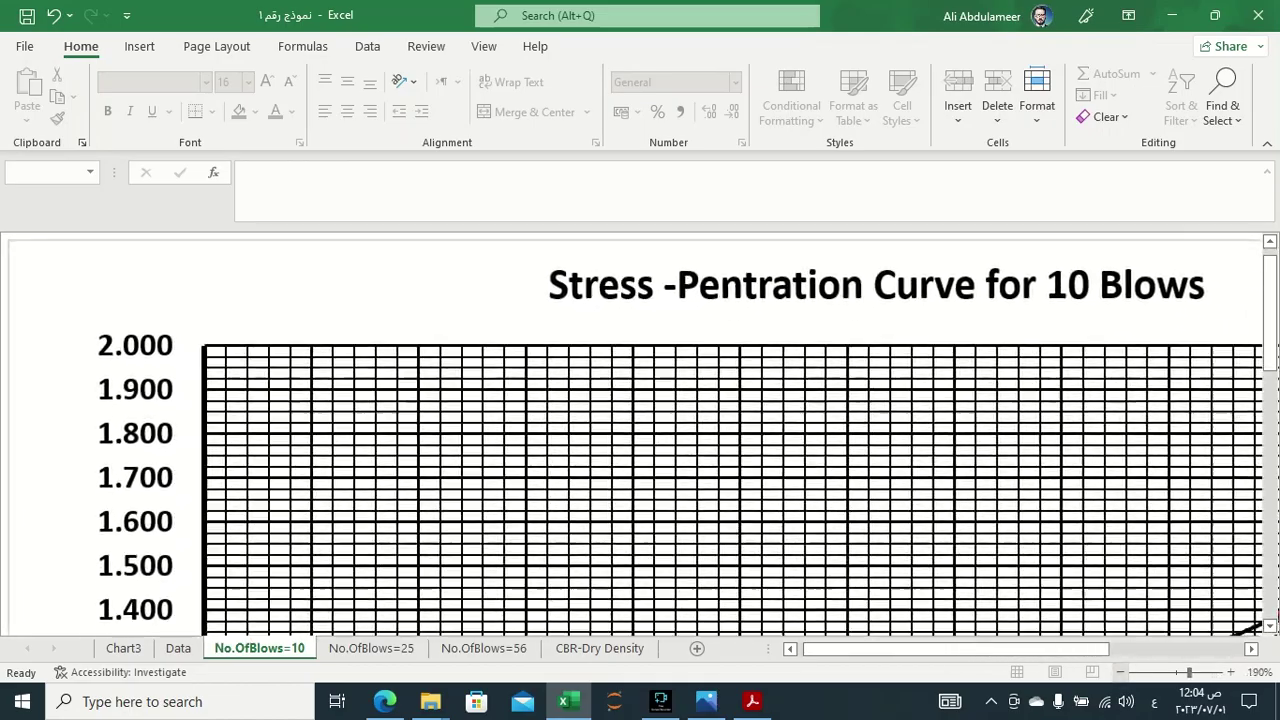
scroll(1140, 570, down, 2)
scroll(1140, 570, down, 3)
scroll(730, 435, down, 4)
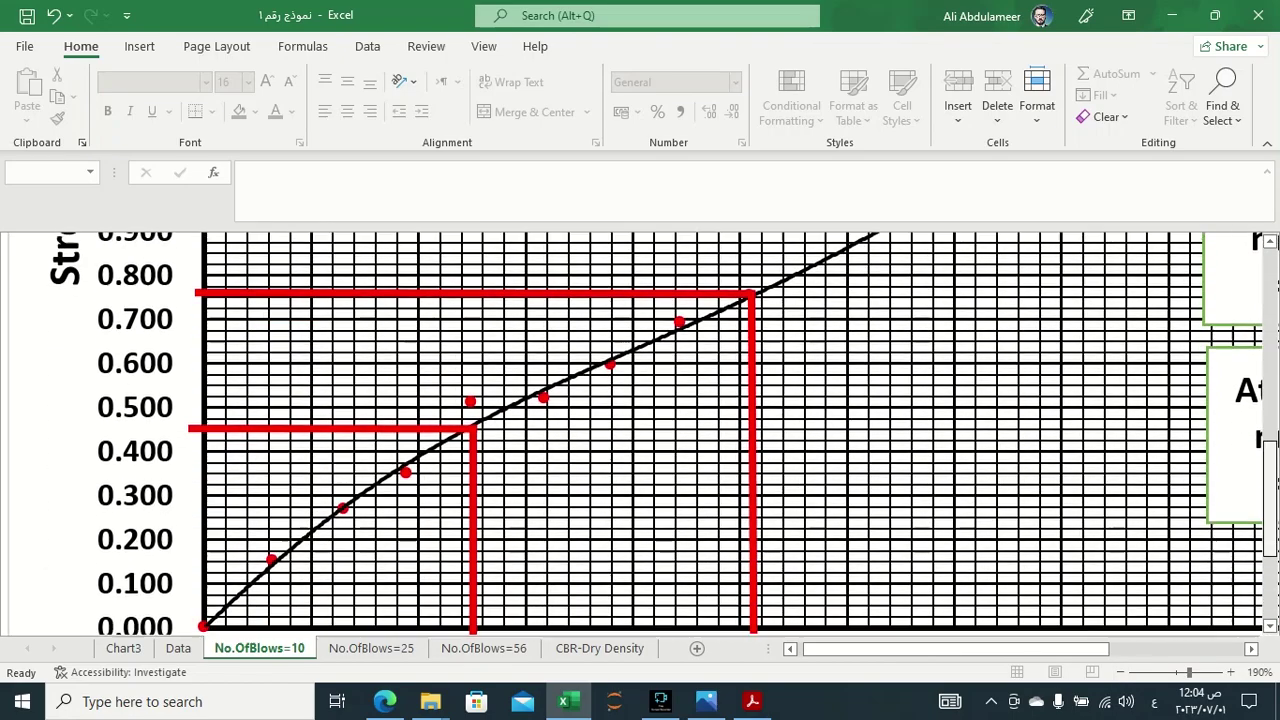
scroll(730, 435, down, 1)
scroll(730, 435, up, 1)
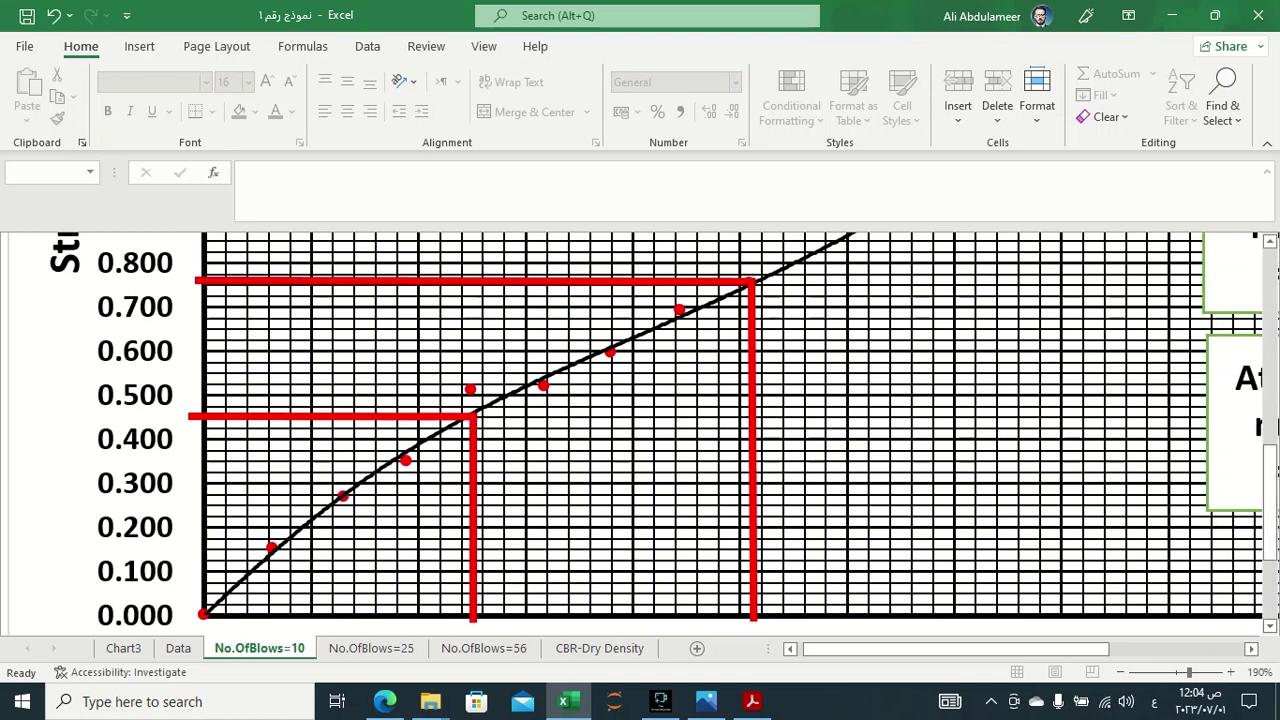
scroll(730, 435, down, 1)
scroll(730, 435, down, 2)
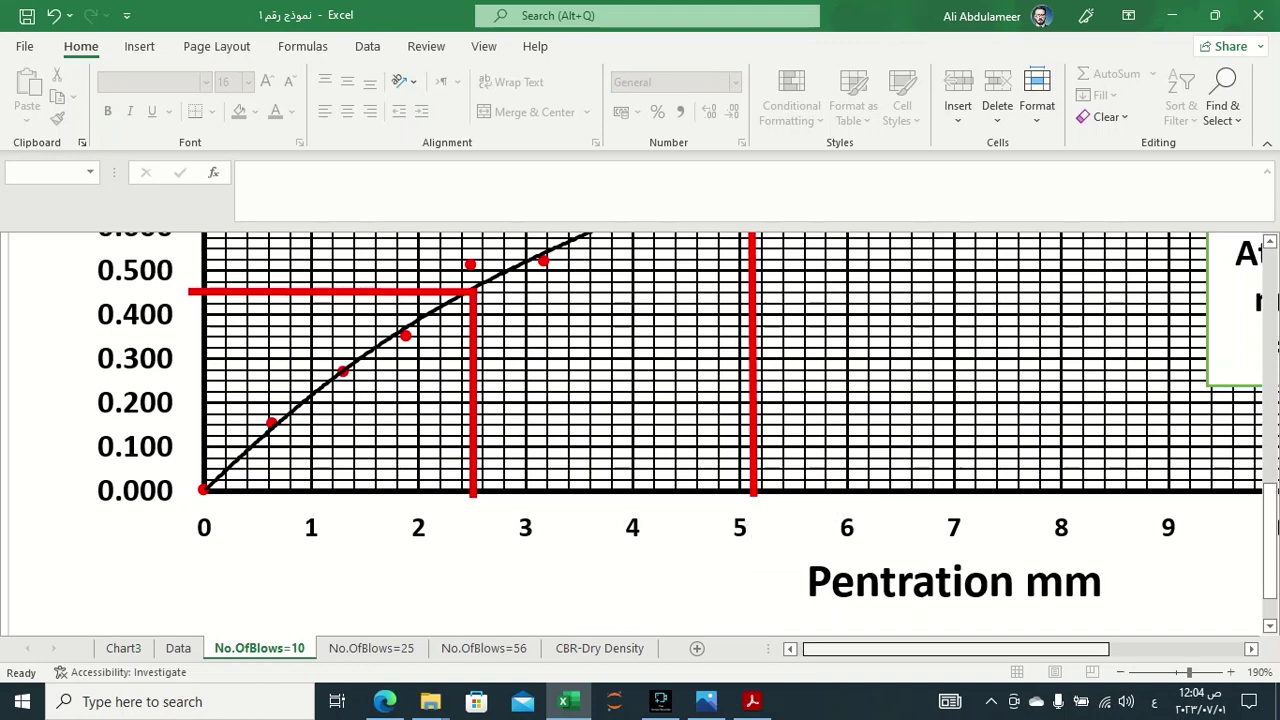
Keep inspecting the 10-blows chart, then pass the No.OfBlows=25 sheet to reach the Data sheet.
drag(955, 649, 1019, 649)
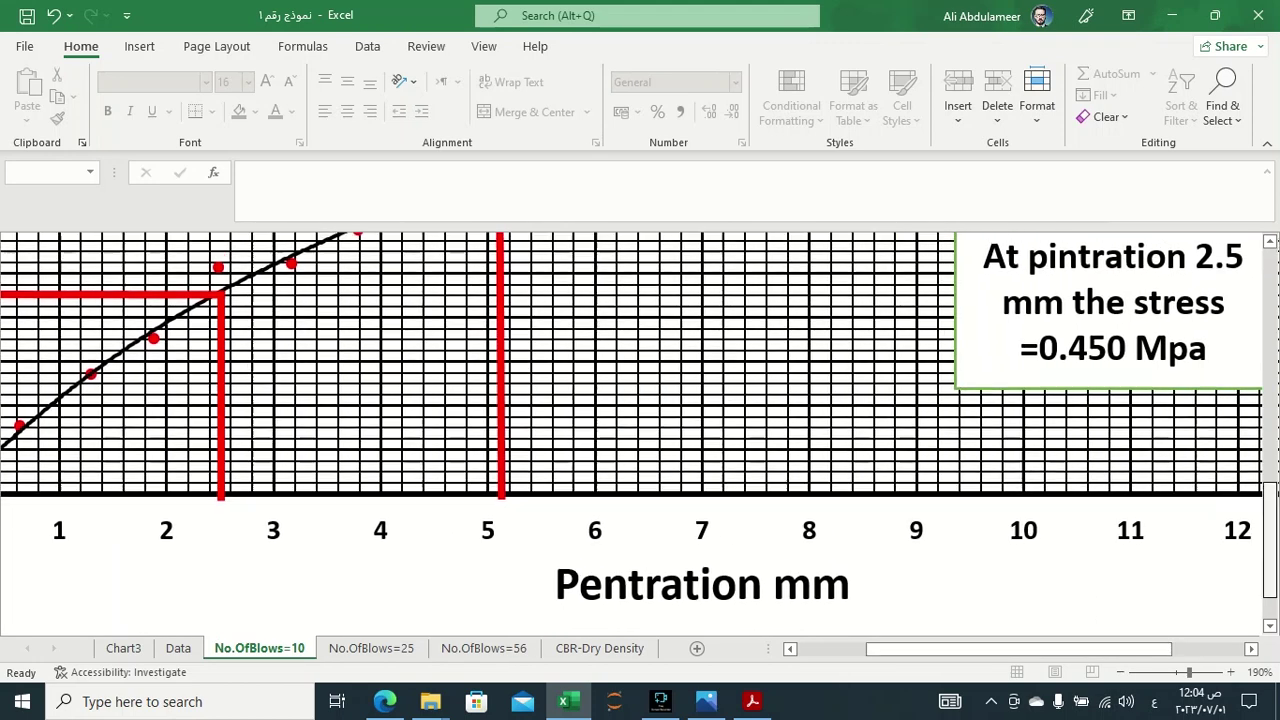
scroll(640, 434, up, 5)
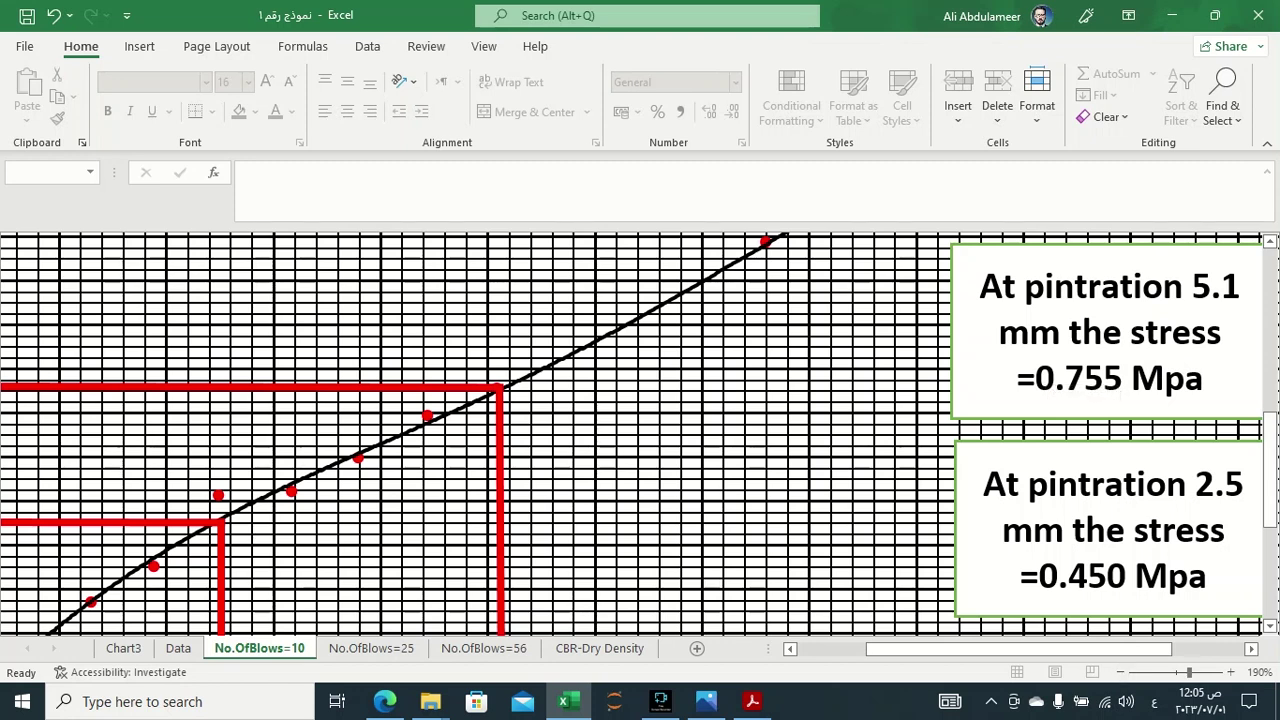
scroll(630, 435, right, 2)
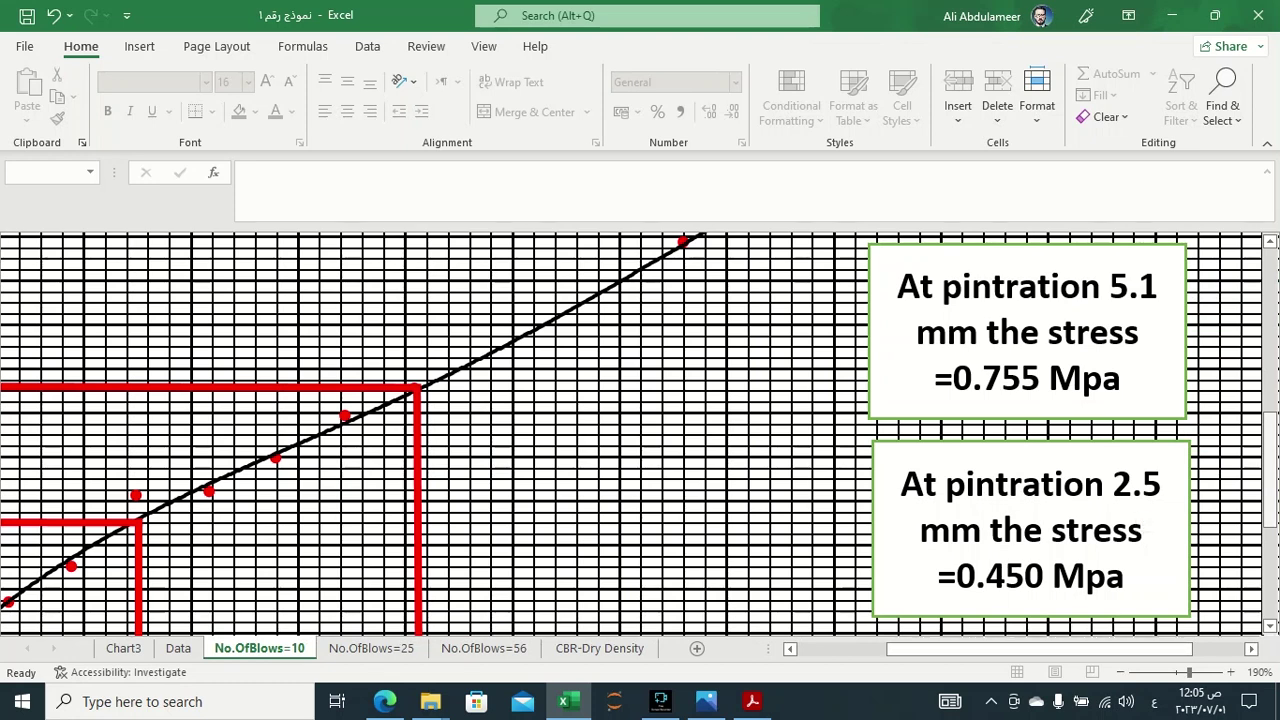
scroll(640, 434, down, 3)
scroll(640, 434, up, 1)
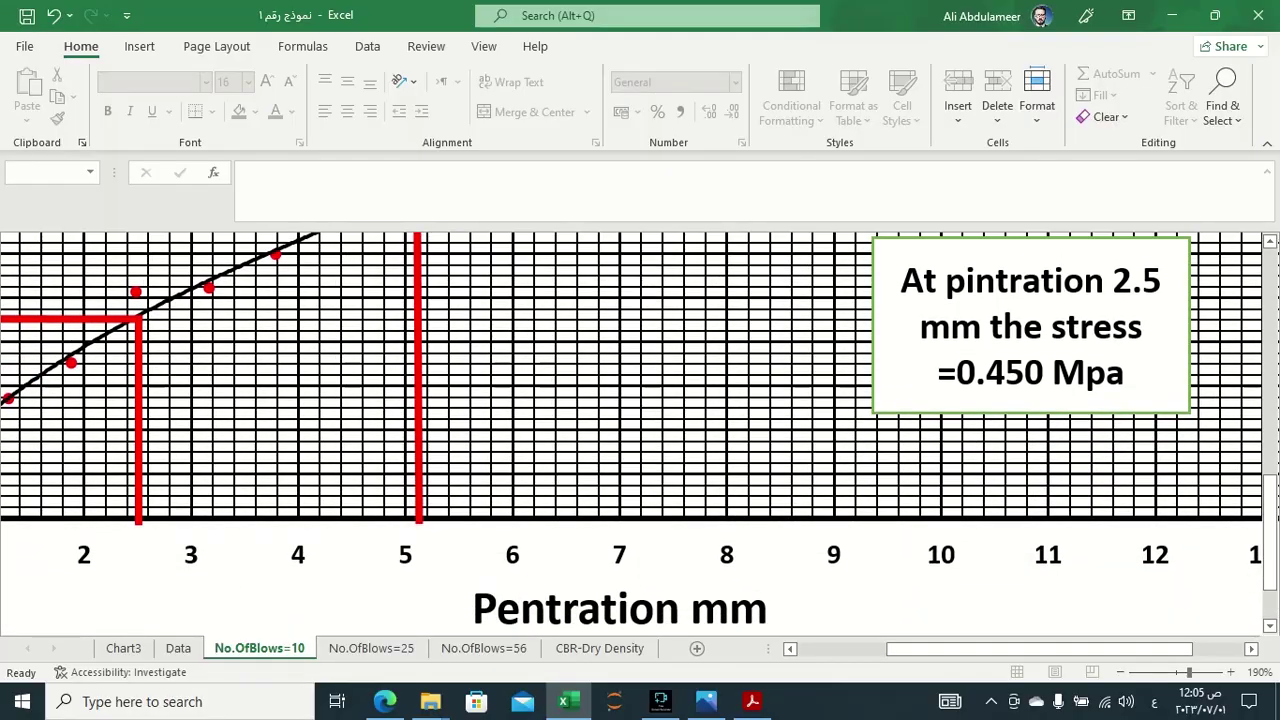
ctrl+scroll(640, 434, down, 3)
ctrl+scroll(640, 434, down, 1)
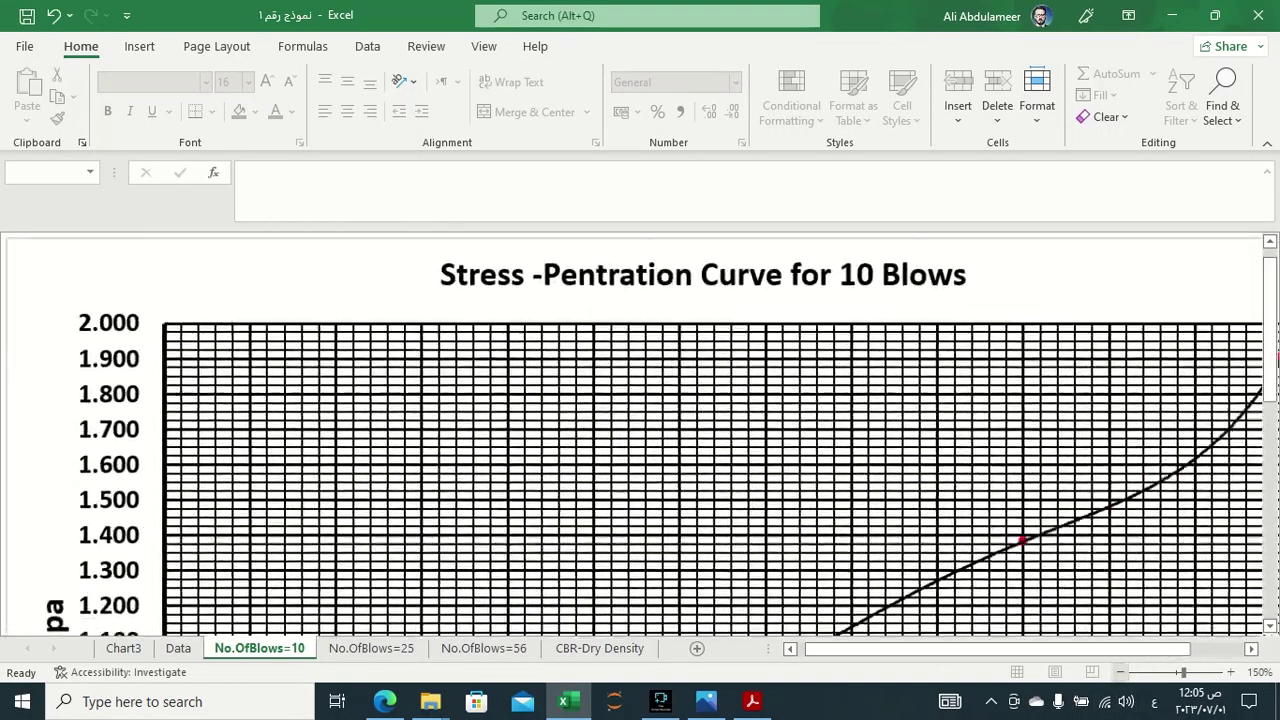
ctrl+scroll(640, 434, down, 2)
ctrl+scroll(640, 434, down, 1)
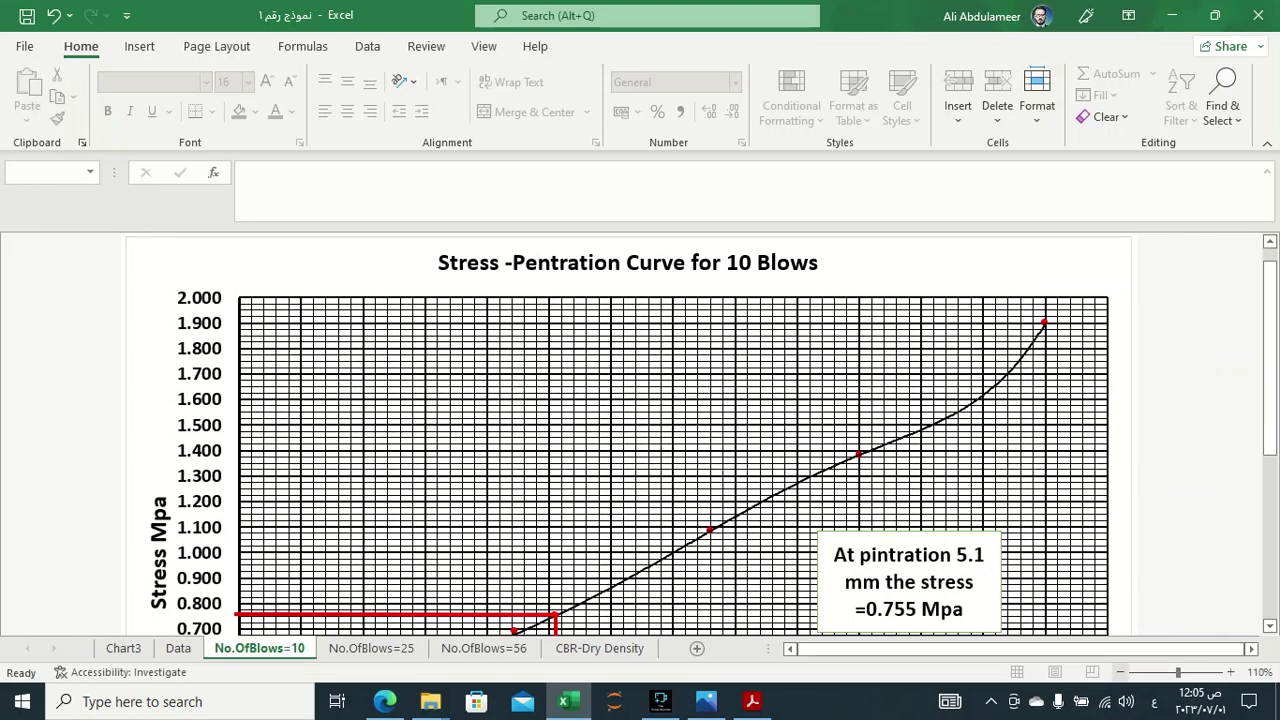
ctrl+scroll(640, 434, down, 2)
scroll(640, 434, down, 1)
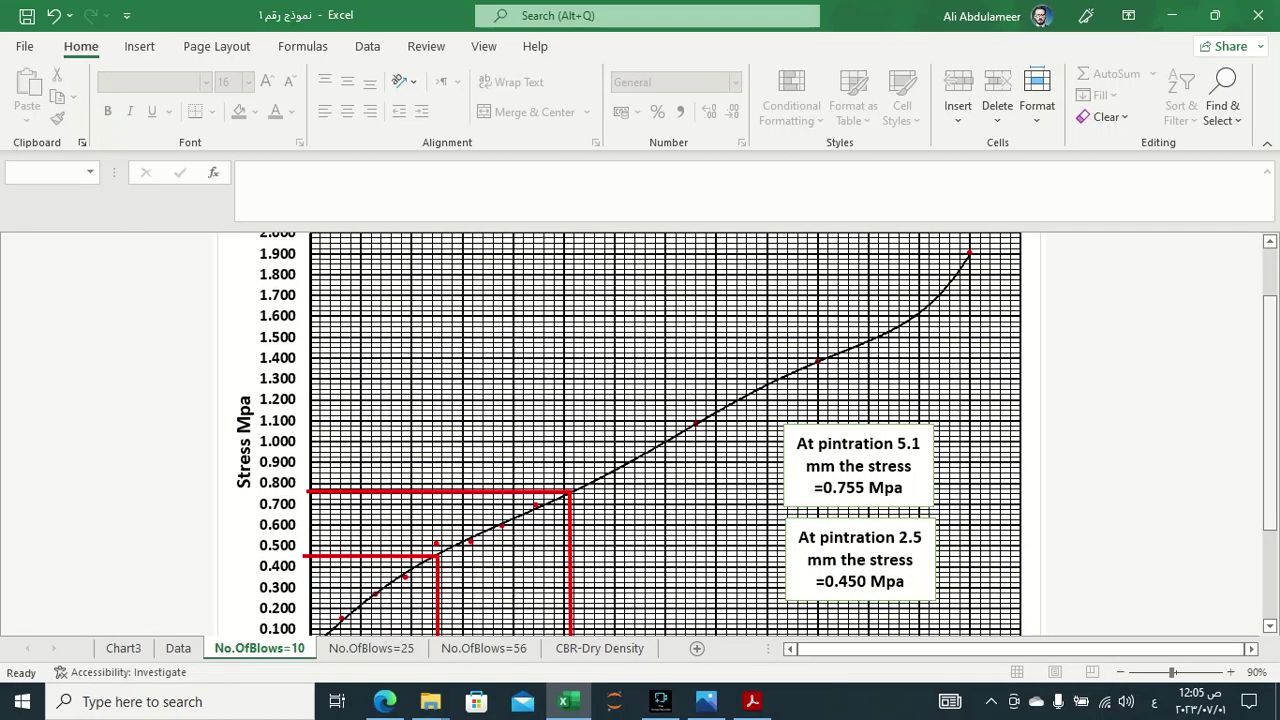
scroll(640, 434, down, 2)
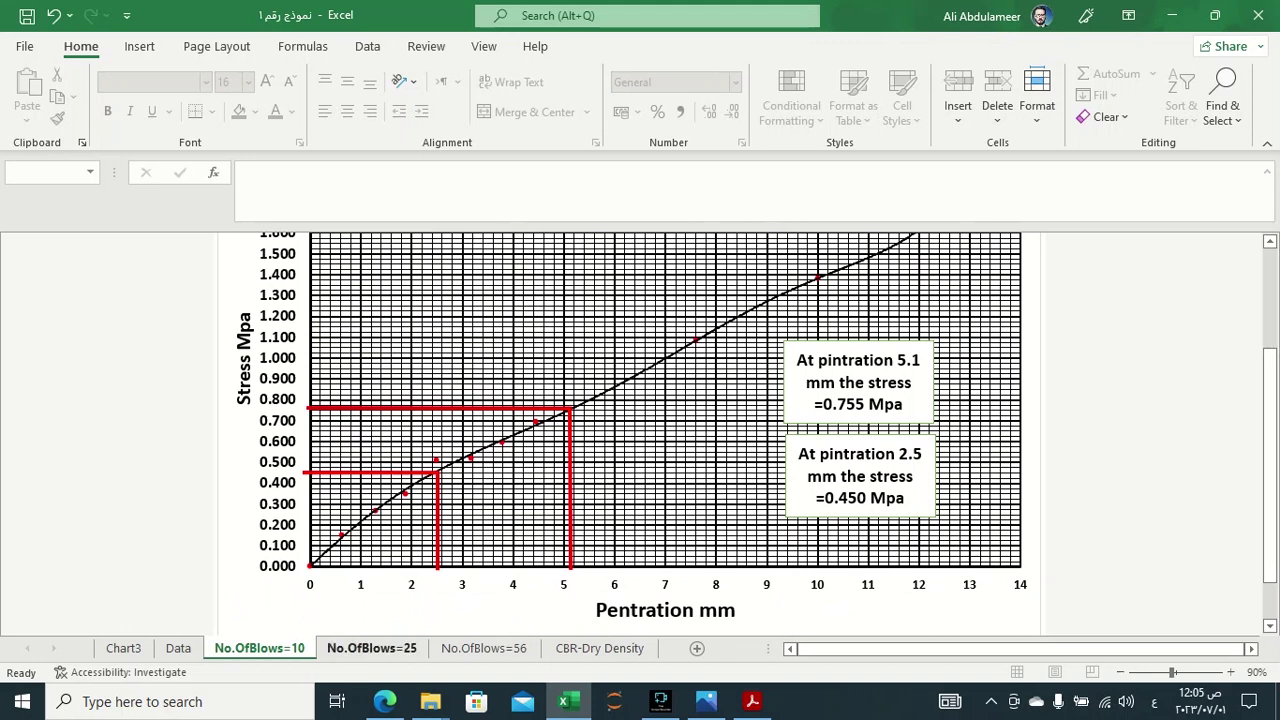
click(371, 648)
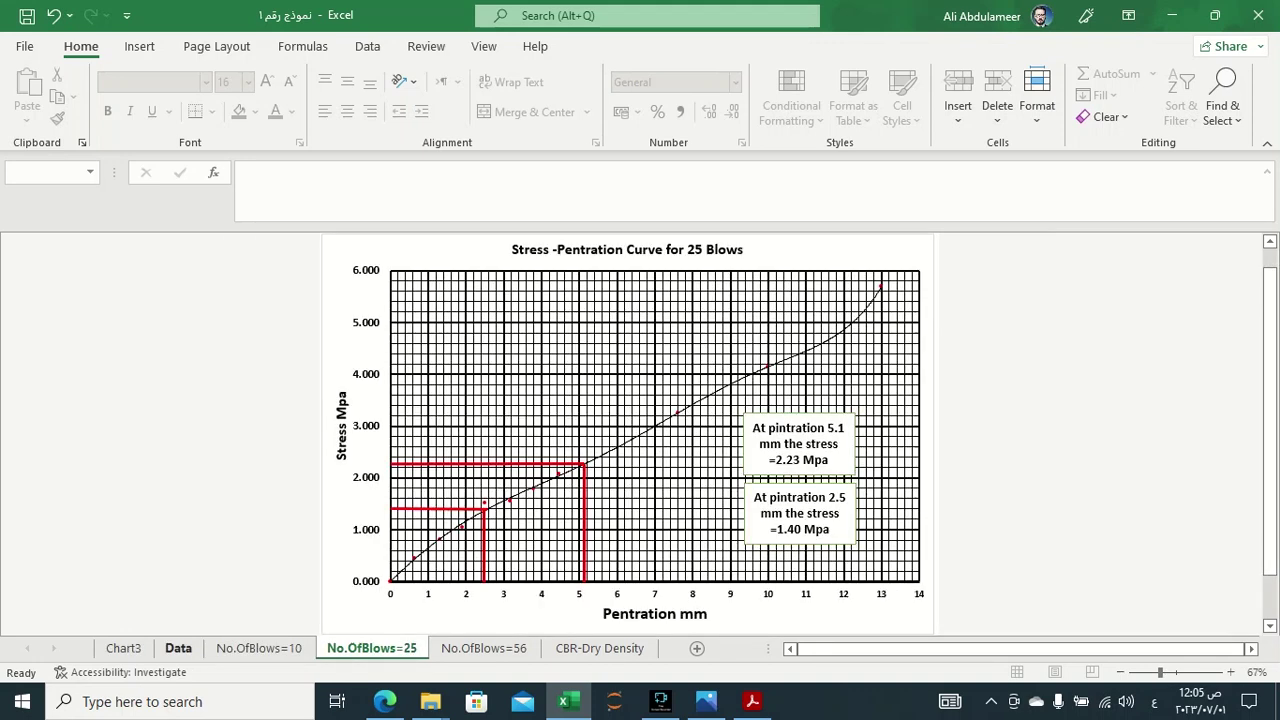
click(178, 648)
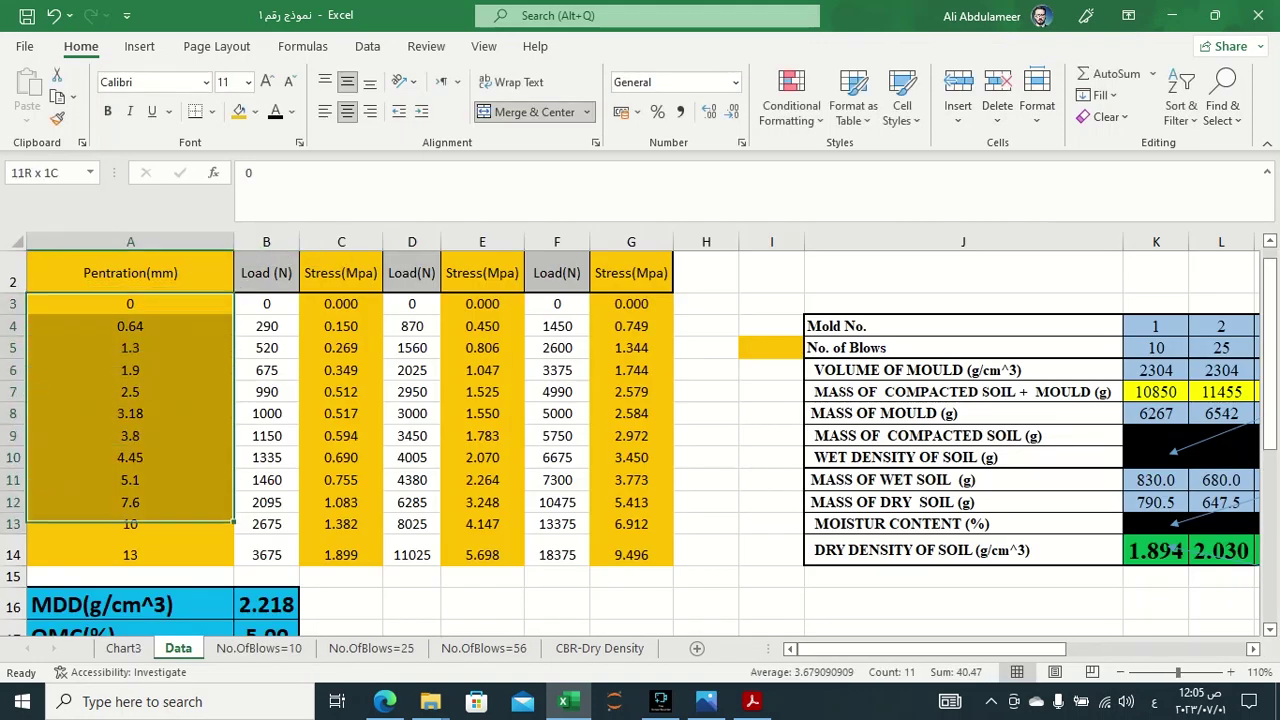
Select penetration A3:A14 with 25-blows stress E3:E14 and insert a scatter chart.
drag(130, 303, 130, 554)
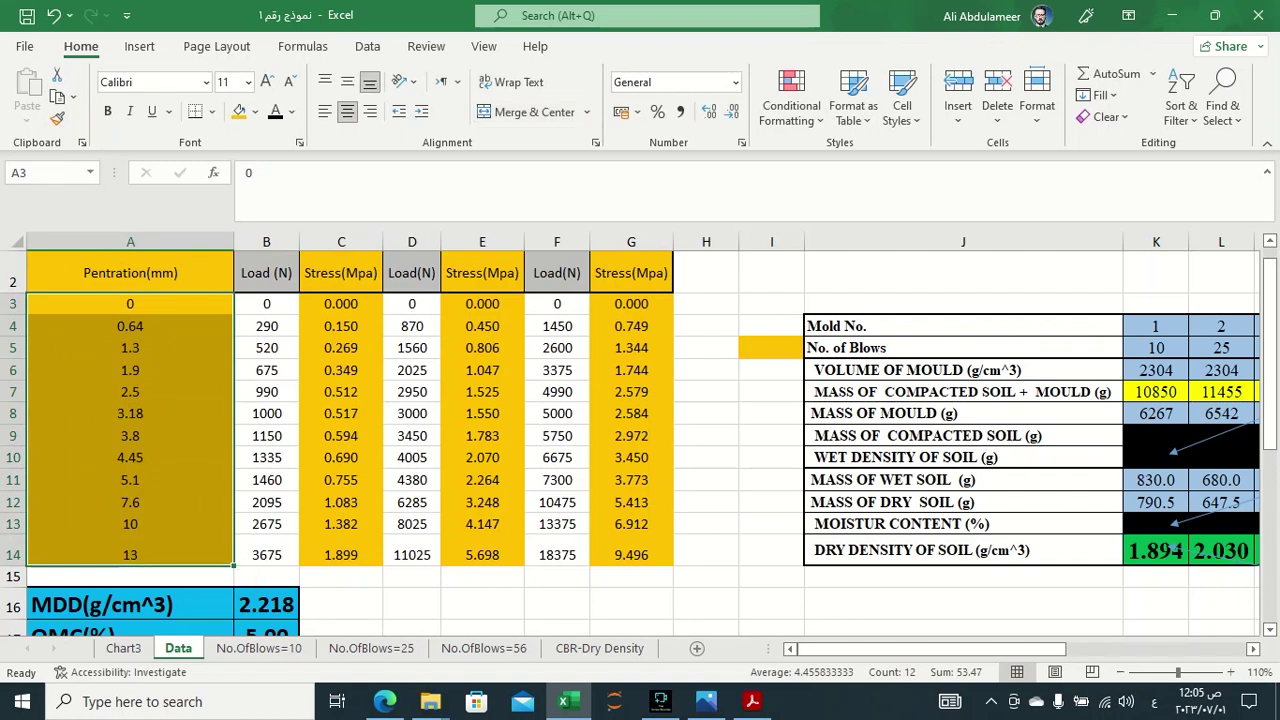
key(ctrl+q)
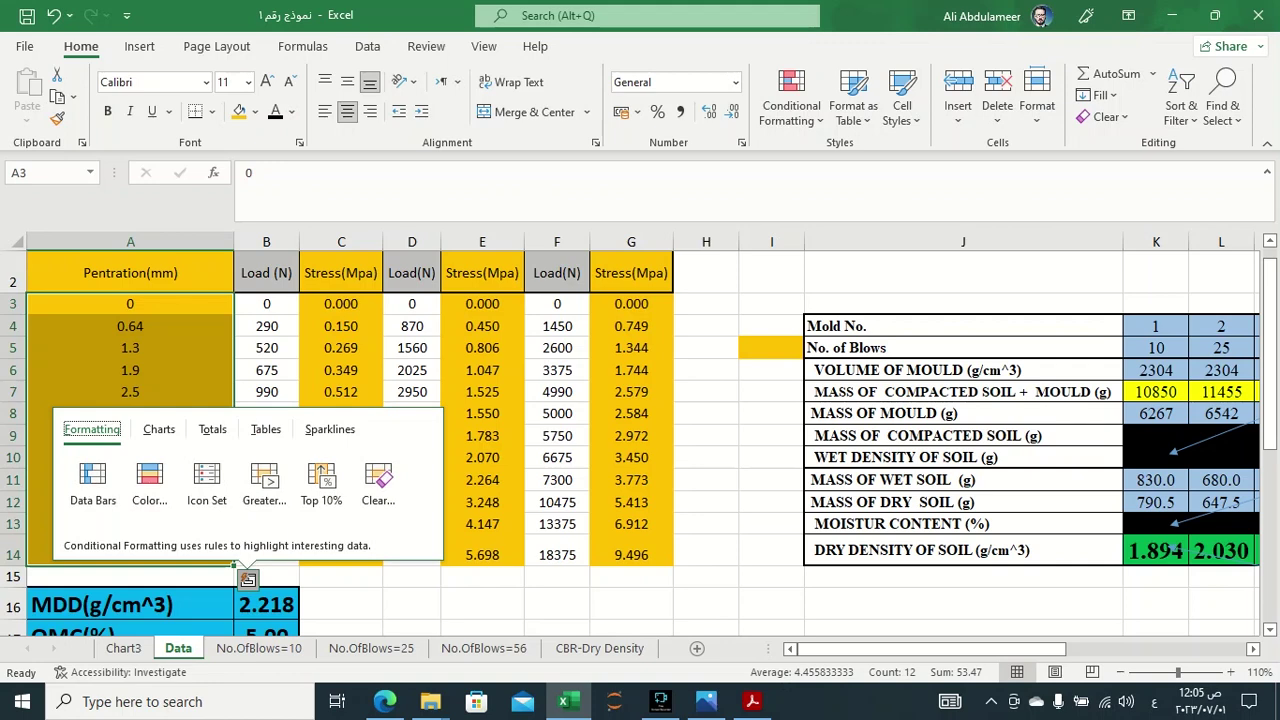
ctrl+drag(482, 304, 482, 554)
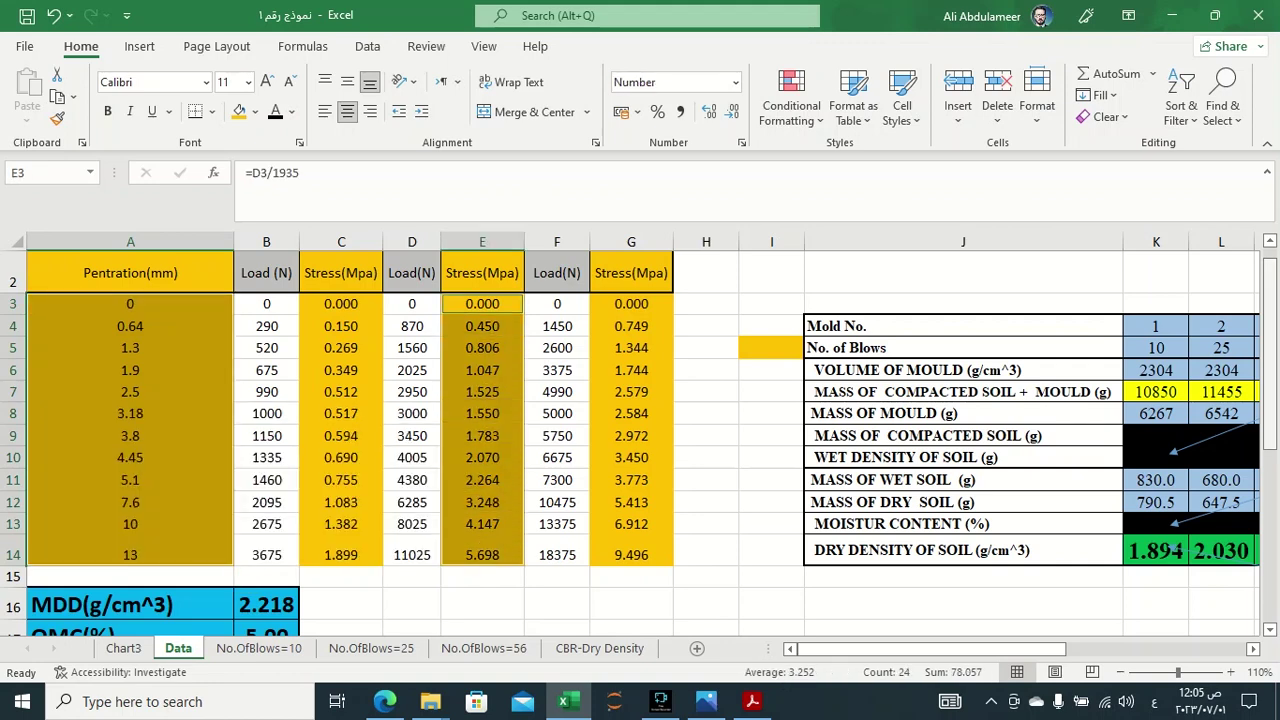
drag(1268, 355, 1268, 343)
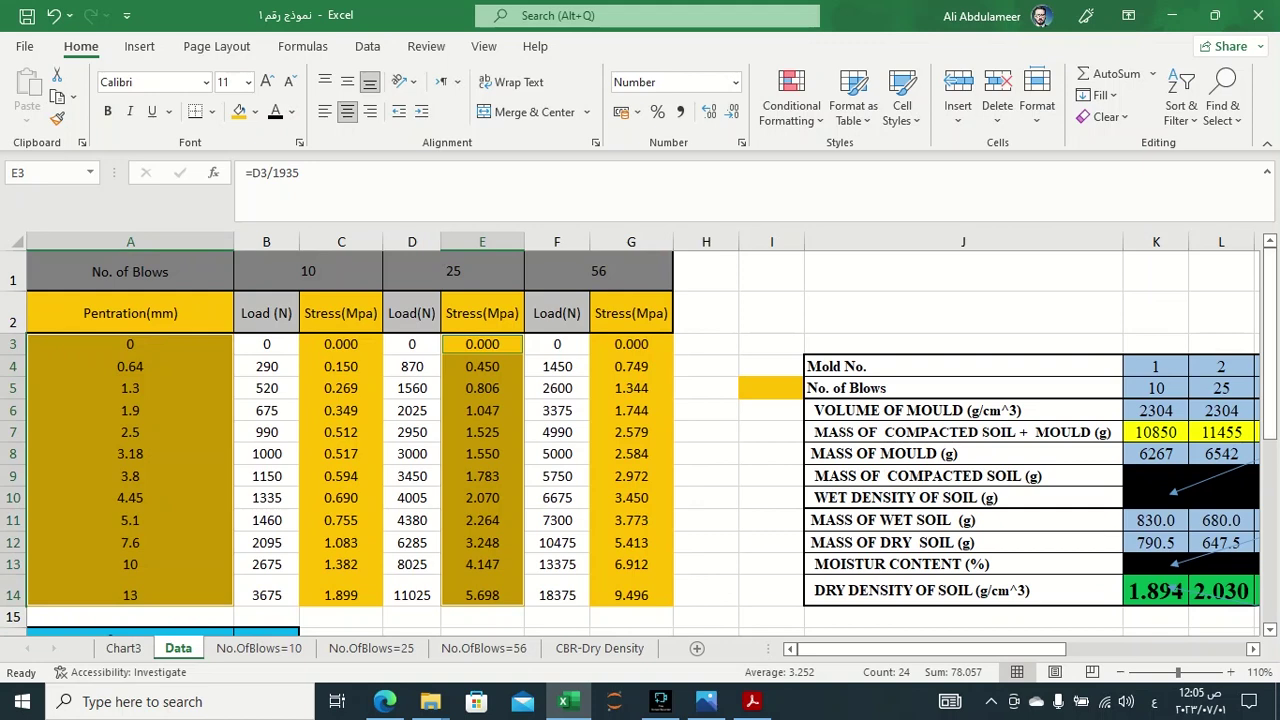
right_click(172, 390)
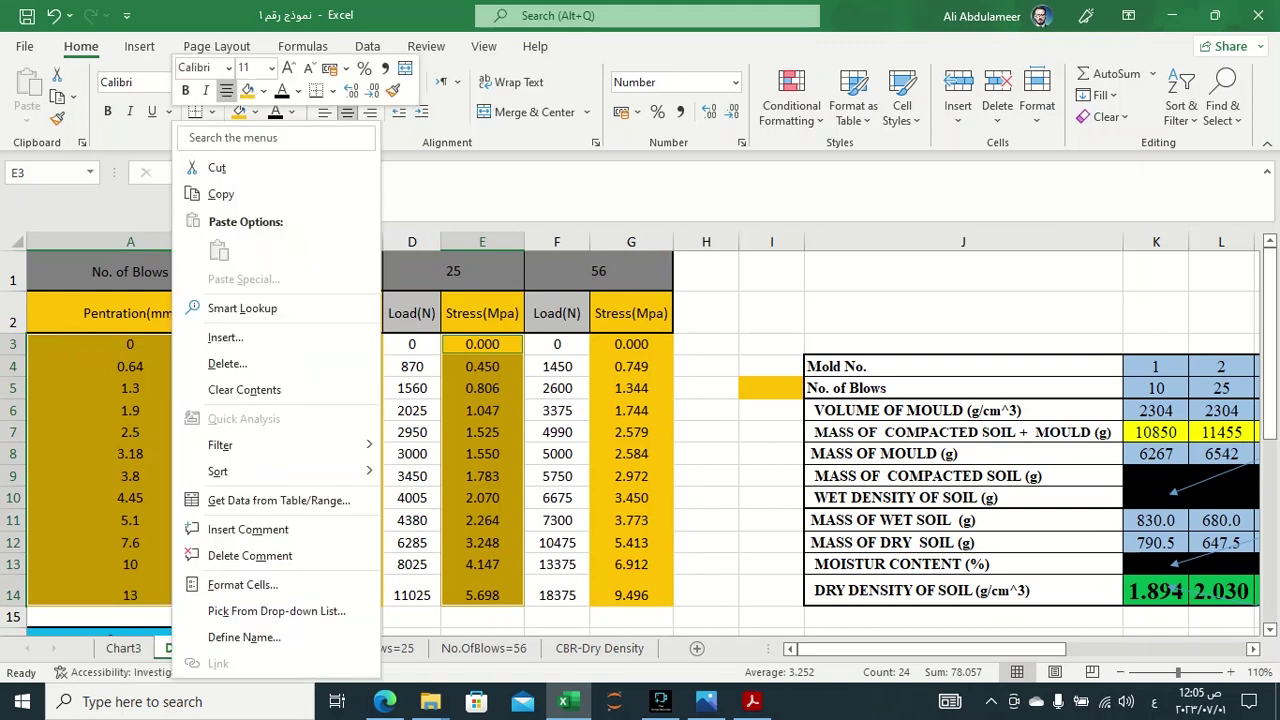
click(139, 46)
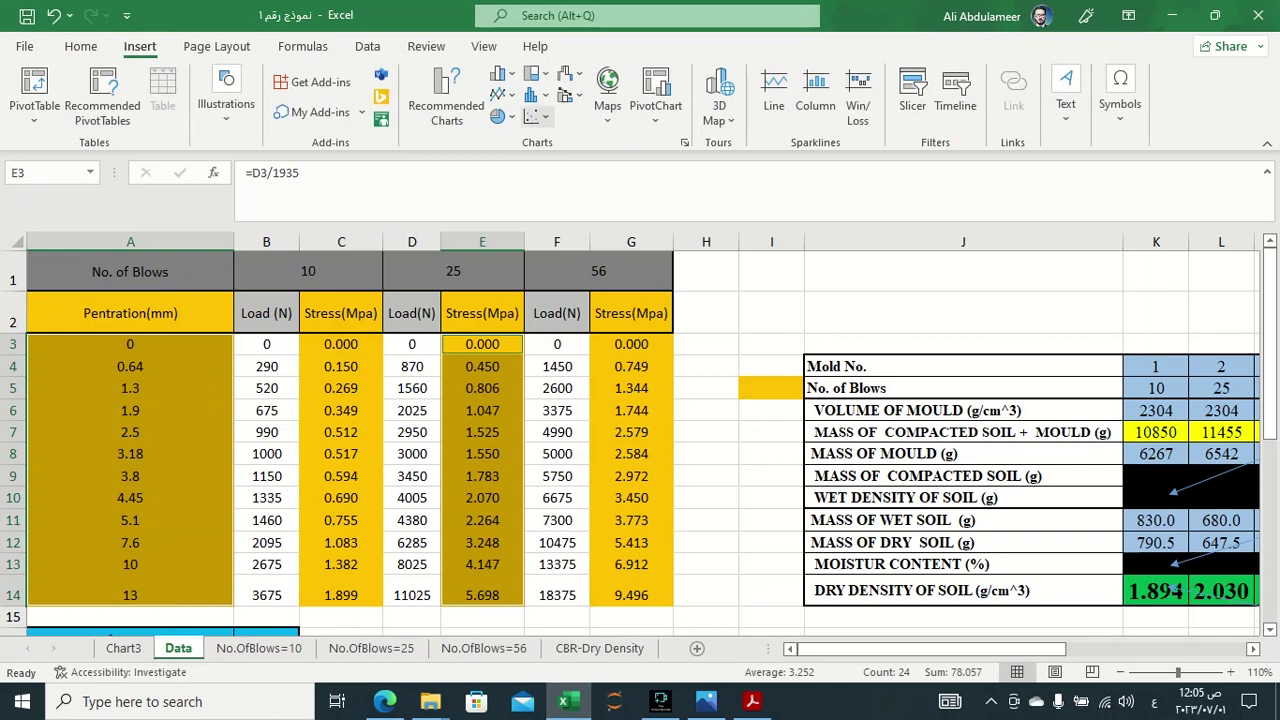
click(535, 117)
click(549, 181)
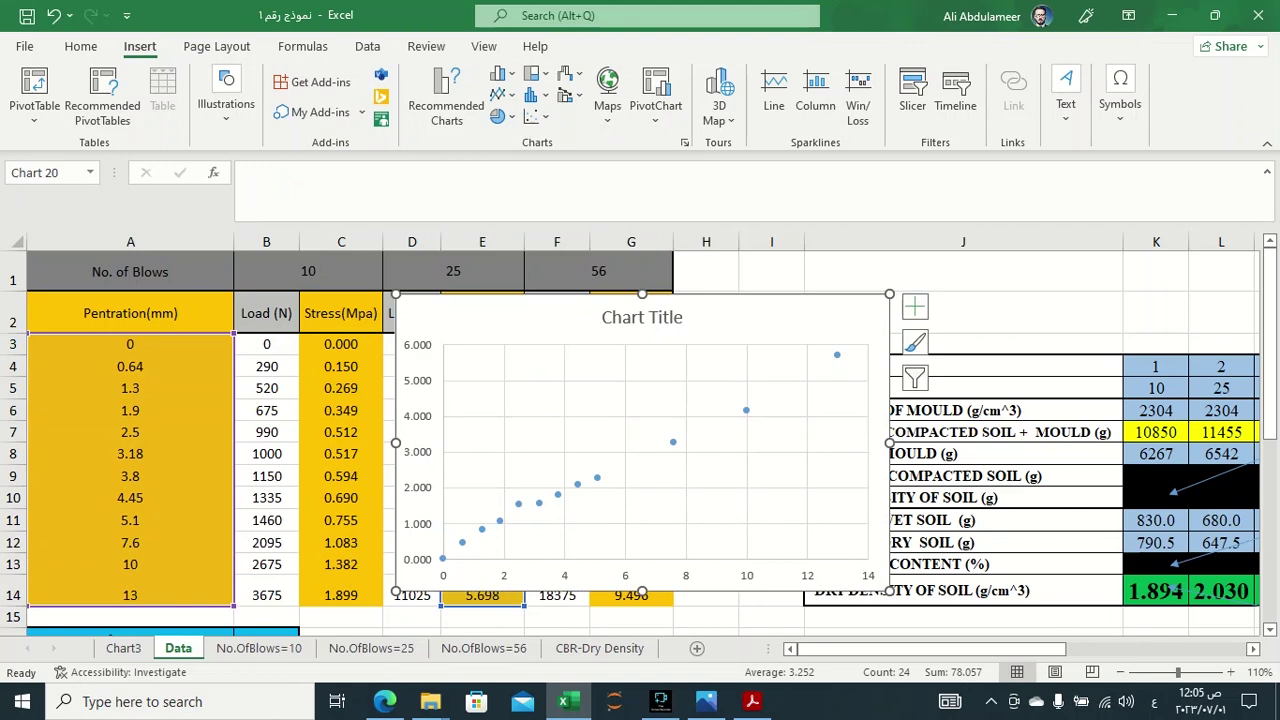
Move the chart onto a new sheet named Chart4.
right_click(540, 390)
click(590, 414)
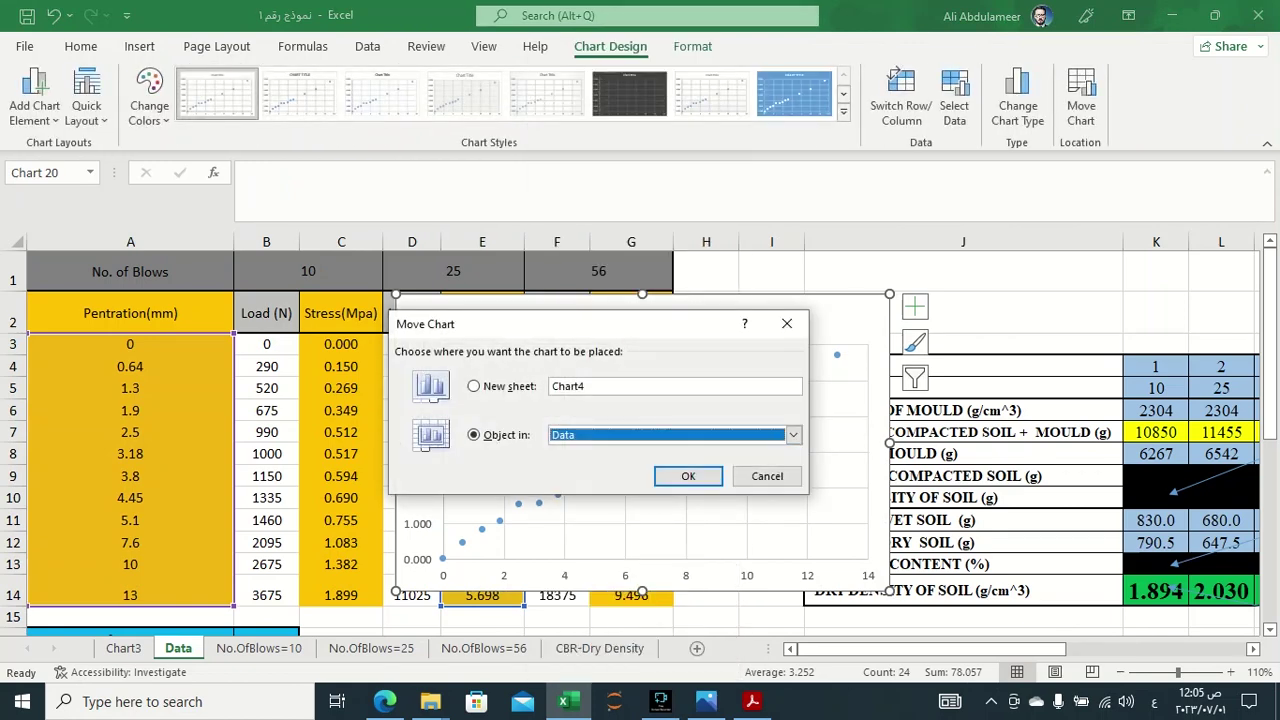
click(473, 386)
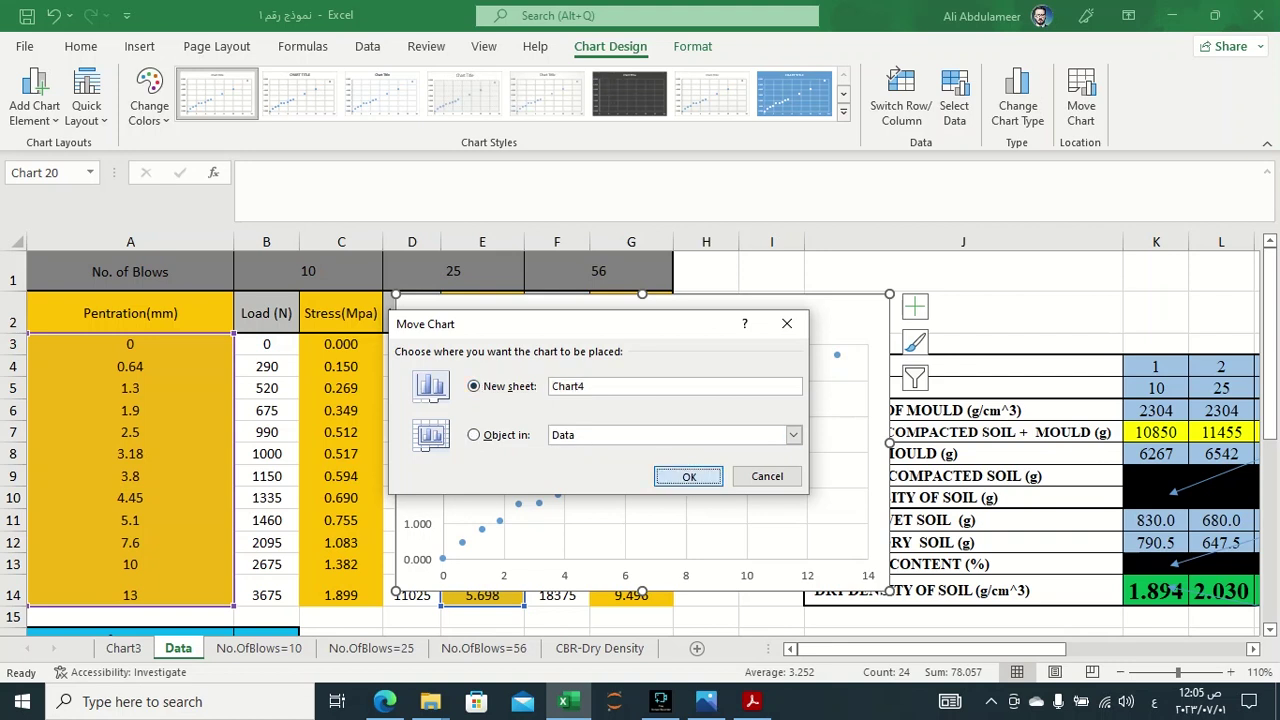
key(Return)
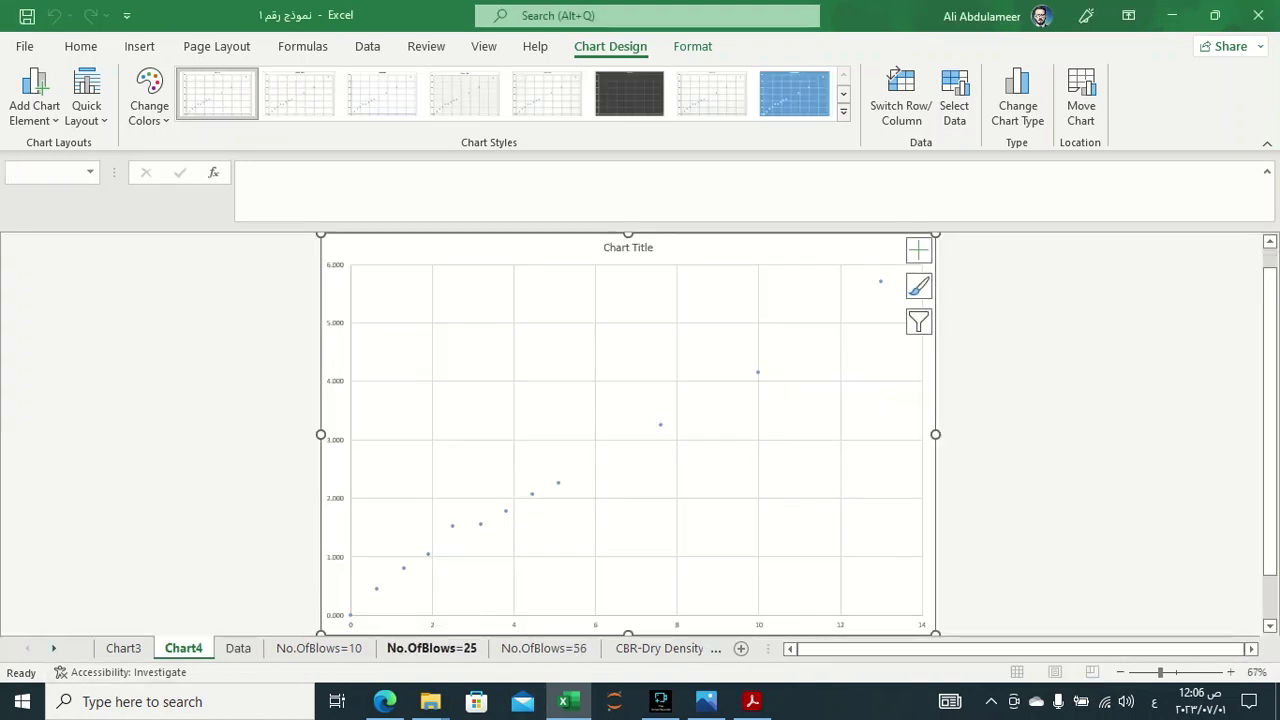
Compare the No.OfBlows=25 and No.OfBlows=10 charts, ending on the 25-blows sheet.
click(432, 648)
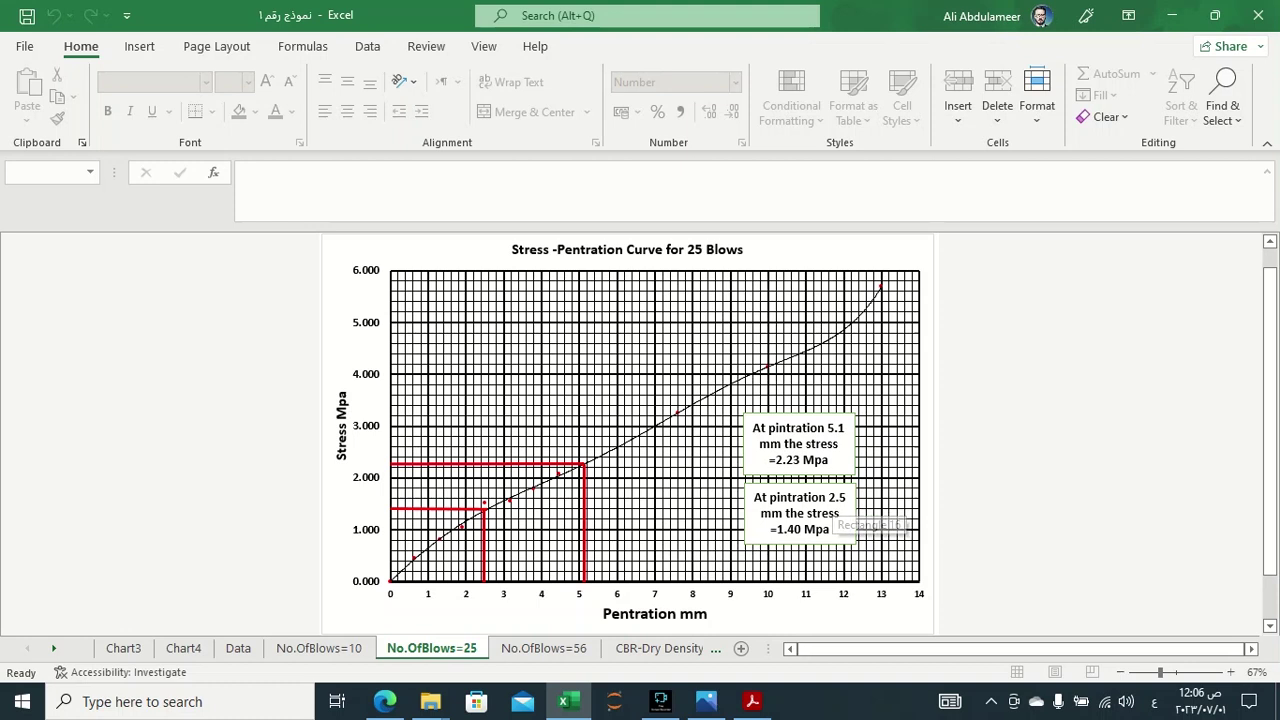
click(318, 648)
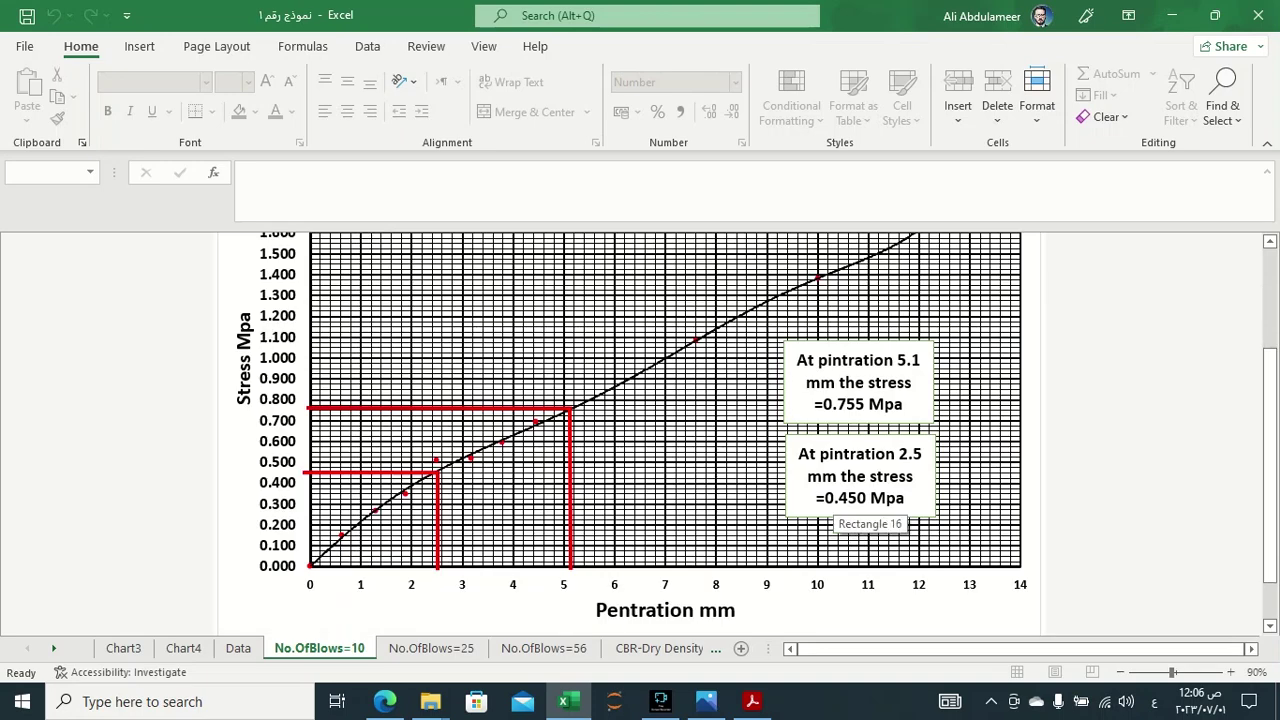
key(ctrl+Page_Down)
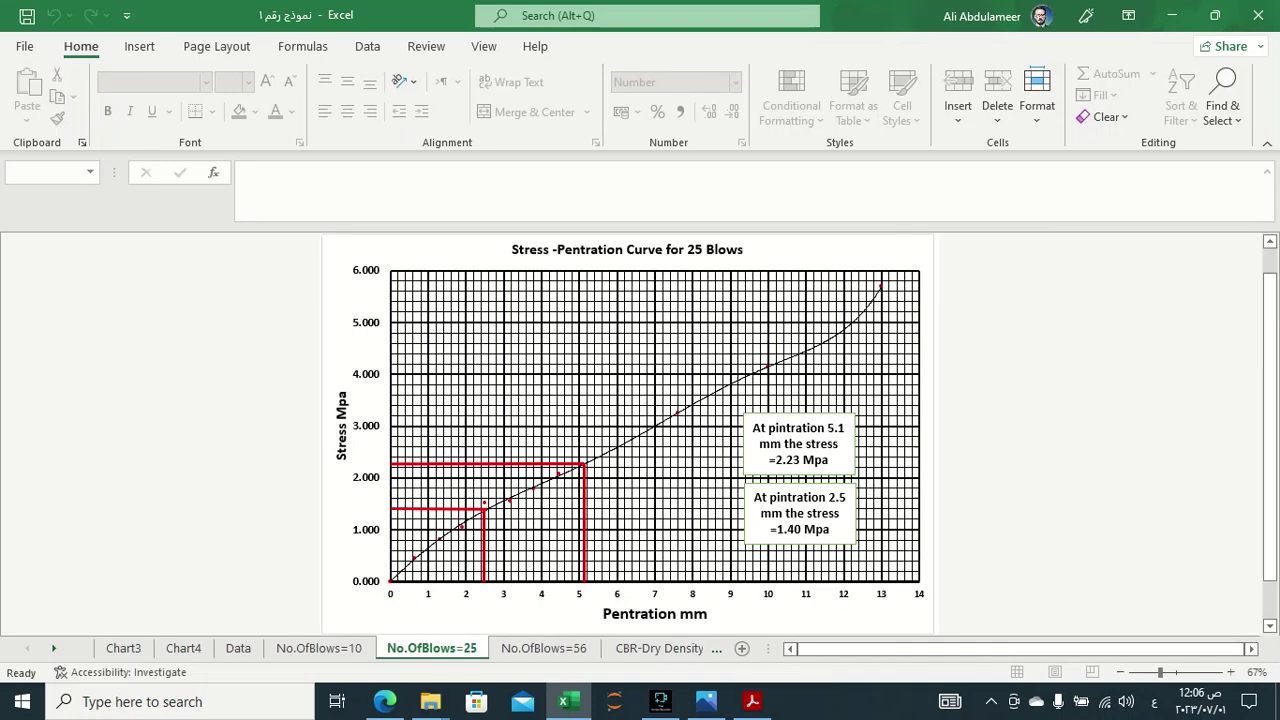
On the Data sheet, select A3:A14 with 56-blow stress G3:G14 and insert a scatter chart.
key(ctrl+Page_Up)
key(ctrl+Page_Up)
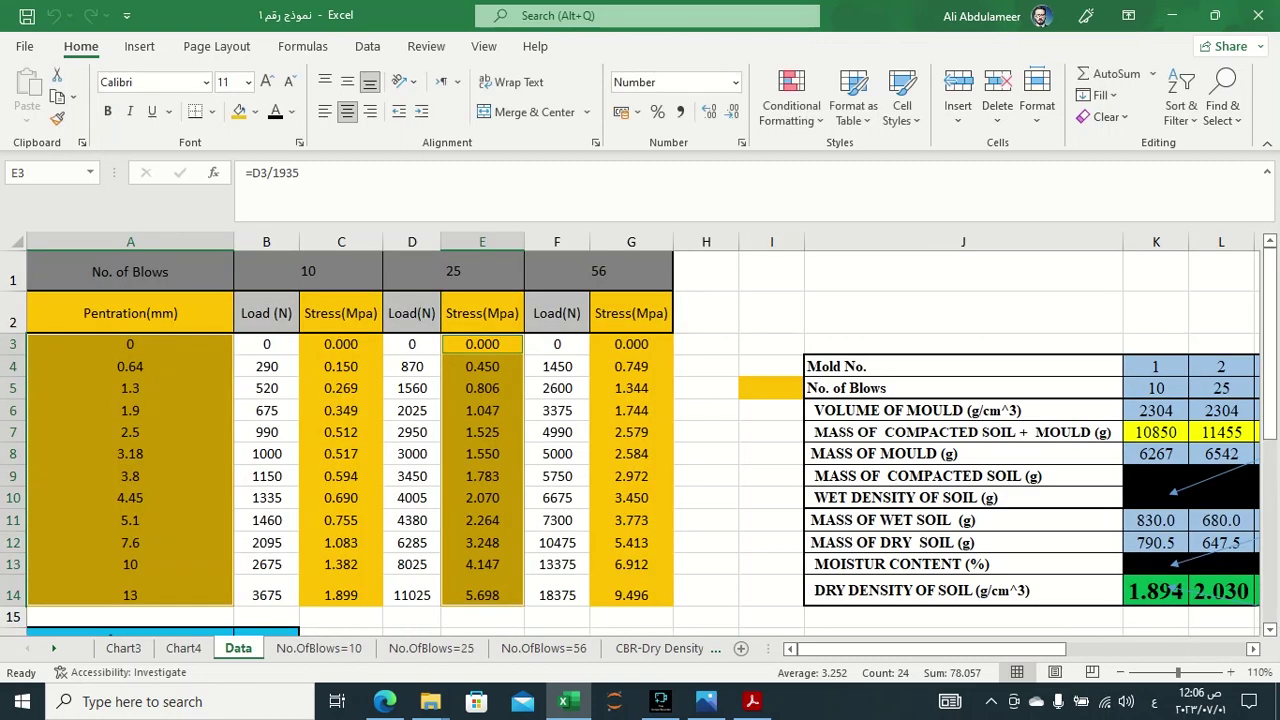
key(ctrl+Home)
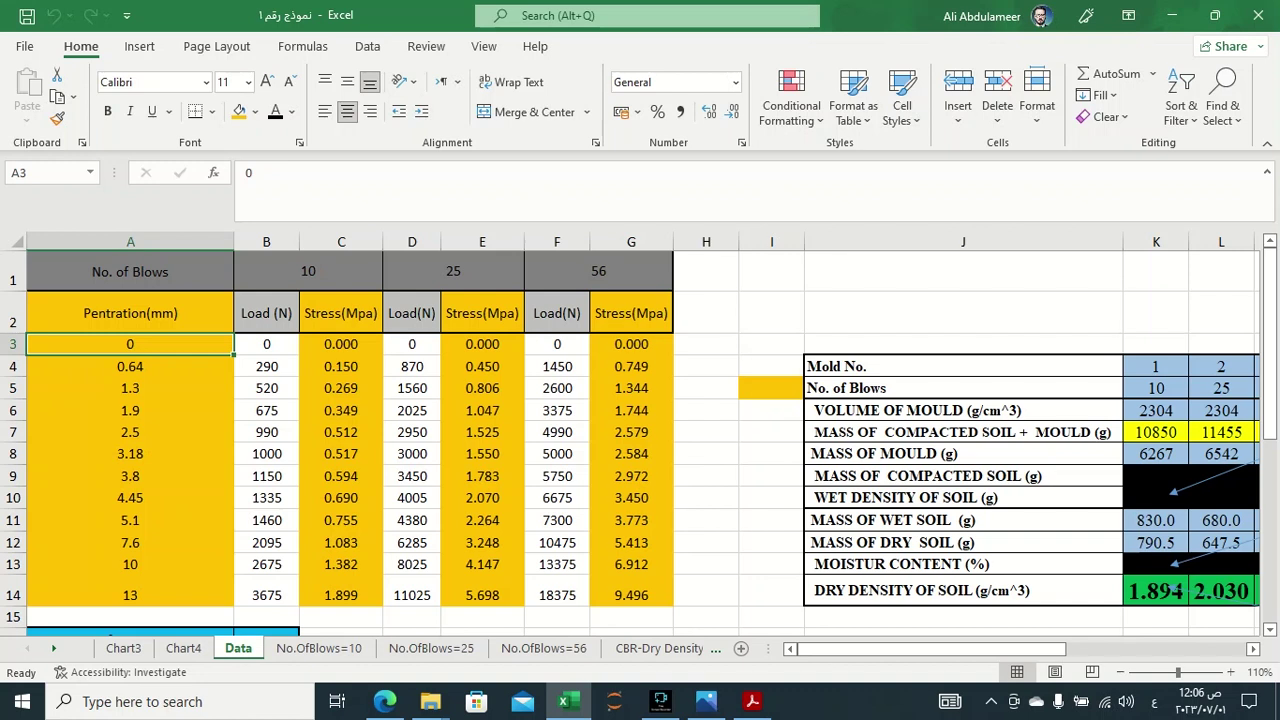
drag(631, 344, 631, 595)
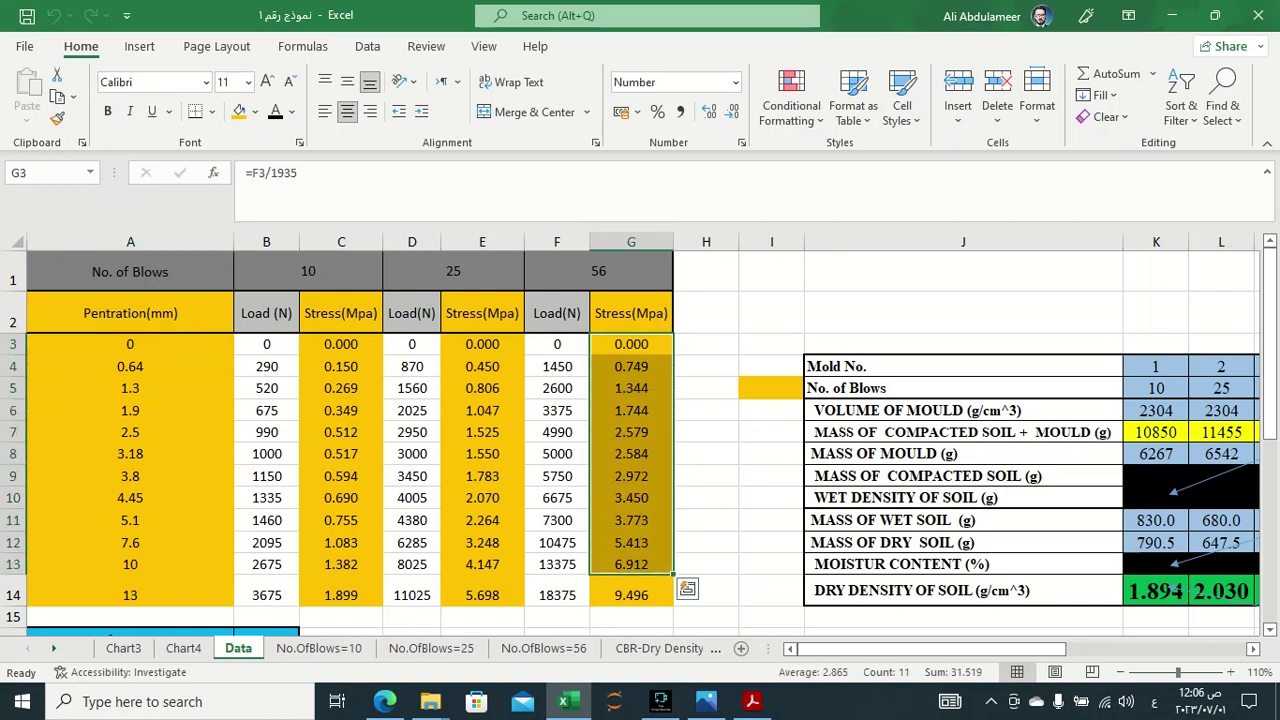
drag(130, 344, 130, 595)
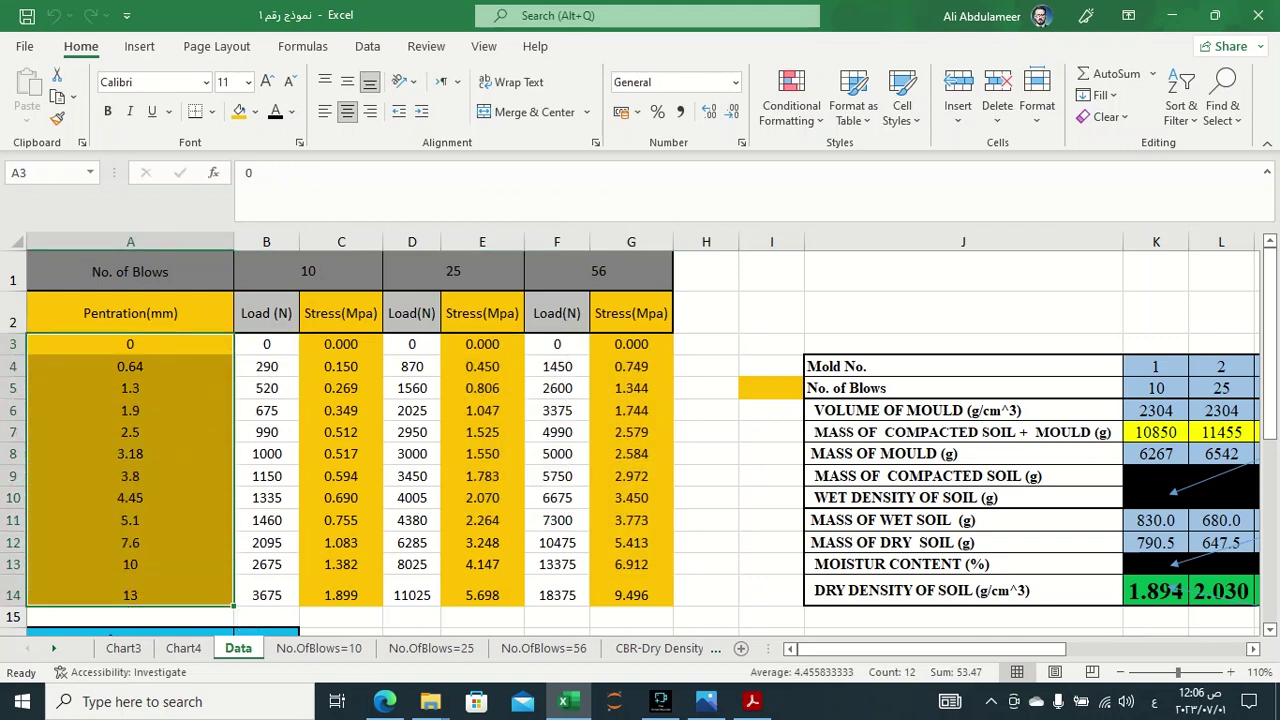
ctrl+drag(631, 344, 631, 595)
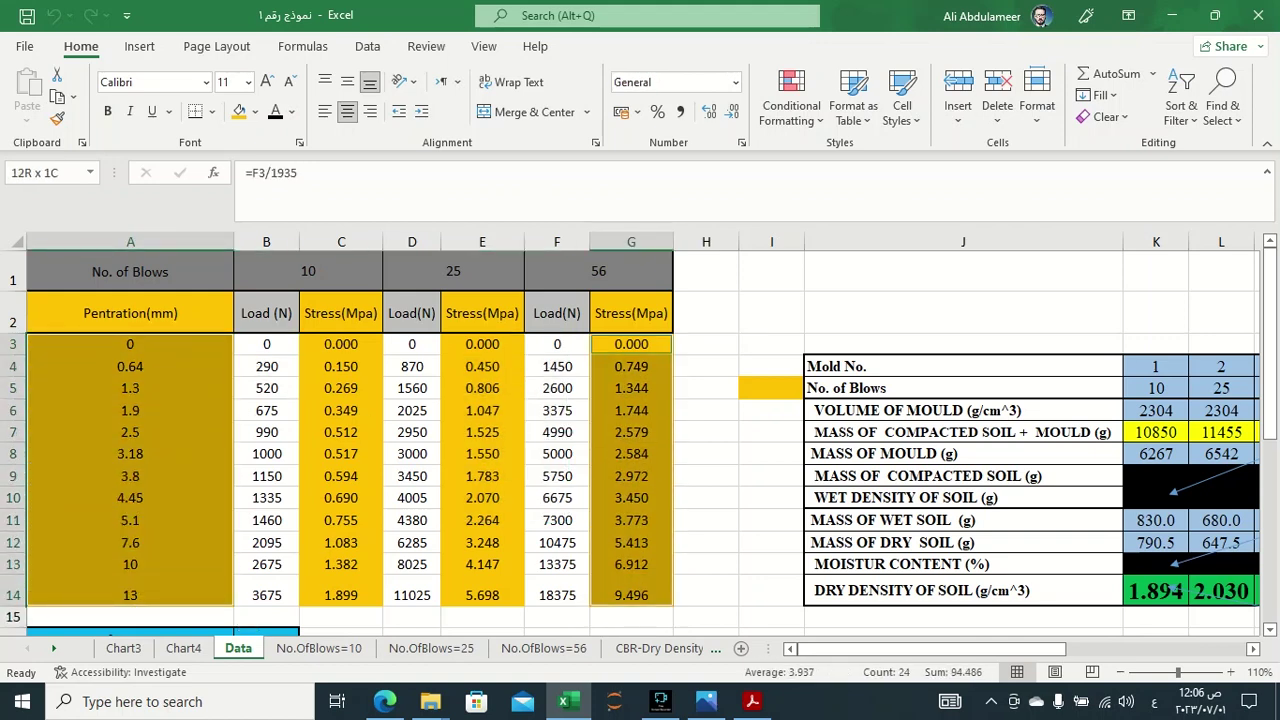
click(139, 46)
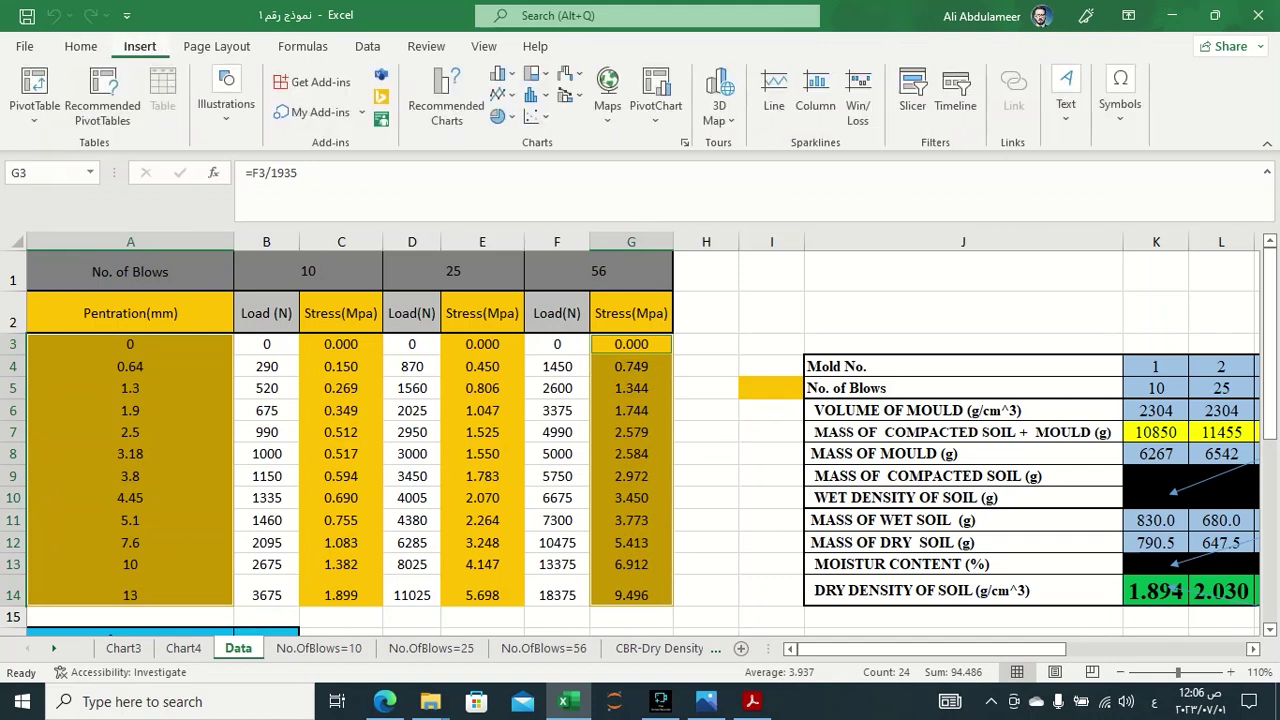
click(535, 117)
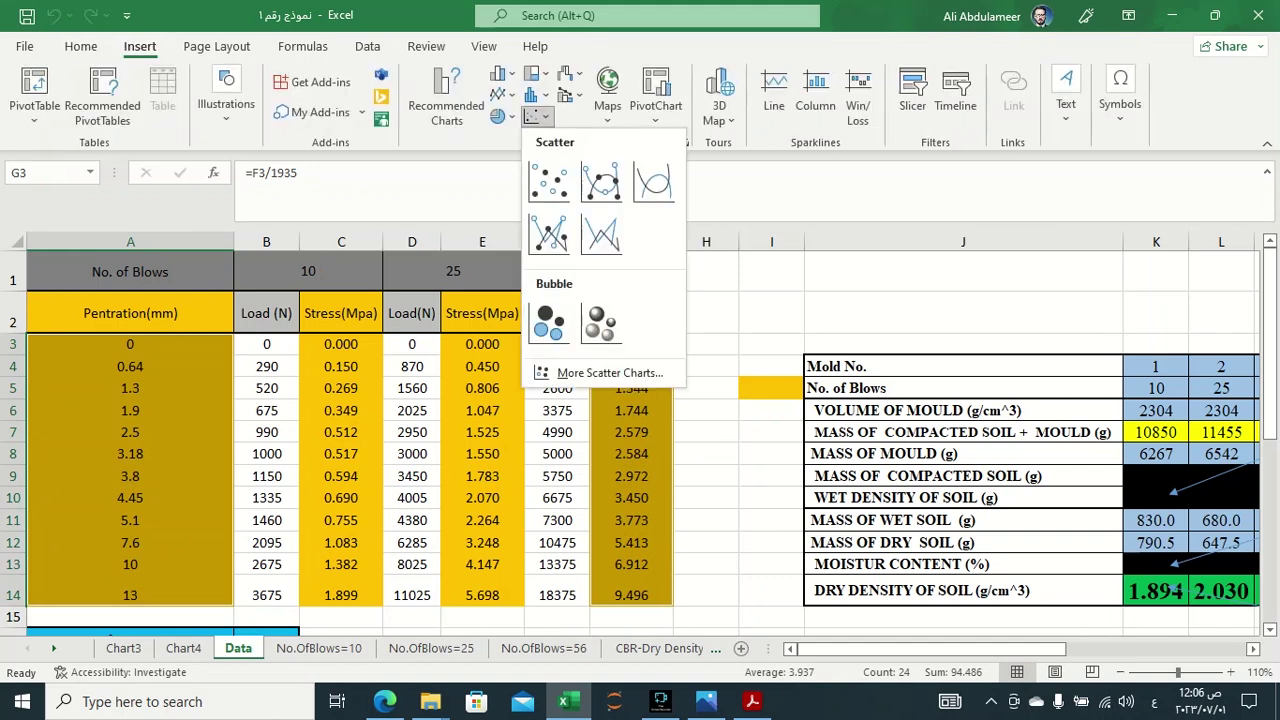
click(548, 182)
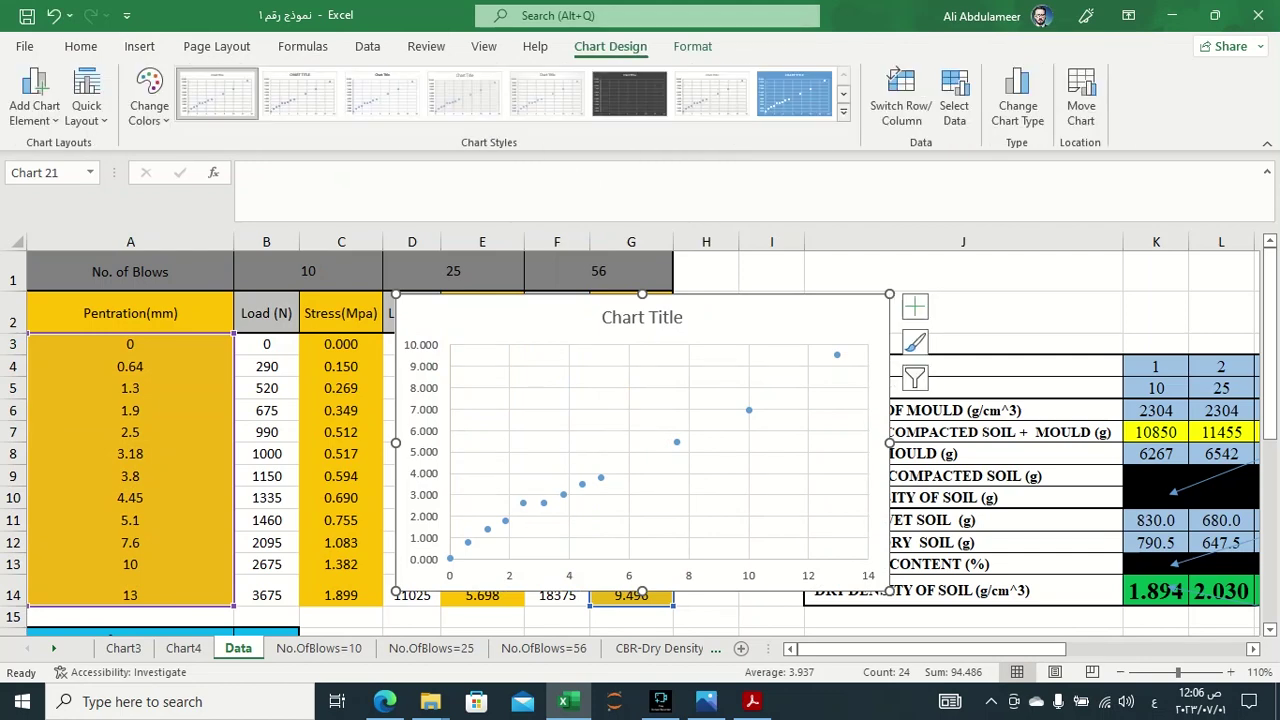
Move the chart onto a new sheet, Chart5.
right_click(515, 350)
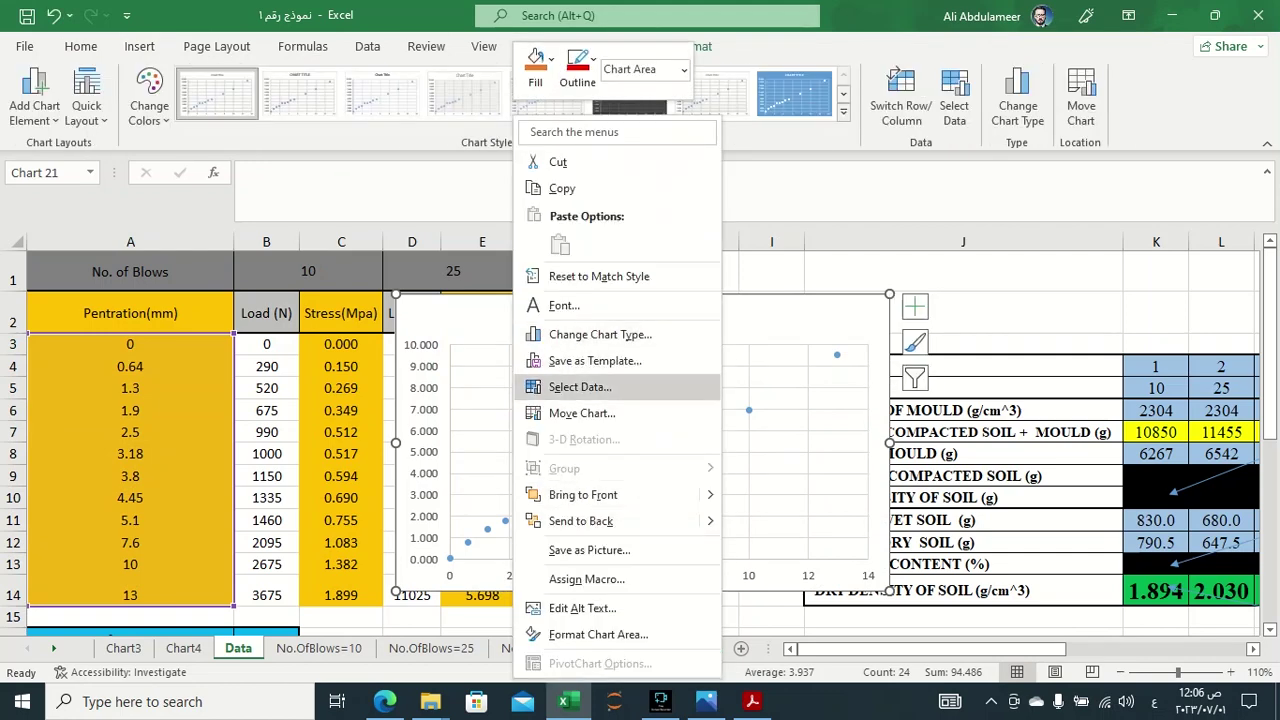
click(582, 413)
click(458, 385)
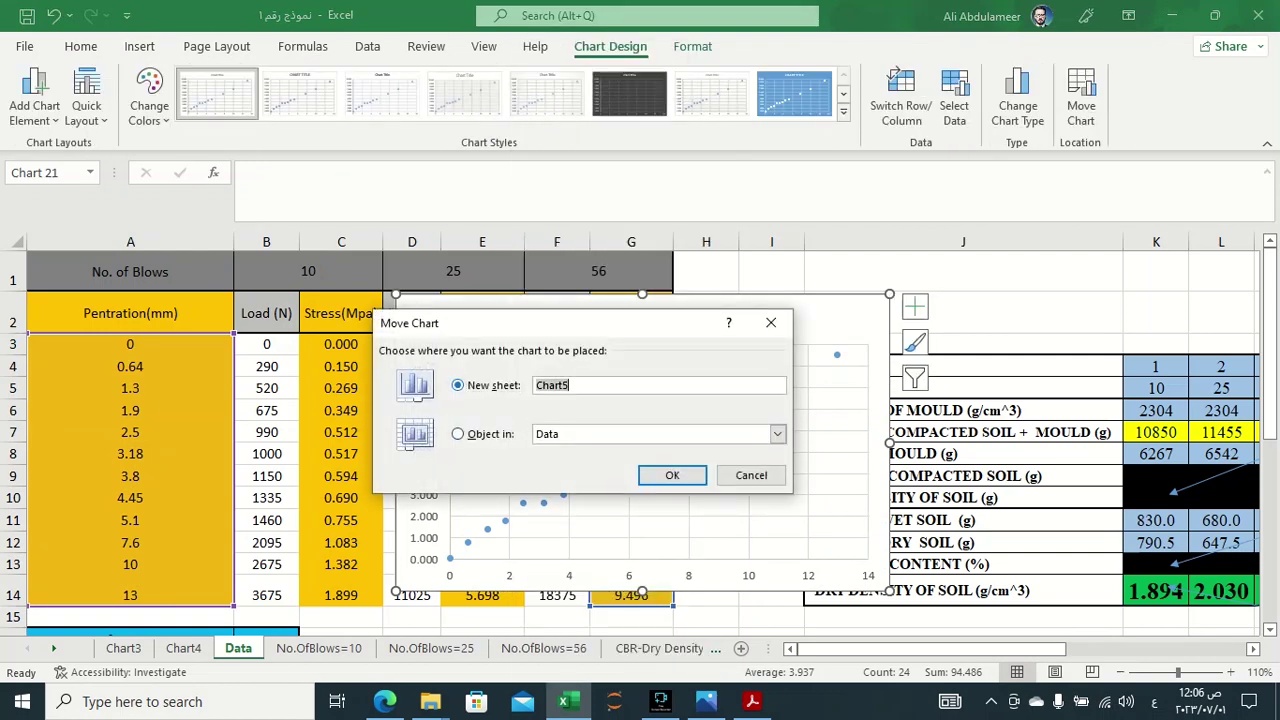
click(672, 475)
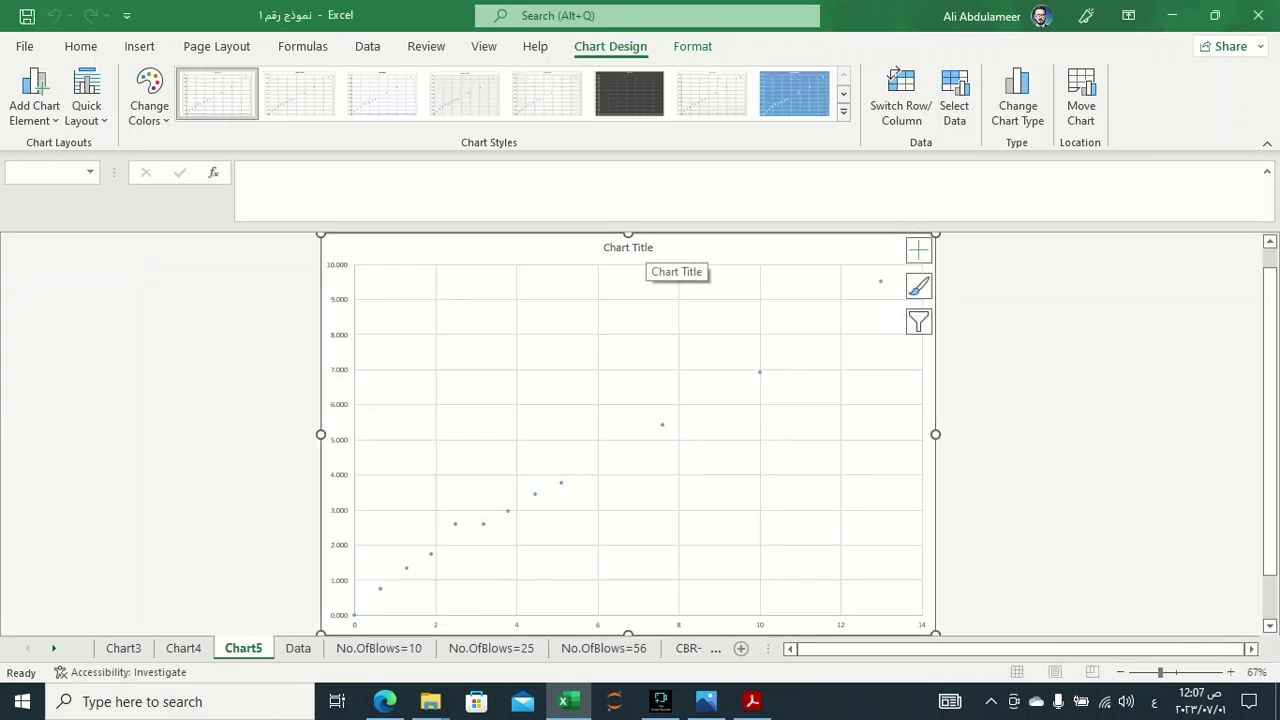
Add axis titles, a legend and a trendline to the Chart5 scatter chart.
click(634, 248)
click(918, 250)
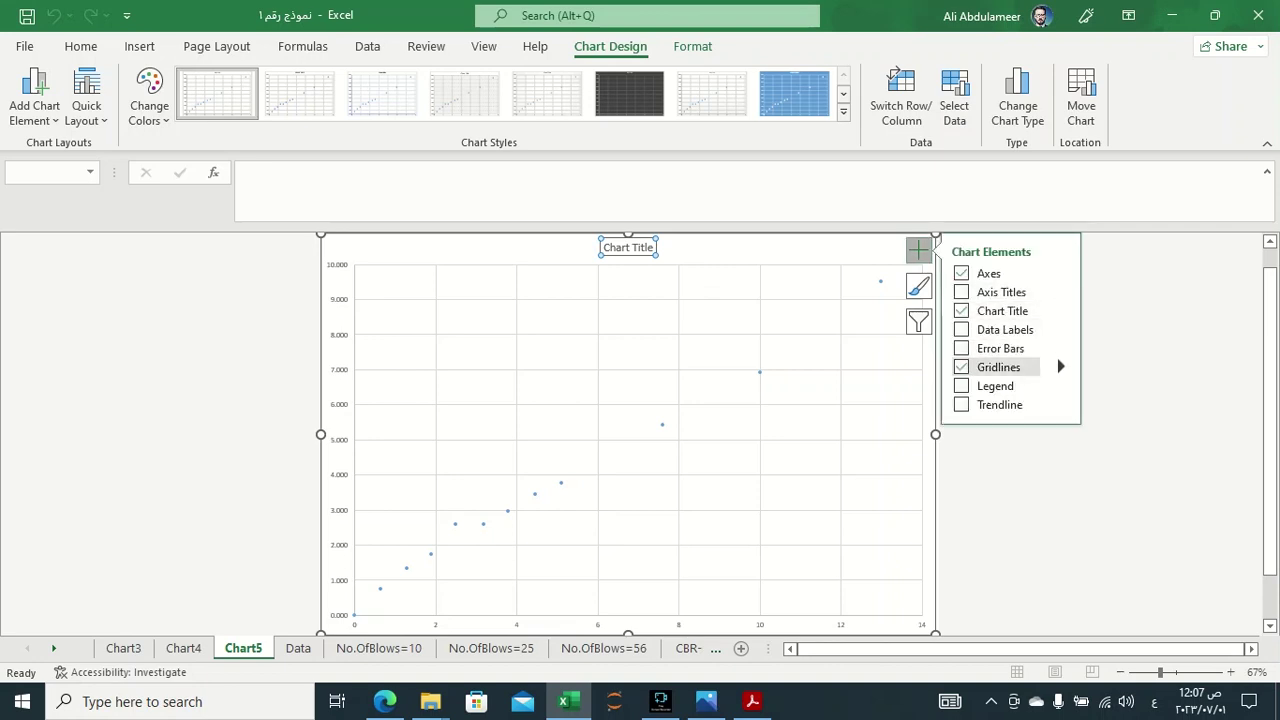
click(940, 285)
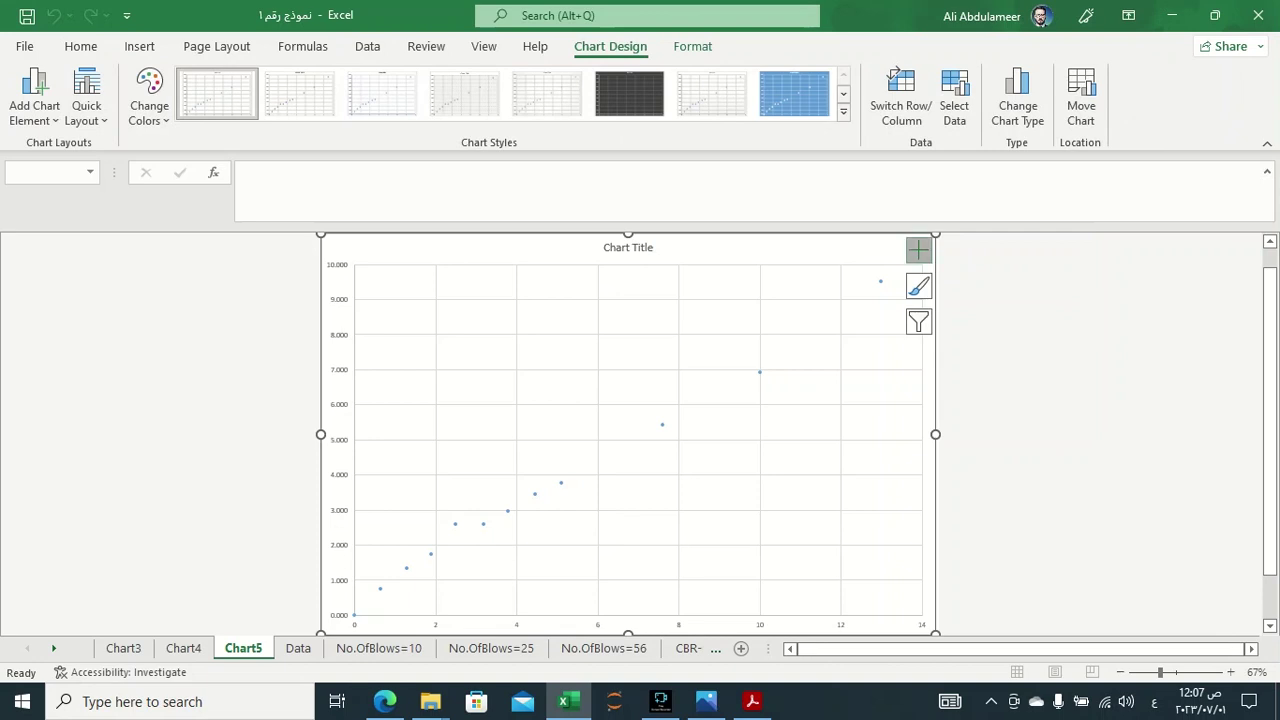
click(918, 250)
click(1000, 292)
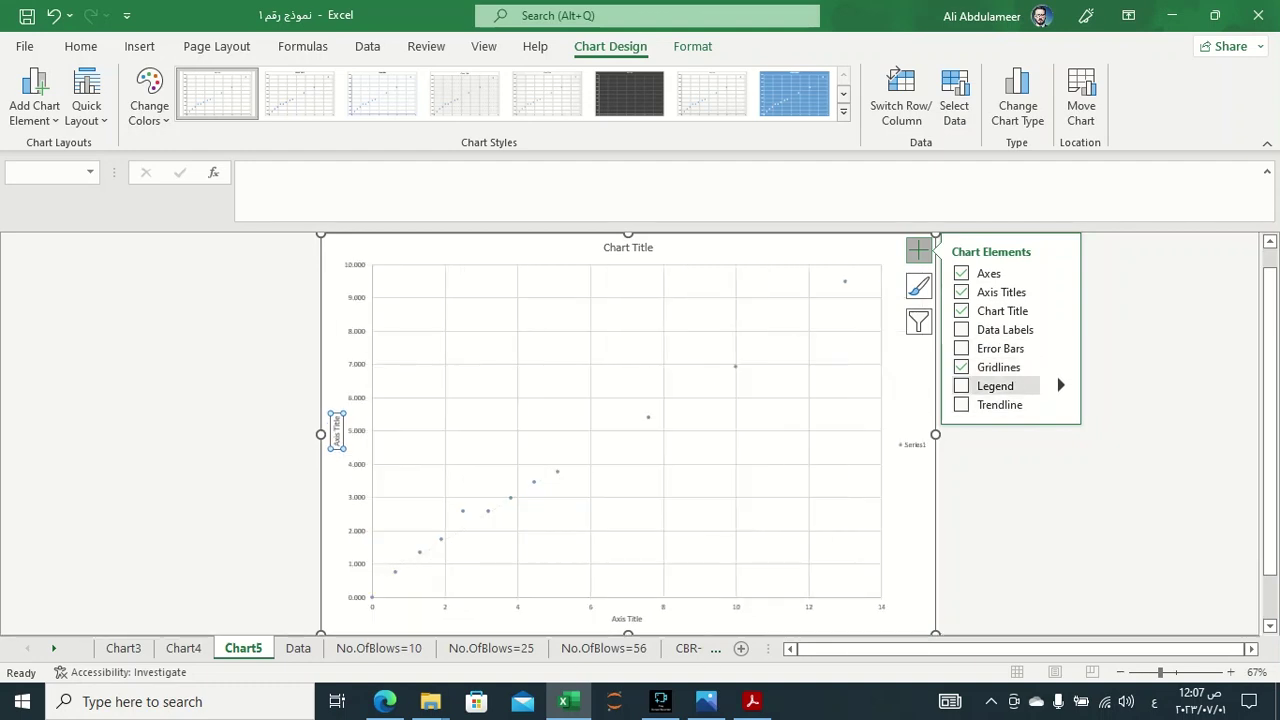
click(995, 386)
click(1000, 405)
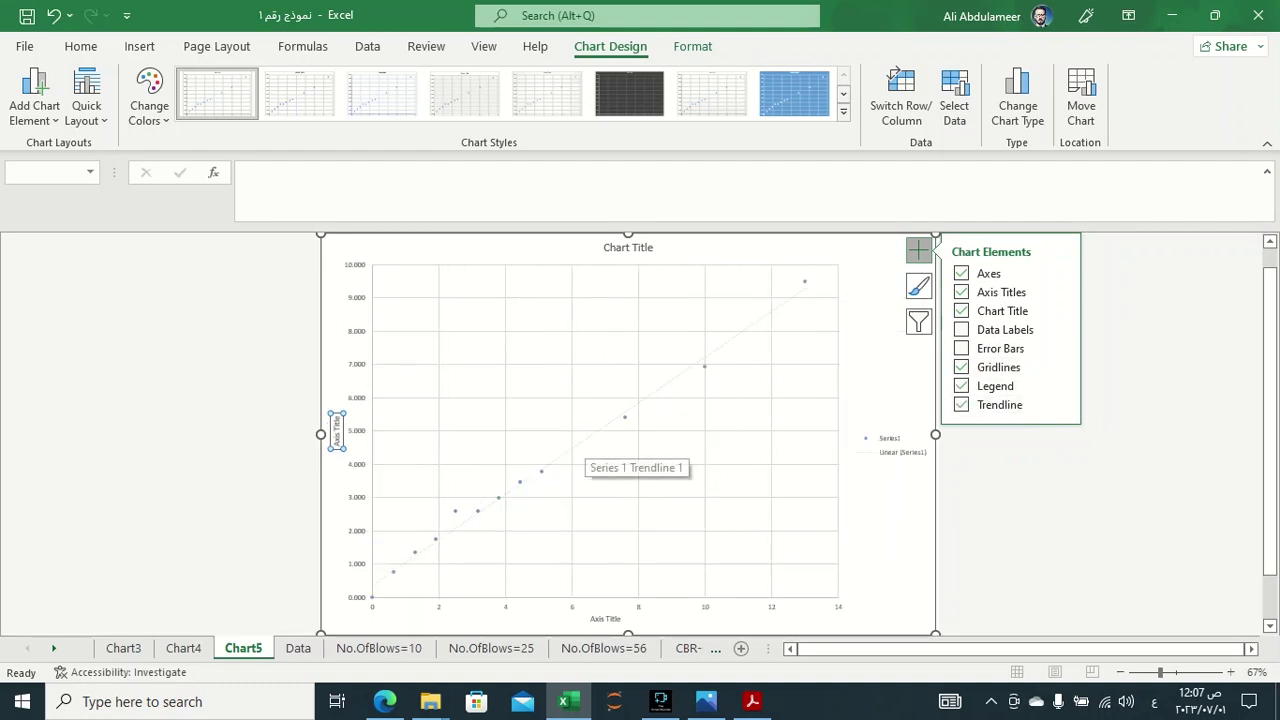
Change the trendline to a polynomial of order 6.
click(580, 444)
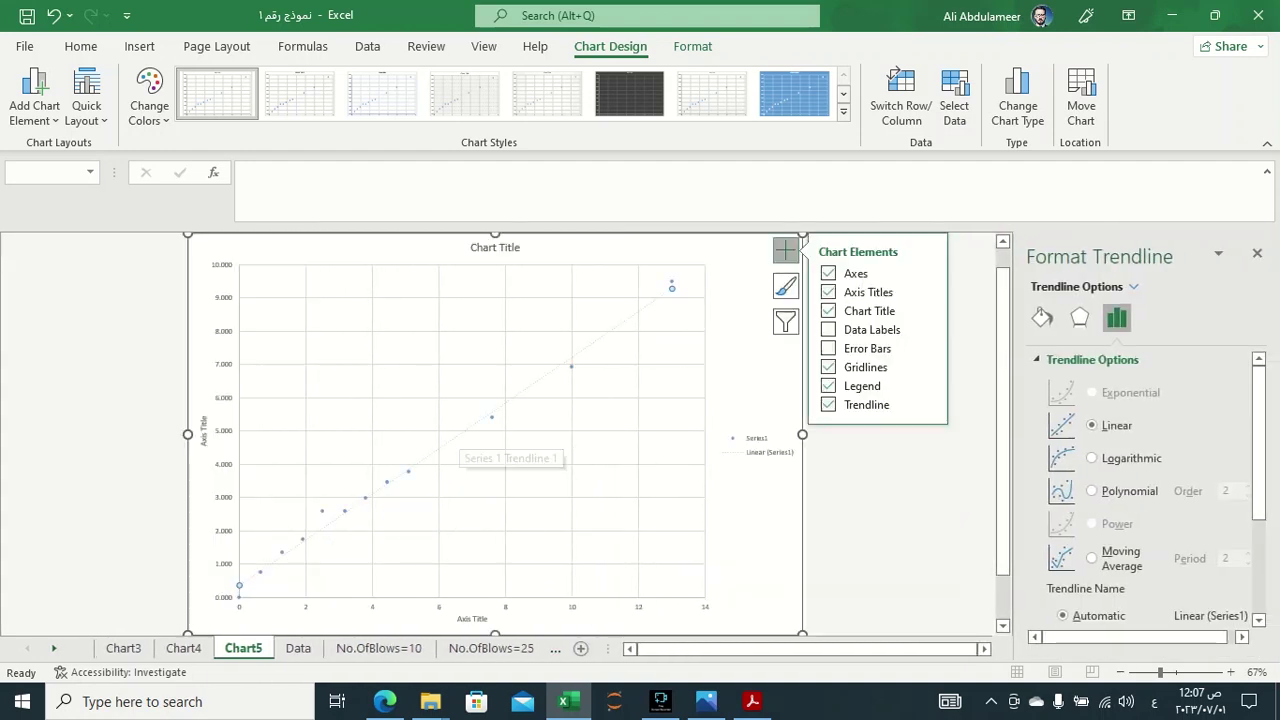
click(1092, 491)
click(1247, 486)
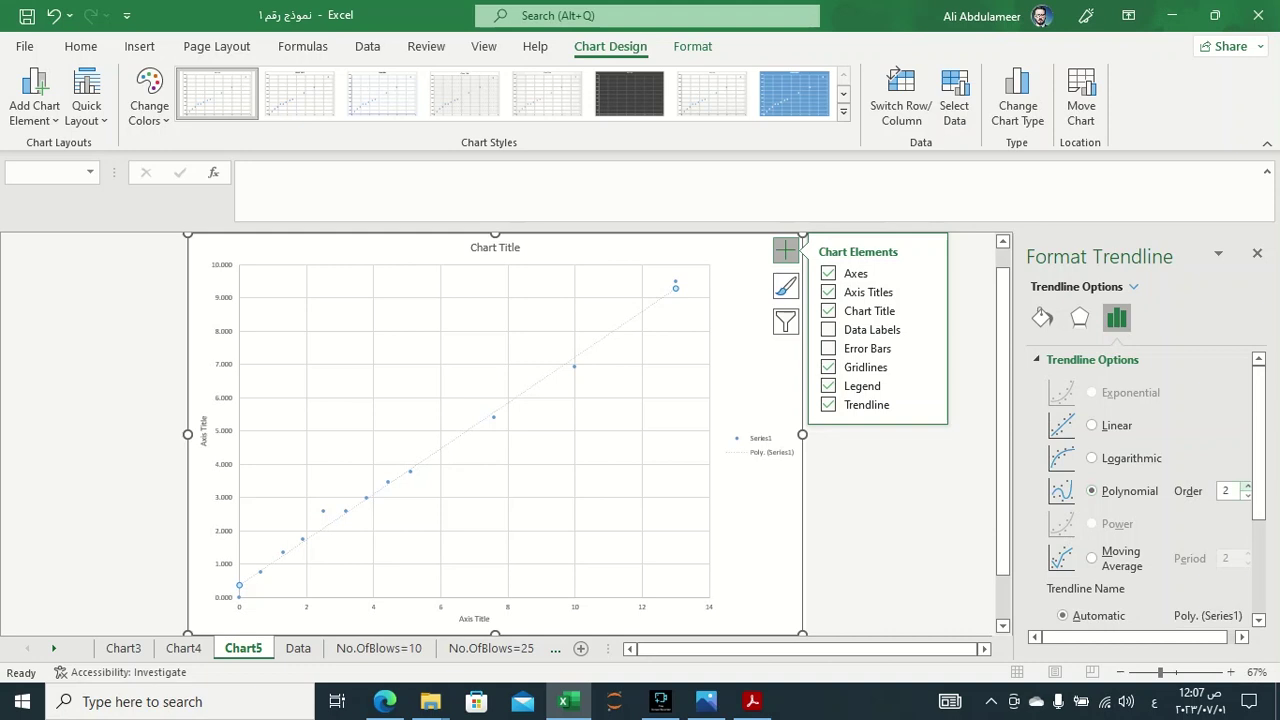
click(1247, 486)
click(1247, 495)
click(1247, 495)
scroll(1240, 495, down, 2)
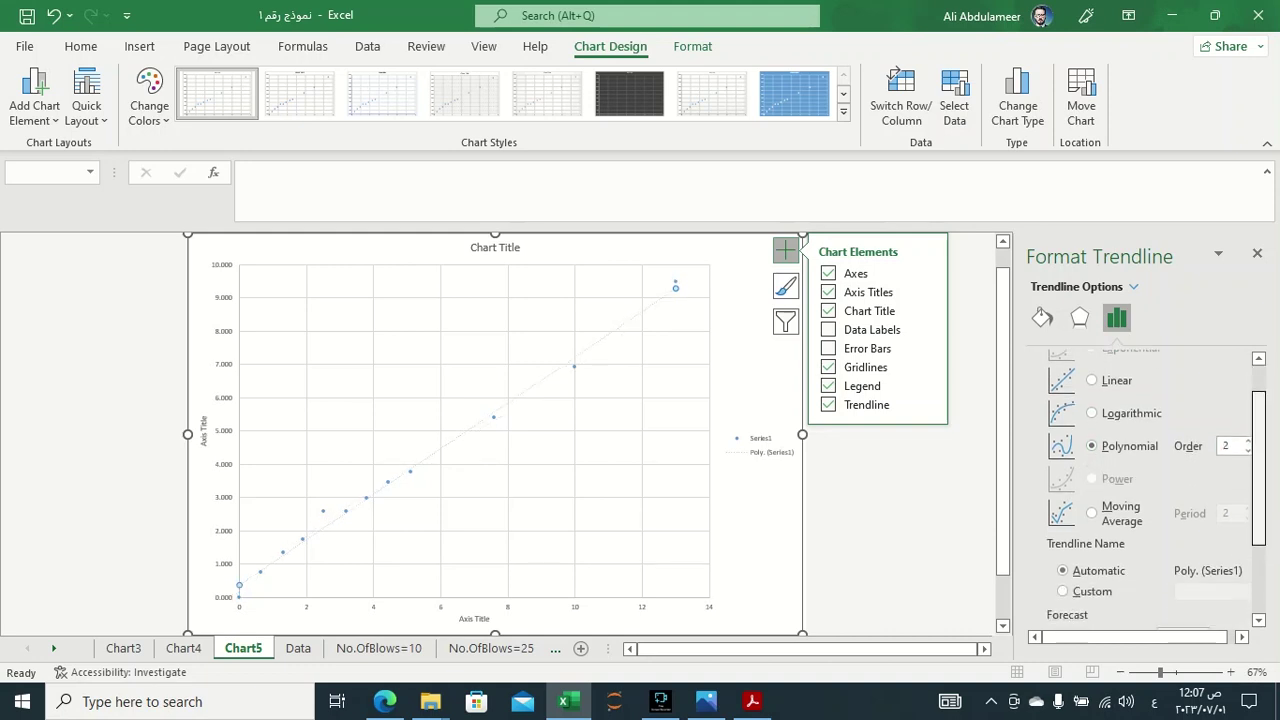
click(1247, 432)
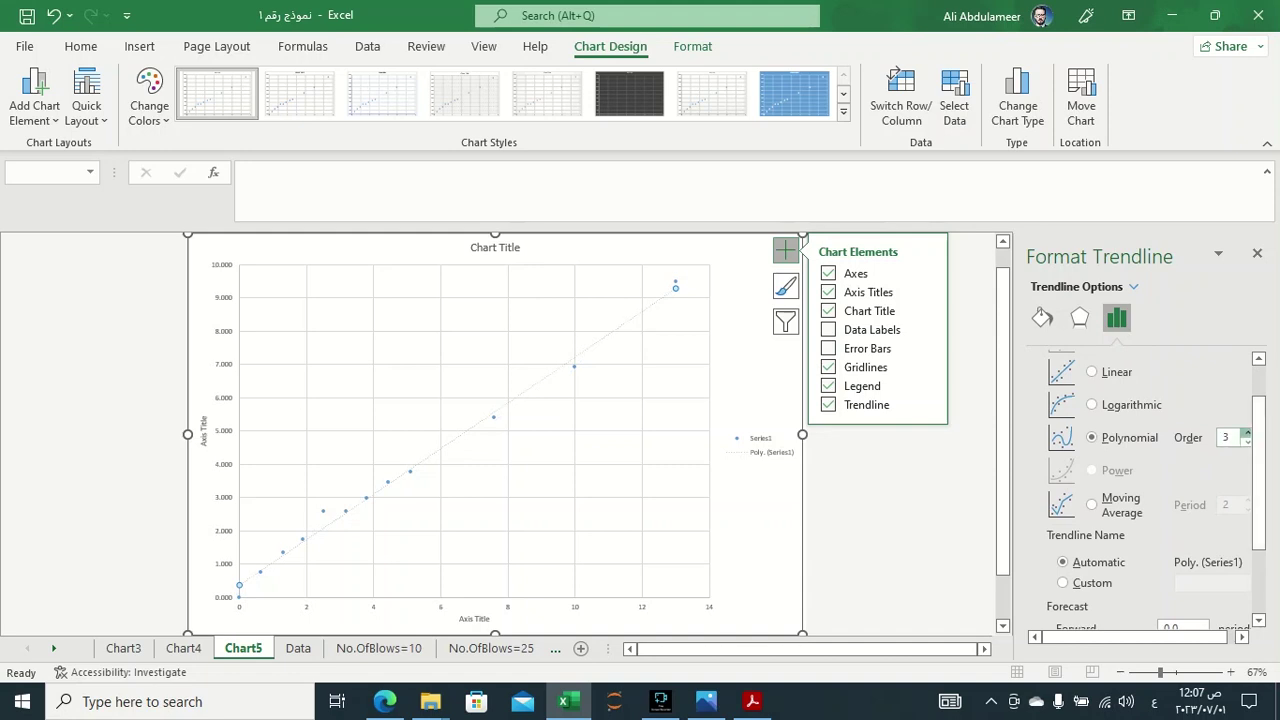
click(1247, 432)
click(1247, 432)
click(1247, 432)
key(Escape)
key(Escape)
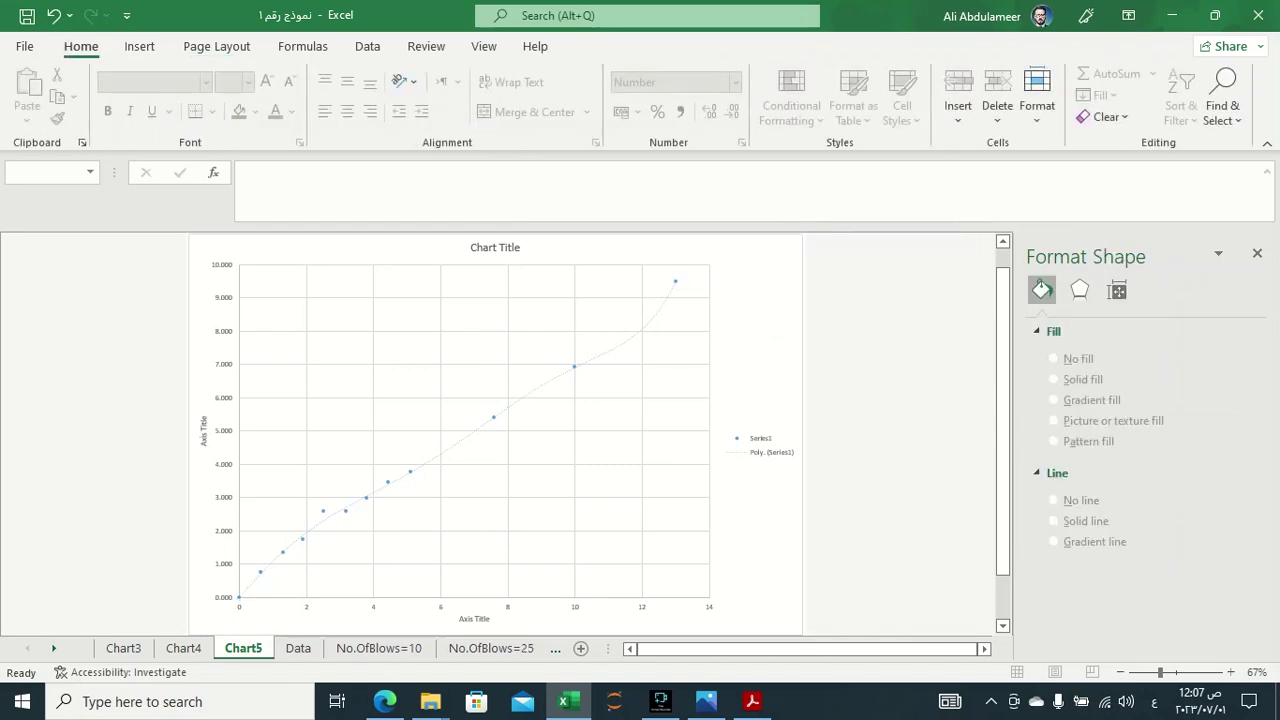
Look over the No.OfBlows=25 and No.OfBlows=56 charts, then scroll the Data sheet to columns I–S.
click(491, 648)
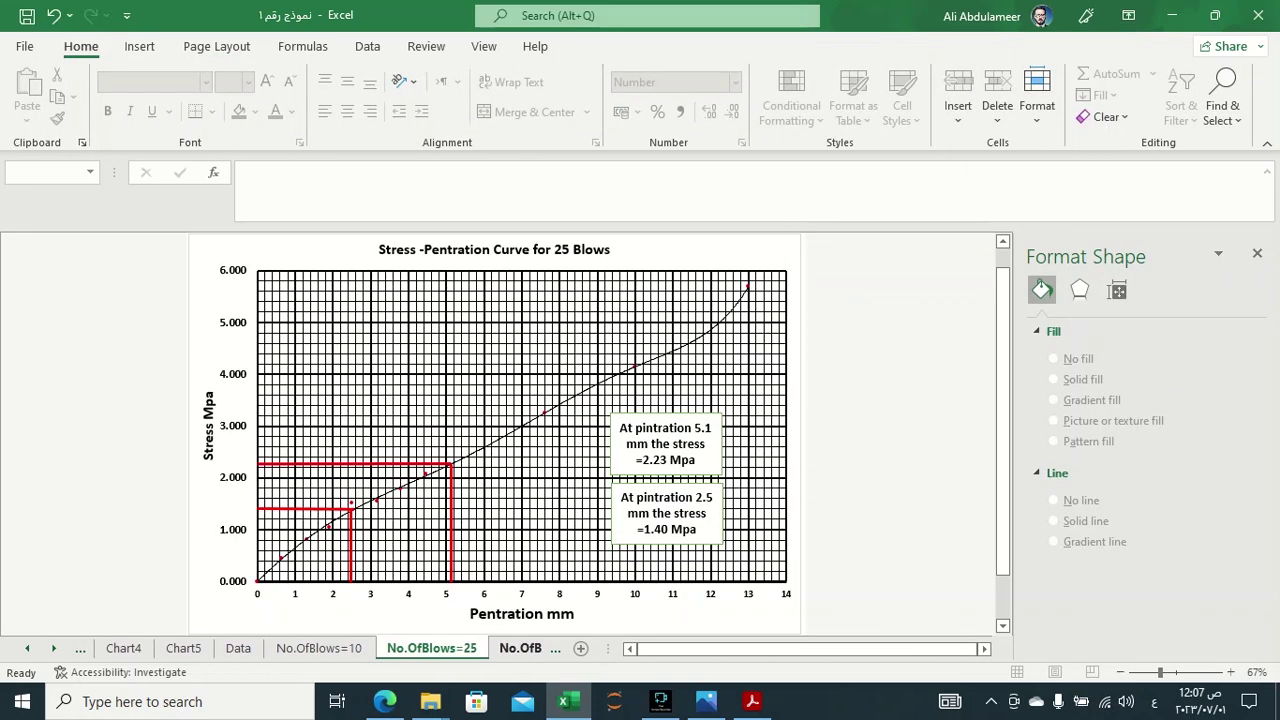
click(520, 648)
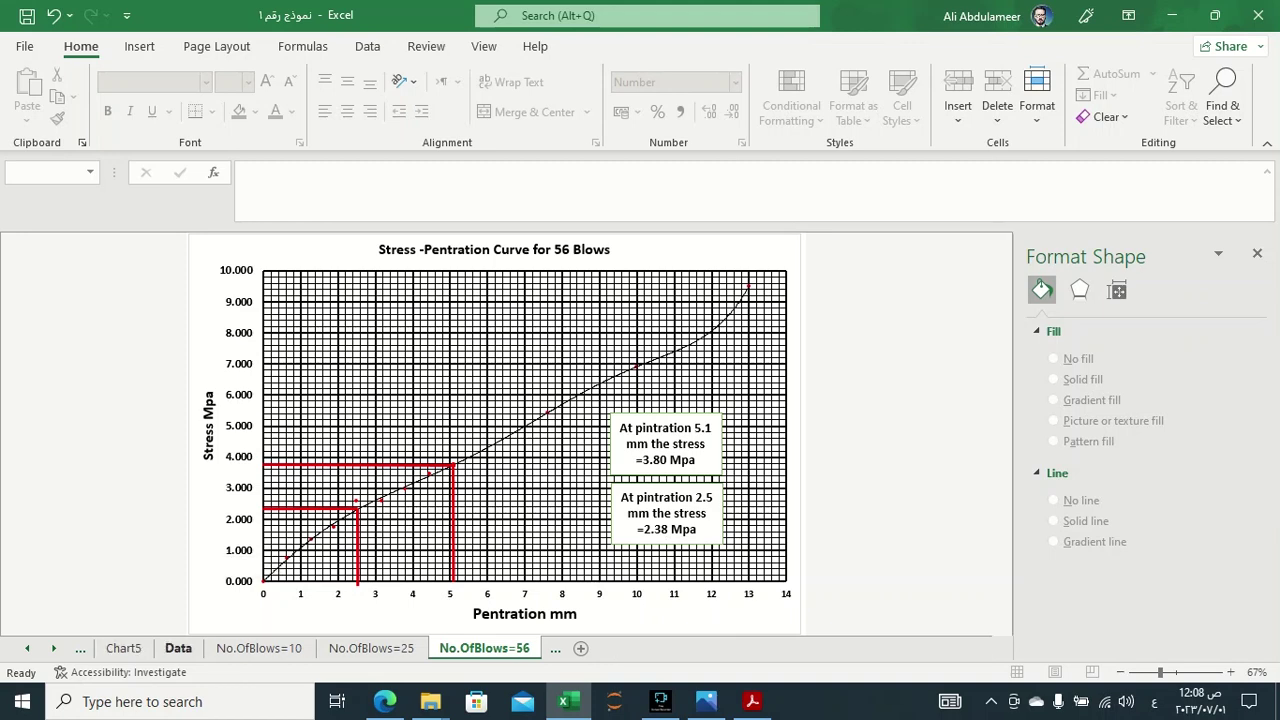
click(178, 648)
drag(712, 648, 805, 648)
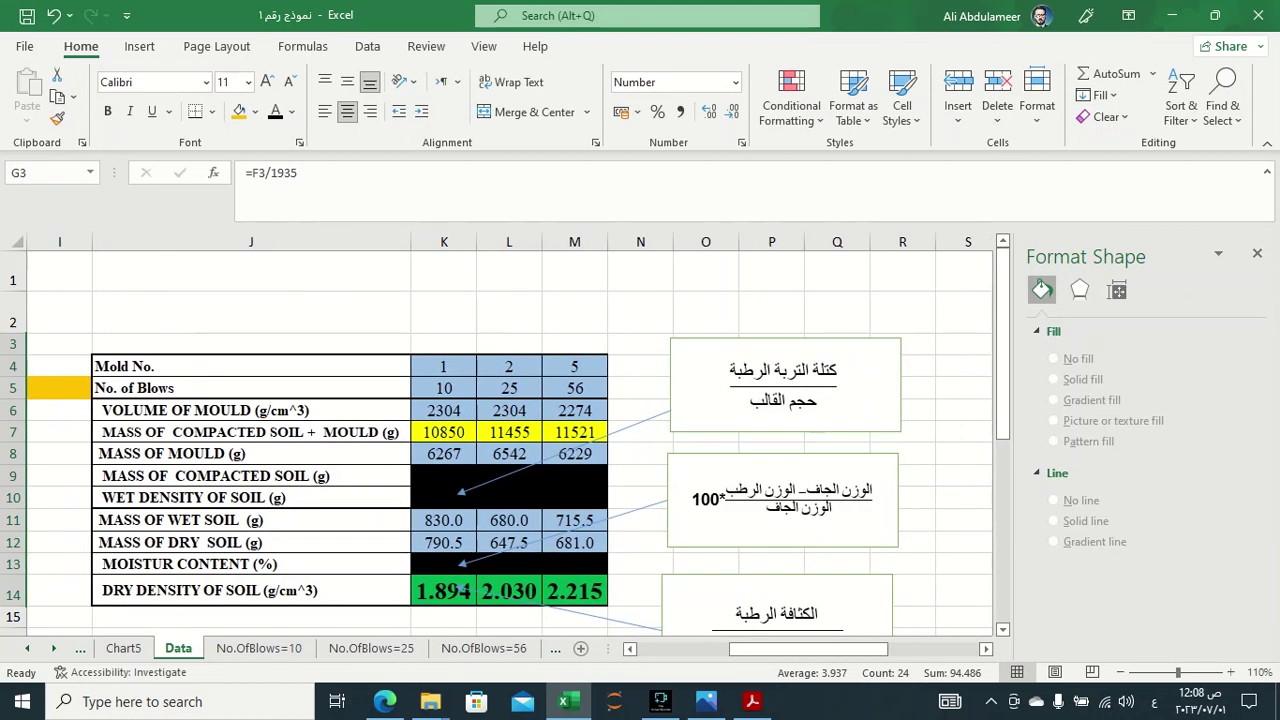
Inspect the CBR 10 formula in U4, then bring up the No.OfBlows=10 chart sheet.
drag(805, 648, 900, 648)
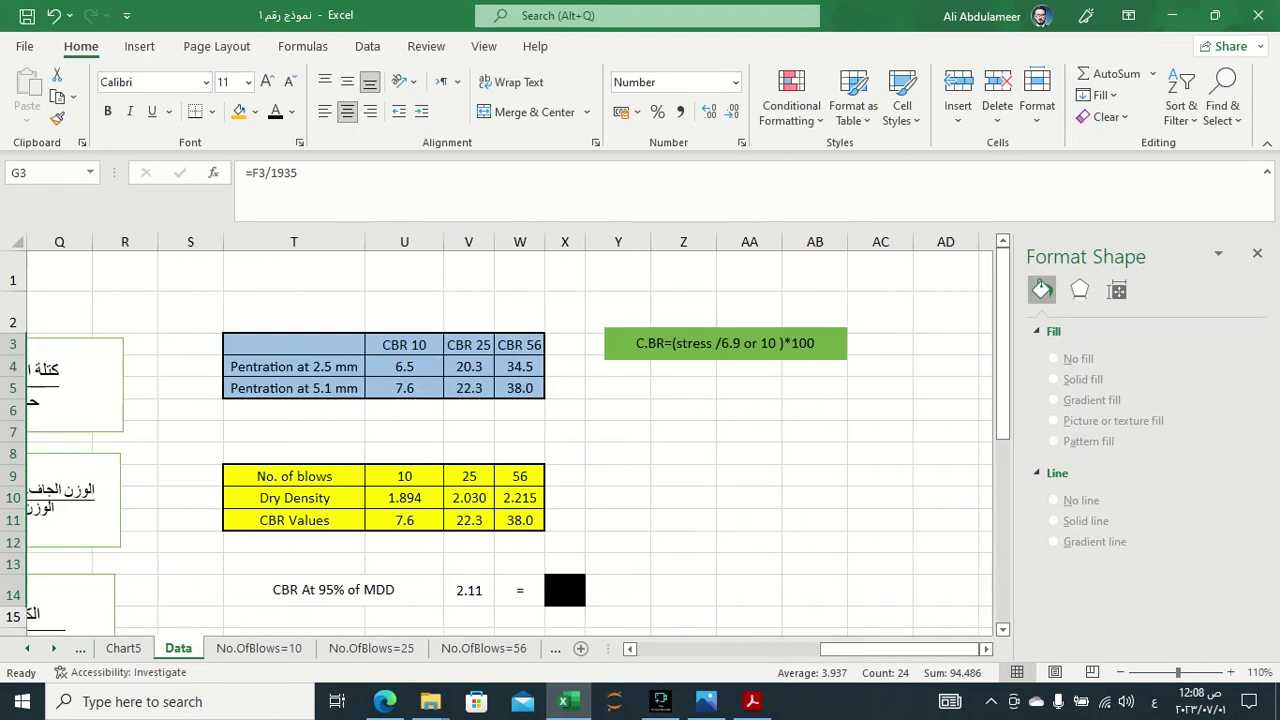
click(404, 366)
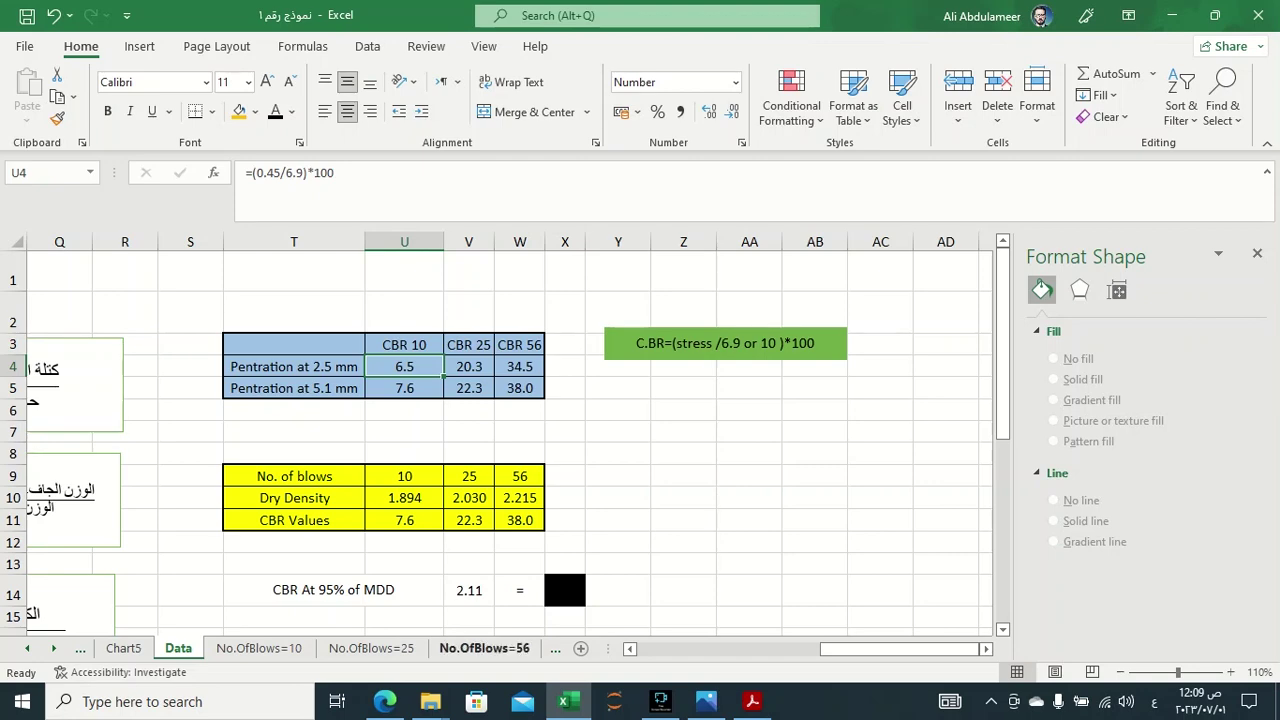
click(259, 648)
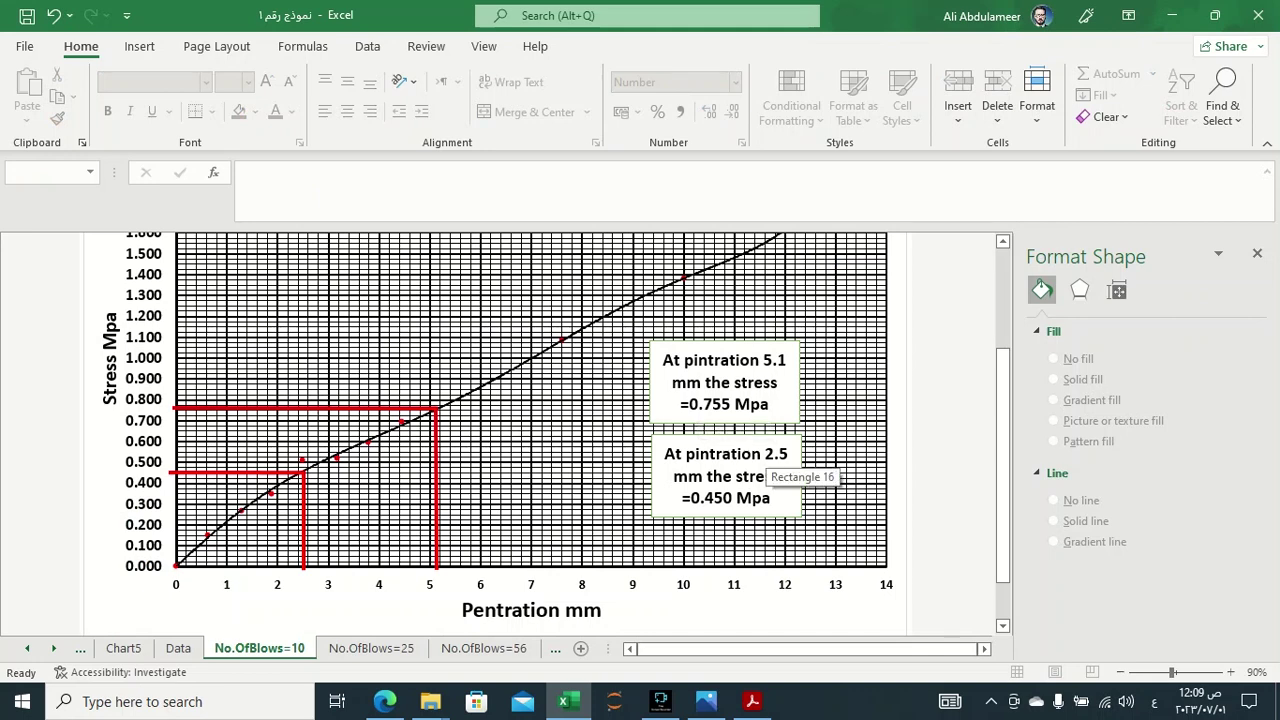
Highlight the 0.450 MPa stress value in the chart's 2.5 mm note, then return to the Data sheet.
click(700, 498)
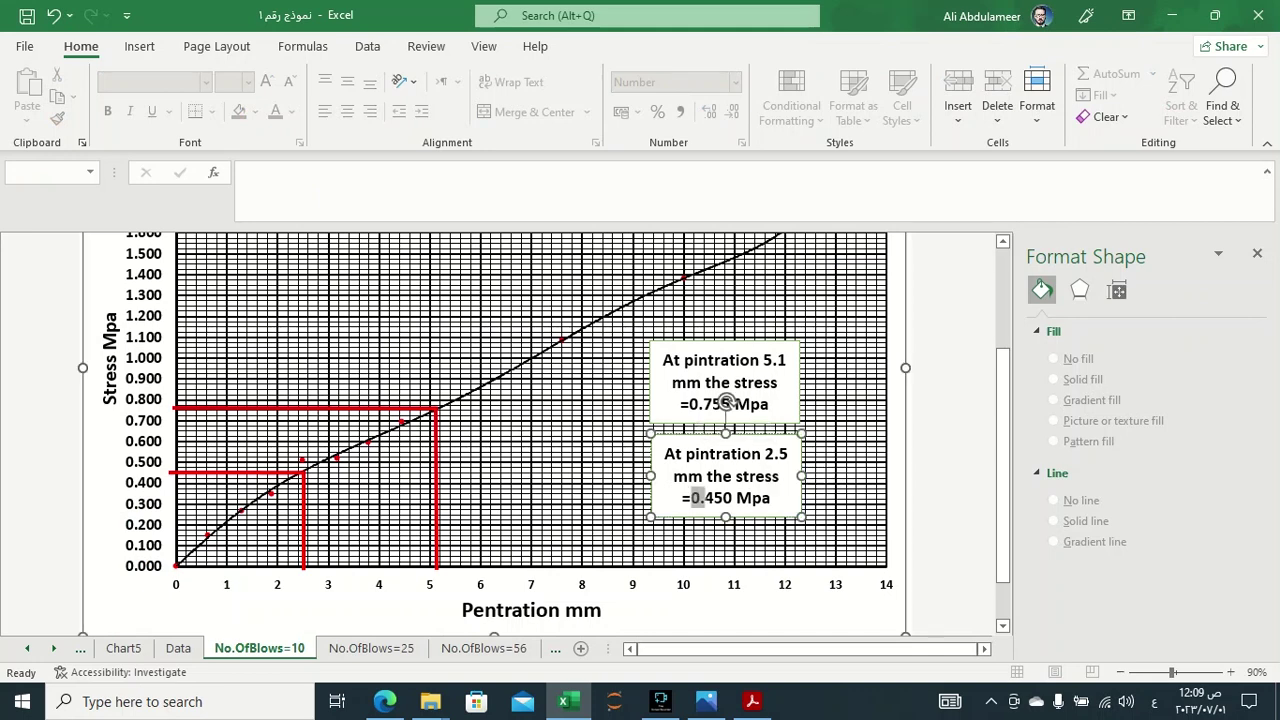
drag(692, 498, 733, 498)
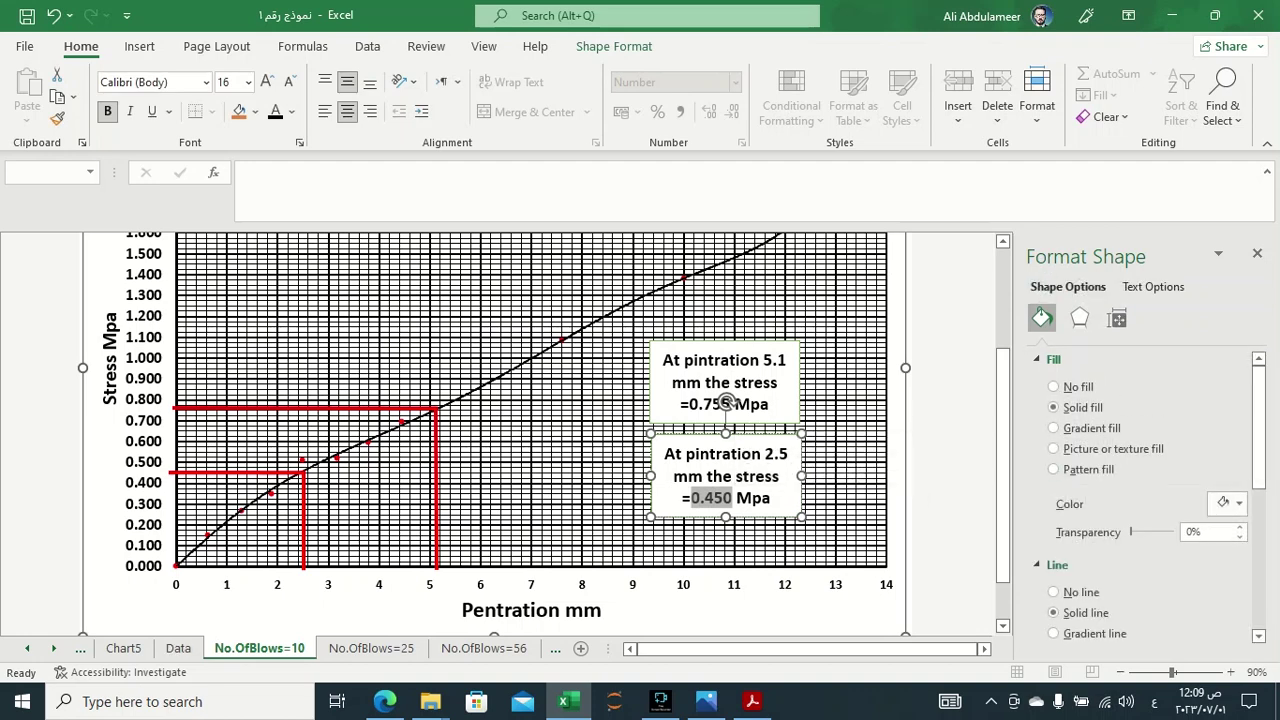
click(178, 648)
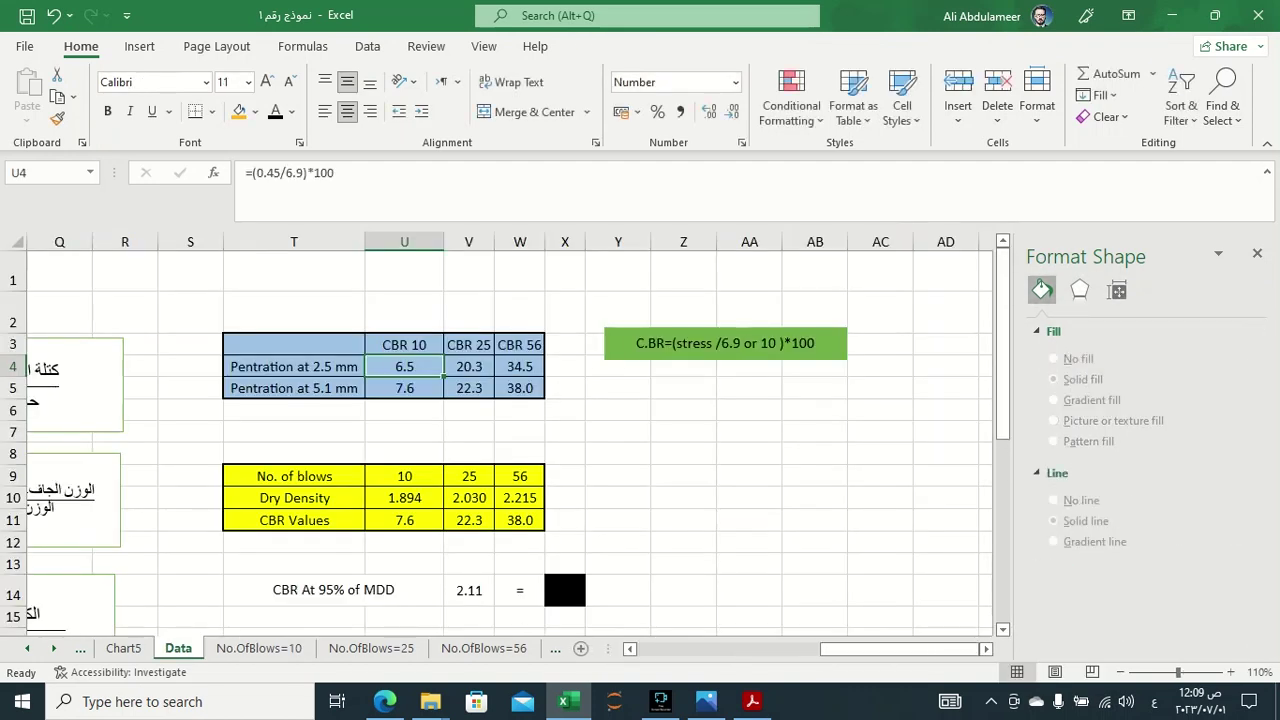
Review U4's formula =(0.45/6.9)*100 without changing it, then check the 5.1 mm CBR 10 formula.
drag(335, 173, 247, 173)
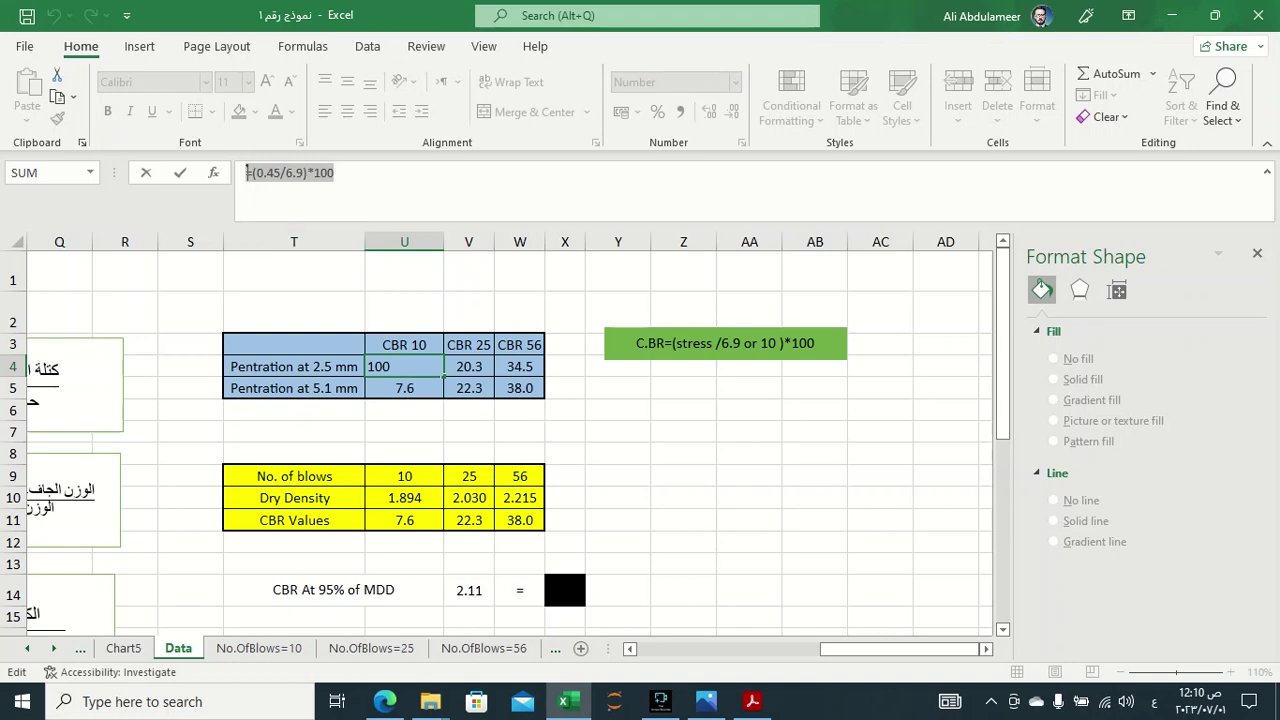
text(=)
key(Left)
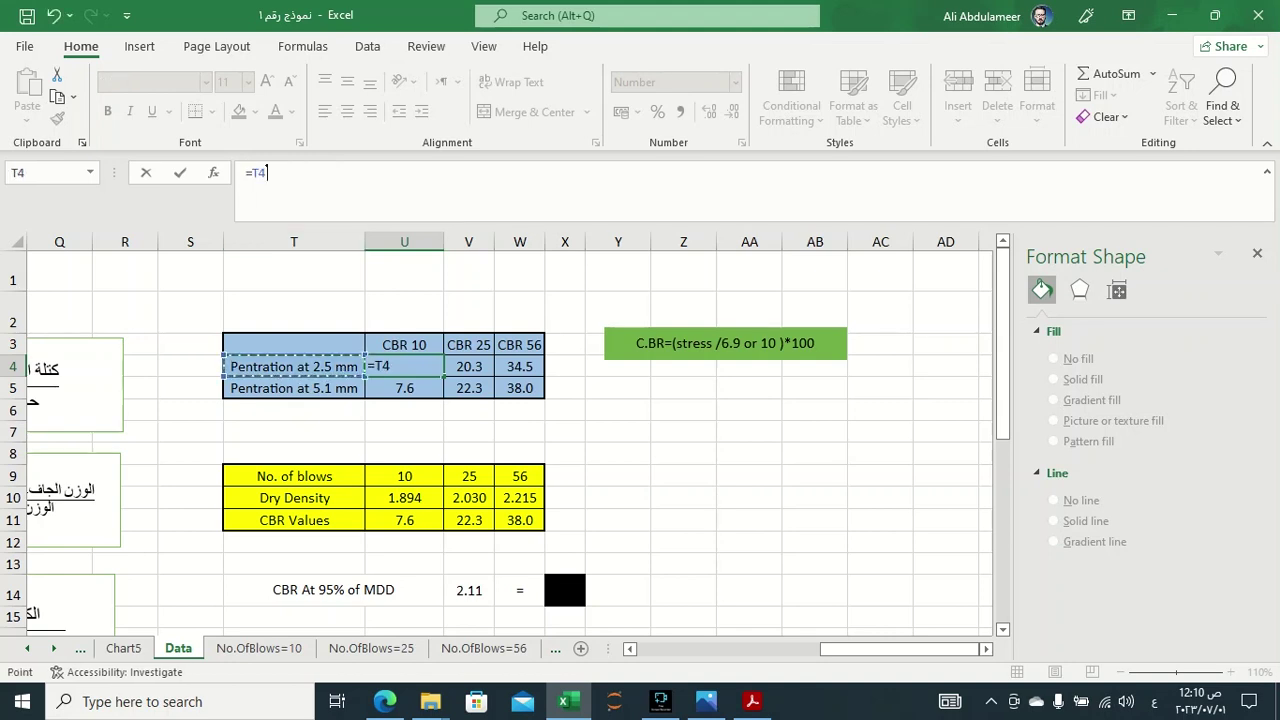
key(Escape)
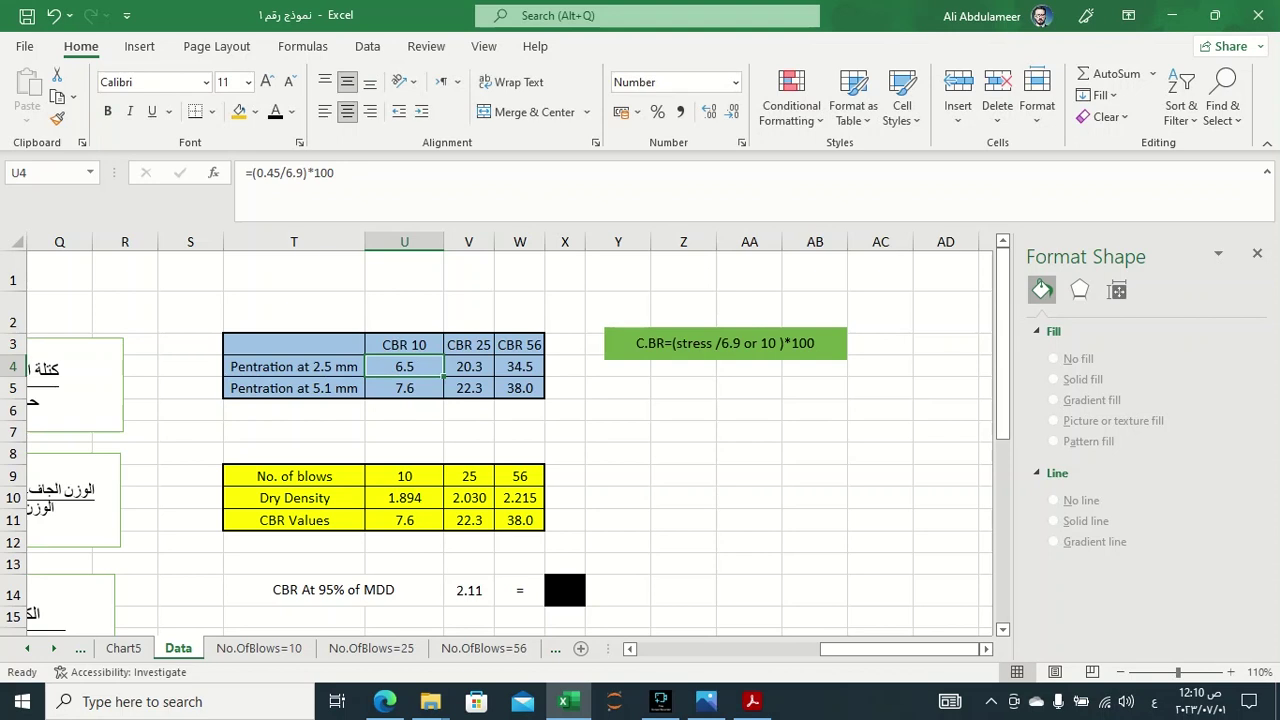
click(404, 388)
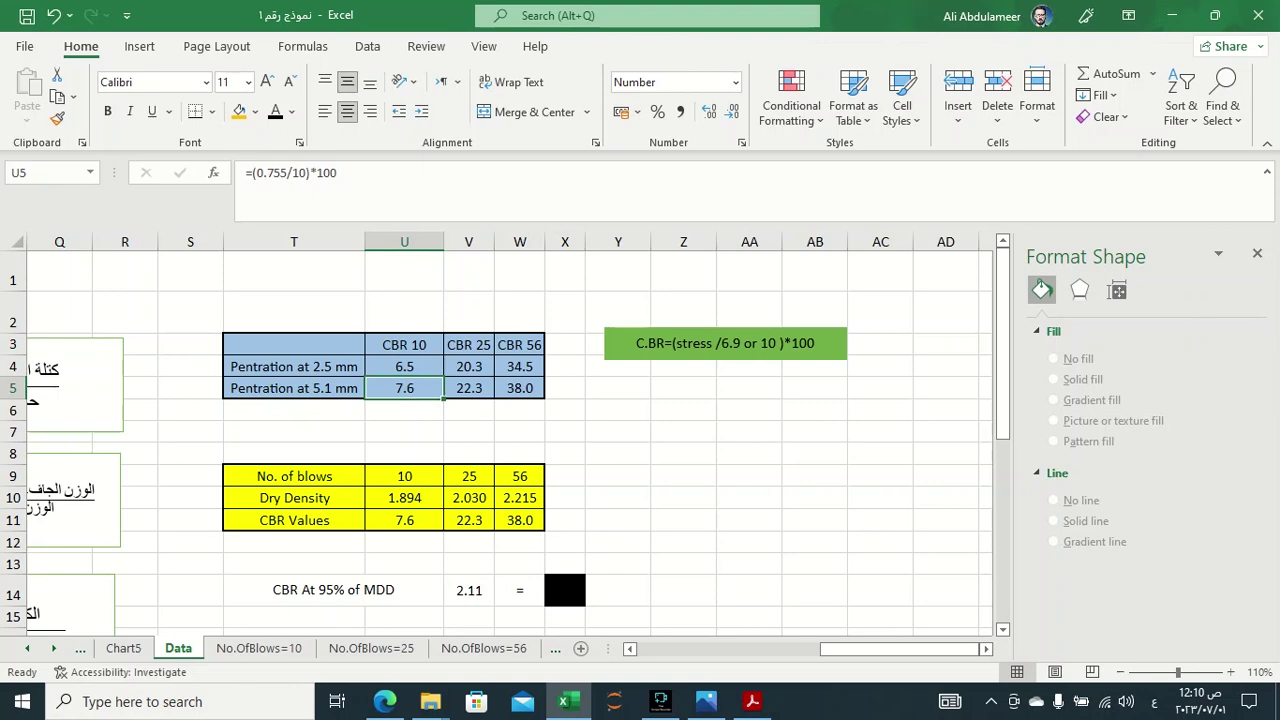
Point out the 0.755 MPa reading on the No.OfBlows=10 chart, then go back to the Data sheet.
click(259, 648)
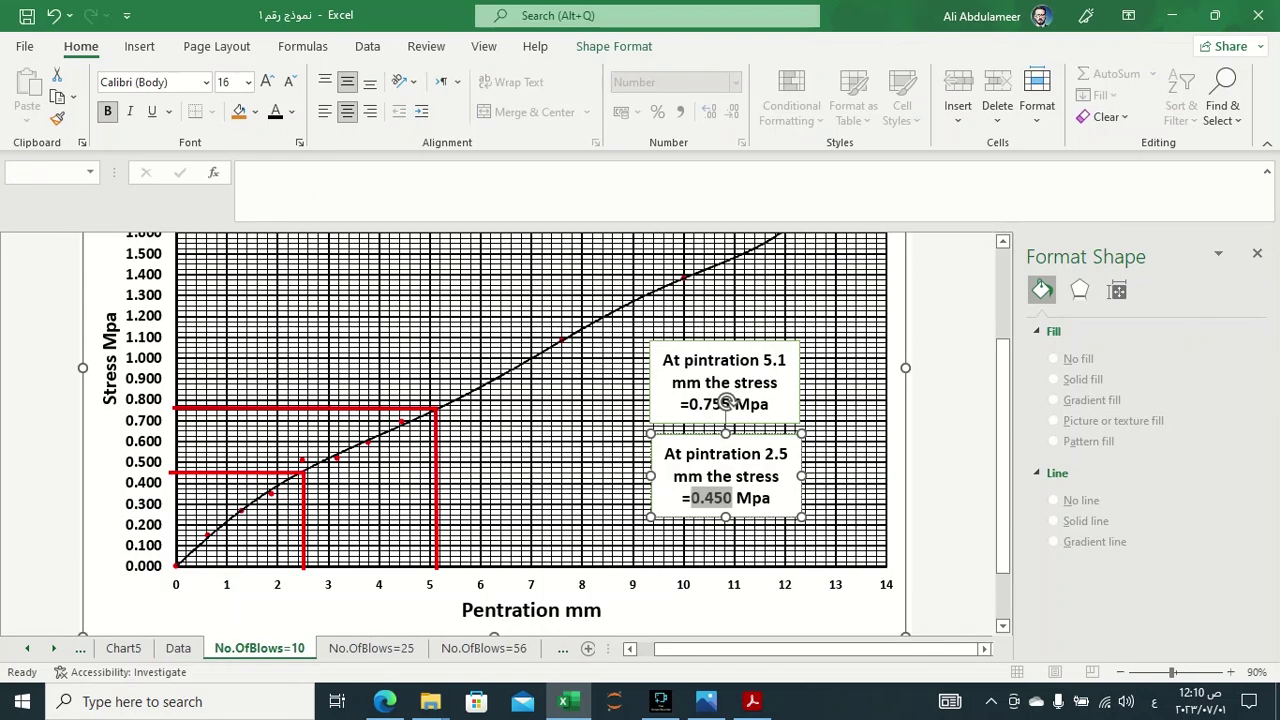
click(702, 404)
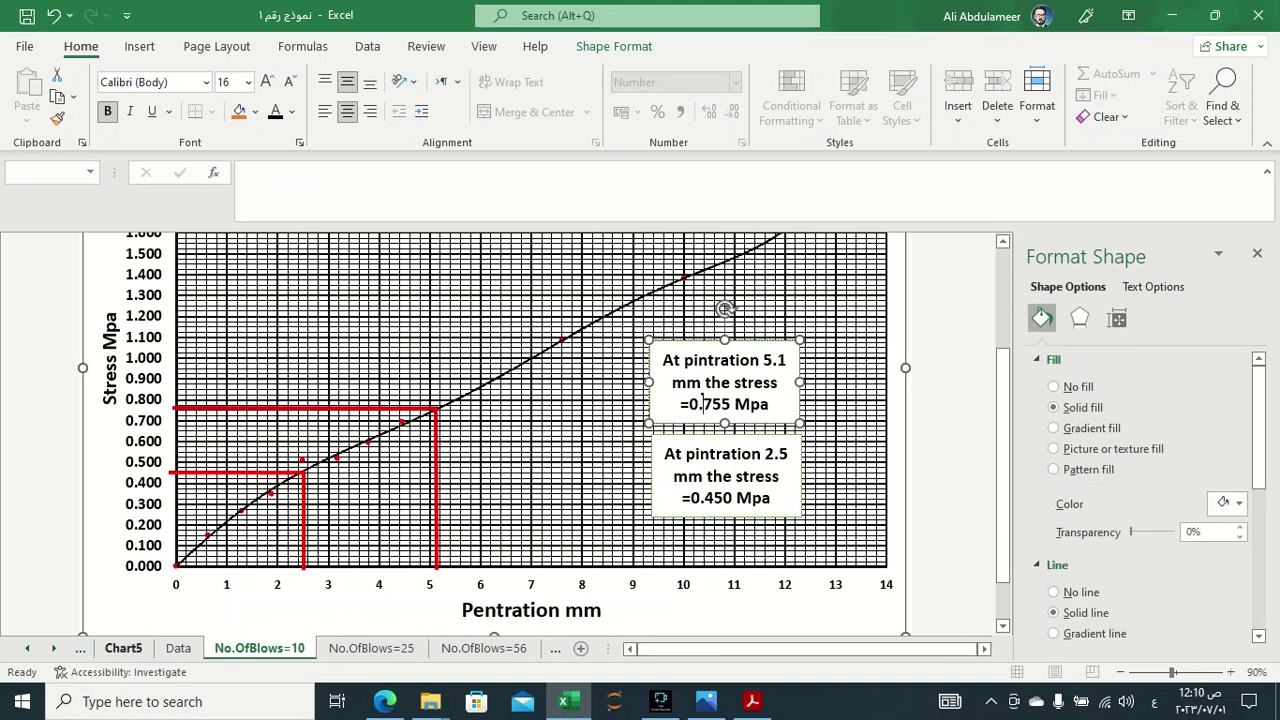
key(ctrl+Page_Up)
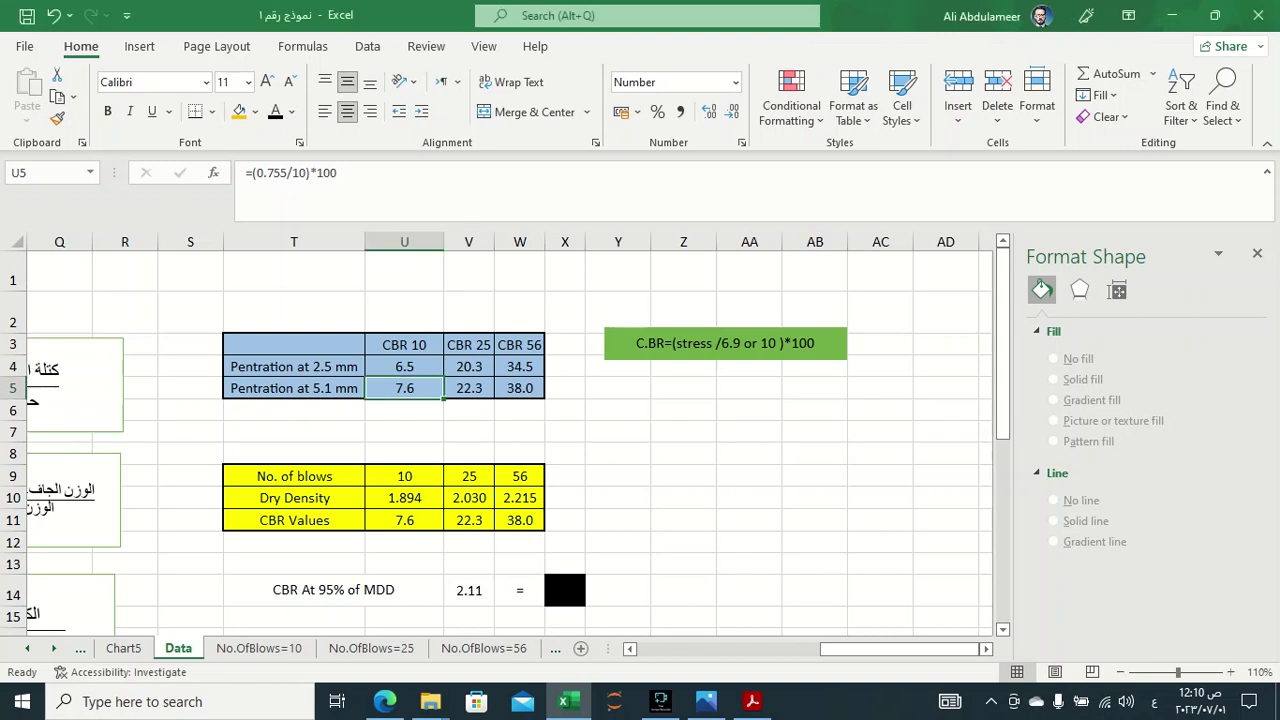
click(475, 367)
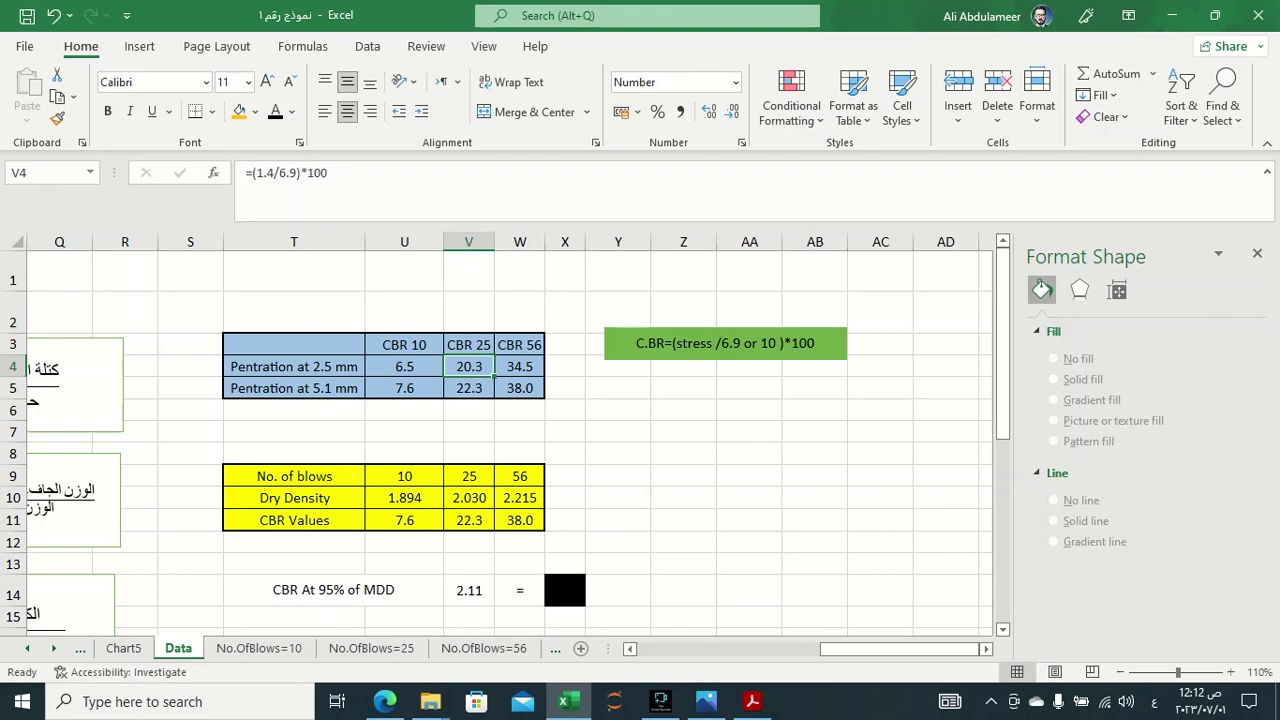
Bring the mould table into view and show Cylenders.jpg of moulds 5, 1 and 2 in Photos.
mouse_move(840, 648)
mouse_down()
mouse_move(780, 648)
mouse_move(791, 648)
mouse_up()
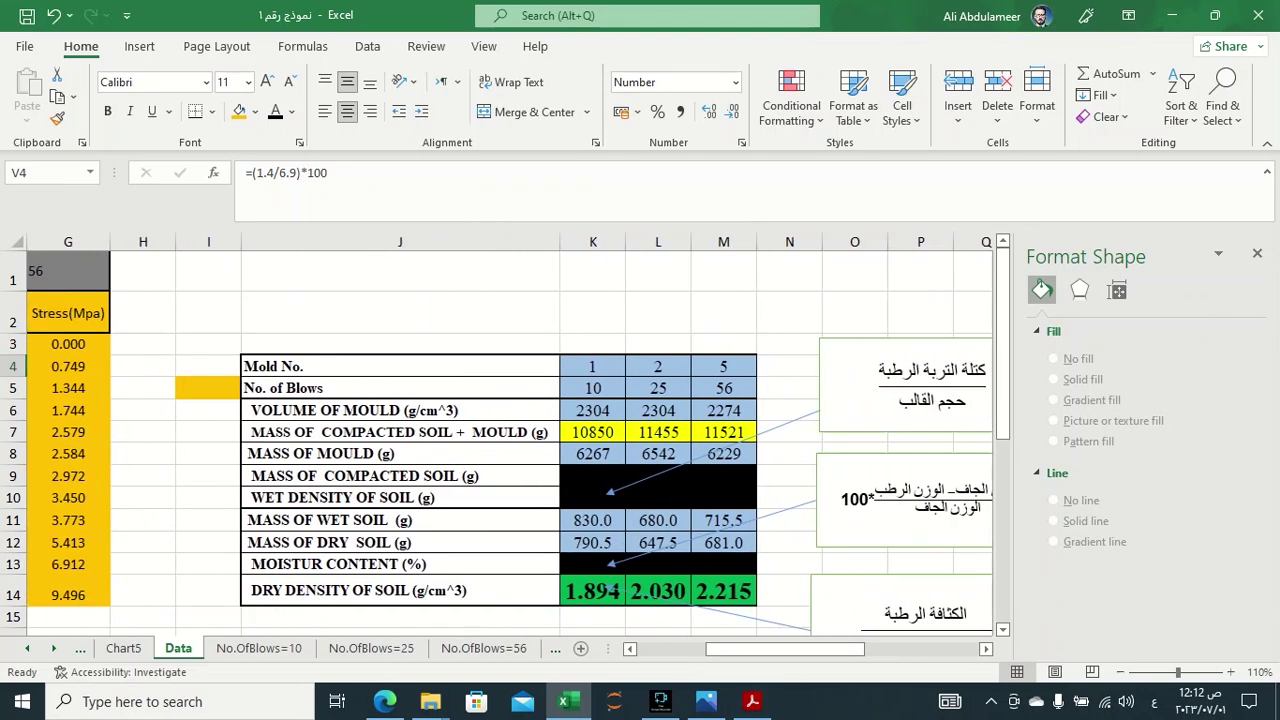
drag(1003, 340, 1003, 360)
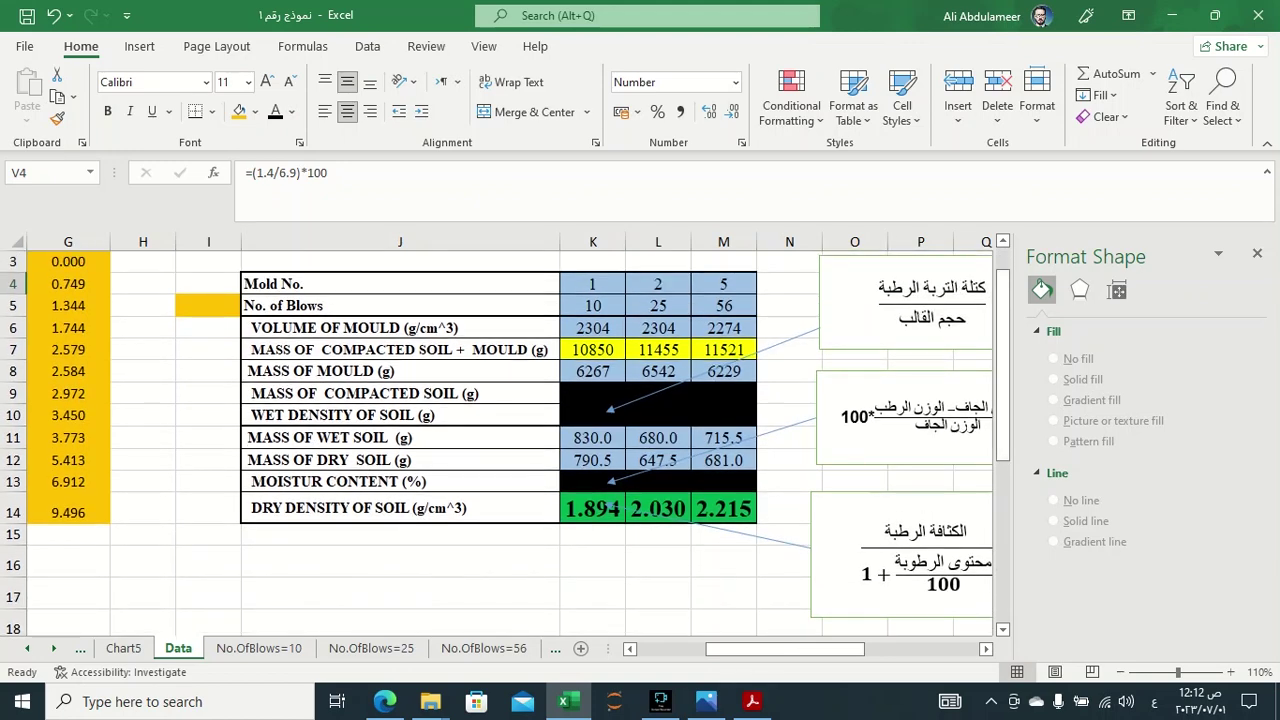
click(706, 701)
key(Right)
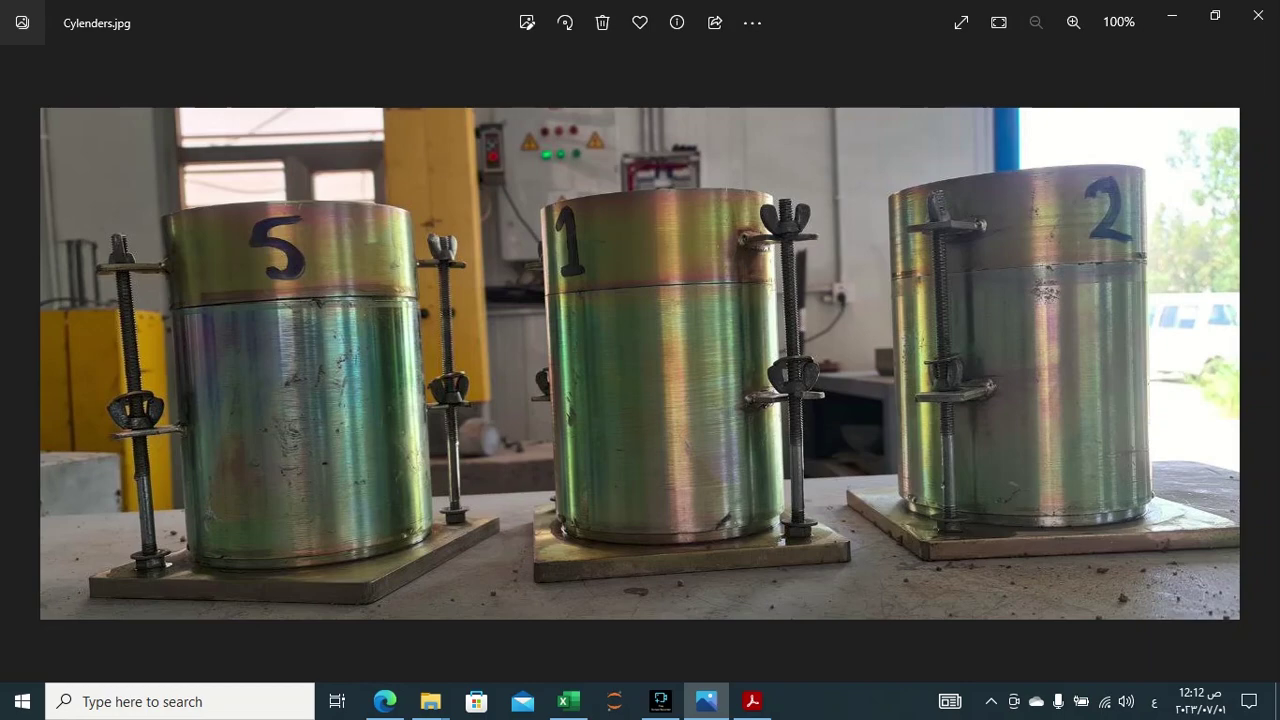
Switch from Photos back to the Excel workbook.
click(564, 701)
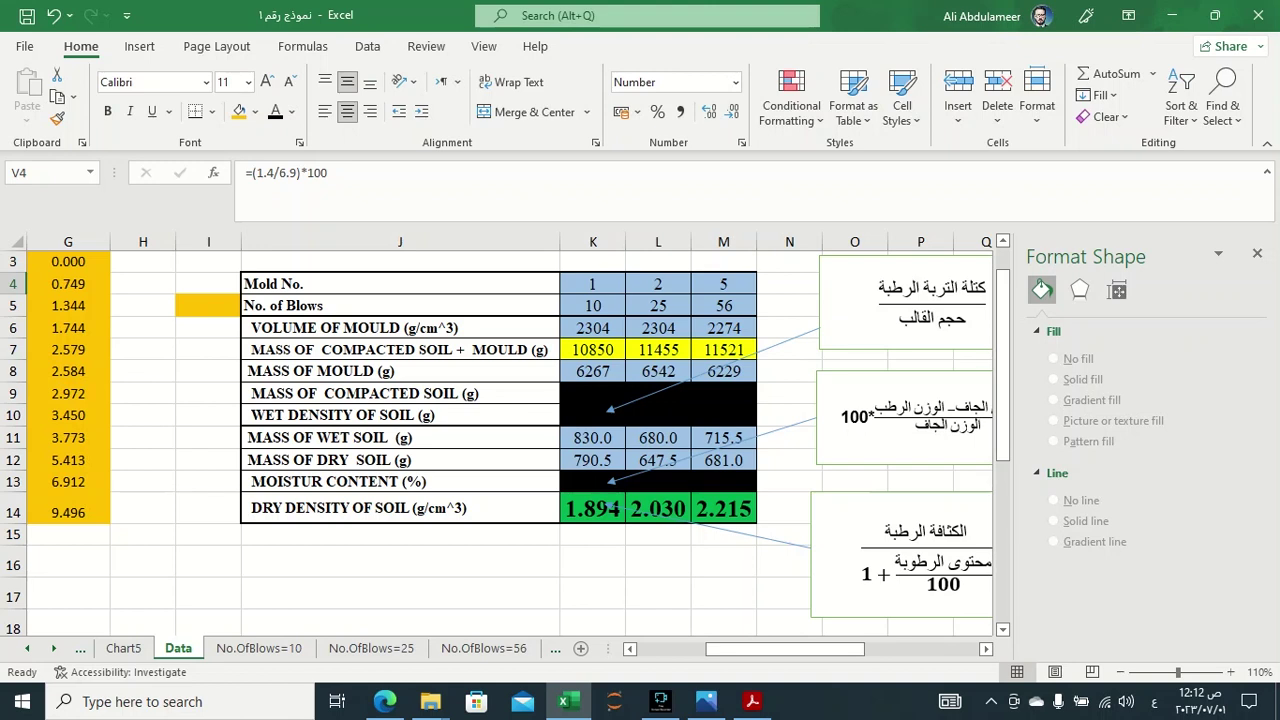
Correct the mould volume unit in J6 so it reads cm^3.
click(400, 327)
click(386, 172)
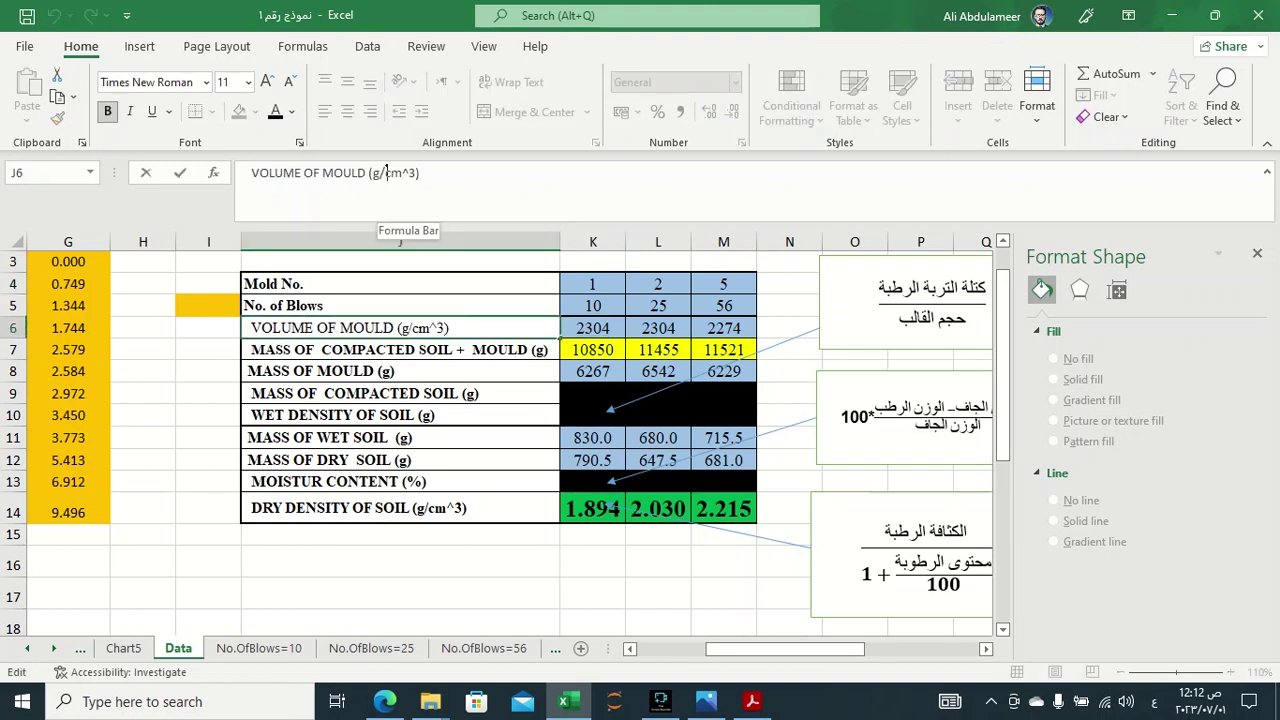
key(BackSpace)
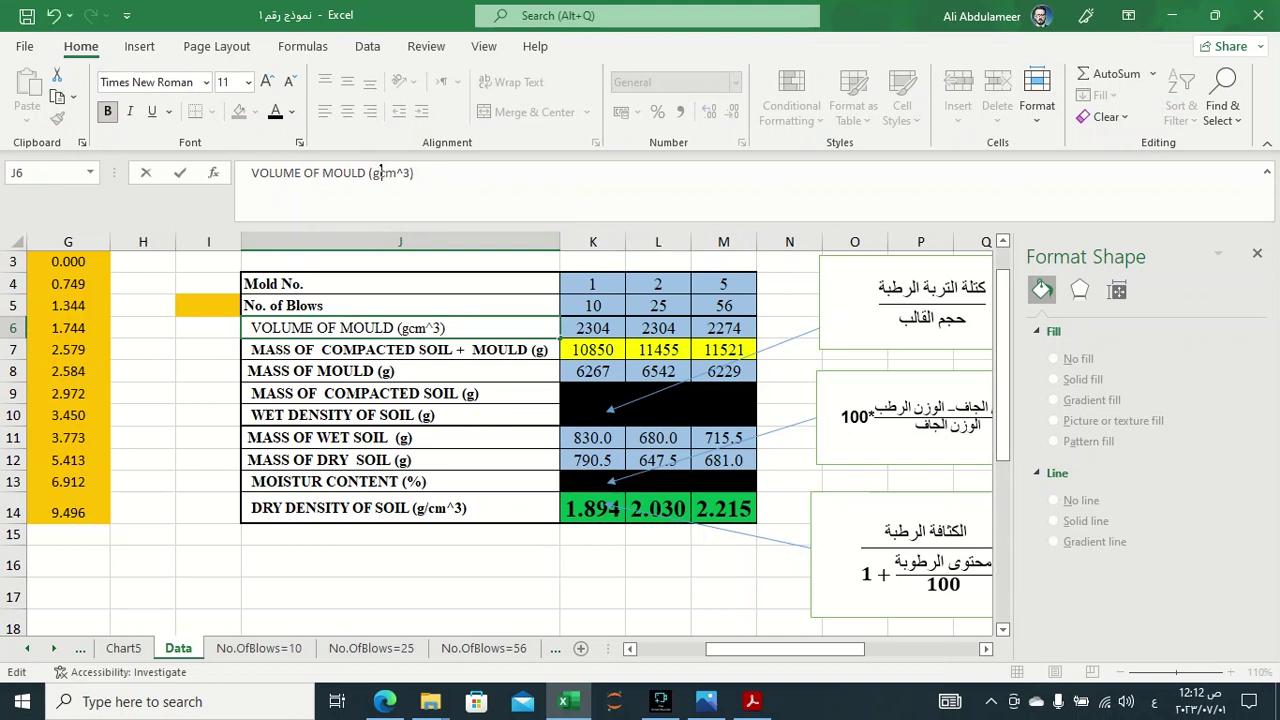
key(BackSpace)
key(Return)
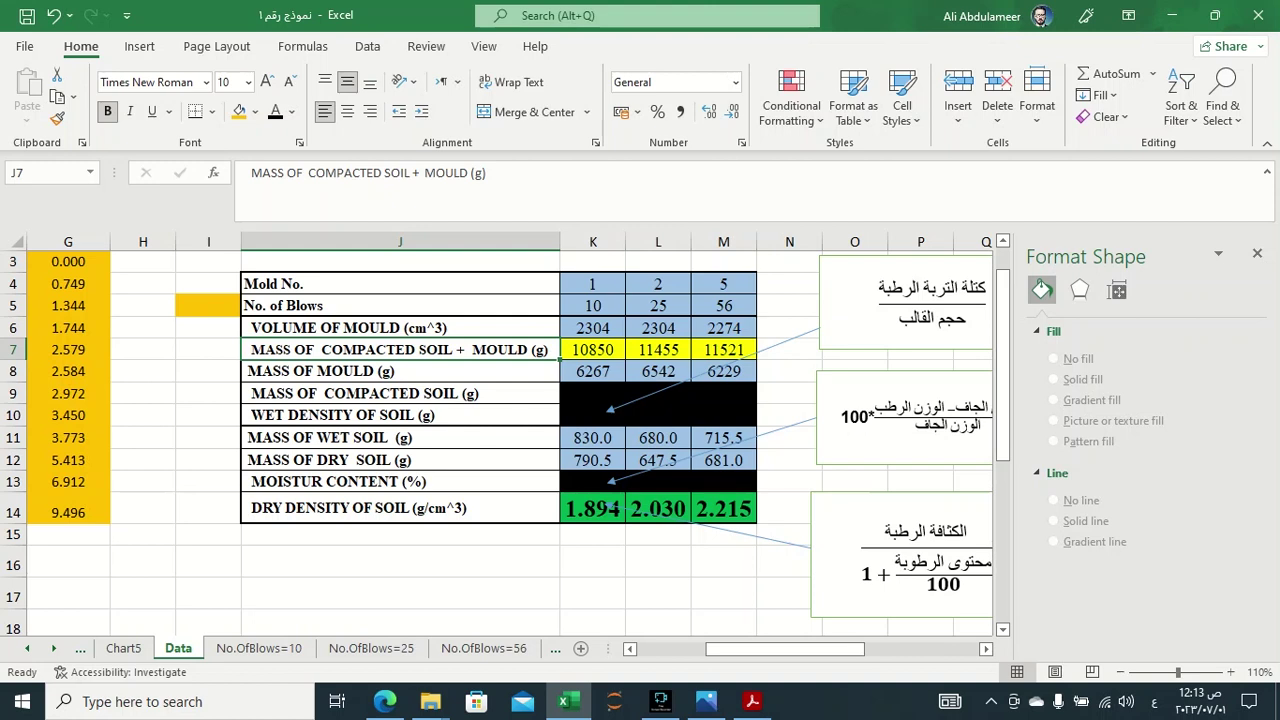
Fill K9:M10 and K13:M13 light grey, then select the three dry density results.
drag(723, 393, 592, 415)
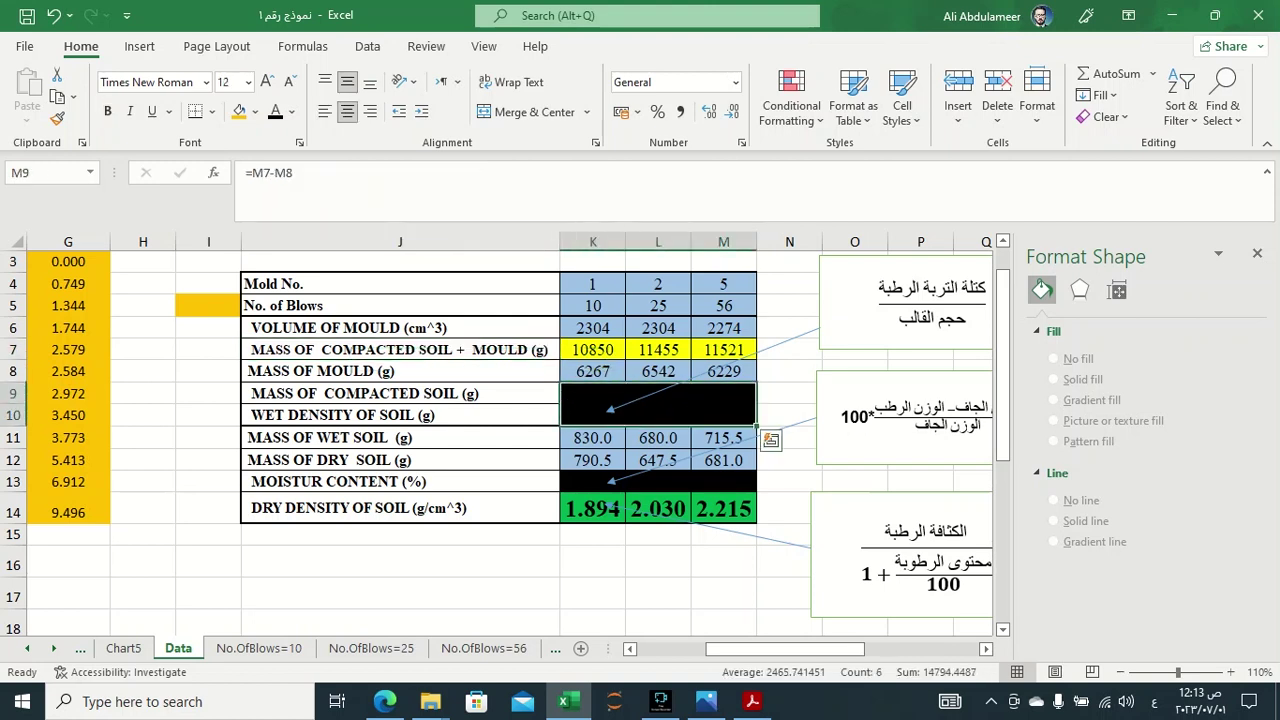
drag(723, 481, 592, 481)
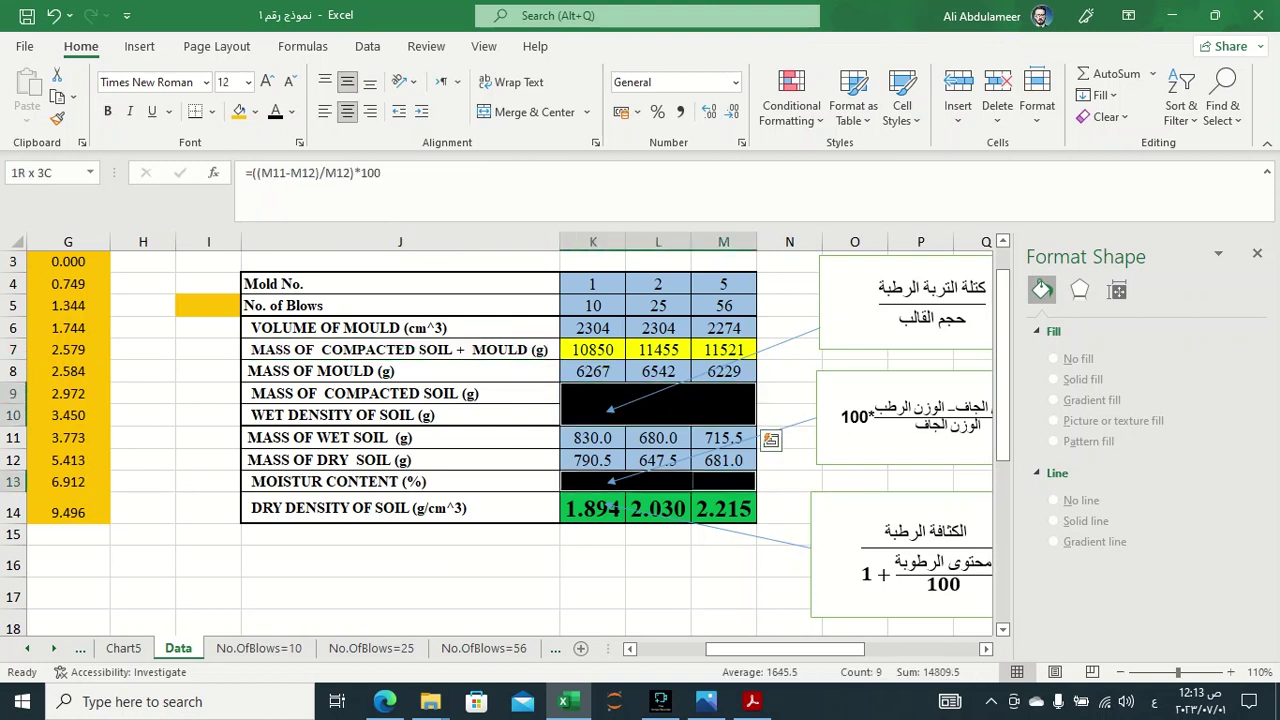
click(256, 111)
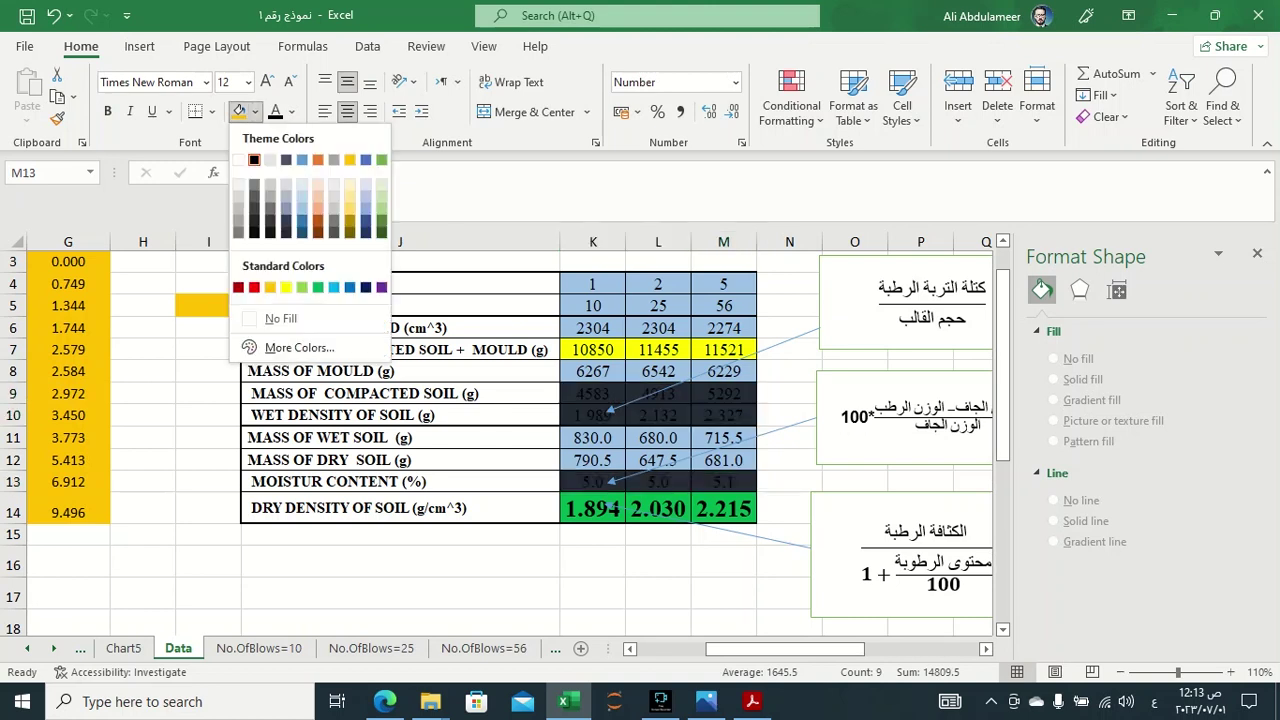
click(238, 194)
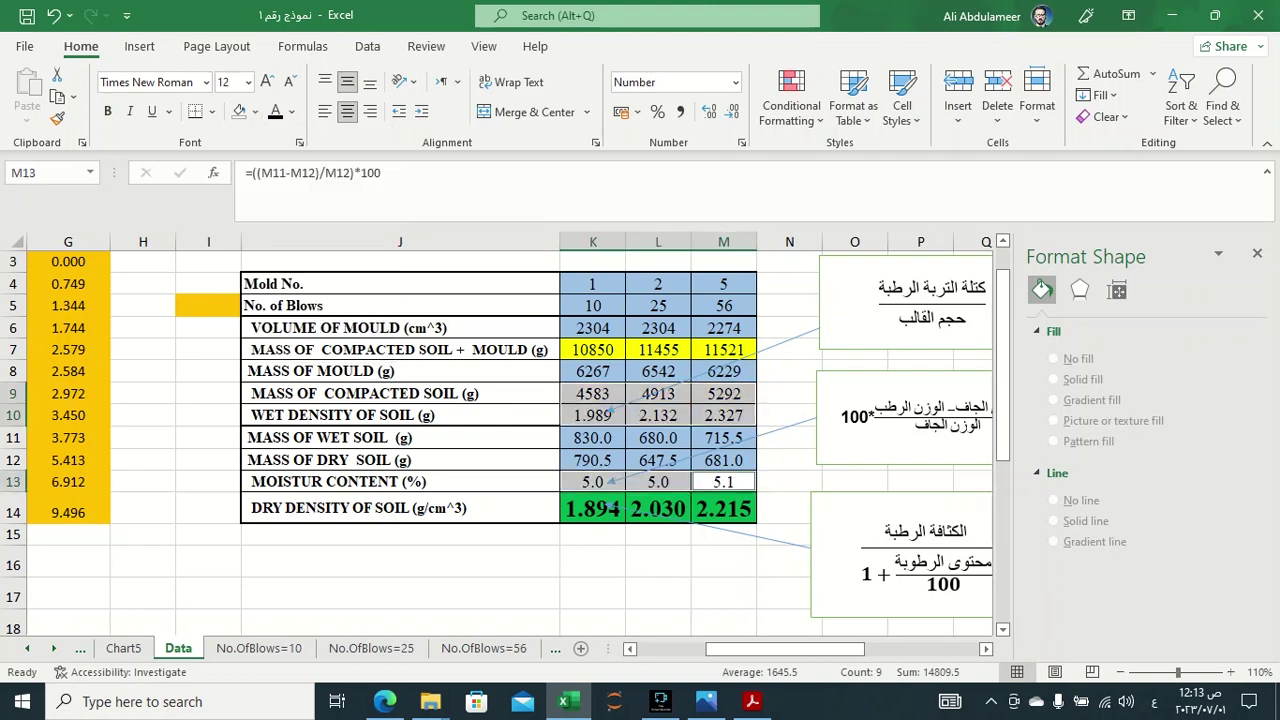
click(420, 570)
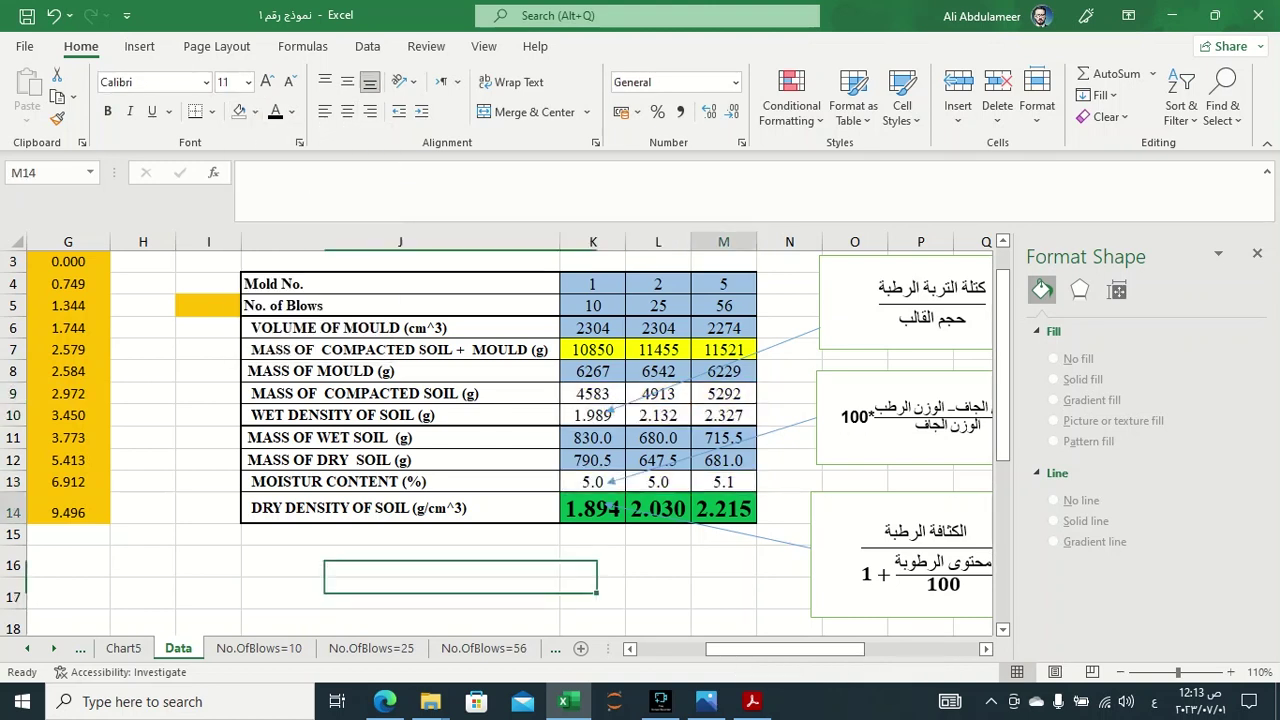
drag(593, 508, 723, 508)
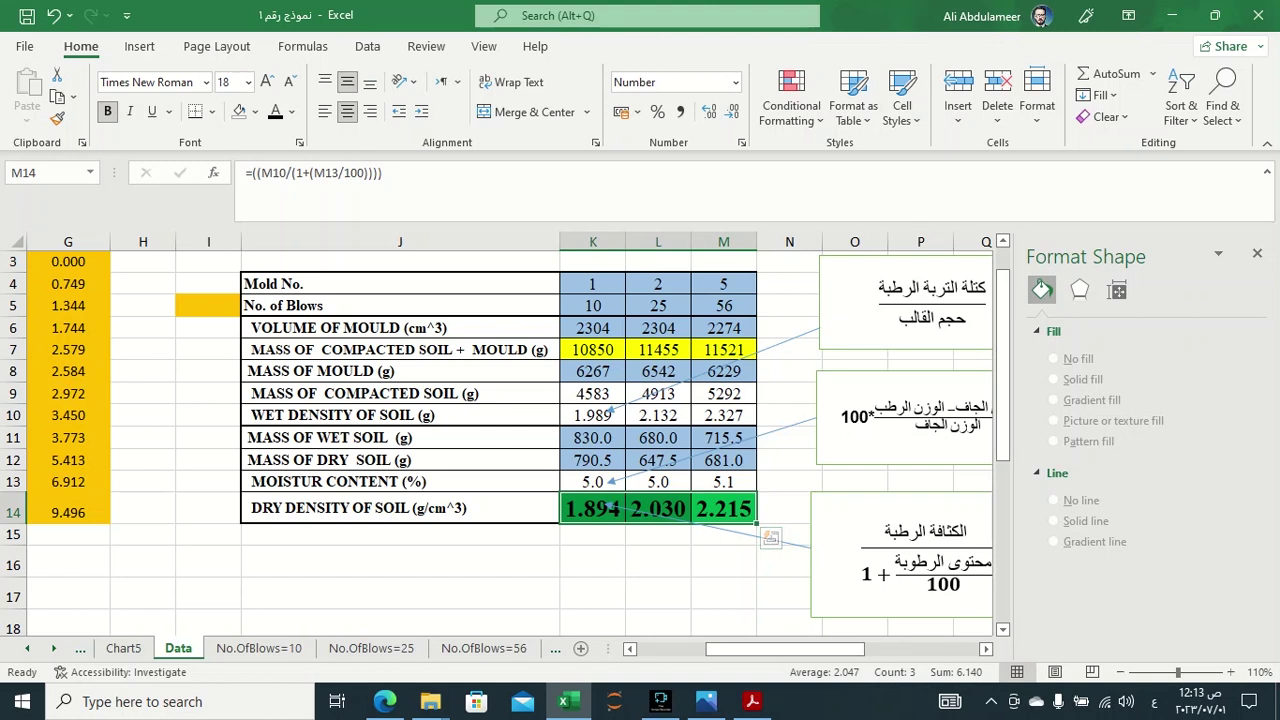
Fill the compacted soil masses in K9:M9 (4583, 4913, 5292 g) yellow.
drag(593, 393, 723, 393)
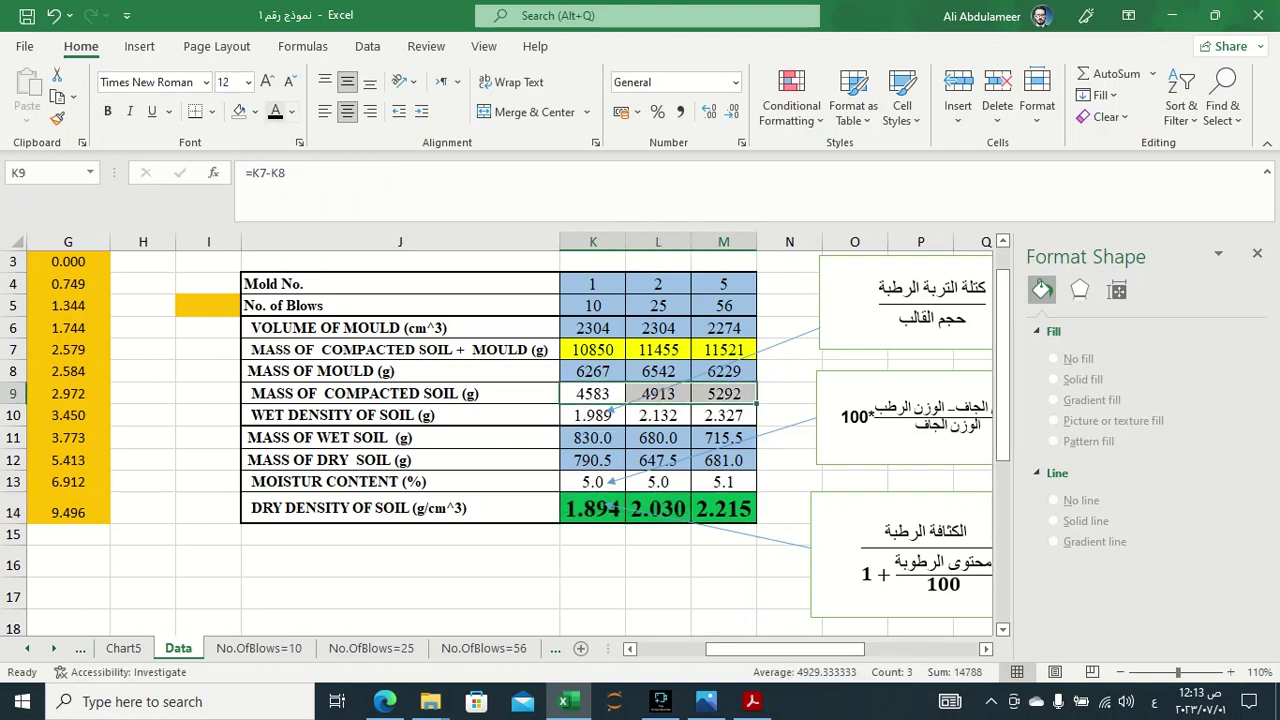
click(255, 111)
click(286, 287)
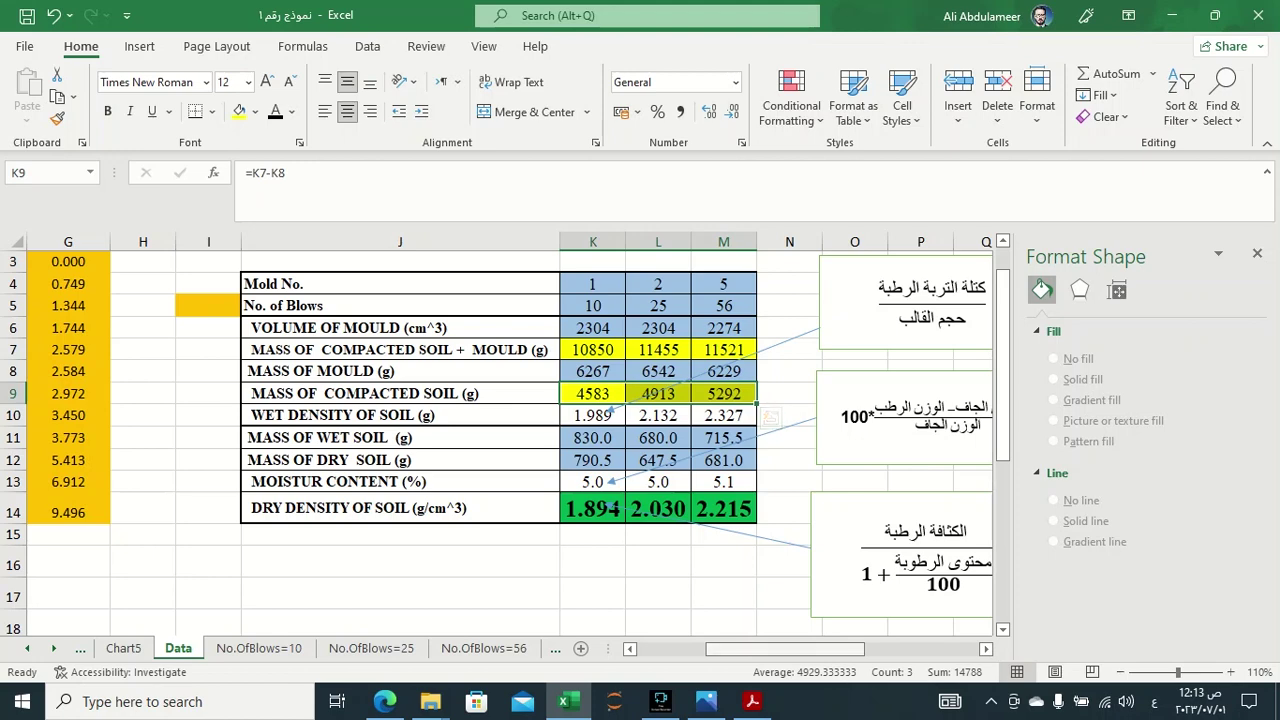
drag(785, 648, 796, 648)
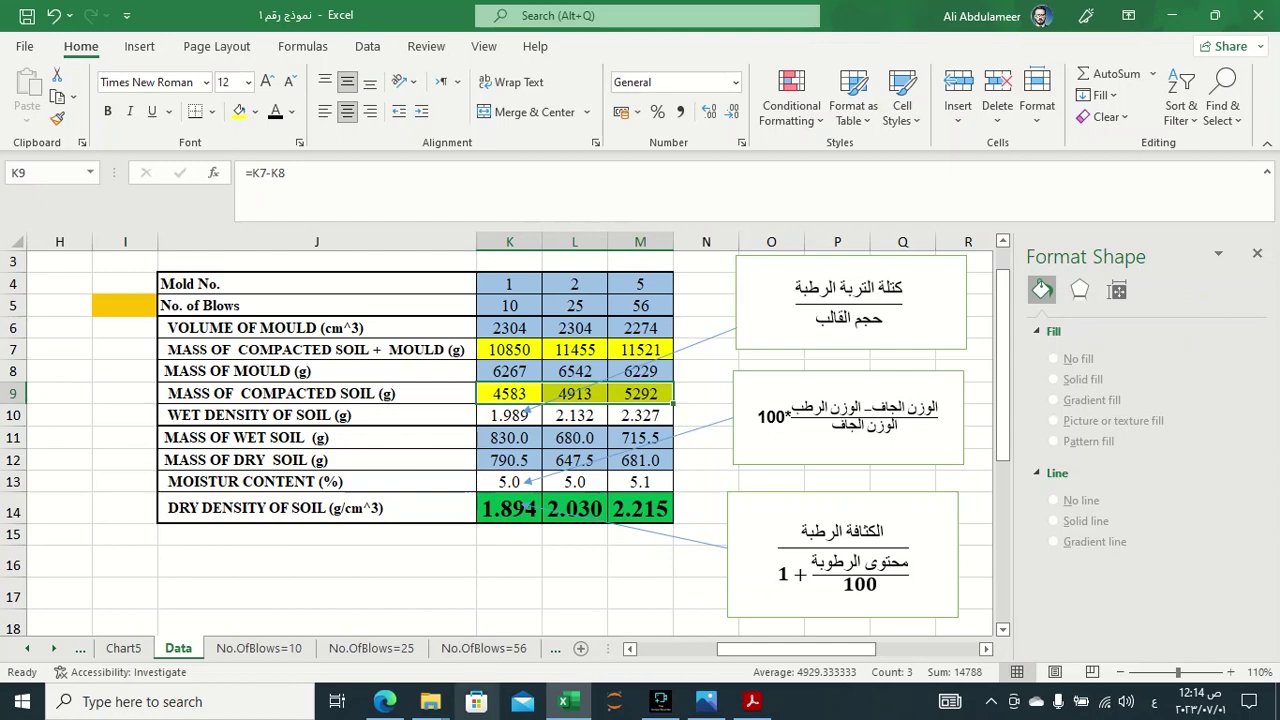
click(385, 701)
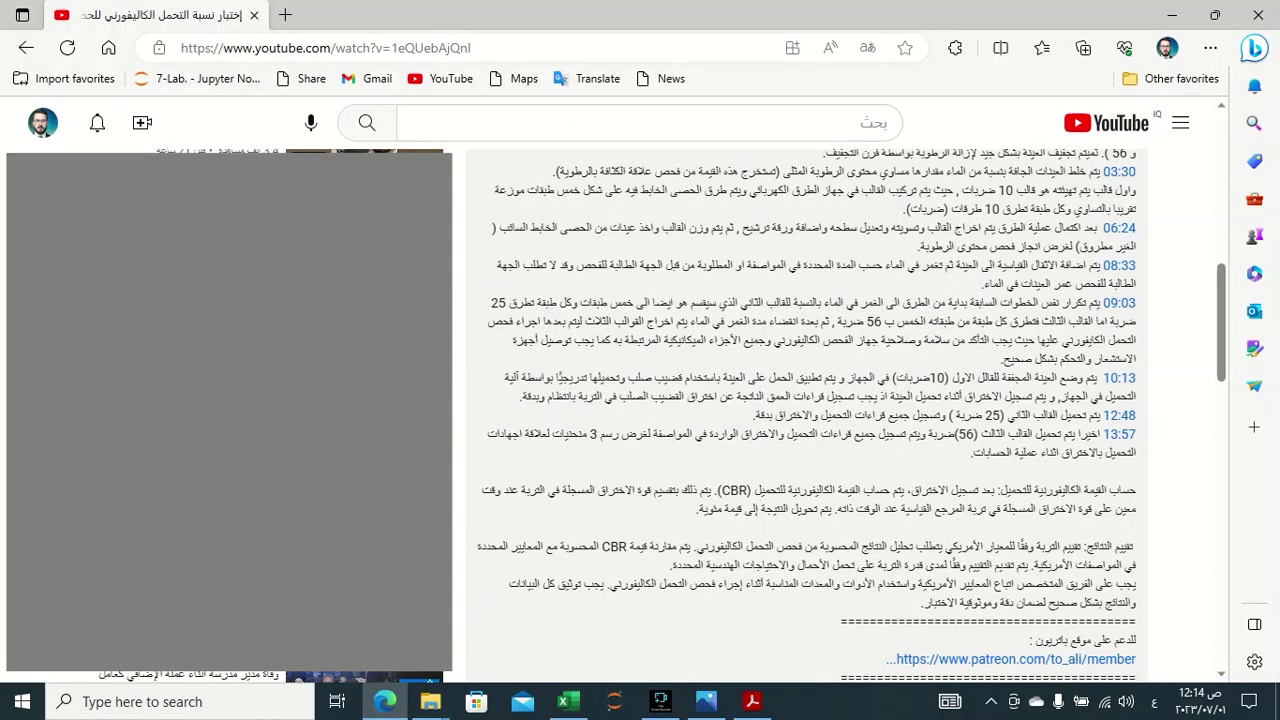
scroll(800, 400, up, 2)
scroll(800, 400, up, 8)
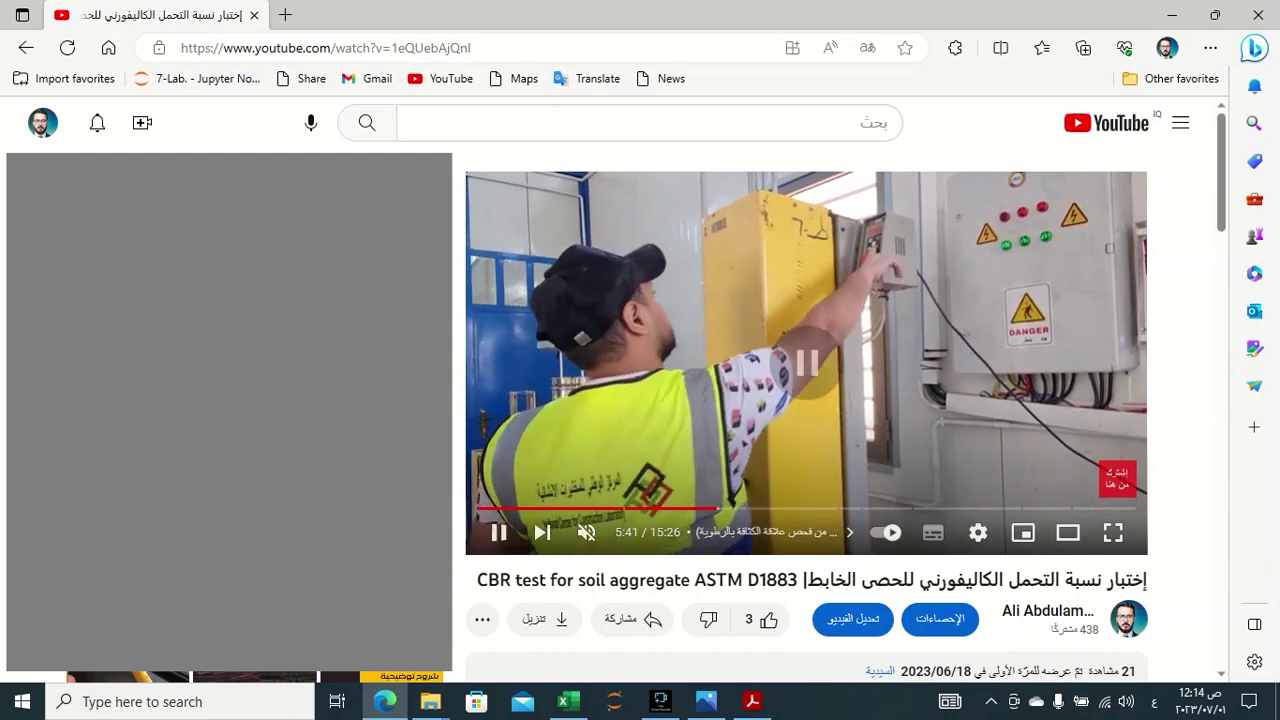
key(space)
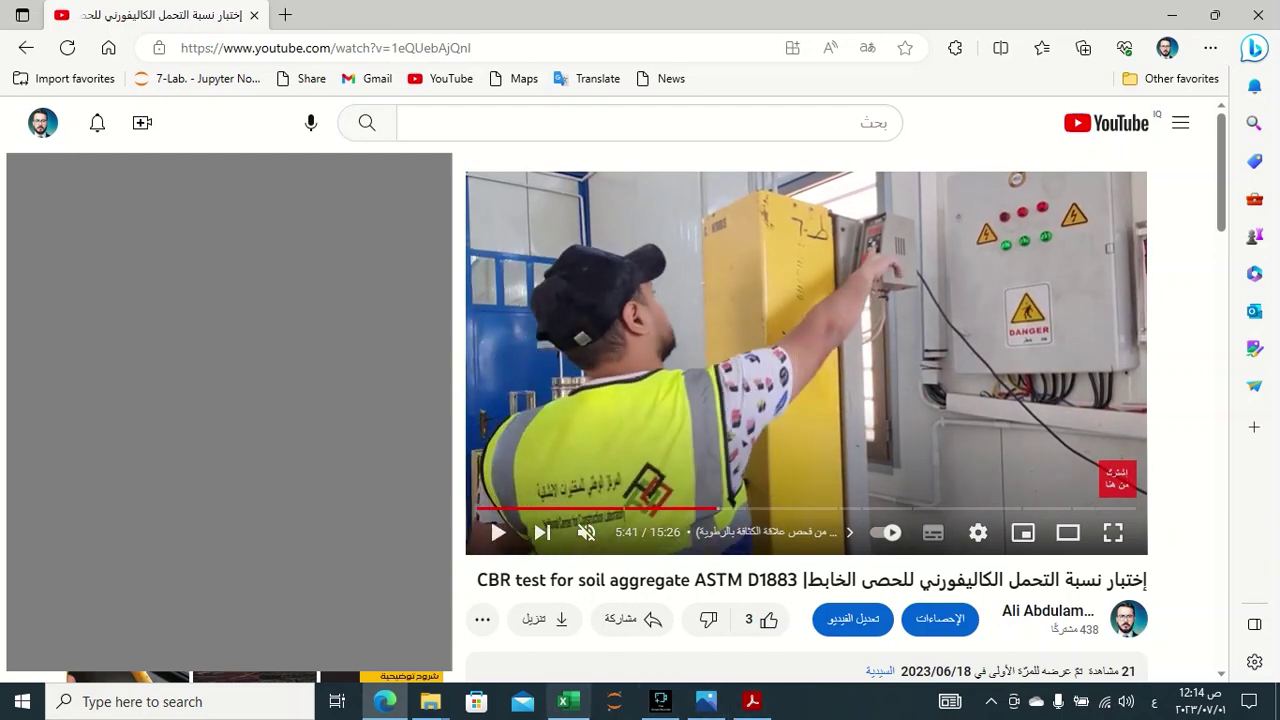
click(566, 701)
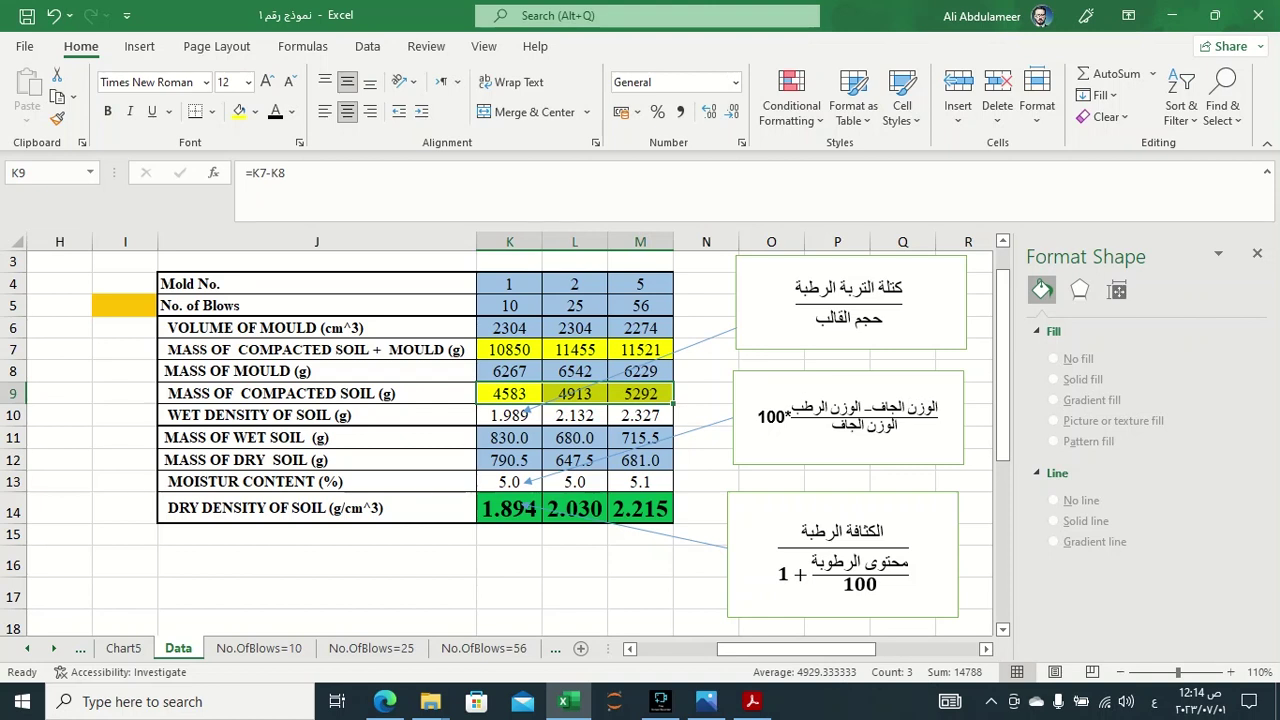
double_click(888, 408)
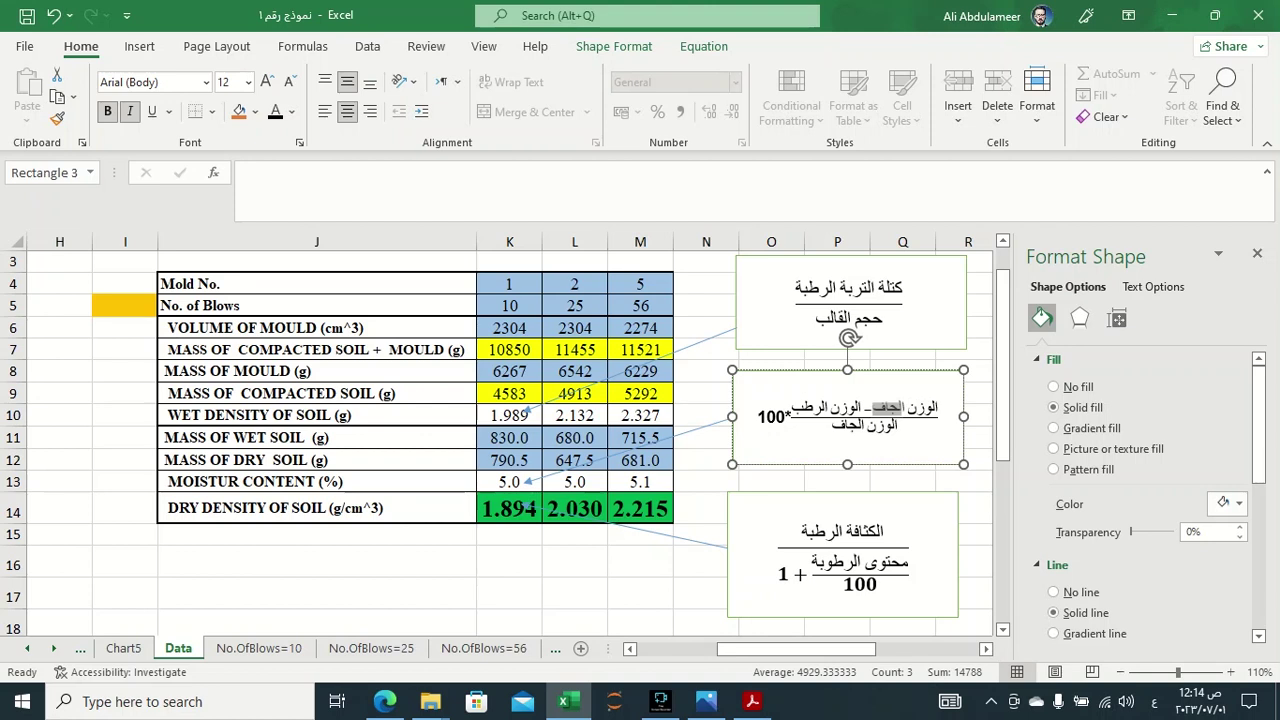
drag(575, 437, 575, 481)
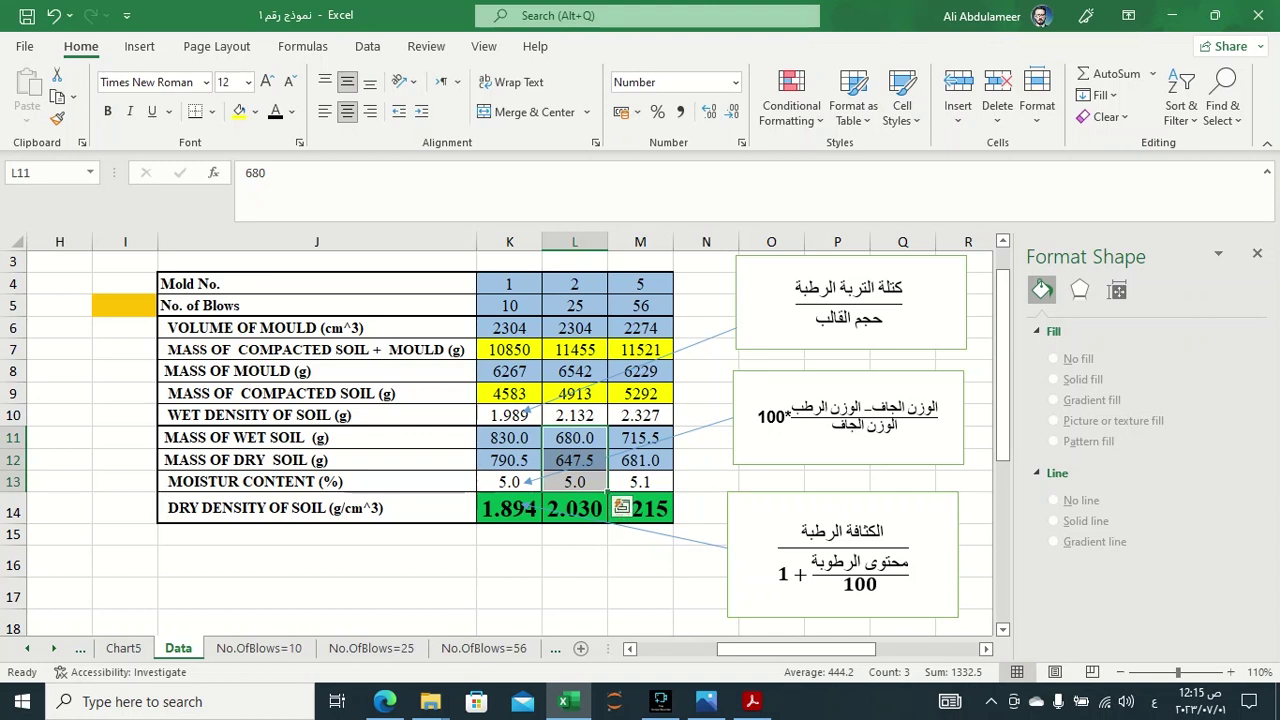
key(Left)
key(Up)
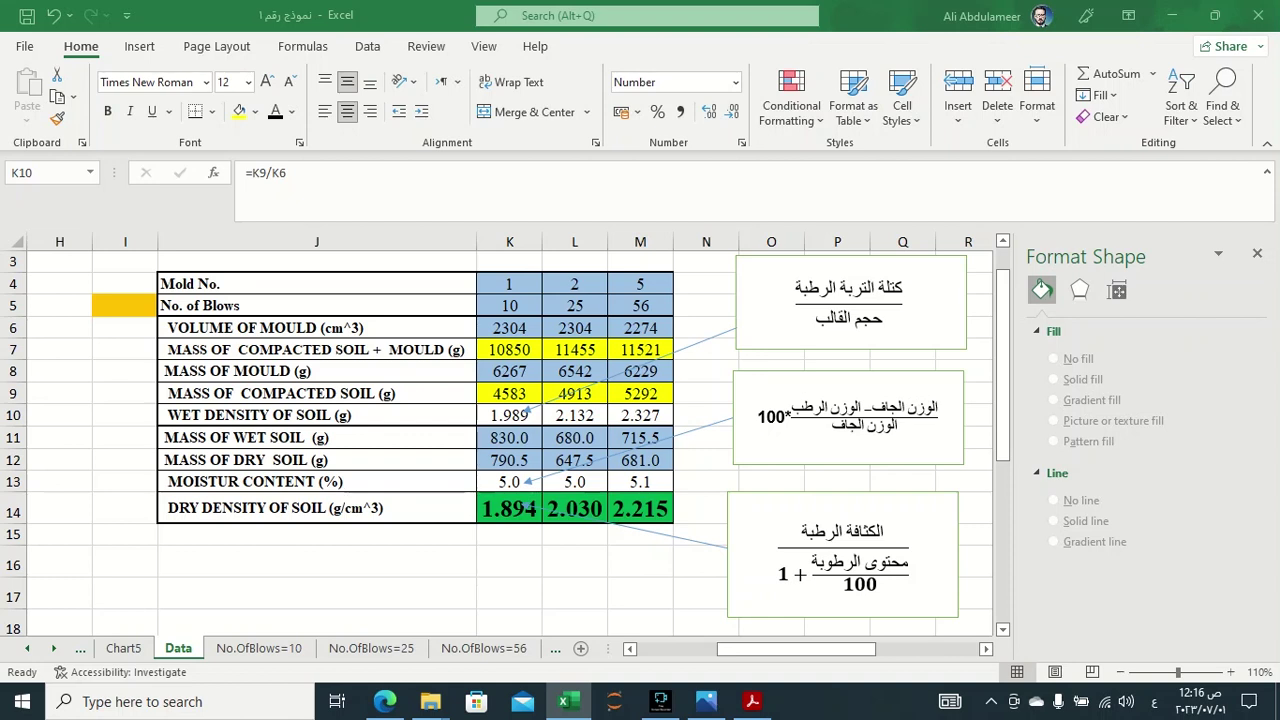
click(509, 415)
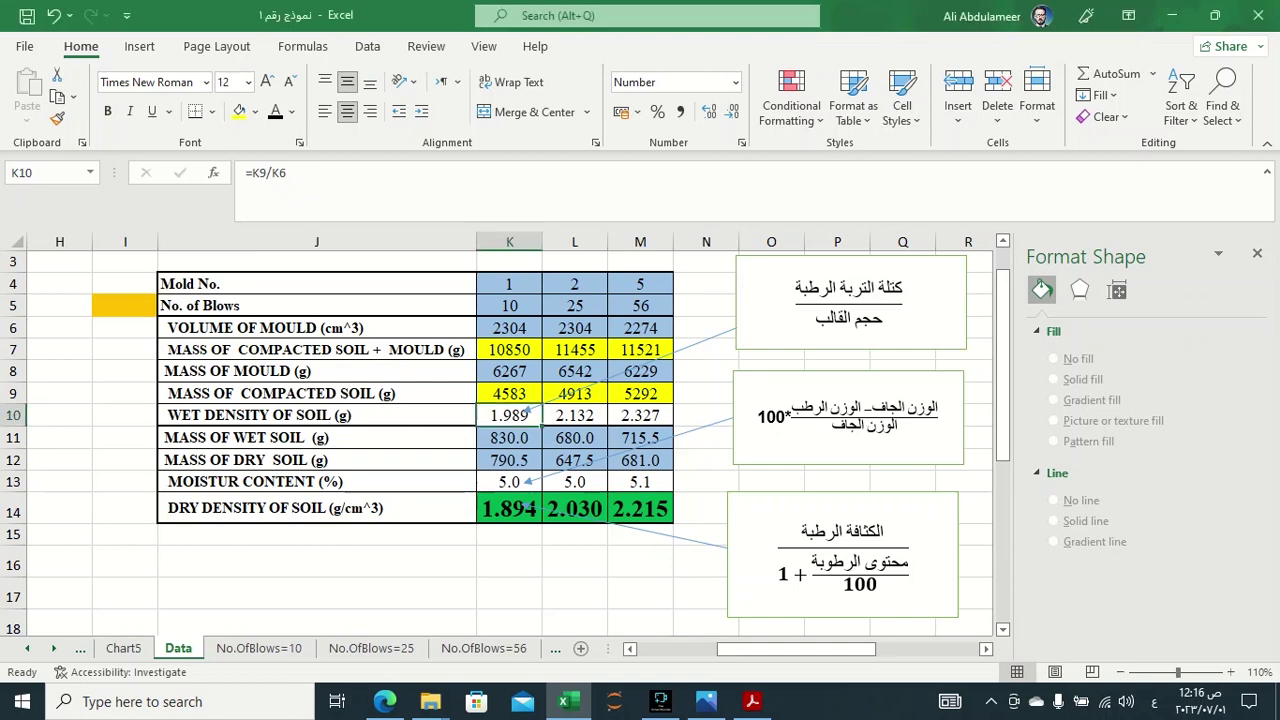
drag(796, 649, 876, 649)
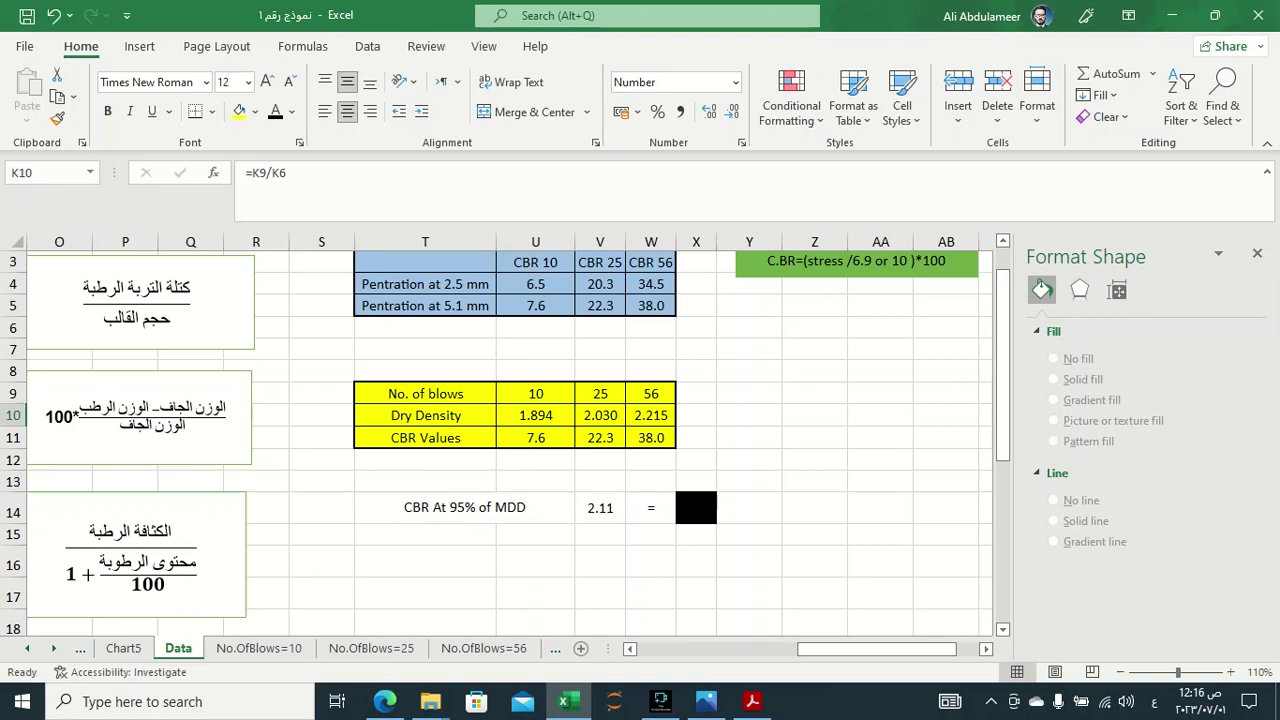
Close the Format Shape pane.
drag(1002, 365, 1002, 343)
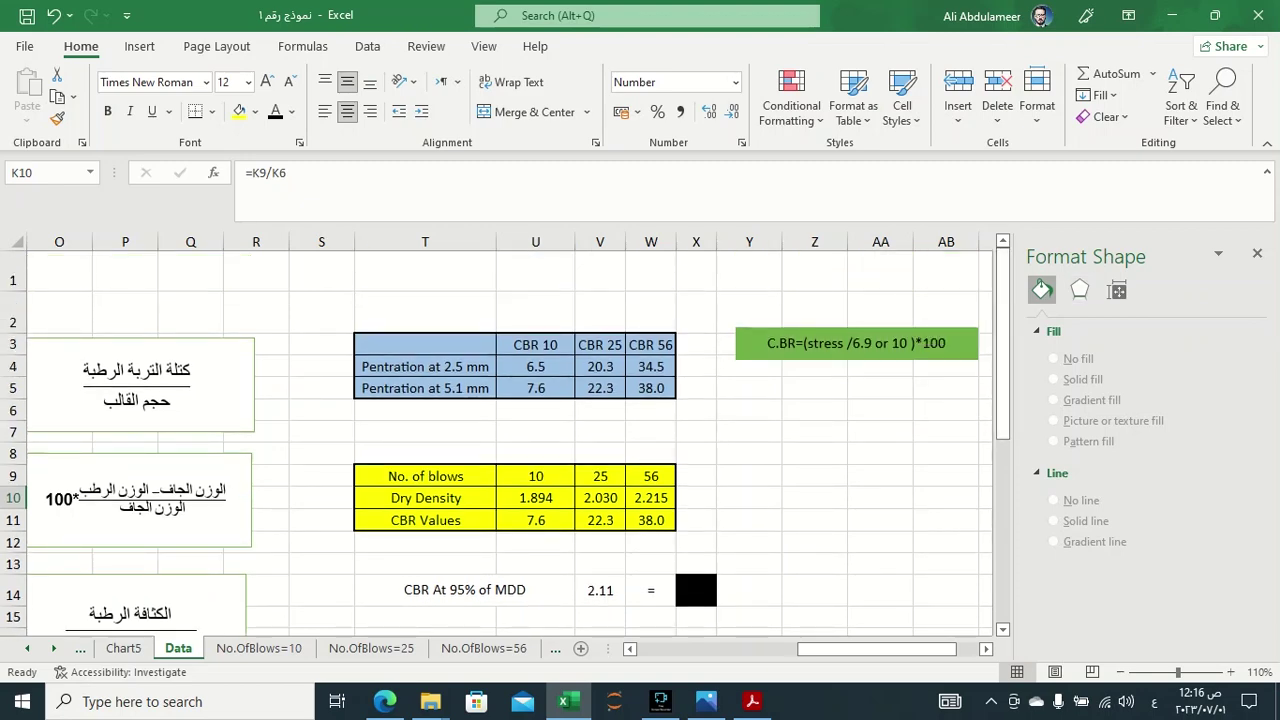
drag(876, 649, 796, 649)
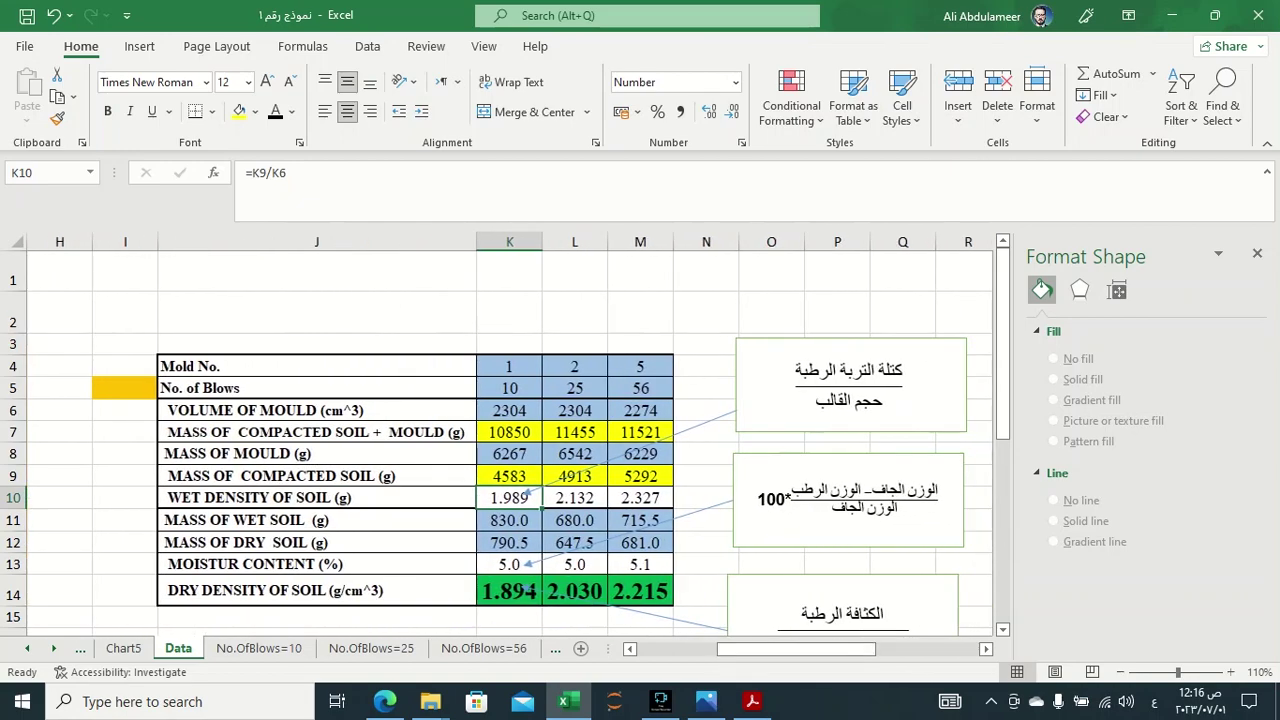
click(1257, 253)
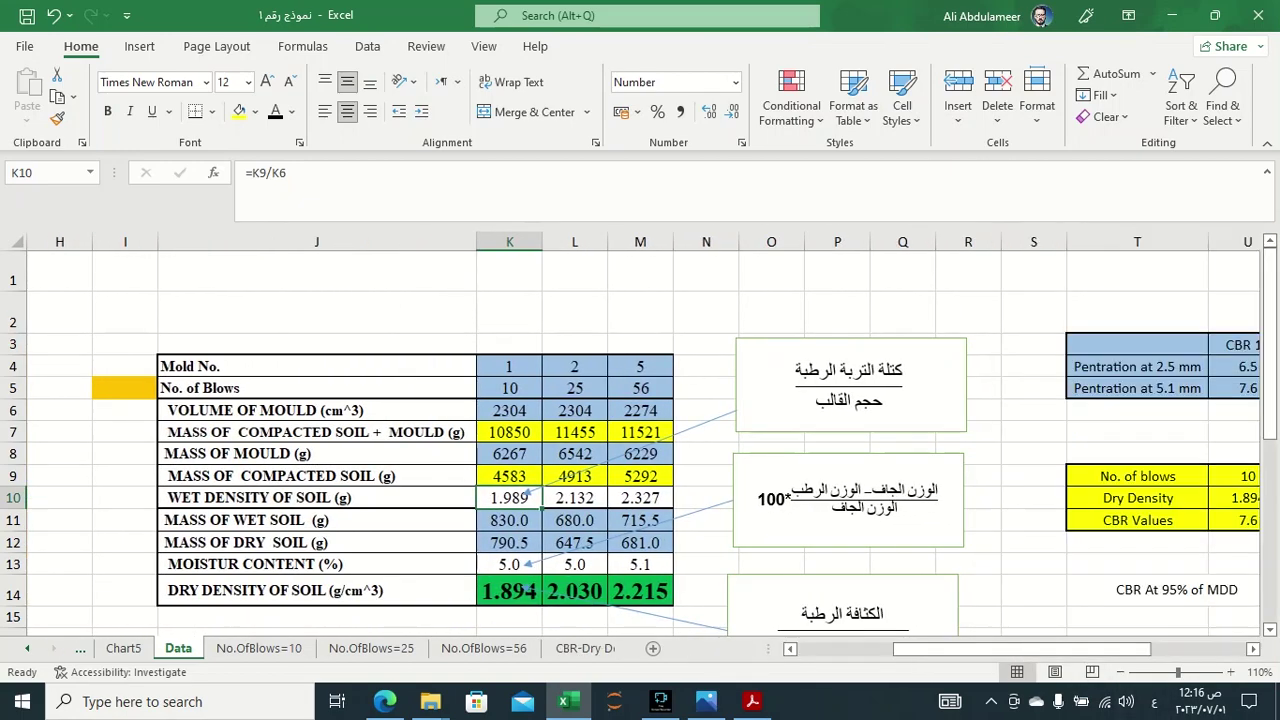
Paste the row 14 dry densities into U10:W10 so W10 reads =M14.
click(1120, 672)
click(1120, 672)
click(1120, 672)
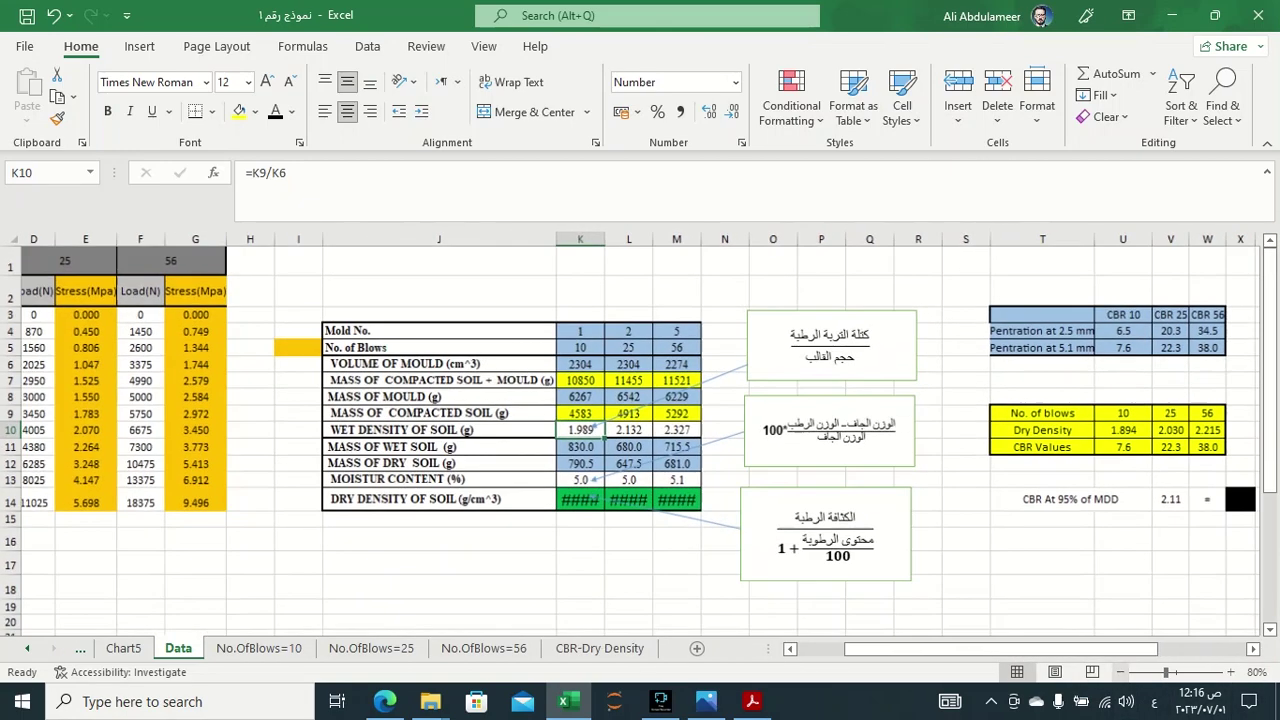
click(1120, 672)
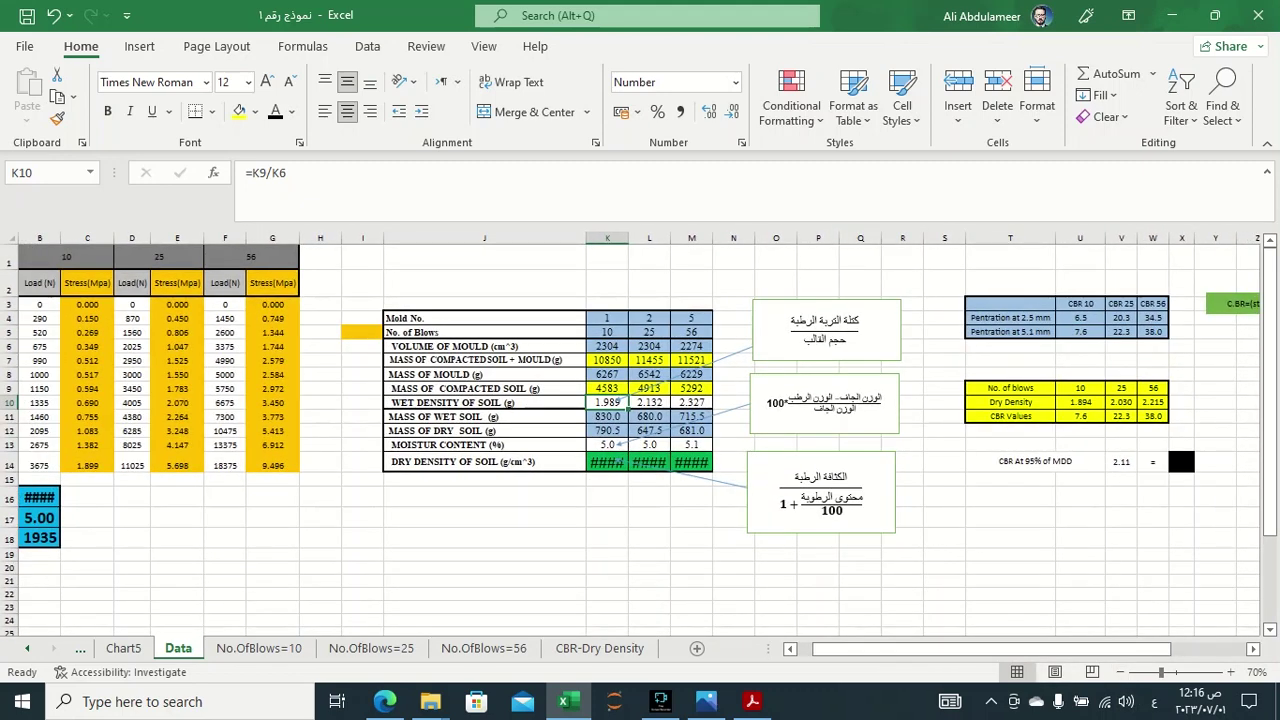
drag(1080, 402, 1153, 402)
key(ctrl+v)
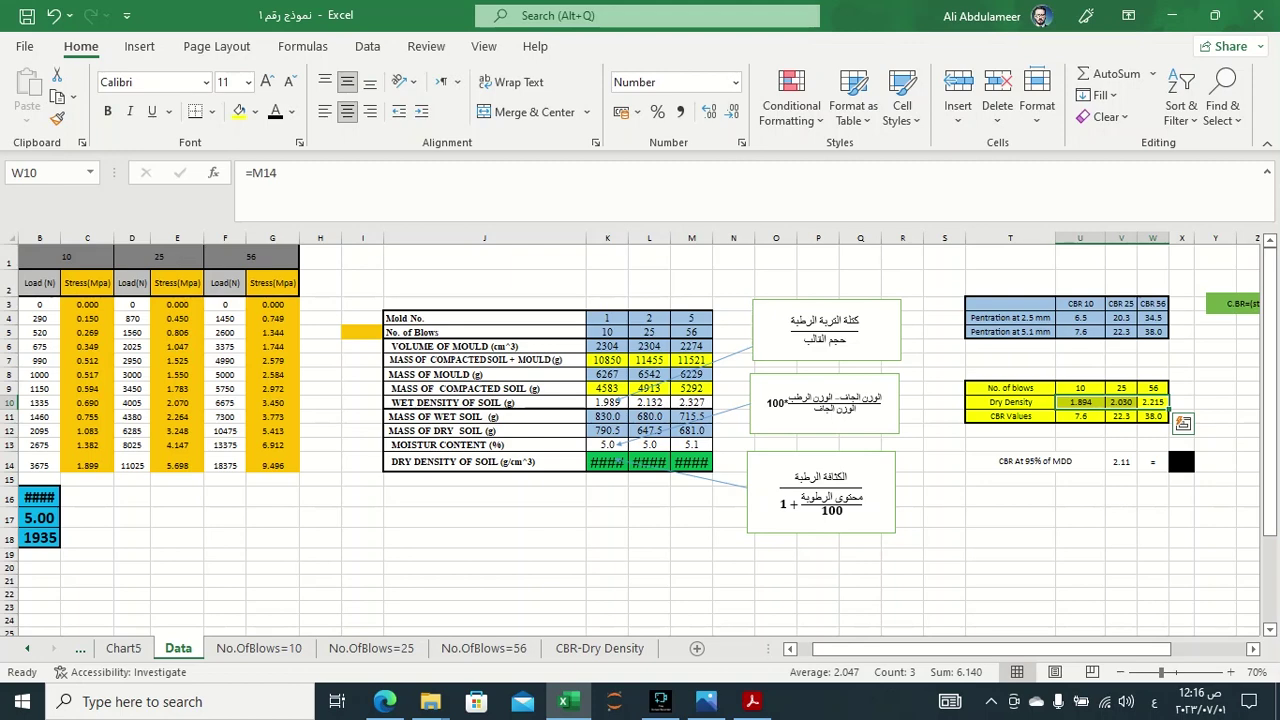
key(Escape)
ctrl+scroll(622, 462, up, 1)
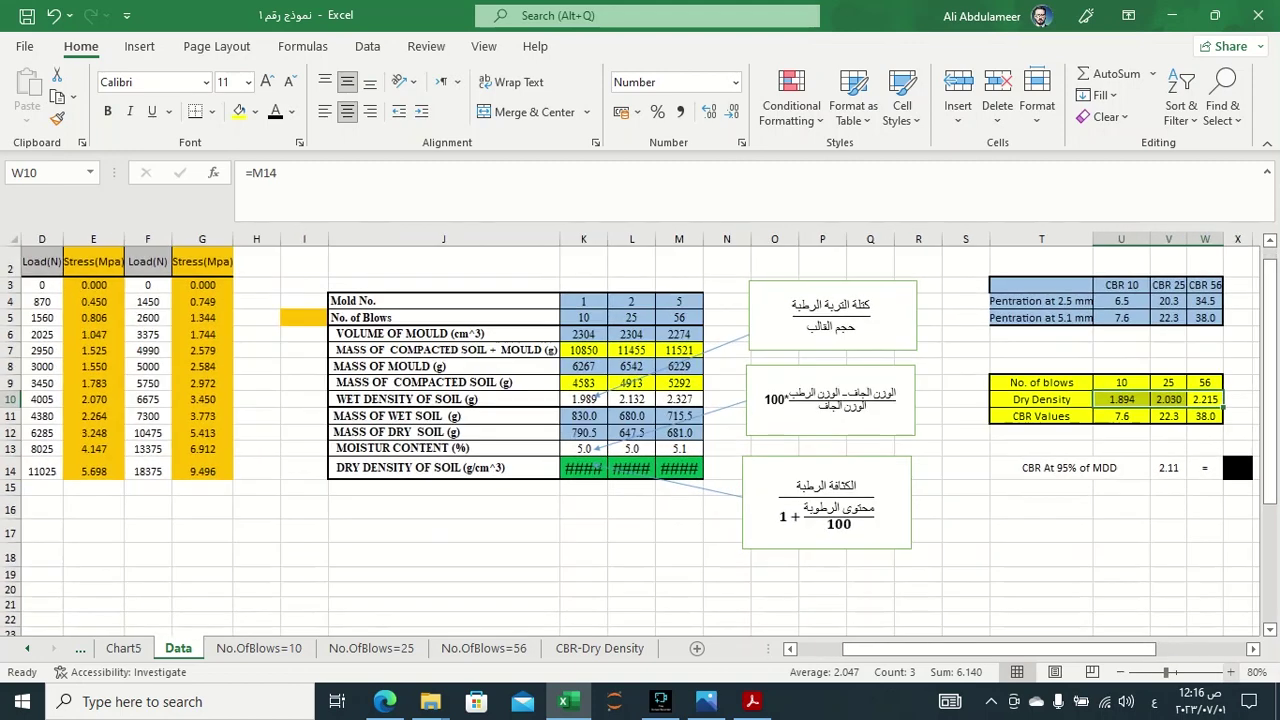
ctrl+scroll(560, 462, up, 1)
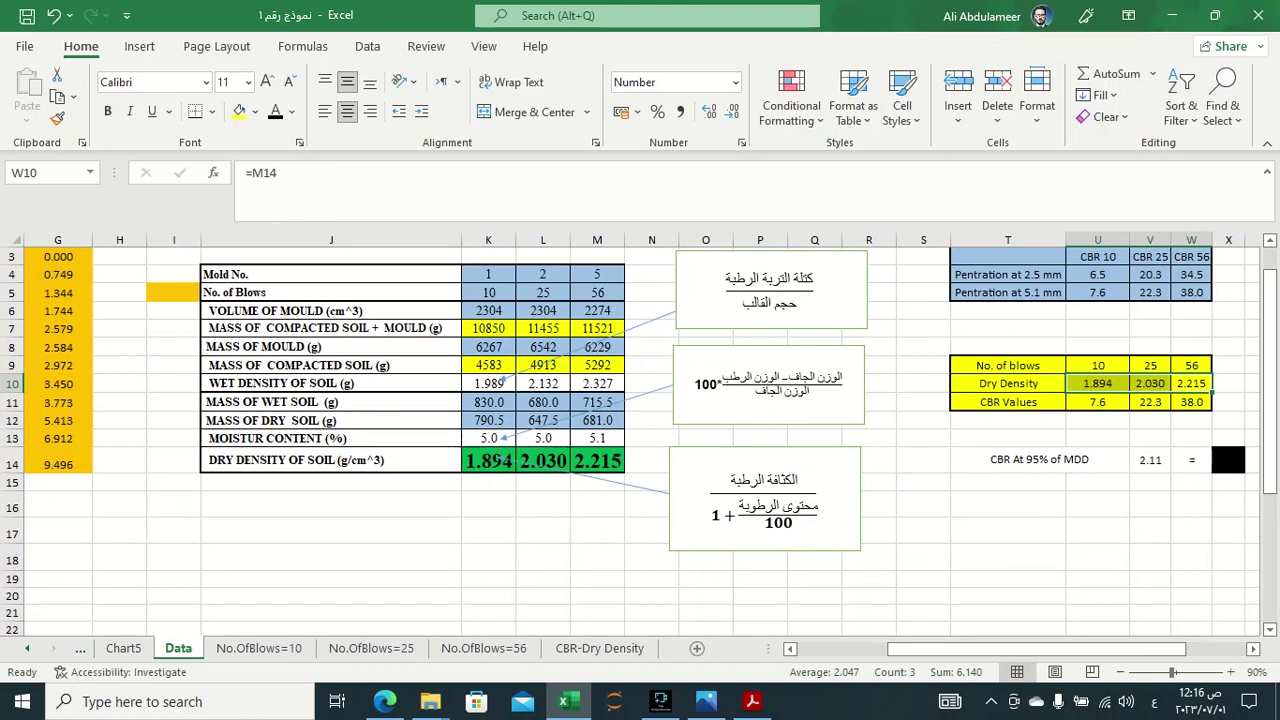
Hide columns N to R and select the dry density and CBR values in the summary table.
click(1008, 240)
drag(868, 240, 651, 240)
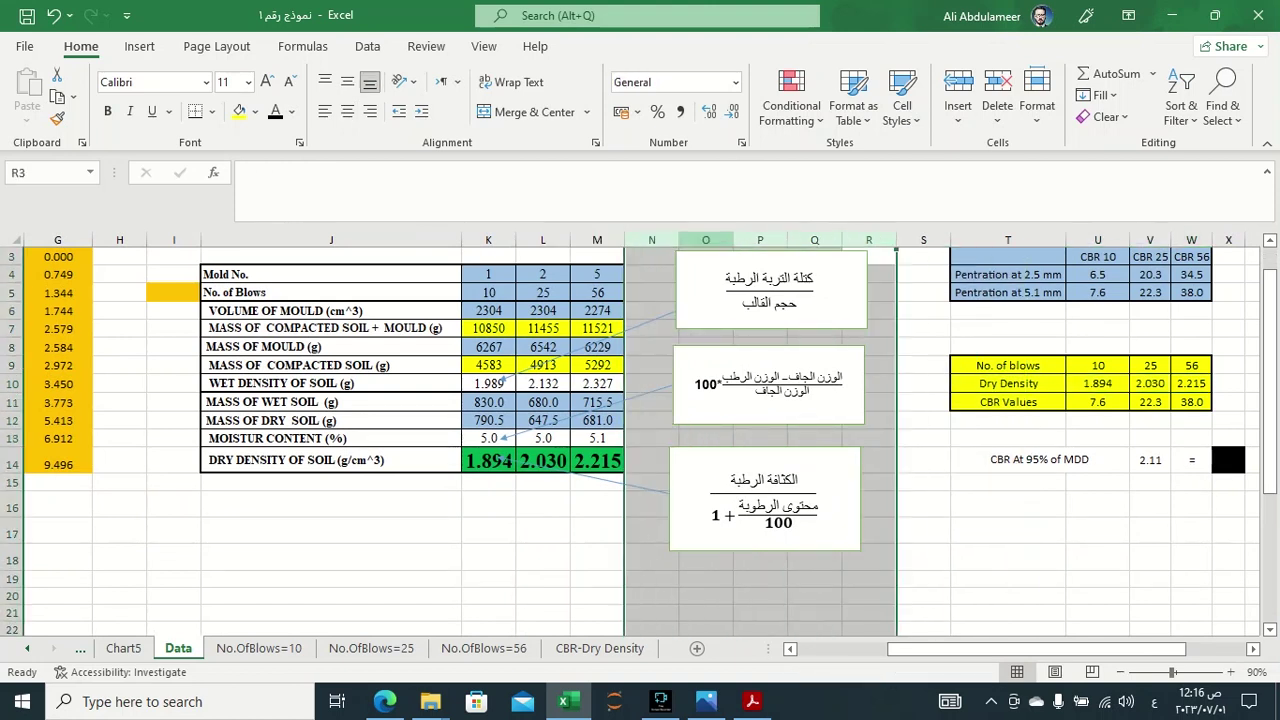
right_click(668, 241)
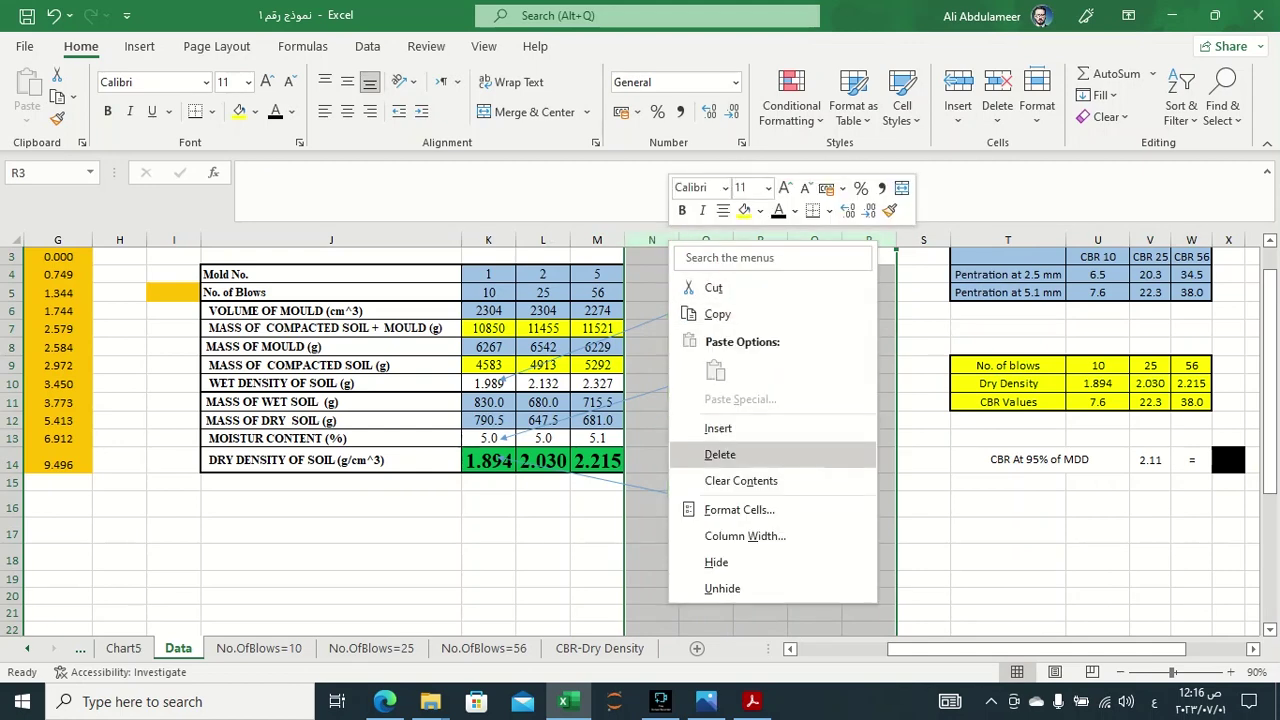
click(716, 562)
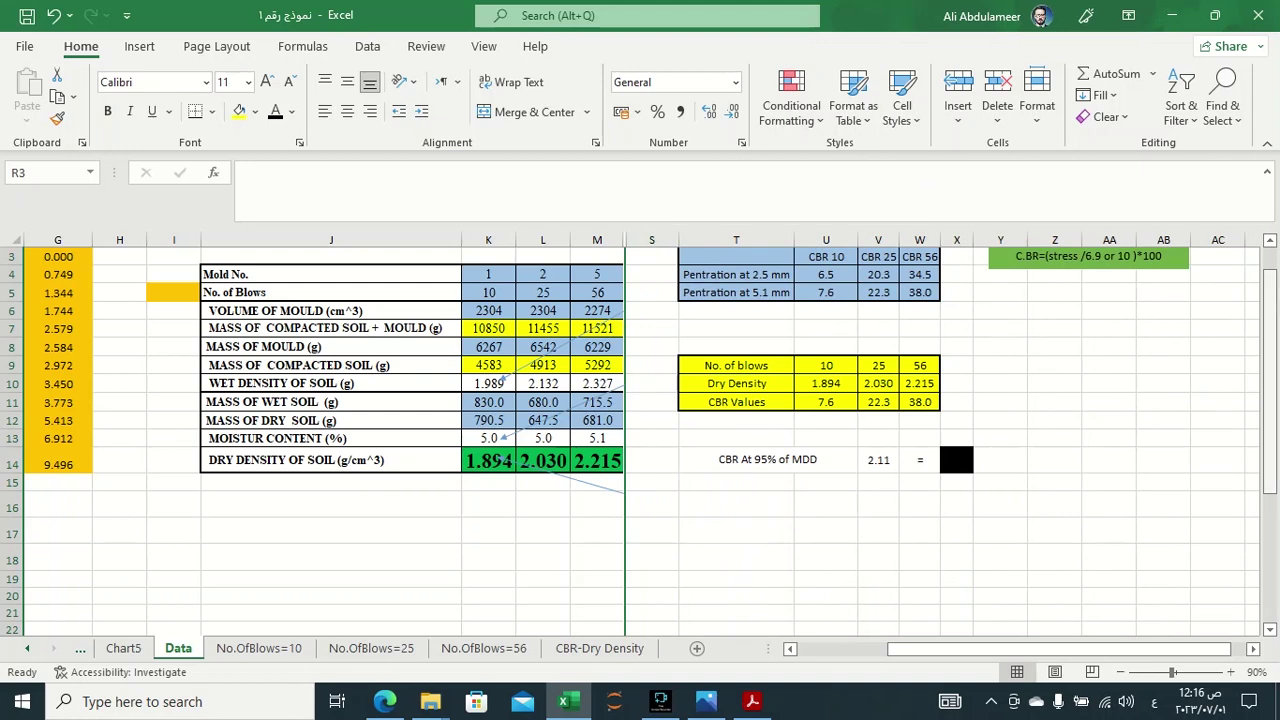
drag(1269, 390, 1269, 366)
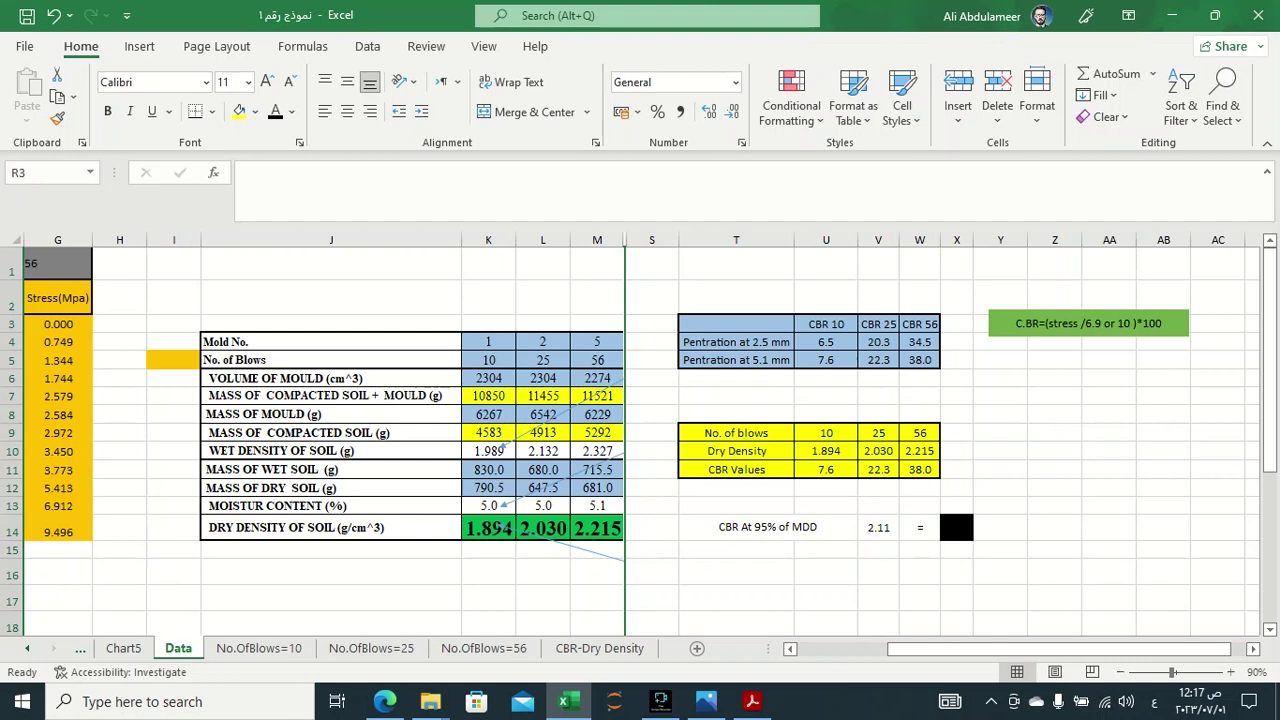
drag(919, 451, 826, 469)
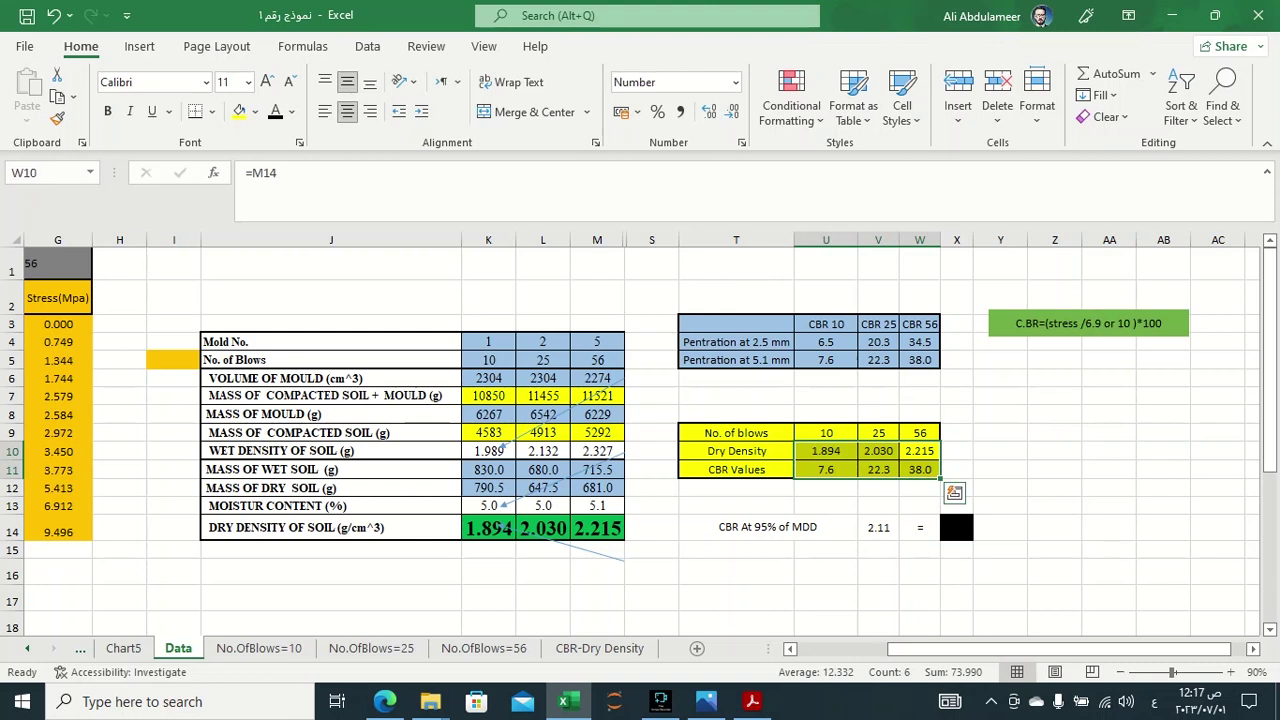
Insert a scatter chart of CBR against dry density over column J, then view the mould photo.
click(1108, 451)
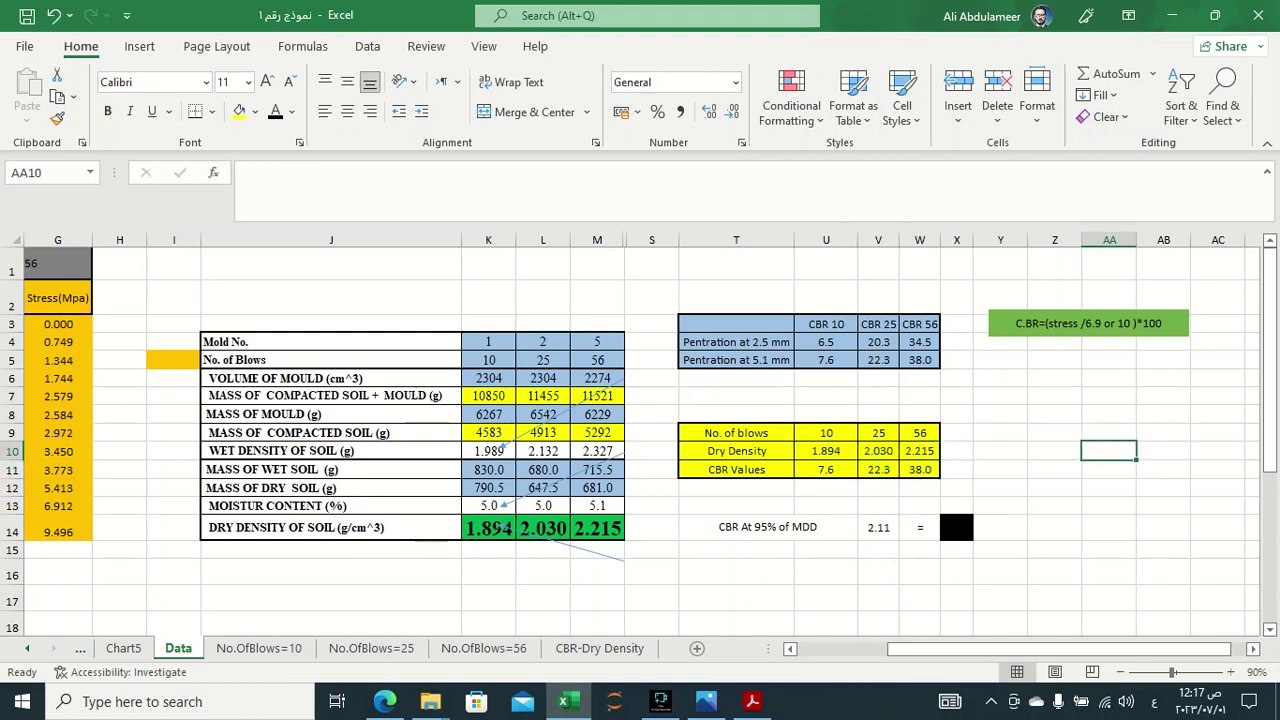
drag(919, 451, 826, 469)
key(ctrl+v)
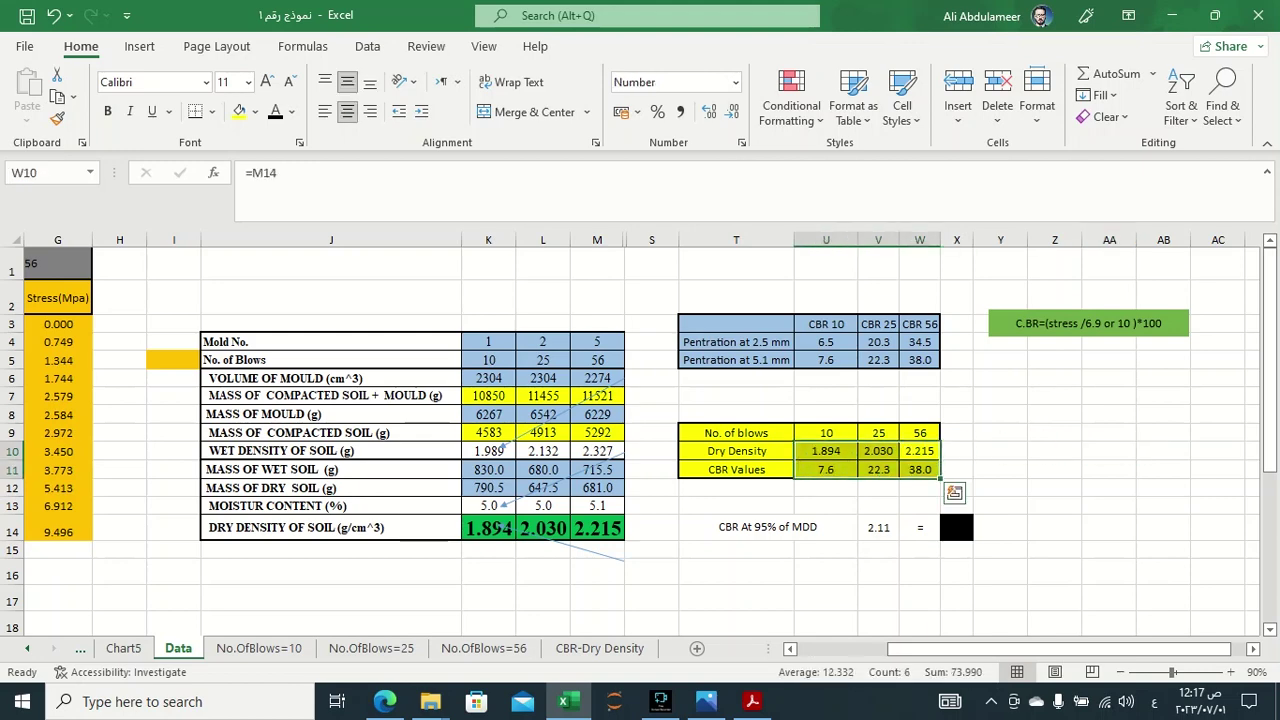
click(139, 46)
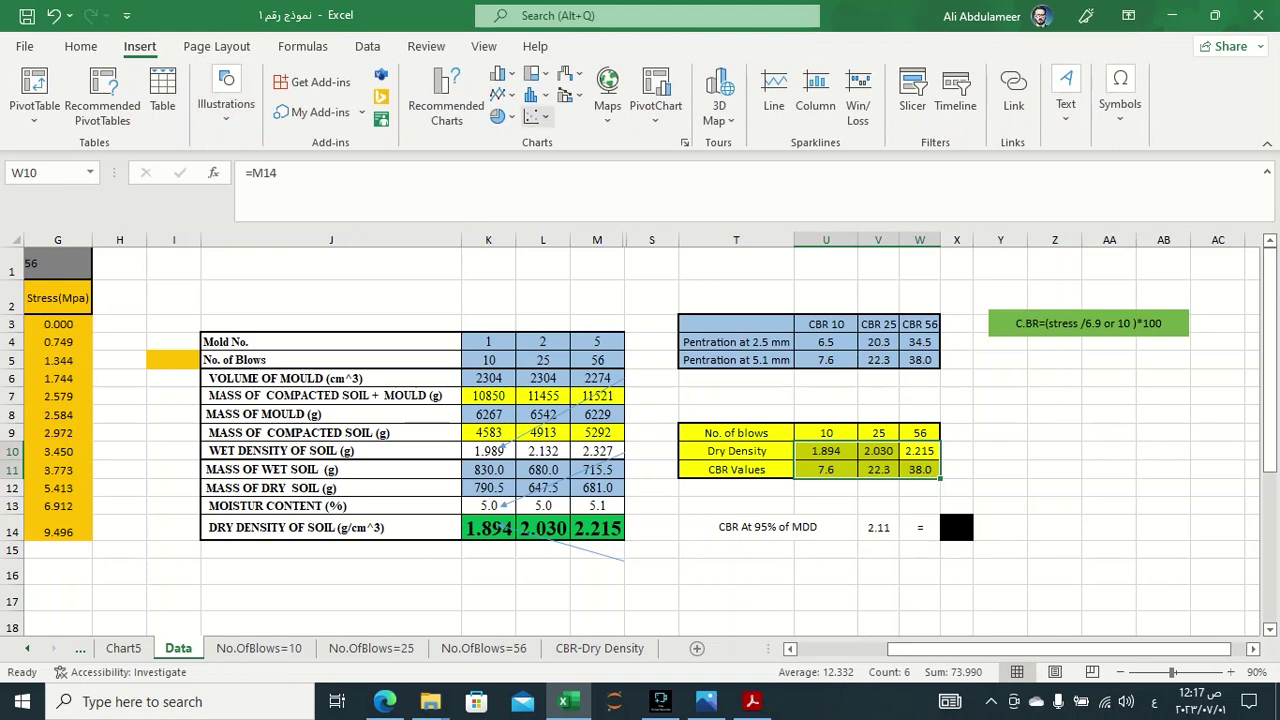
click(535, 116)
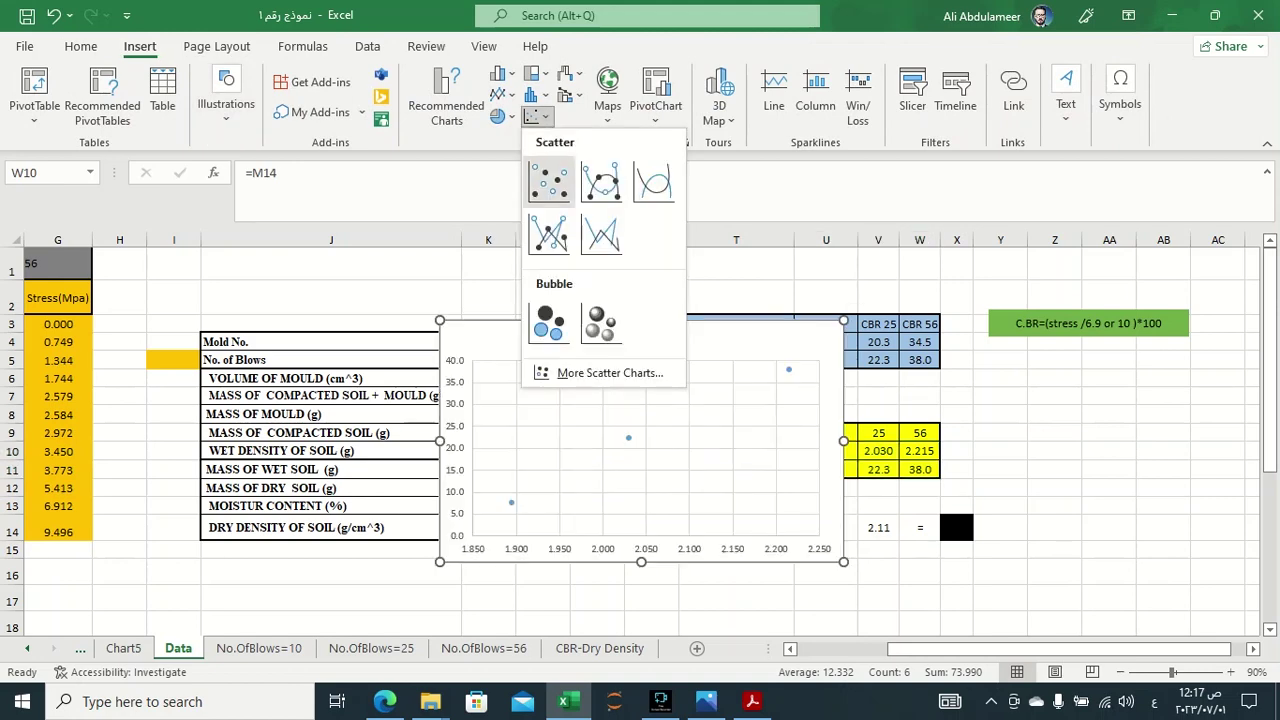
click(549, 181)
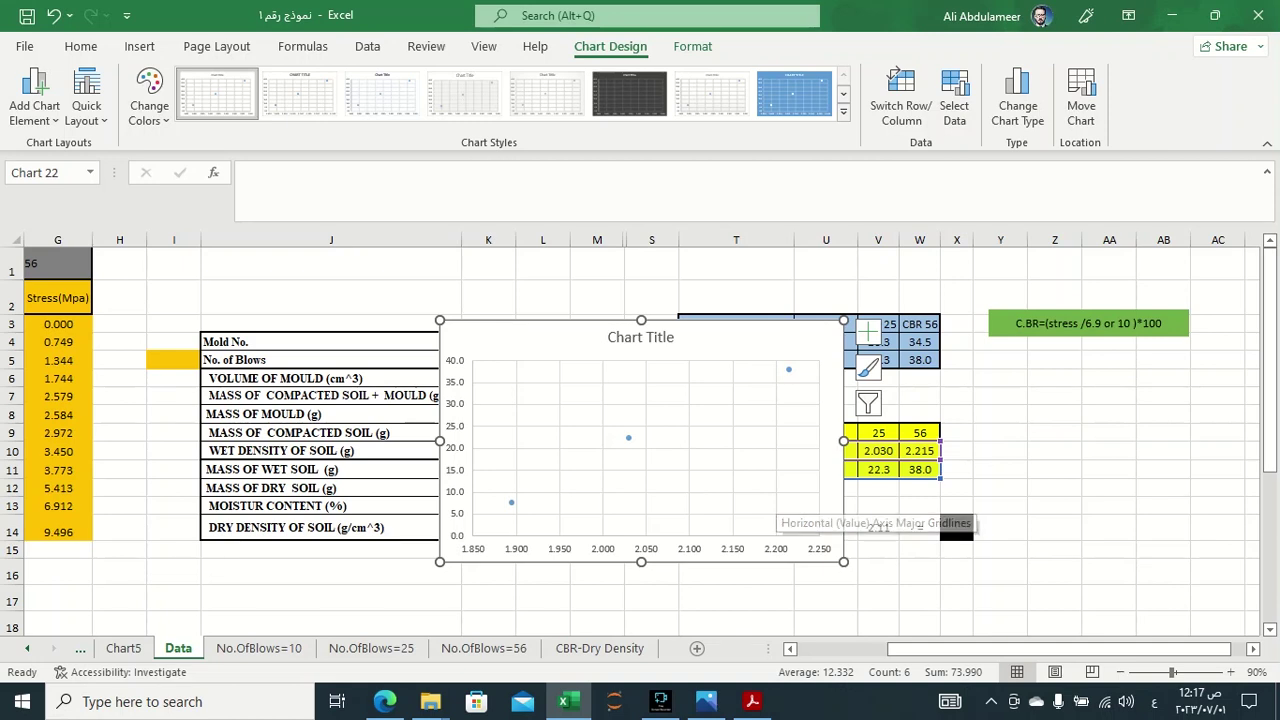
drag(798, 562, 620, 560)
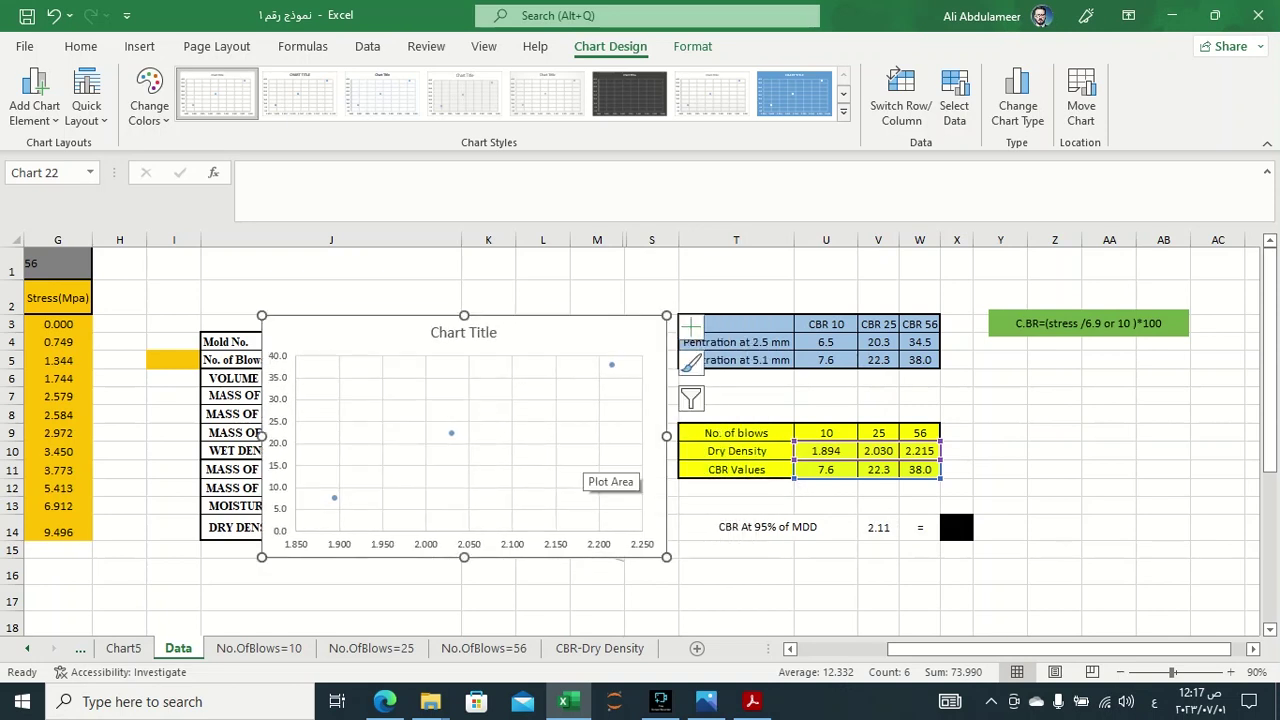
click(706, 701)
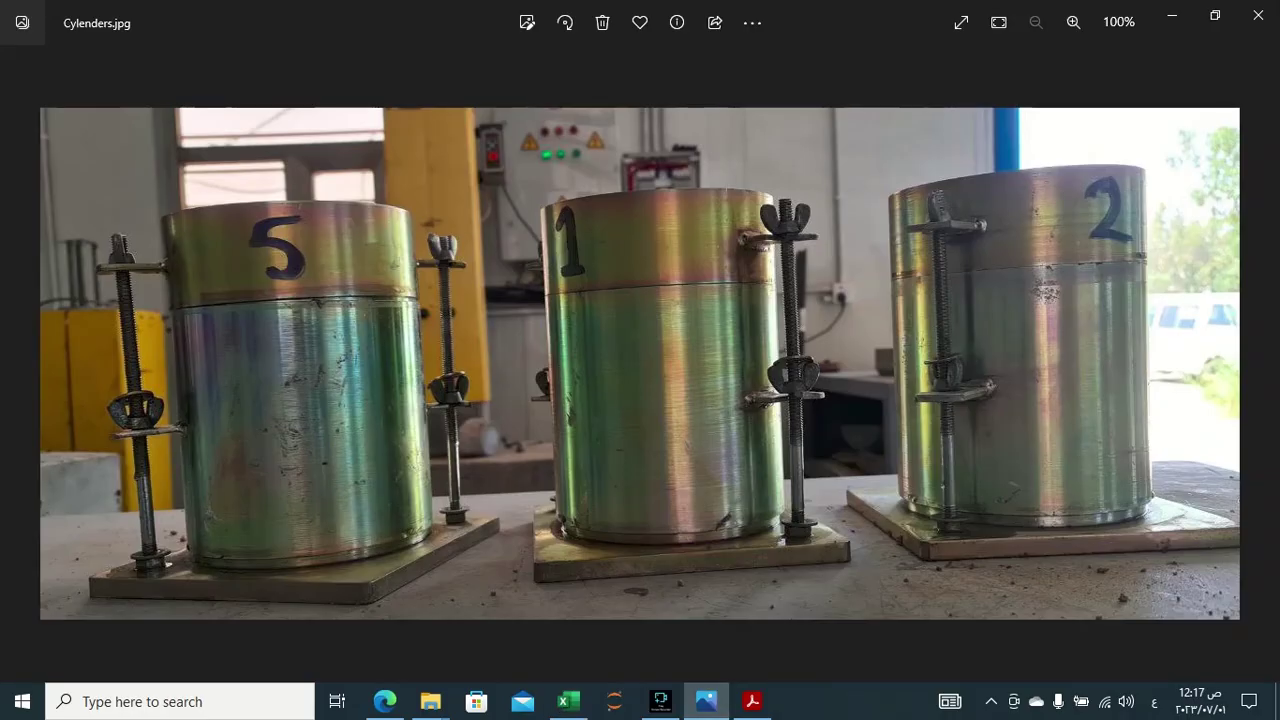
View the C.B.R-Density possible relations image, then go back to the Excel chart.
key(Left)
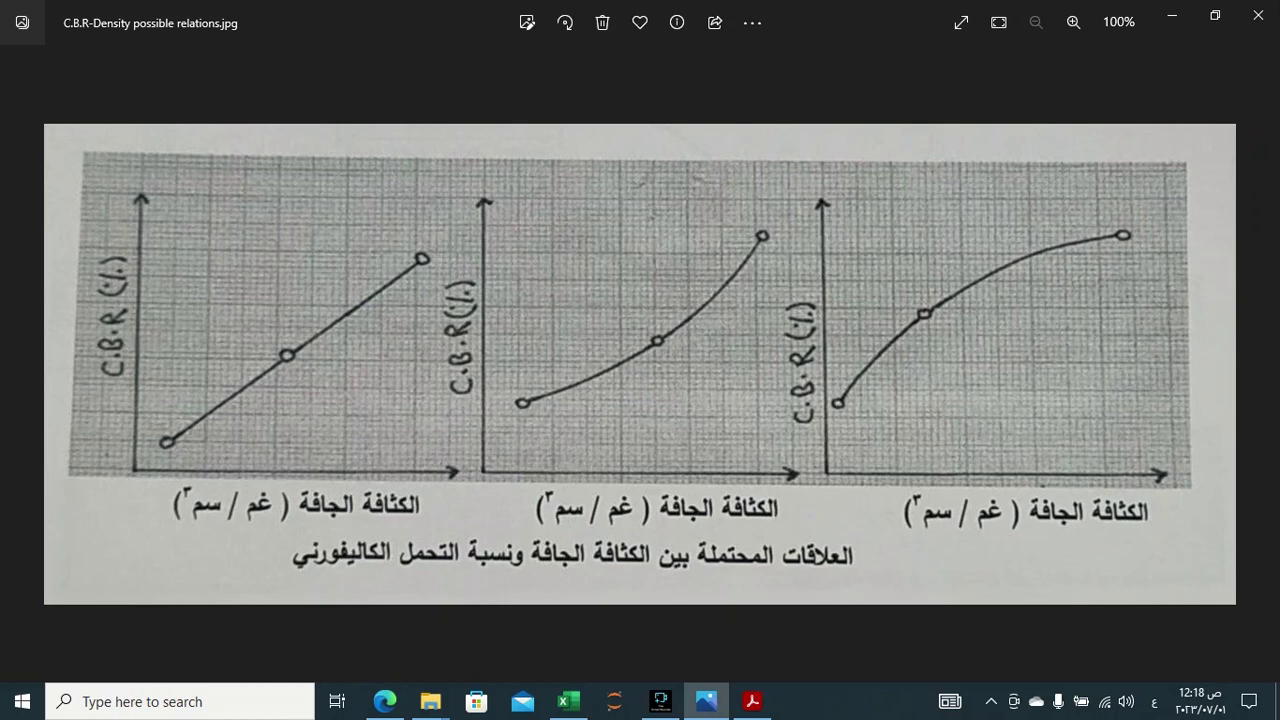
click(568, 701)
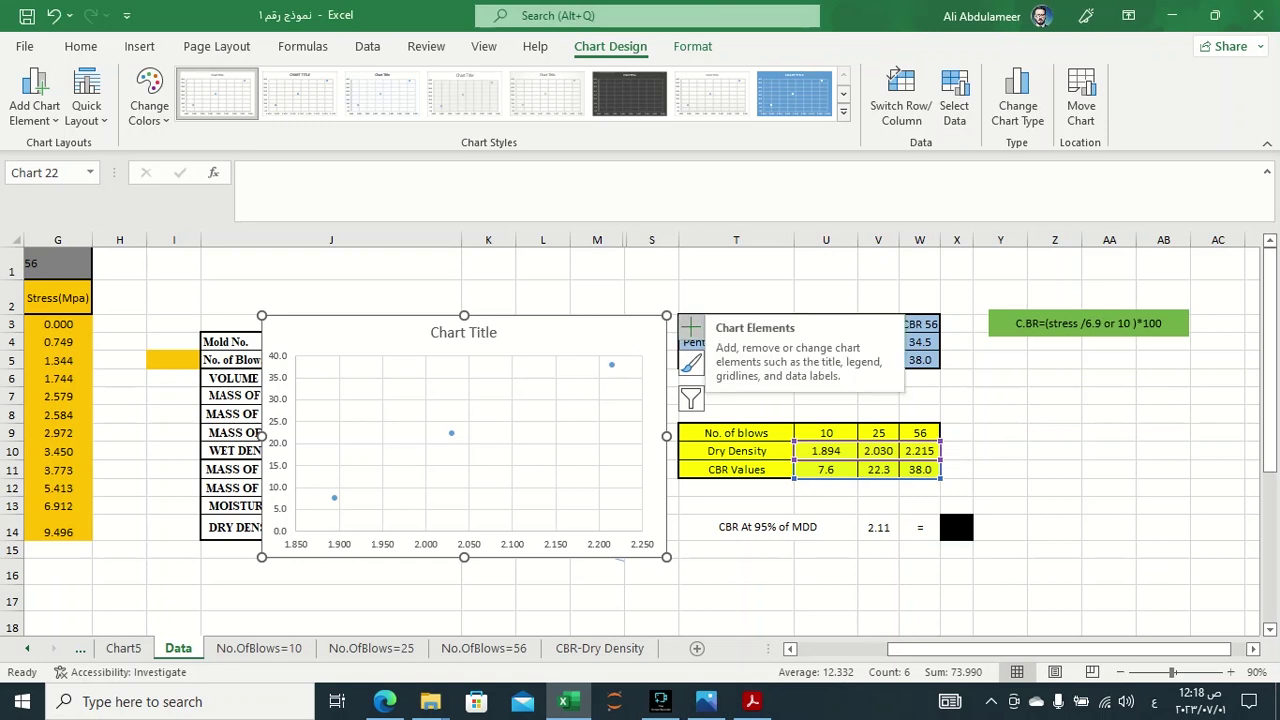
Add a dotted linear trendline through the three CBR–dry density points on the scatter chart.
click(691, 327)
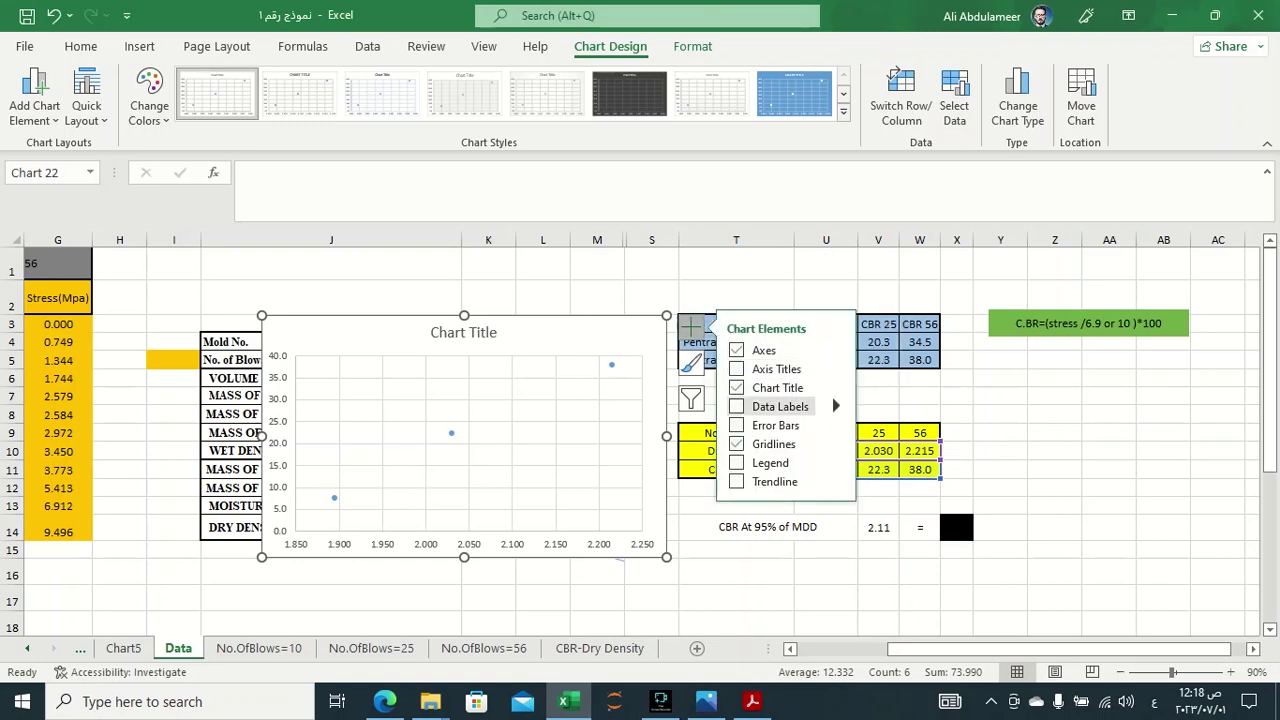
click(736, 481)
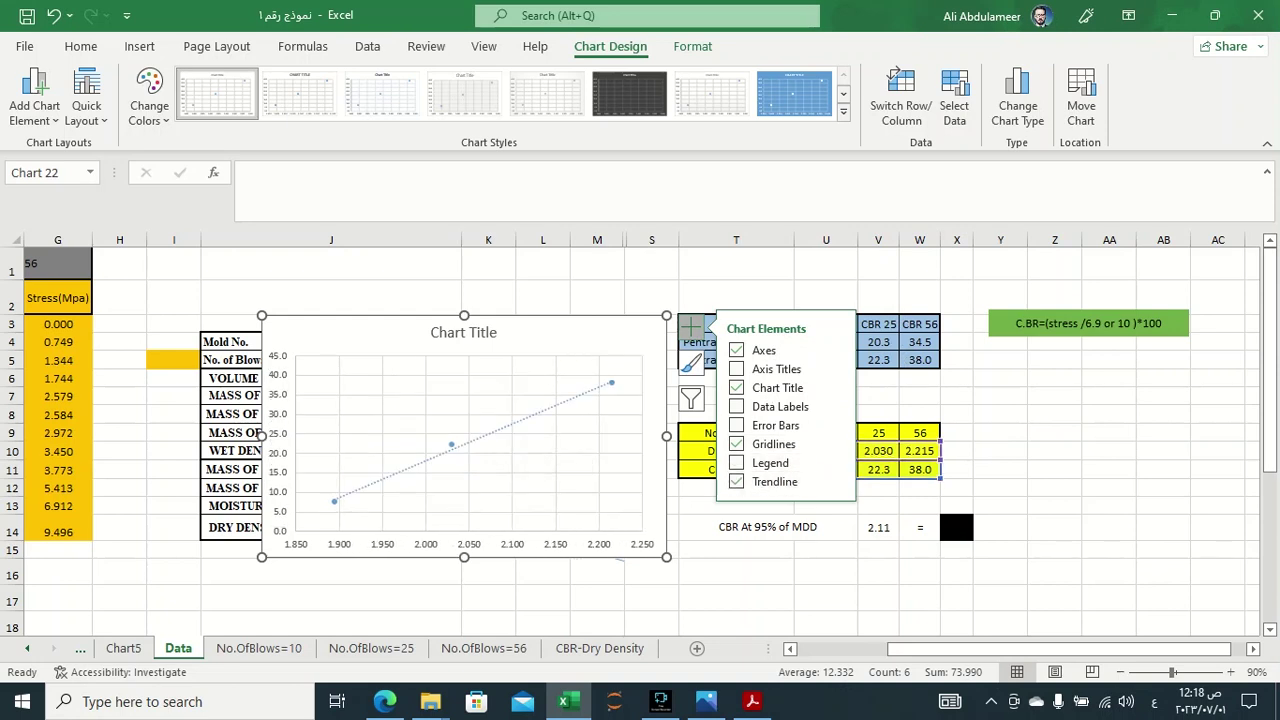
click(469, 445)
click(691, 326)
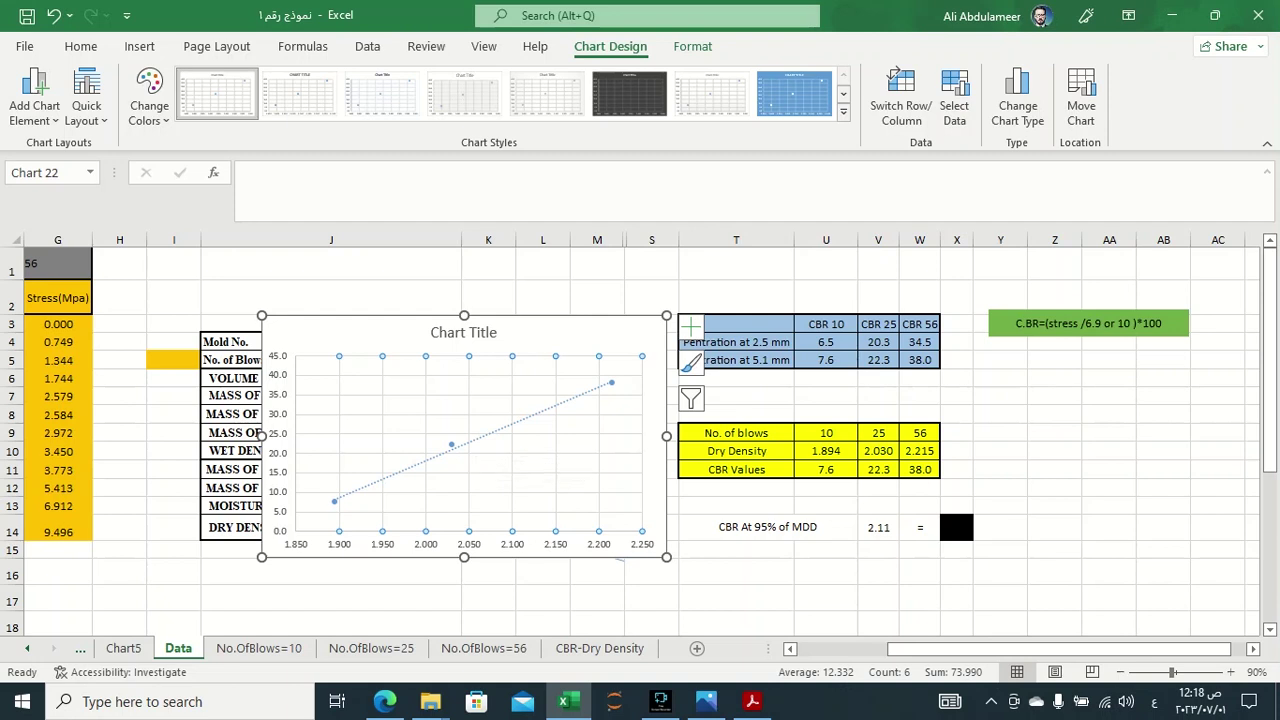
double_click(468, 443)
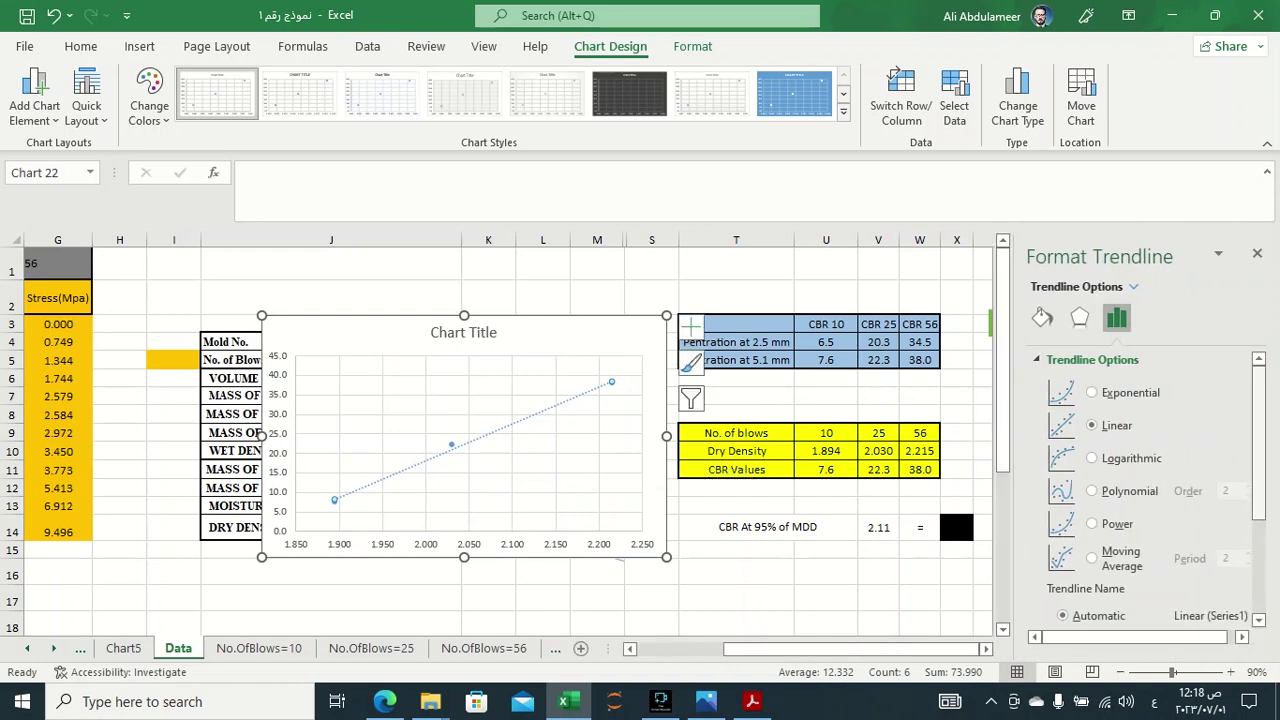
Display the trendline's R² value, move its label left, and enlarge it to 18 pt.
scroll(1140, 490, down, 3)
scroll(1140, 490, down, 1)
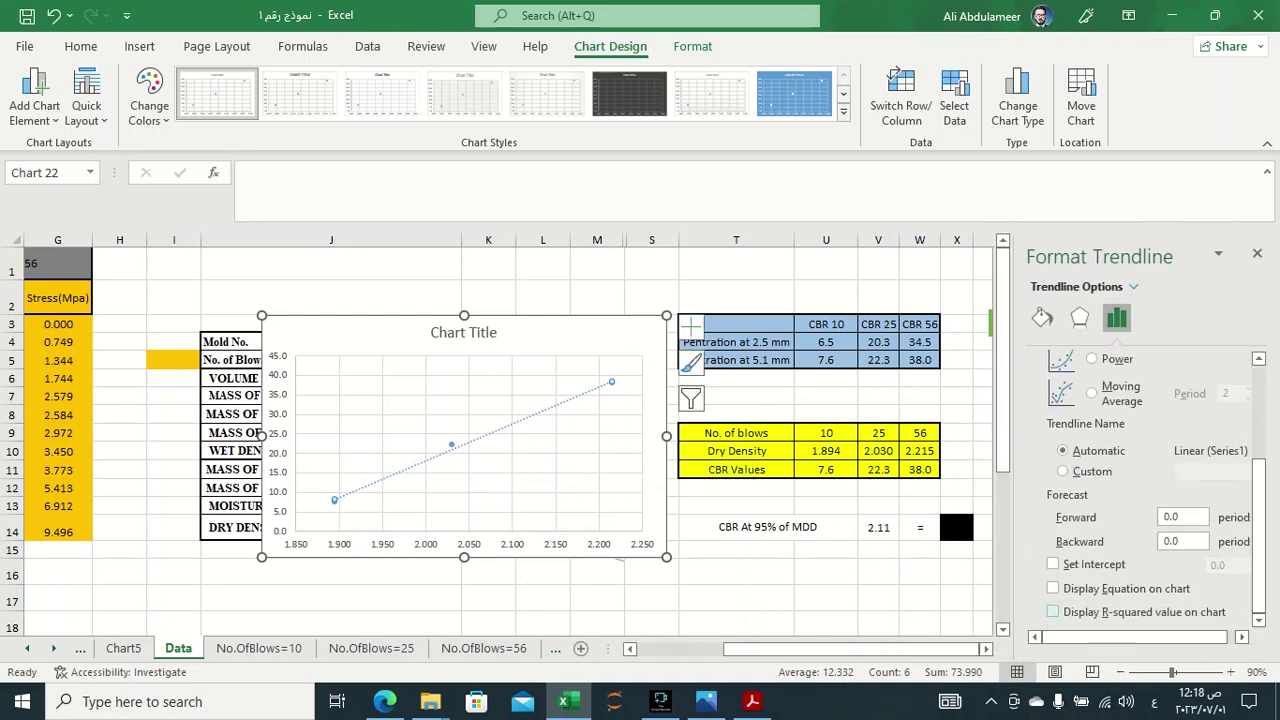
click(1052, 611)
drag(580, 381, 488, 367)
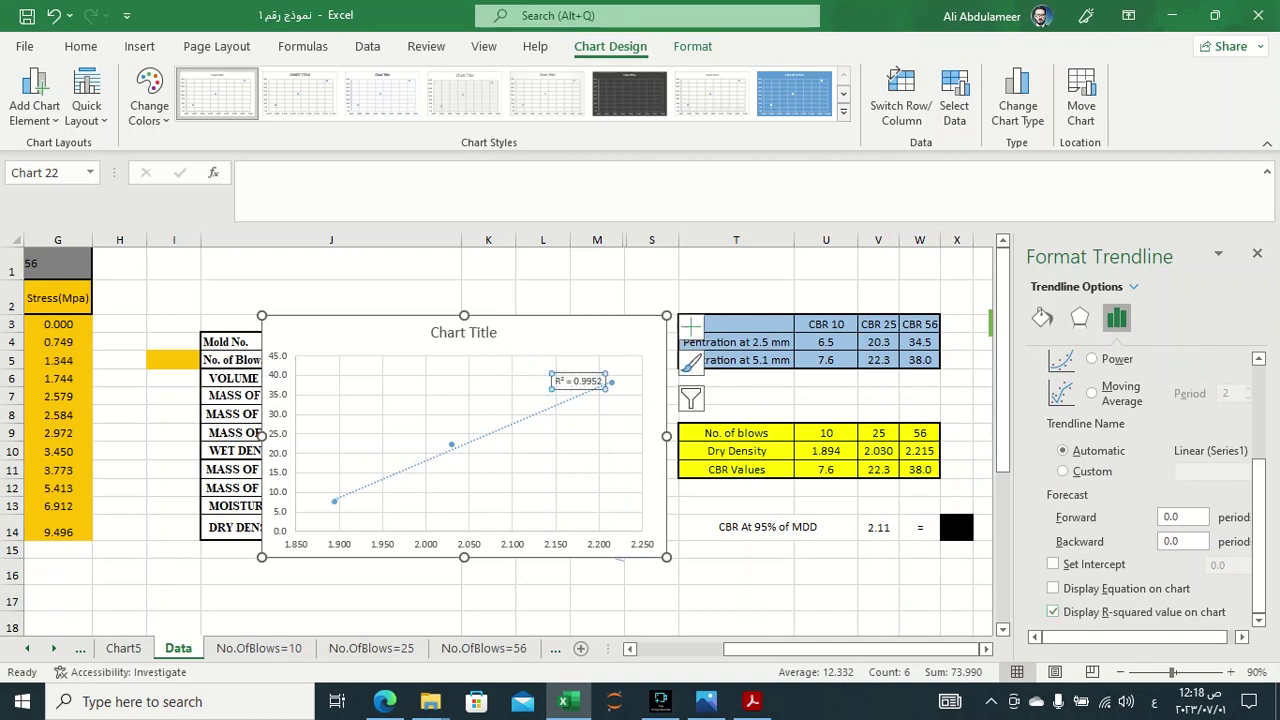
click(81, 46)
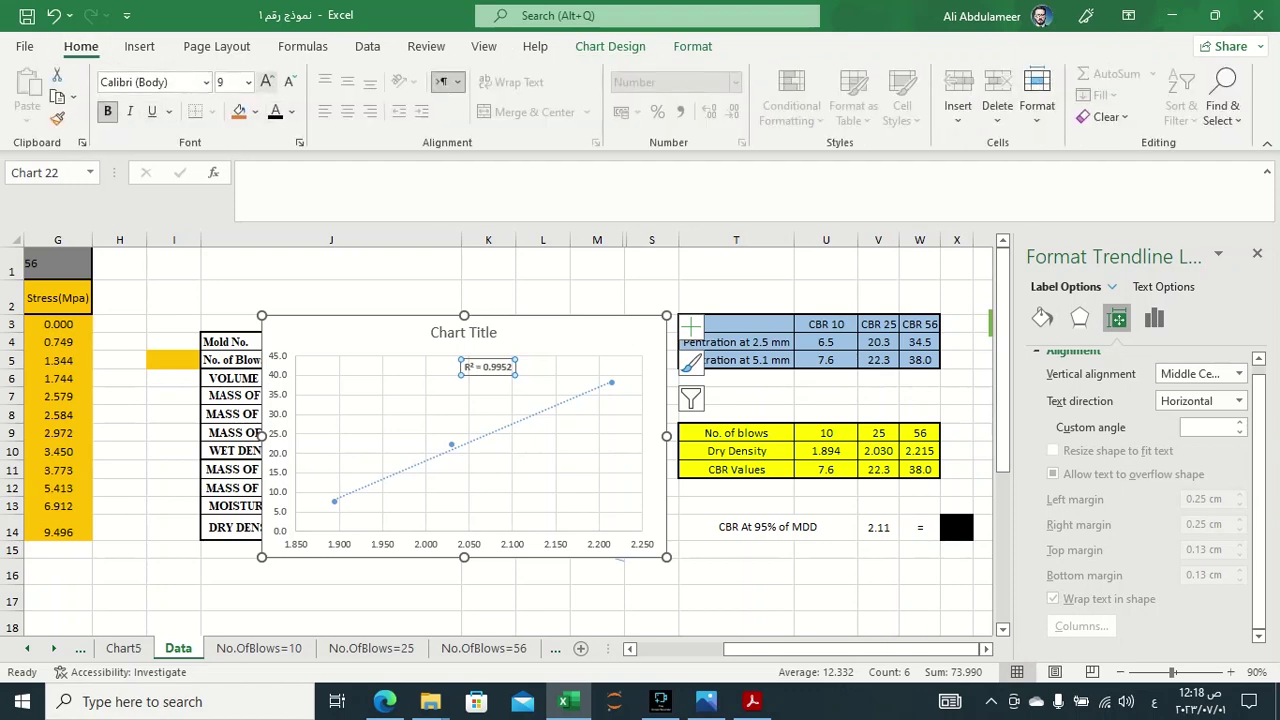
click(266, 82)
click(266, 82)
click(267, 82)
click(267, 82)
click(267, 82)
click(267, 82)
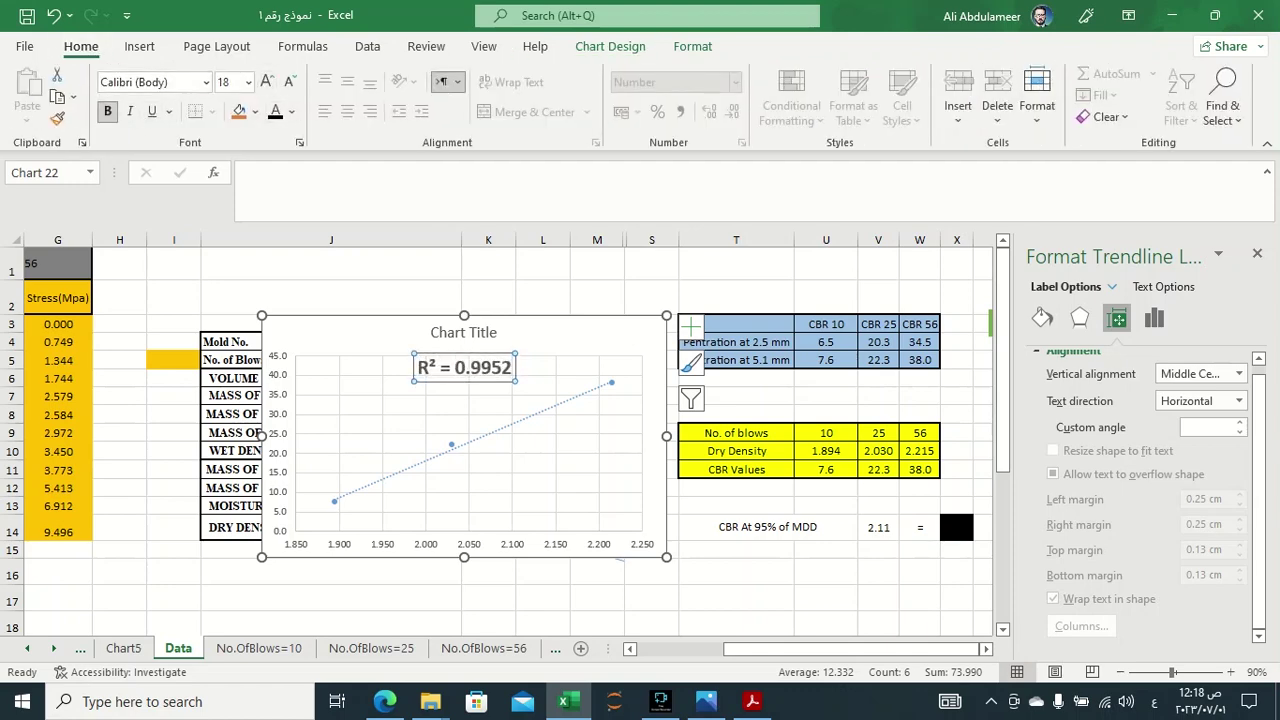
Change the trendline type to a 2nd-order polynomial, giving R² = 1.
scroll(1150, 490, up, 1)
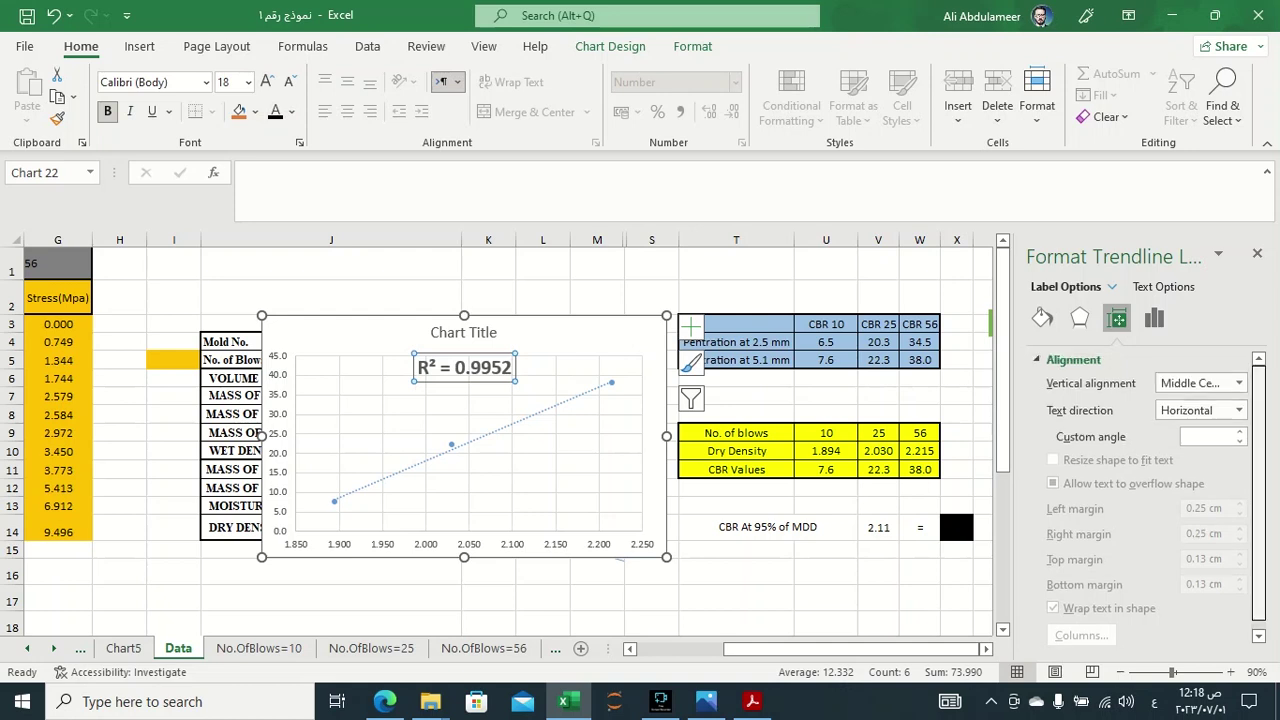
click(1154, 318)
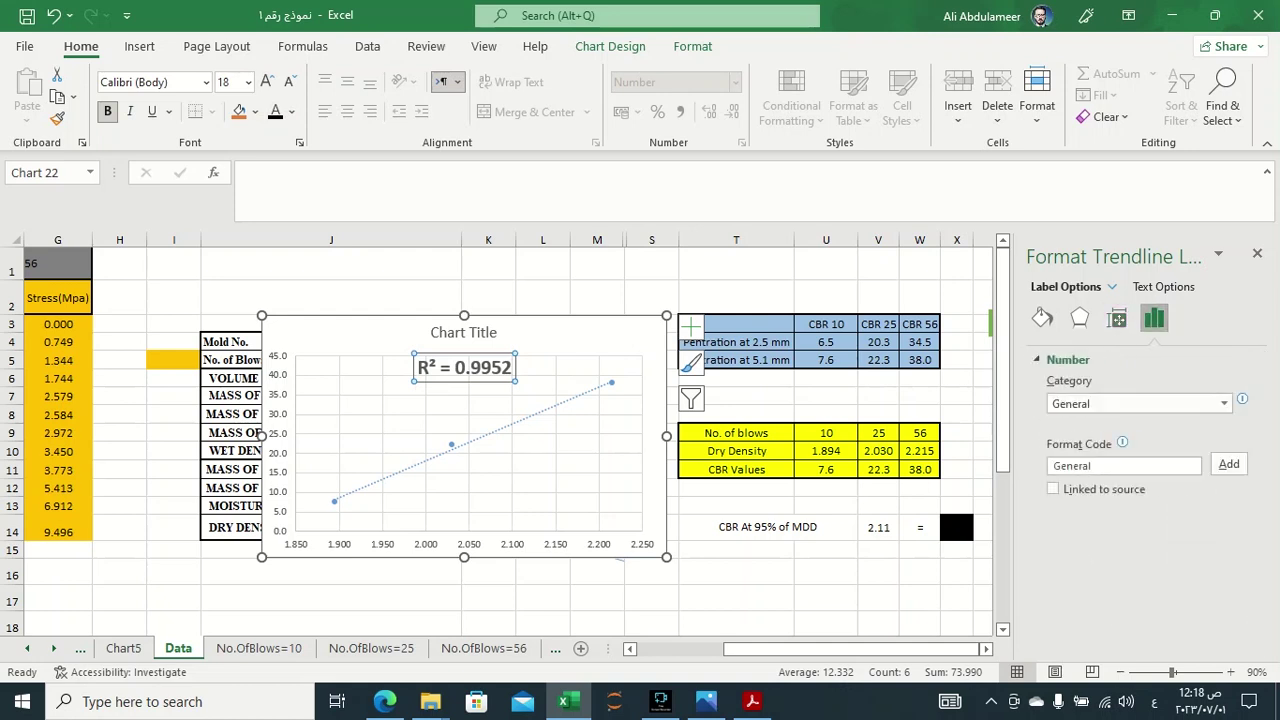
key(Down)
key(Down)
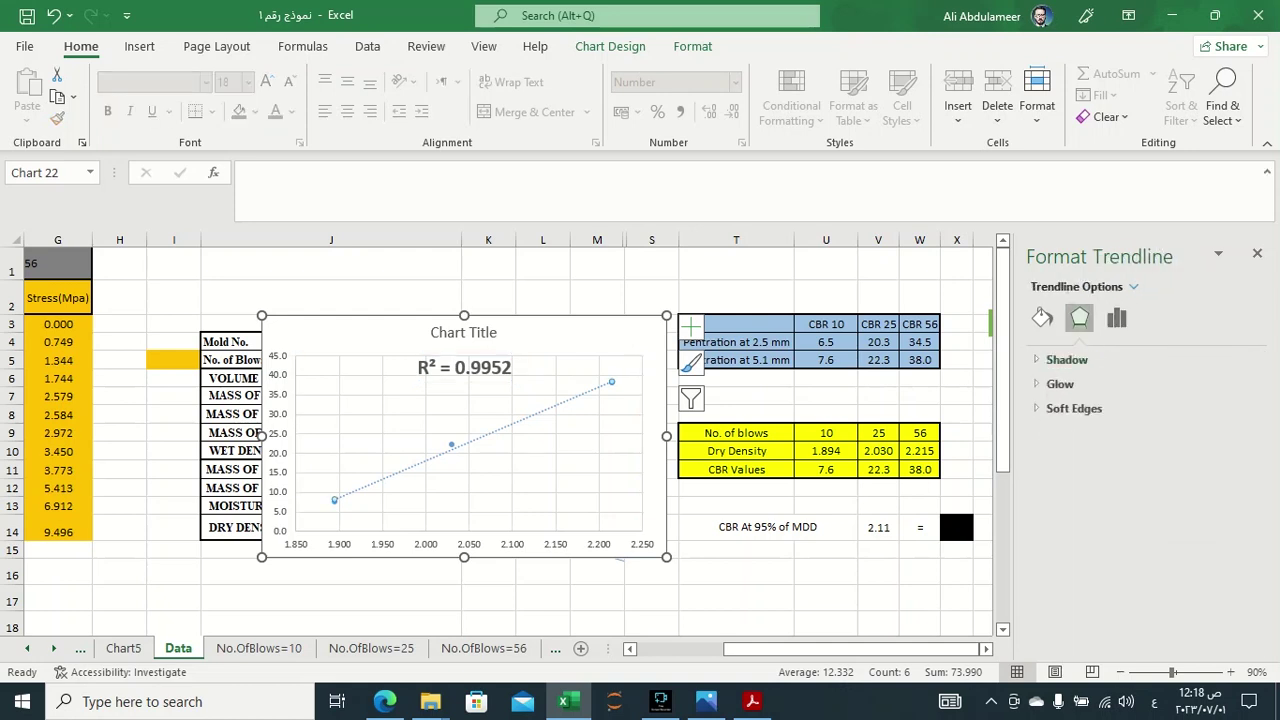
click(1117, 318)
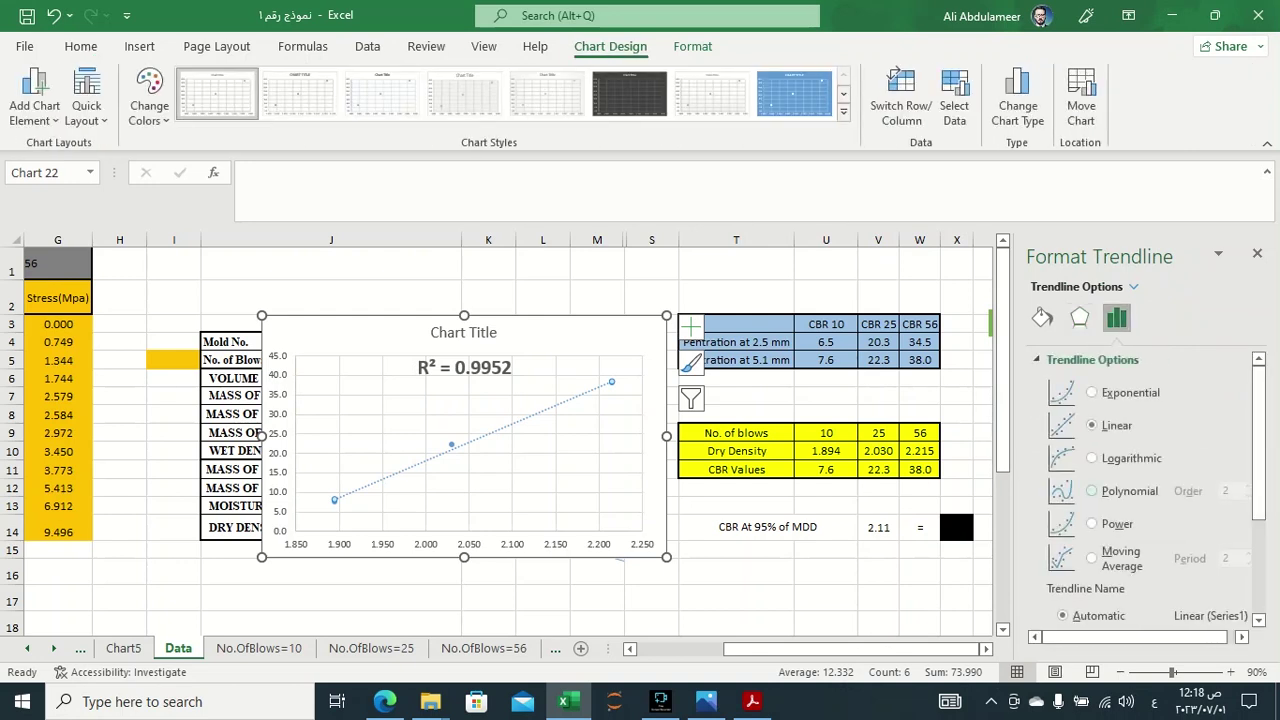
click(1091, 491)
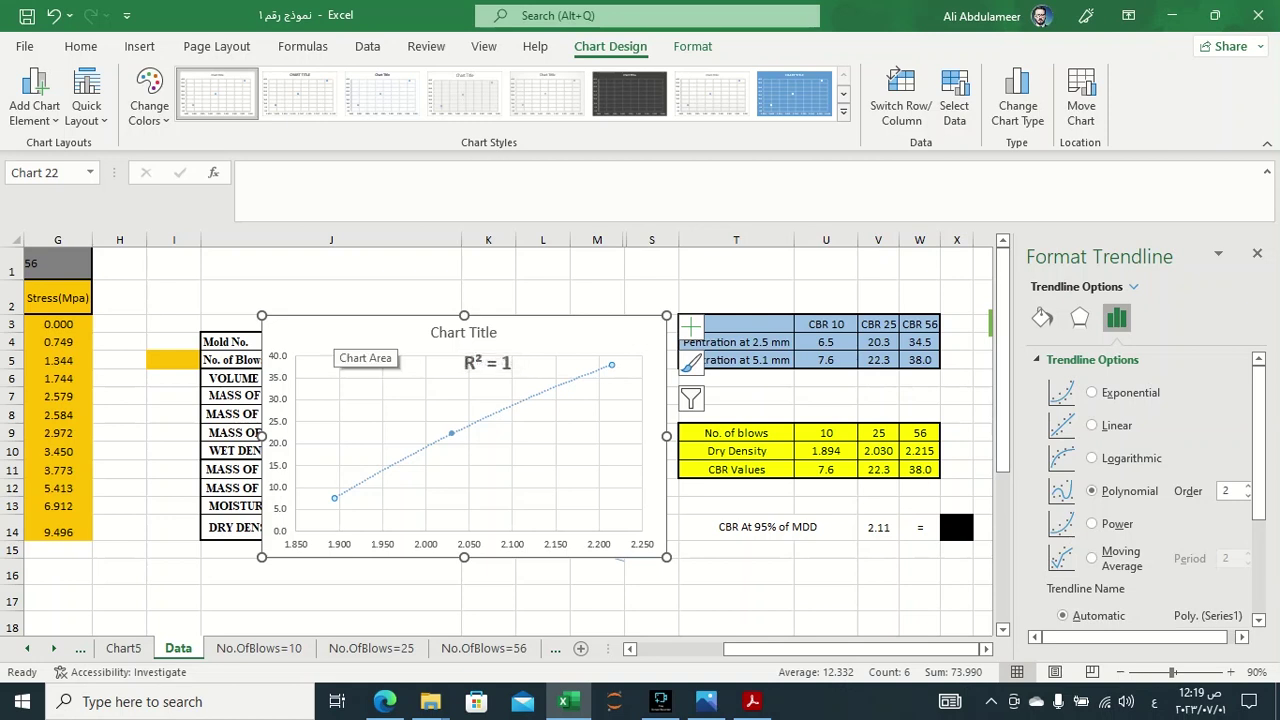
Move the CBR–dry density chart onto its own new sheet, Chart6.
right_click(334, 349)
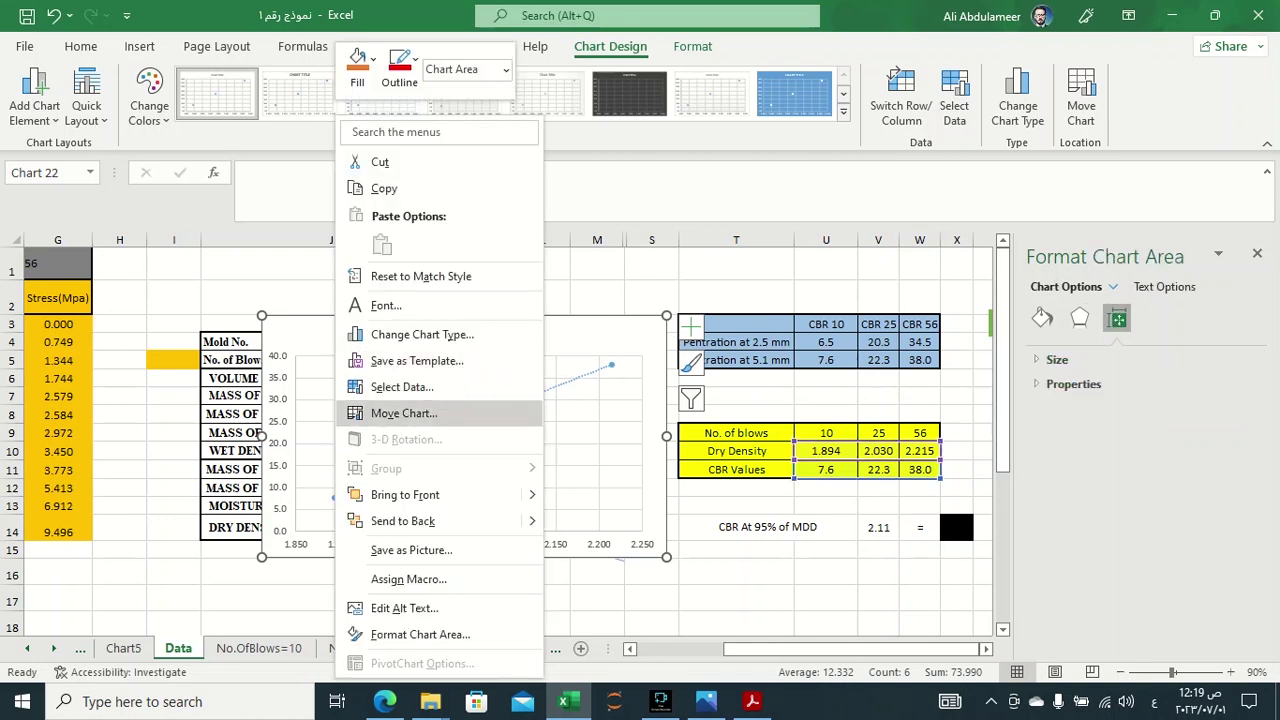
click(404, 413)
click(244, 379)
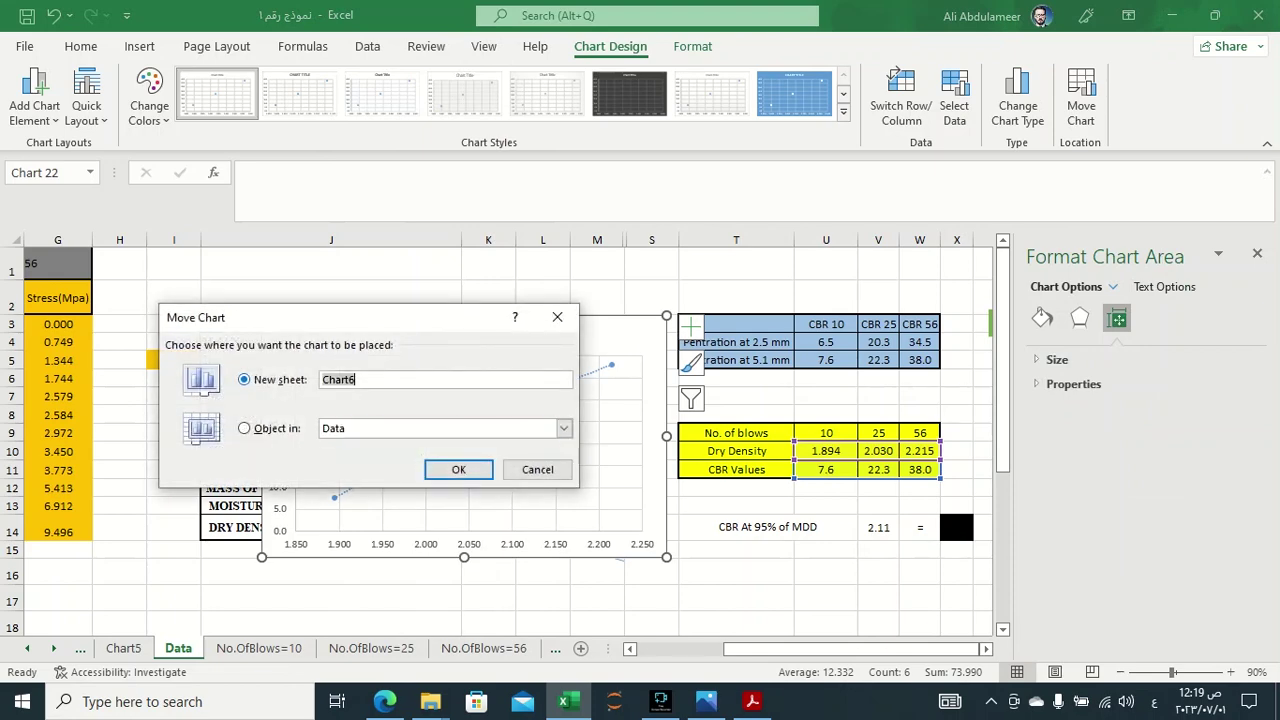
click(458, 469)
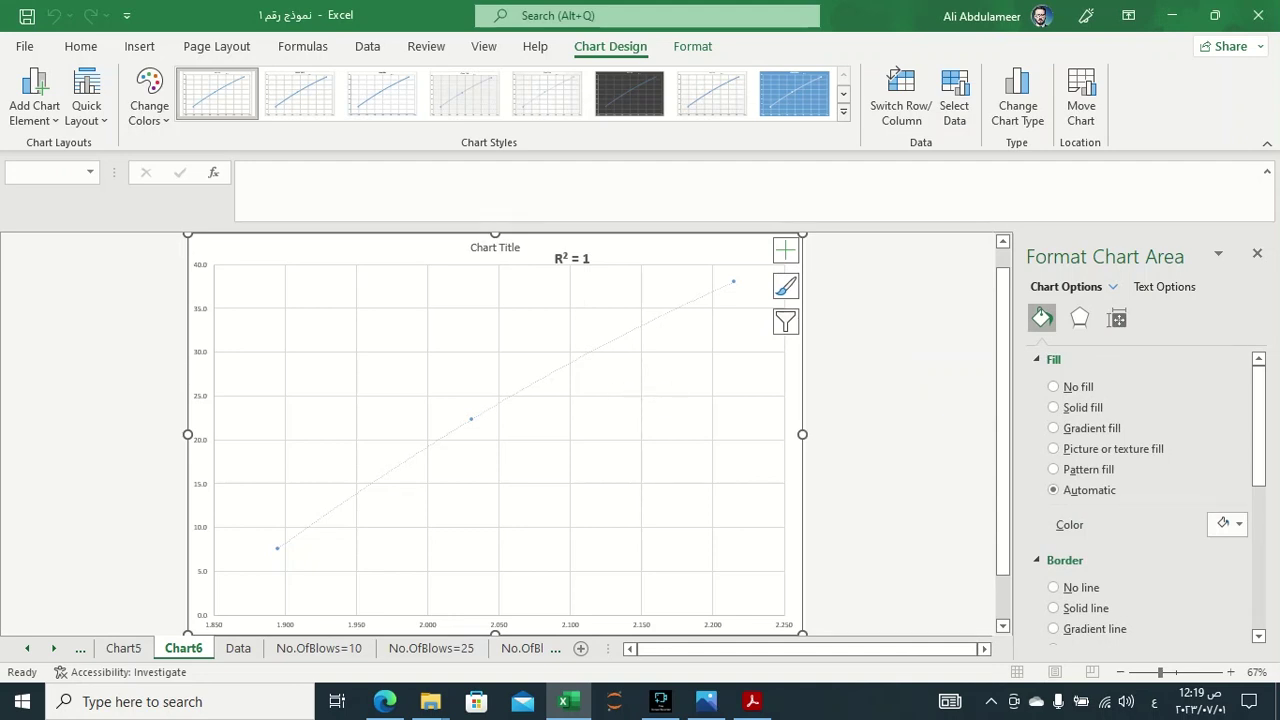
Add axis titles, data labels (7.6, 22.3, 38.0) and a legend to the chart.
click(495, 624)
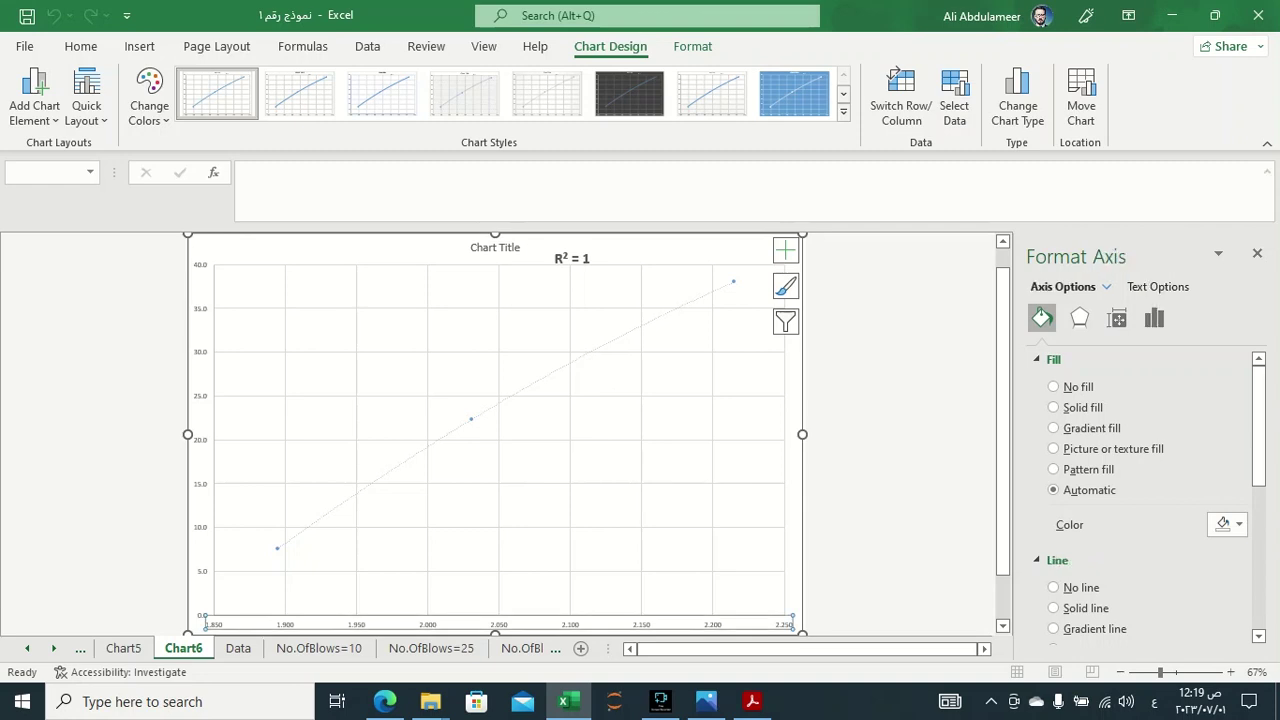
click(785, 250)
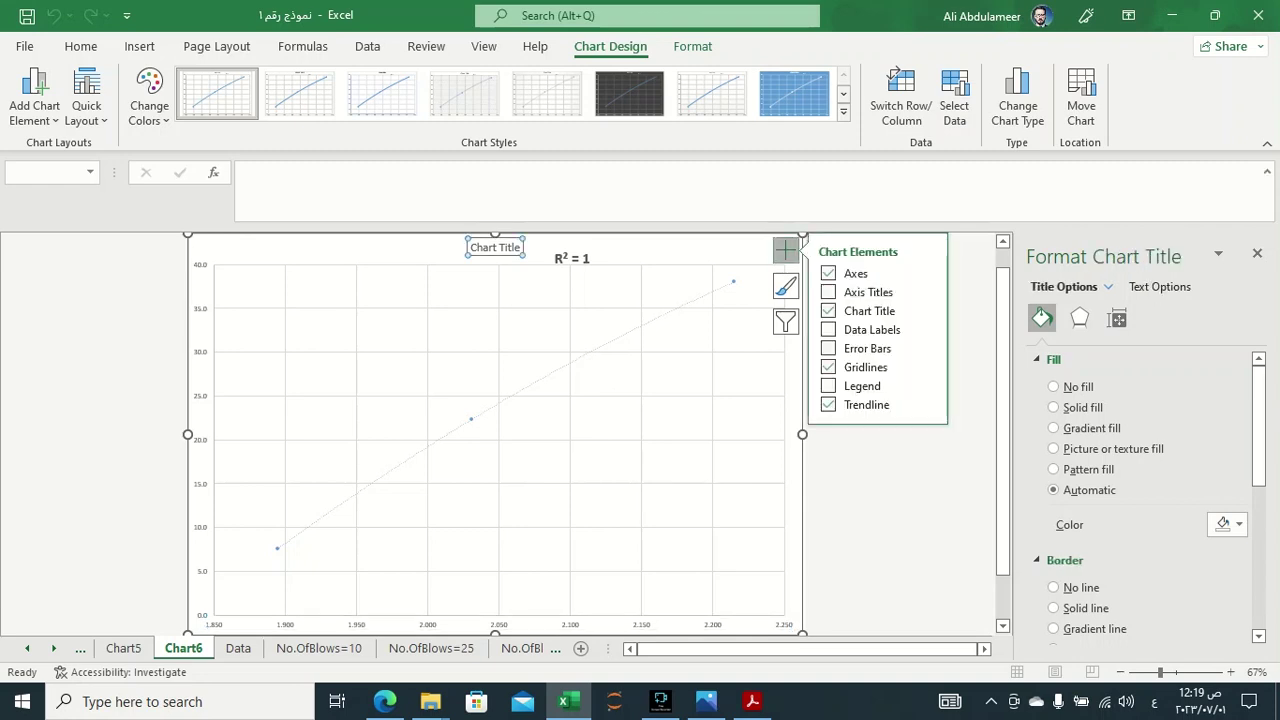
click(828, 292)
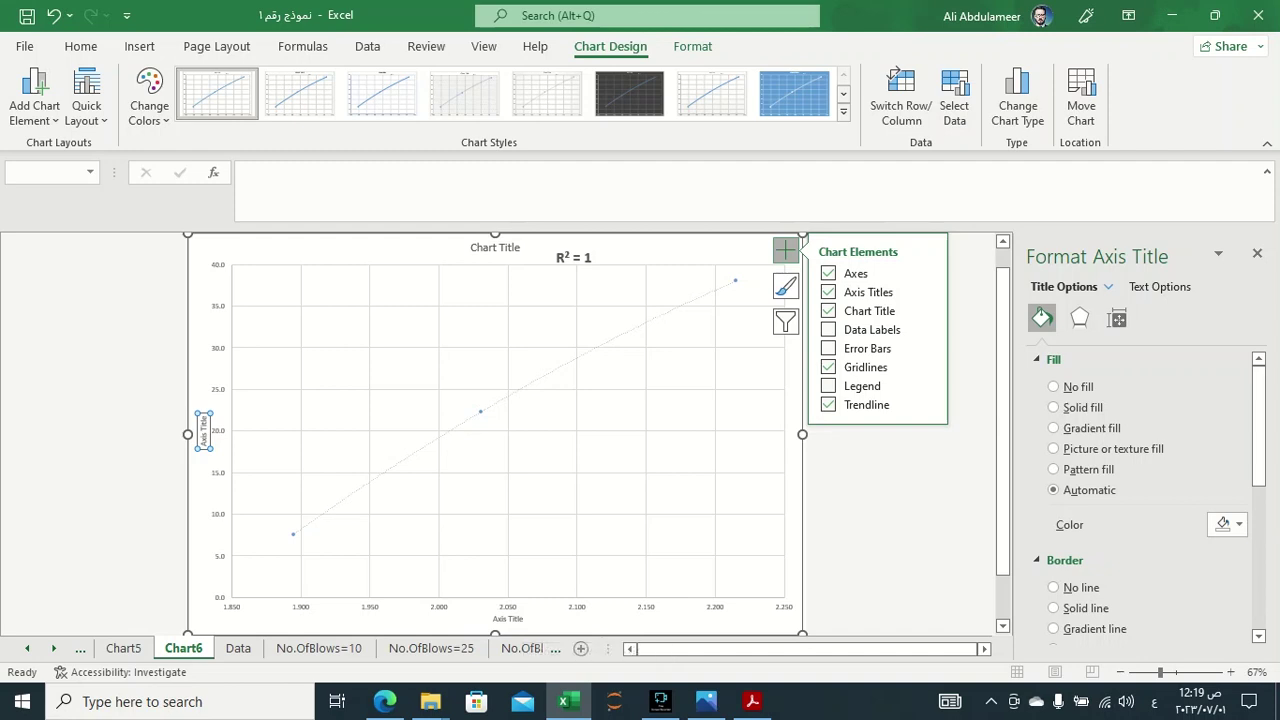
click(828, 329)
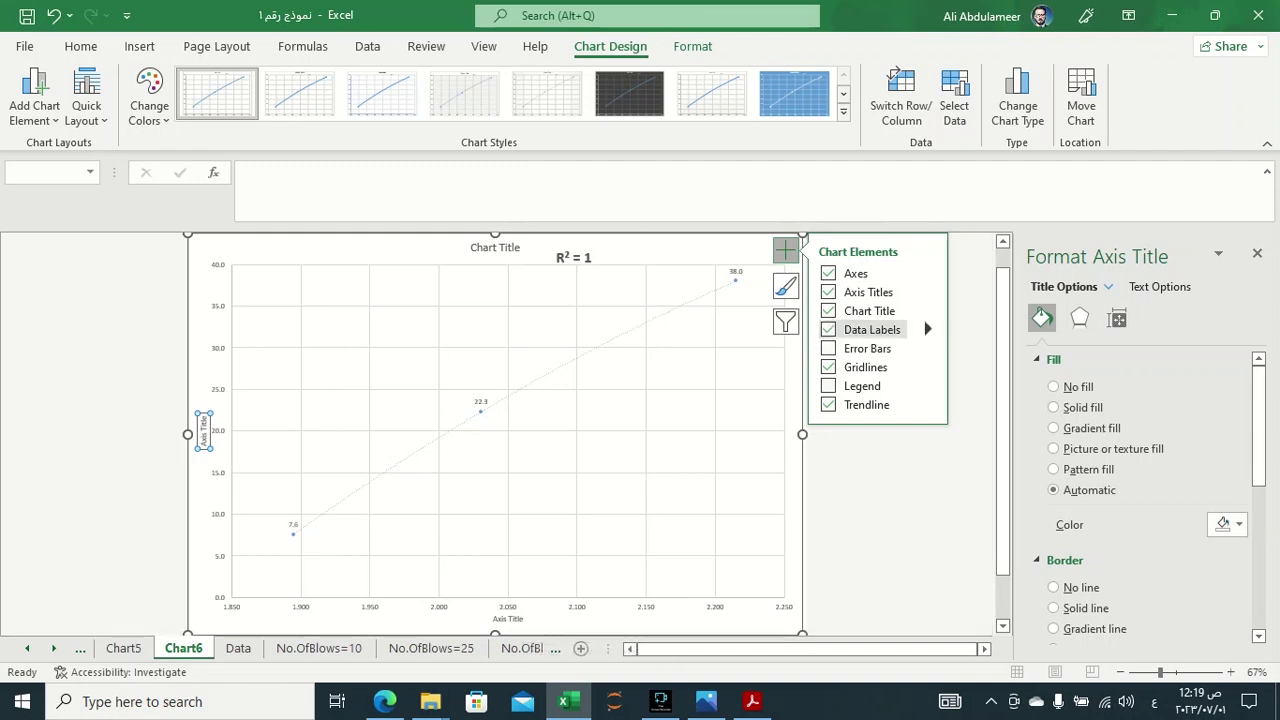
click(828, 386)
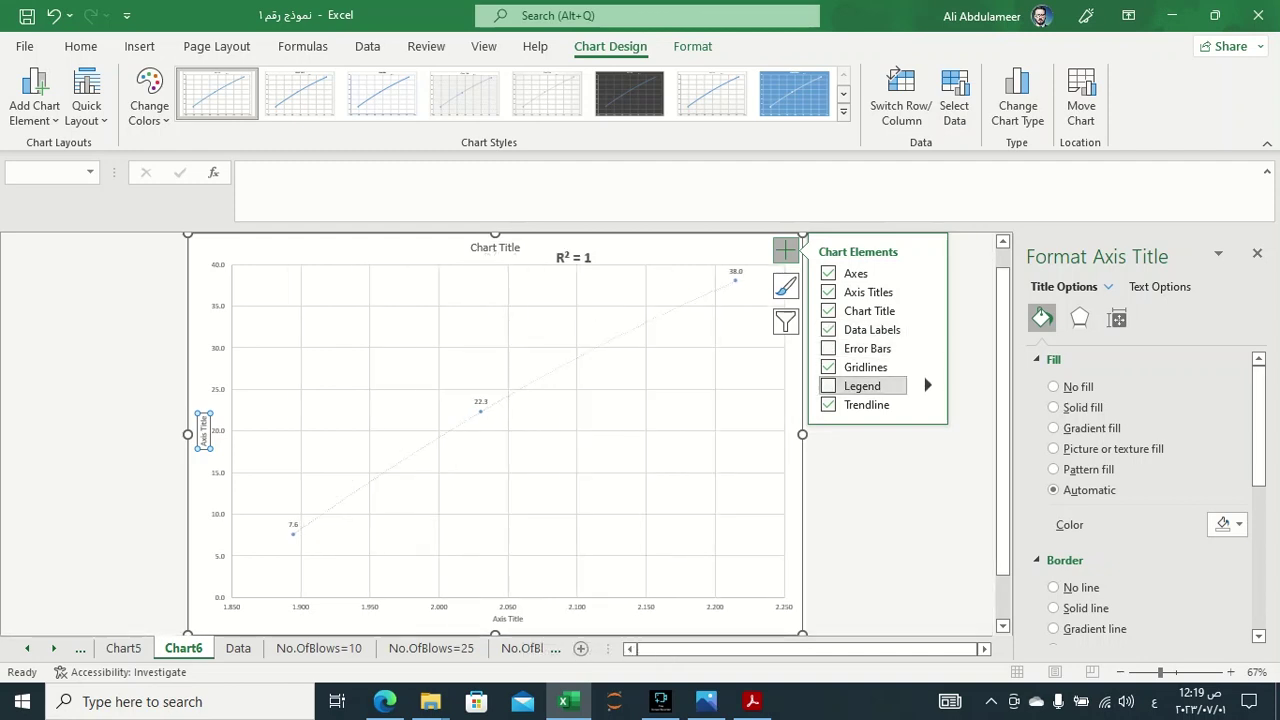
click(828, 348)
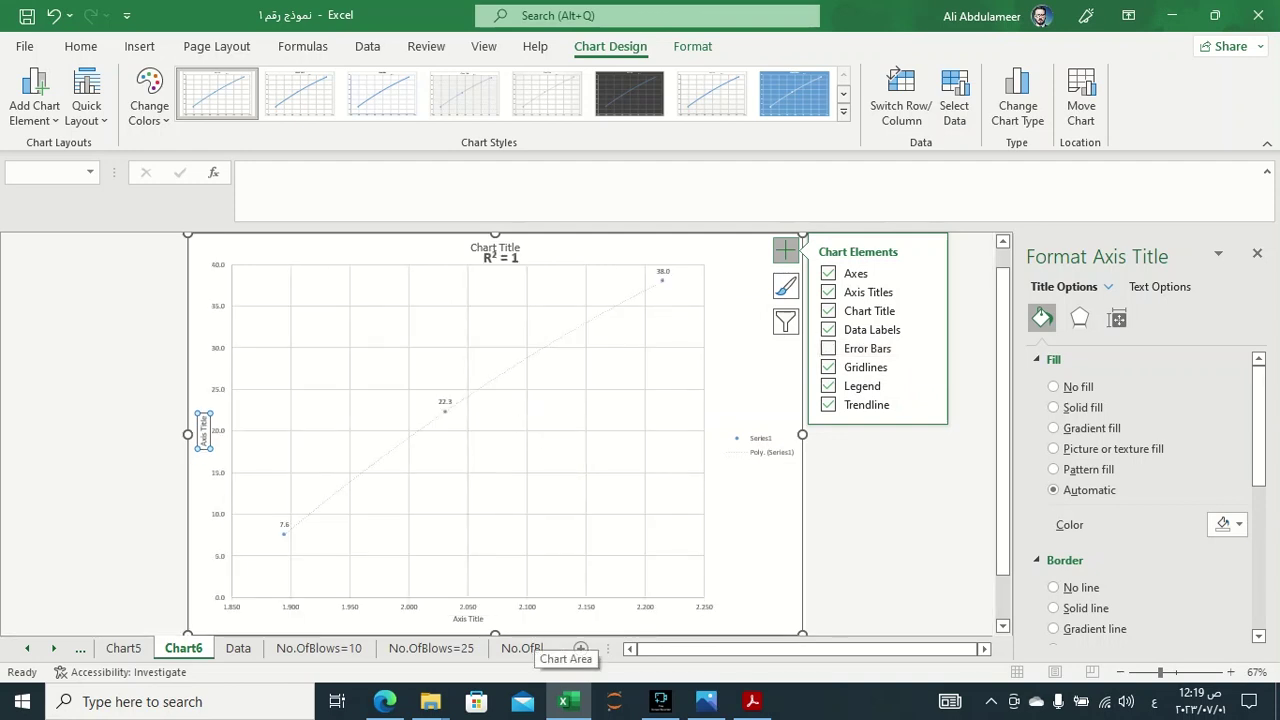
click(522, 648)
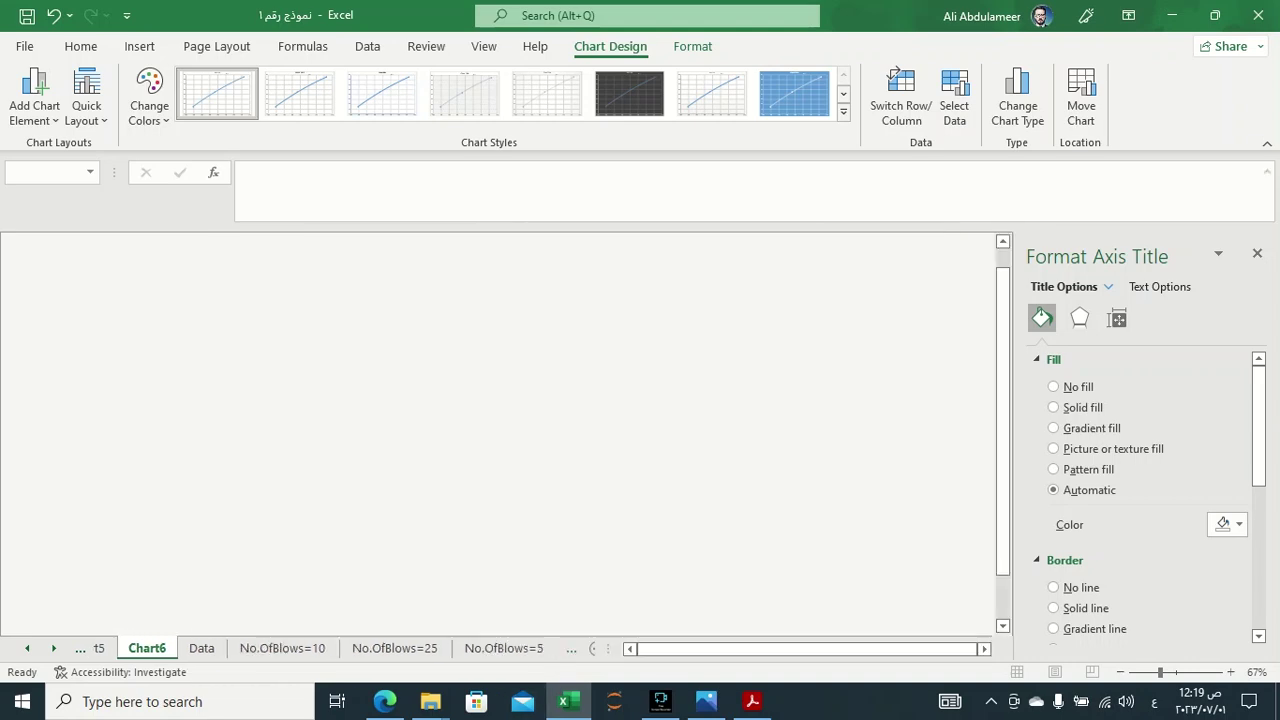
key(ctrl+Page_Down)
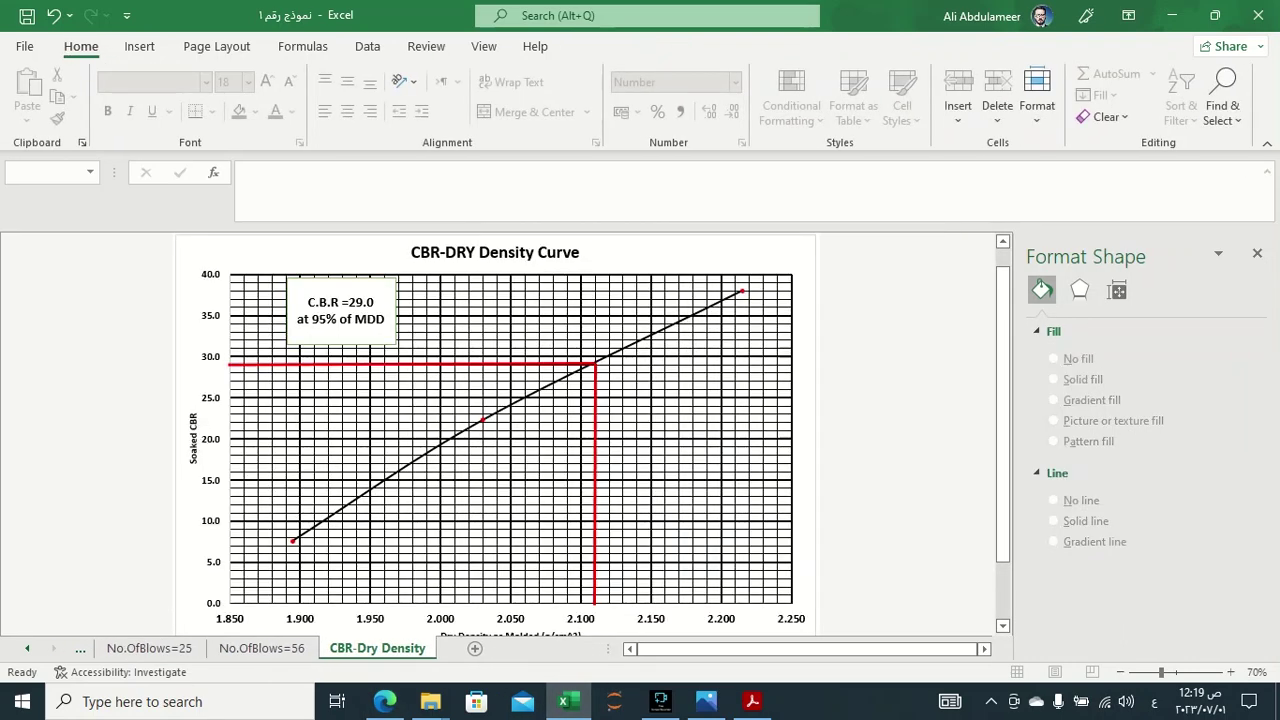
scroll(500, 430, down, 2)
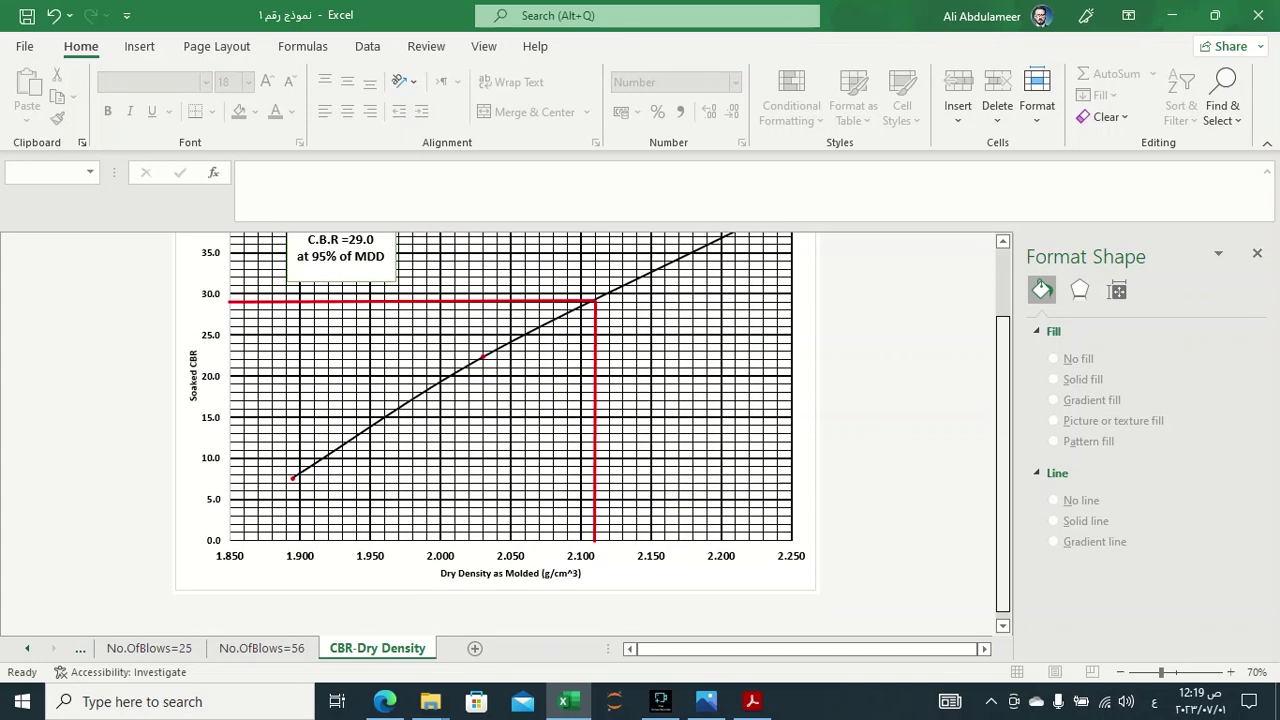
key(ctrl+Page_Up)
key(ctrl+Page_Up)
key(ctrl+Page_Up)
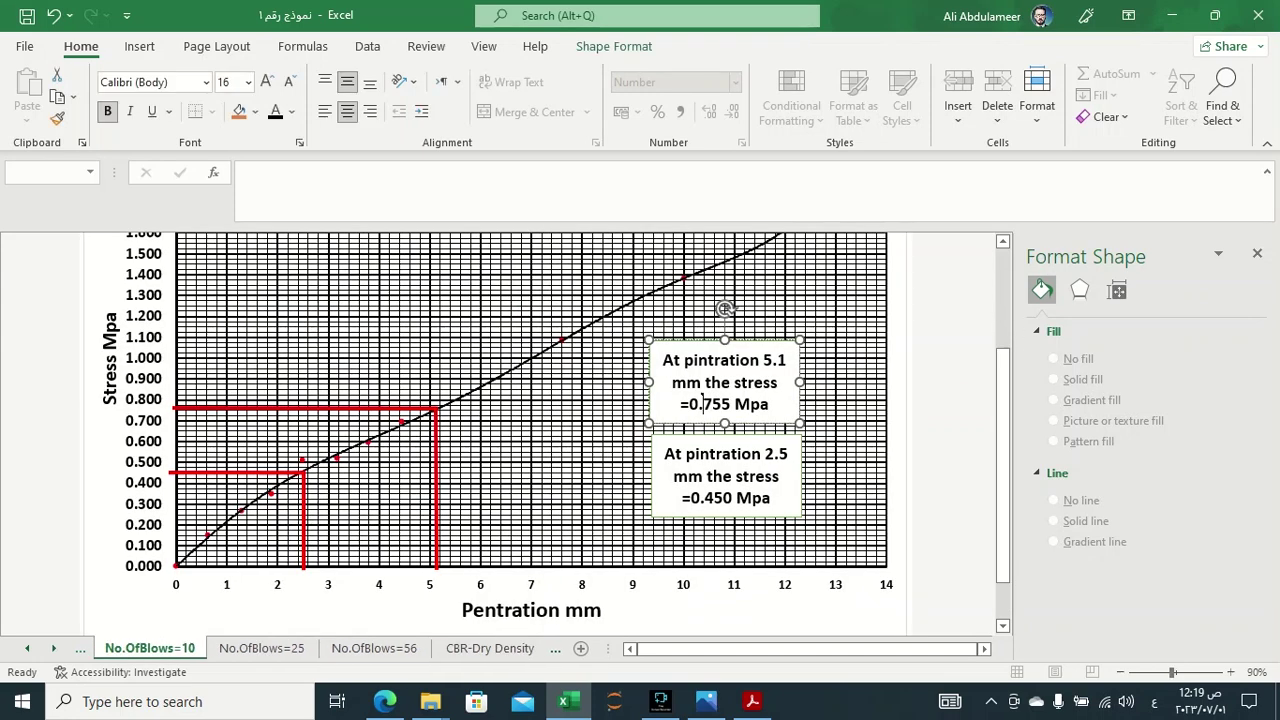
key(ctrl+Page_Up)
key(ctrl+Page_Up)
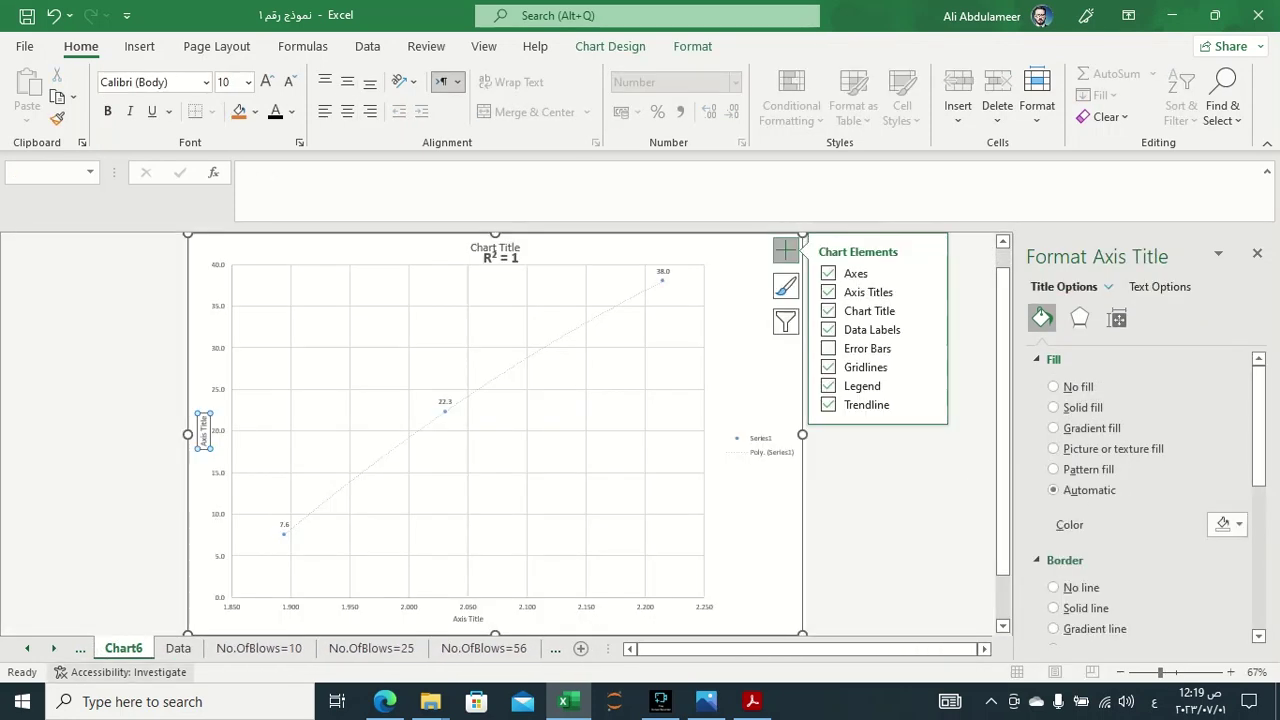
Switch to the Data sheet and scroll to review MDD 2.218, OMC 5.00 and dry density 1.894.
key(ctrl+Page_Down)
scroll(509, 434, left, 2)
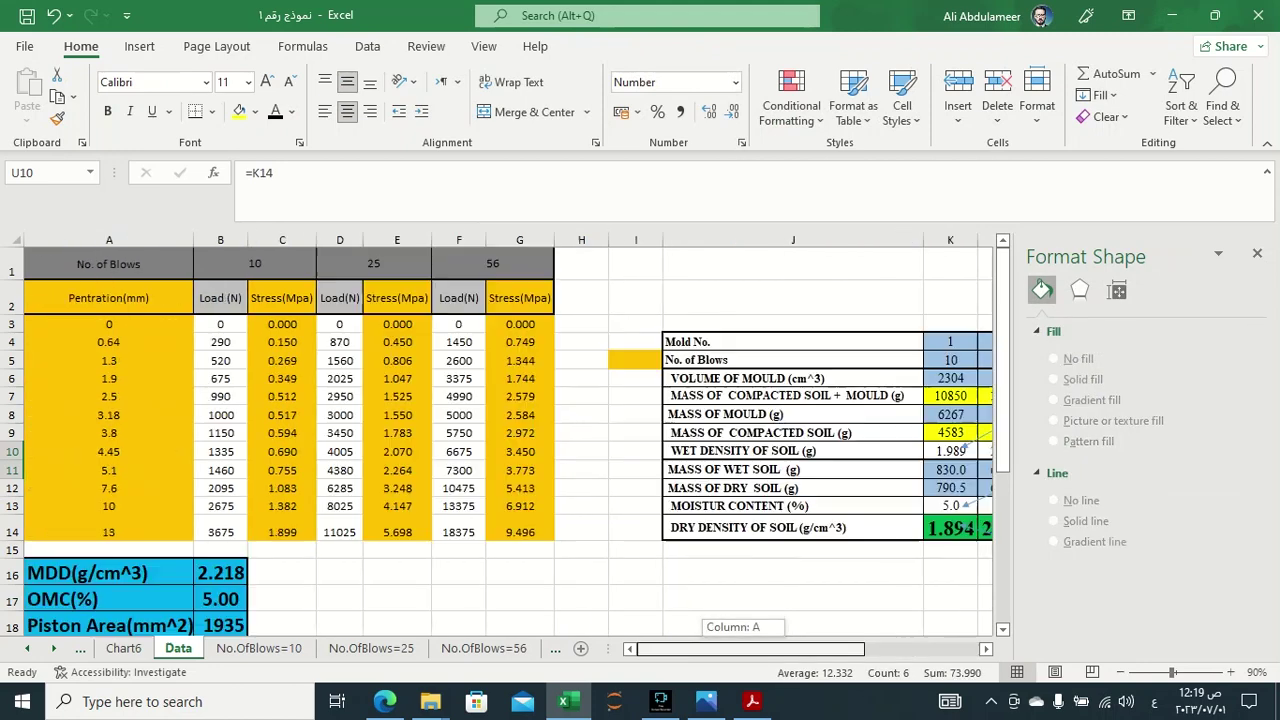
scroll(500, 434, down, 2)
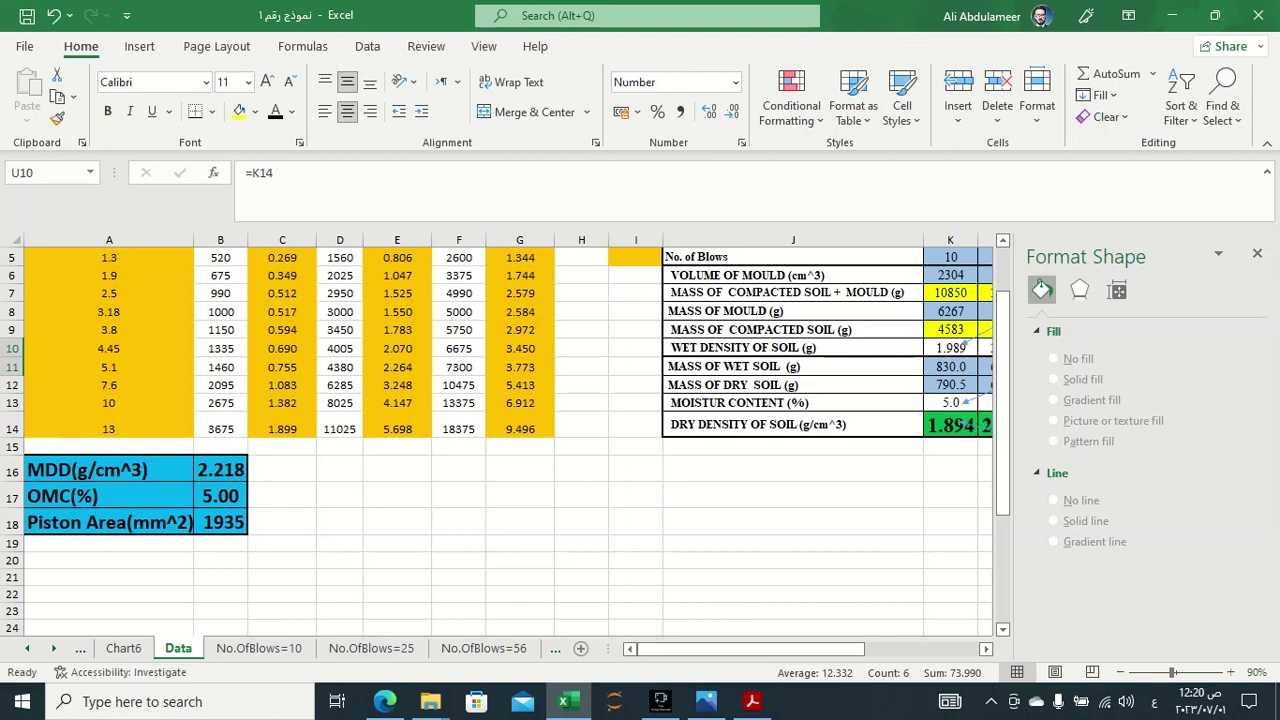
scroll(509, 434, right, 3)
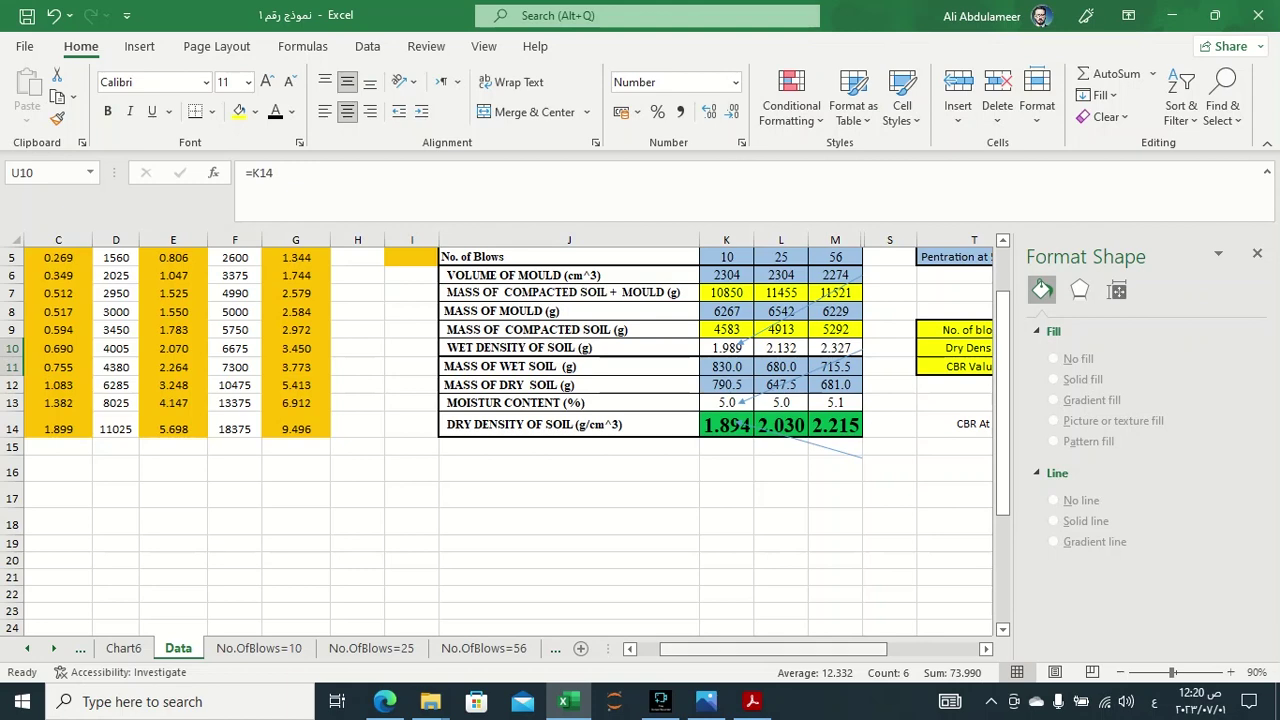
drag(772, 648, 668, 648)
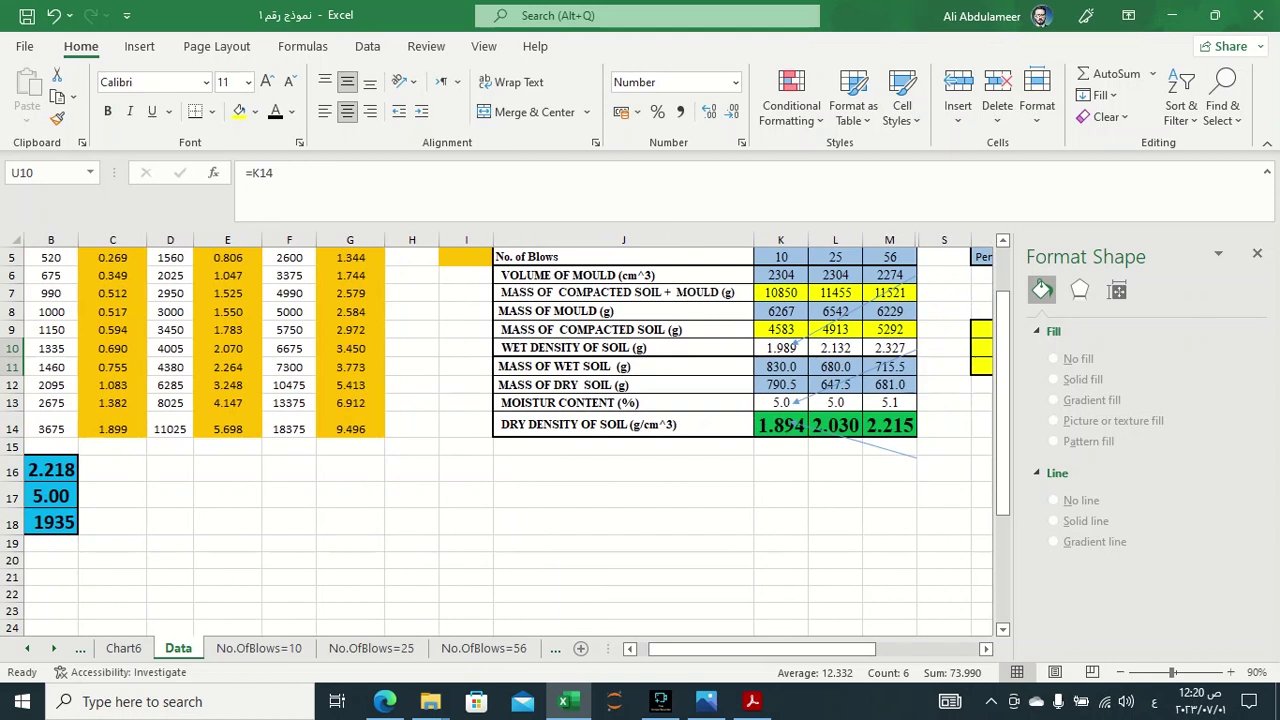
drag(760, 648, 750, 648)
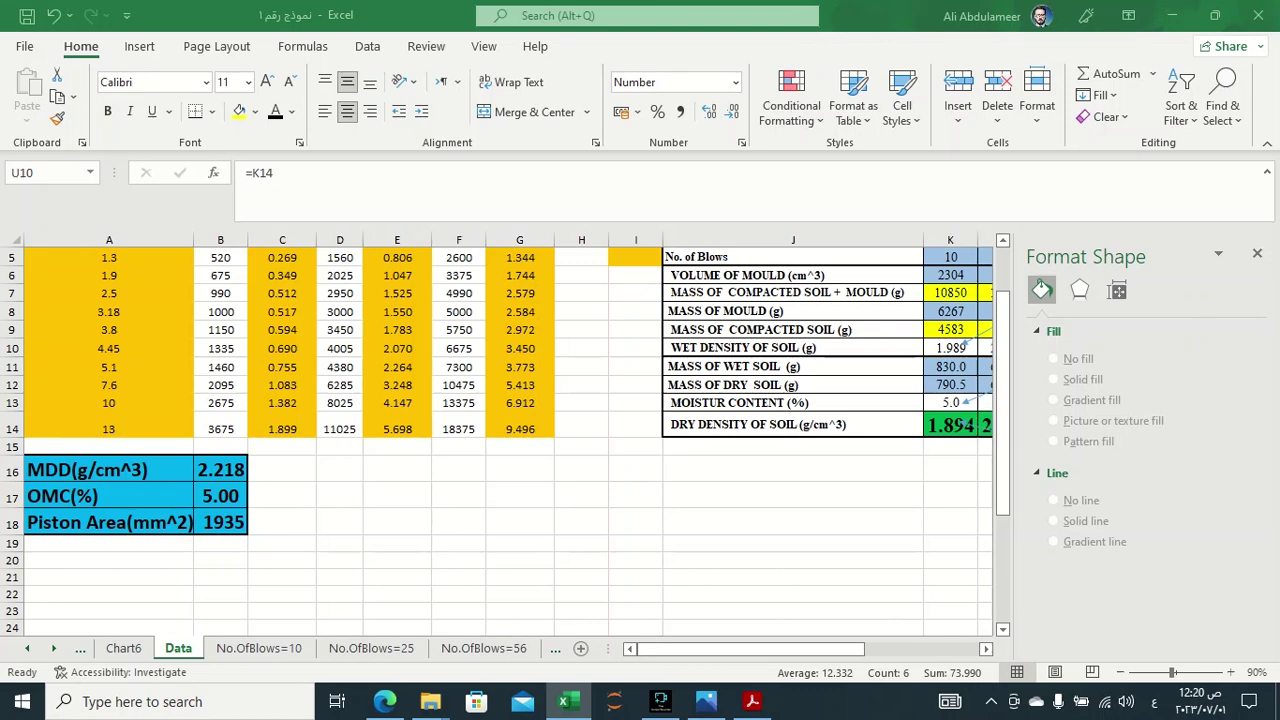
Inspect the stress formula in cell C6 of the load–stress table.
drag(1002, 470, 1002, 425)
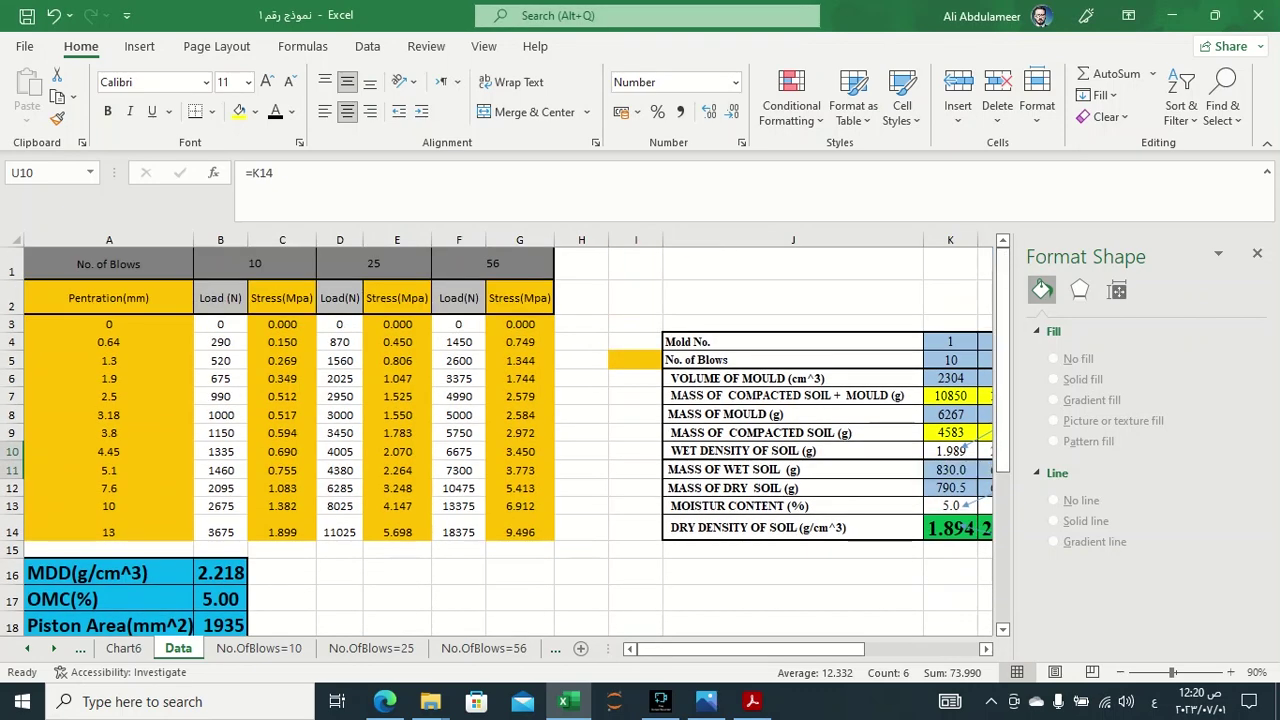
click(282, 378)
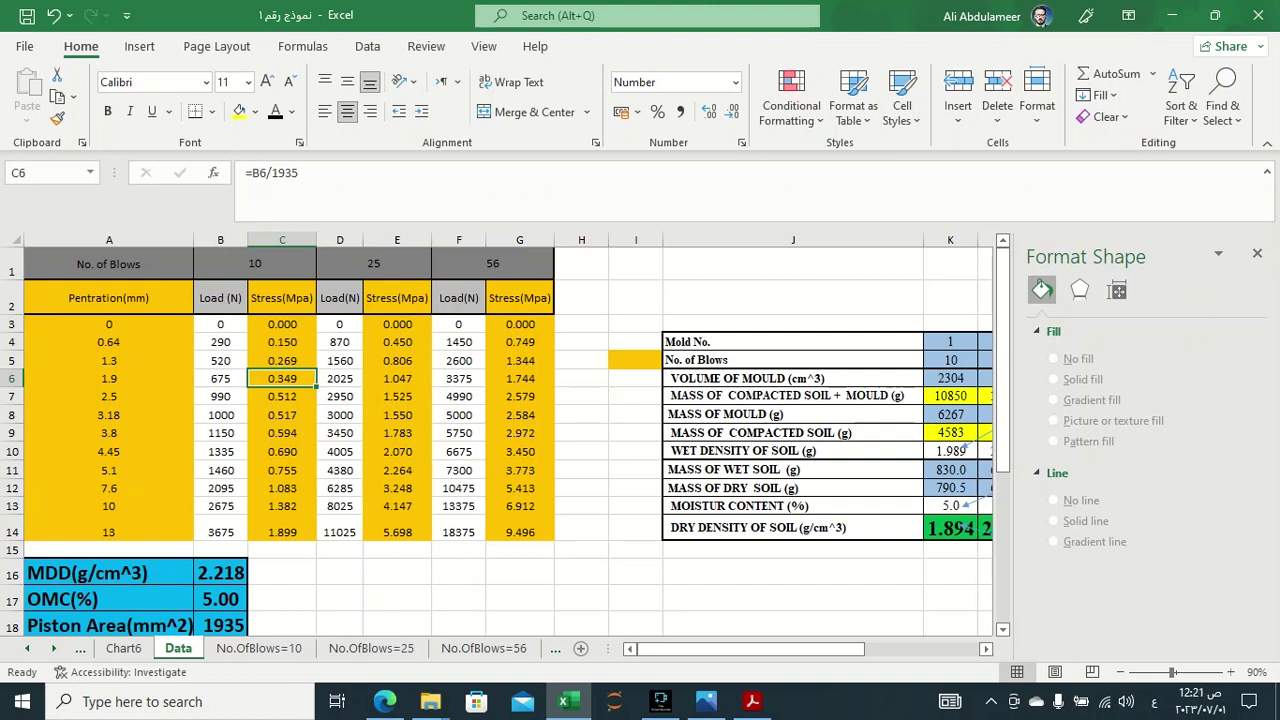
drag(740, 648, 790, 648)
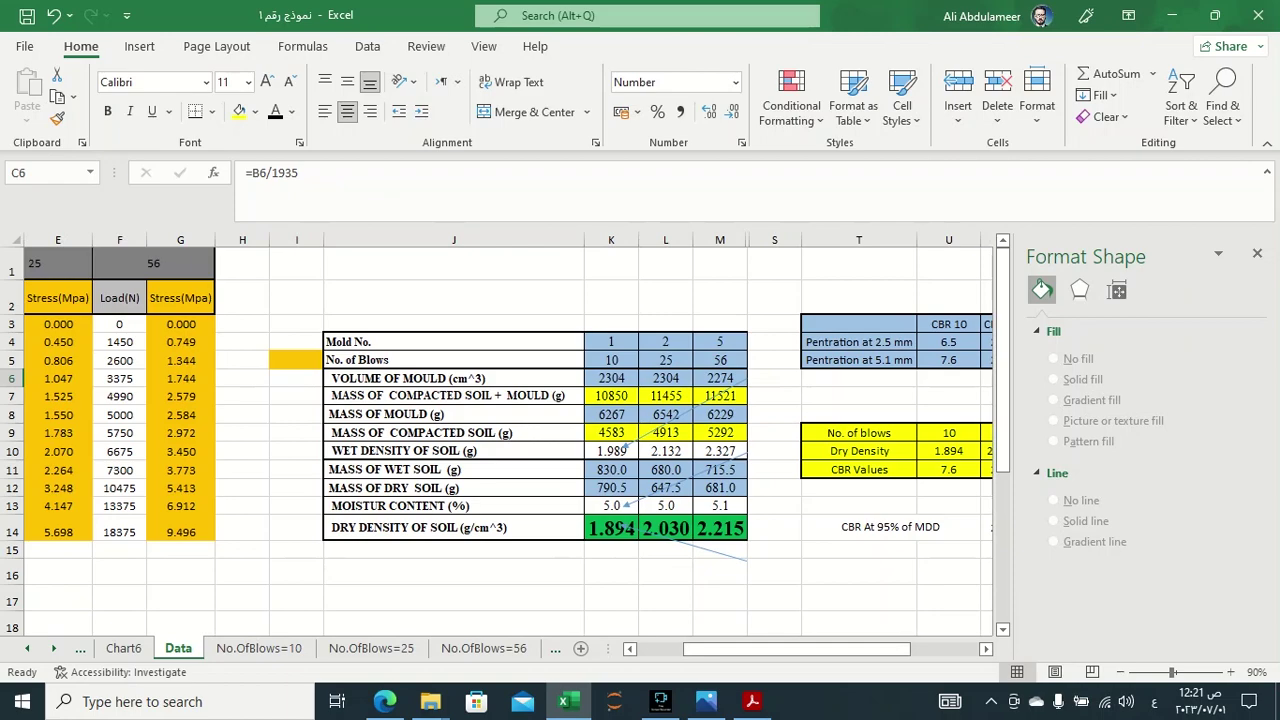
drag(790, 648, 823, 648)
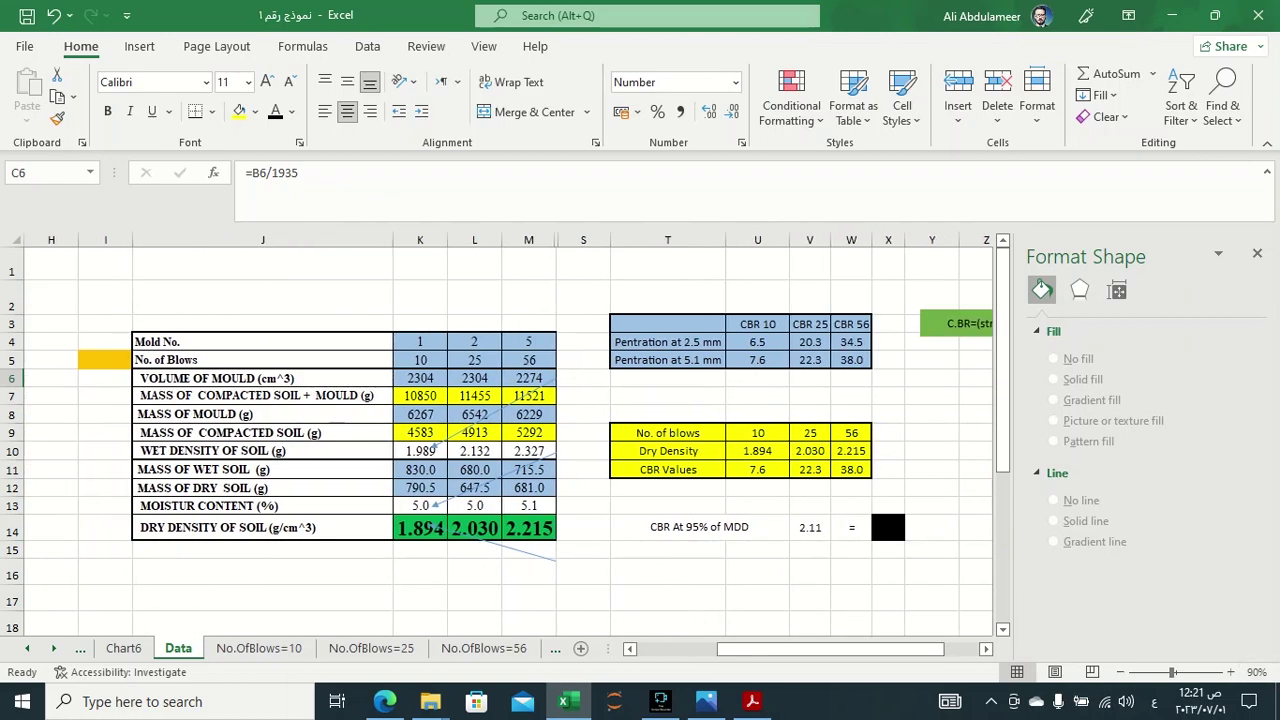
Close the Format Shape pane, zoom the sheet to 120%, and select the CBR At 95% of MDD label.
click(1257, 253)
click(1231, 672)
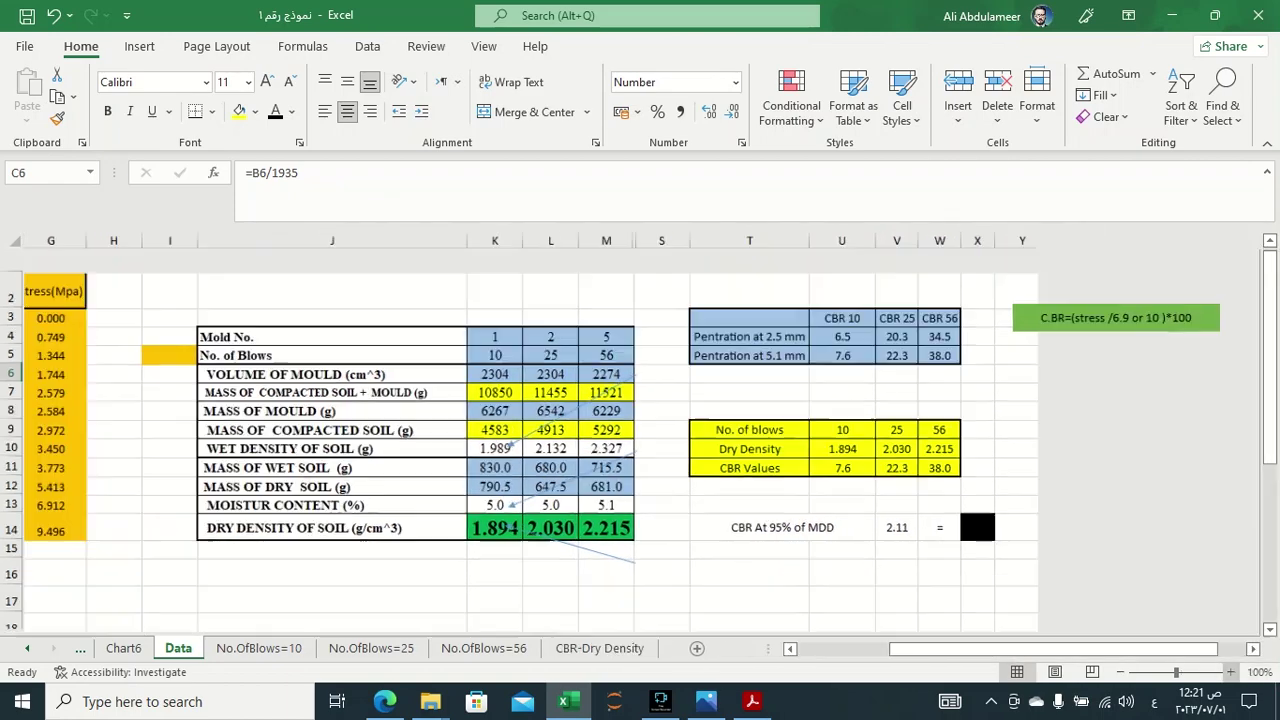
click(1231, 672)
click(1231, 672)
drag(1000, 648, 1060, 648)
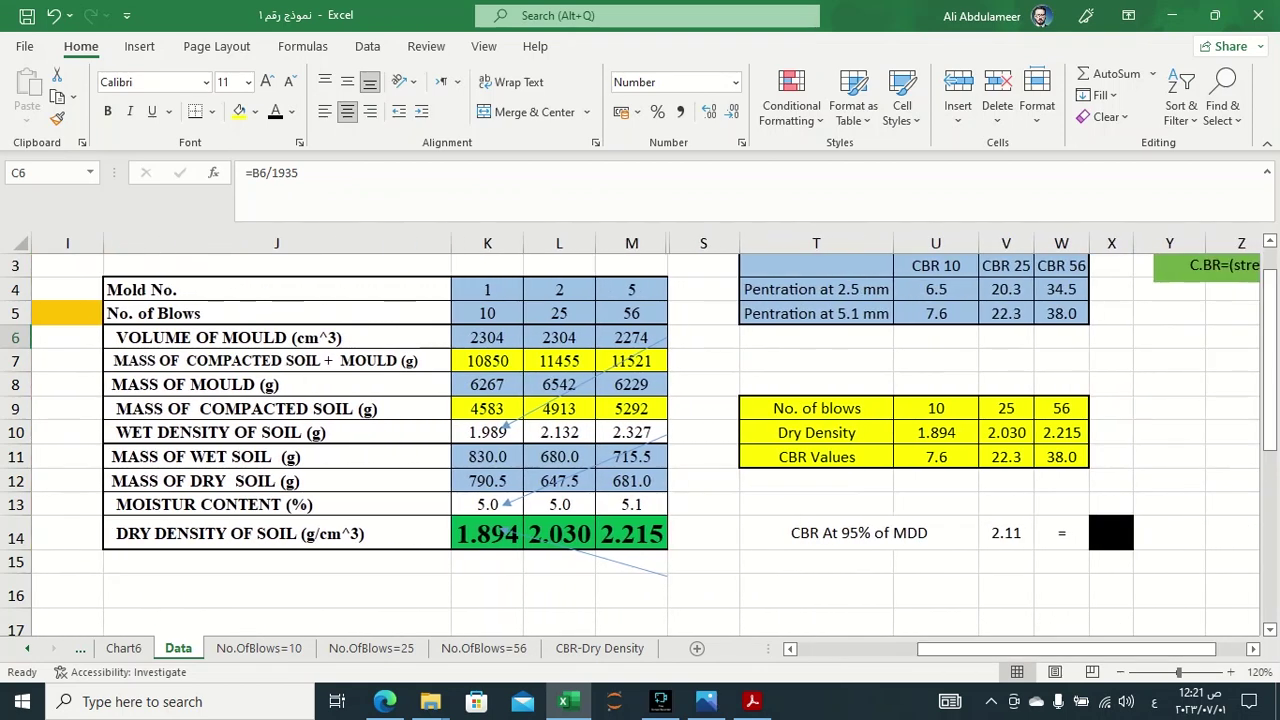
click(859, 533)
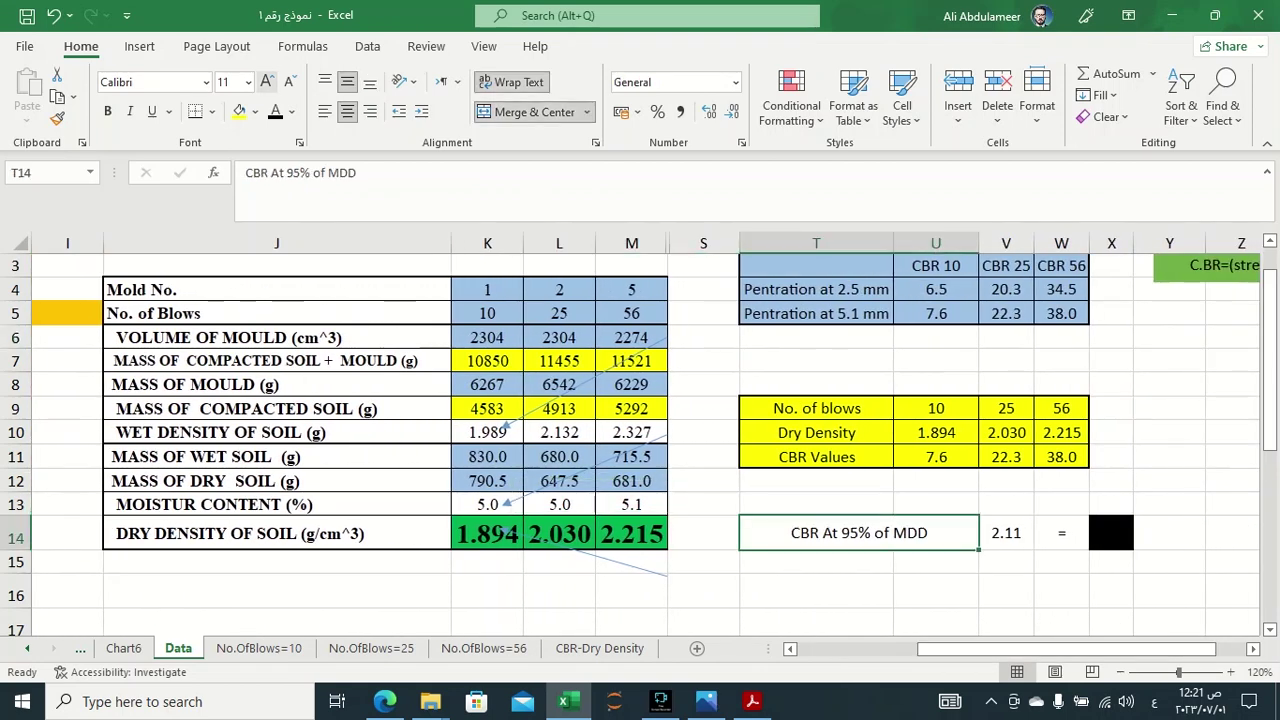
Make the CBR At 95% of MDD label 18 pt with a red fill.
click(267, 81)
click(267, 81)
click(267, 81)
click(267, 81)
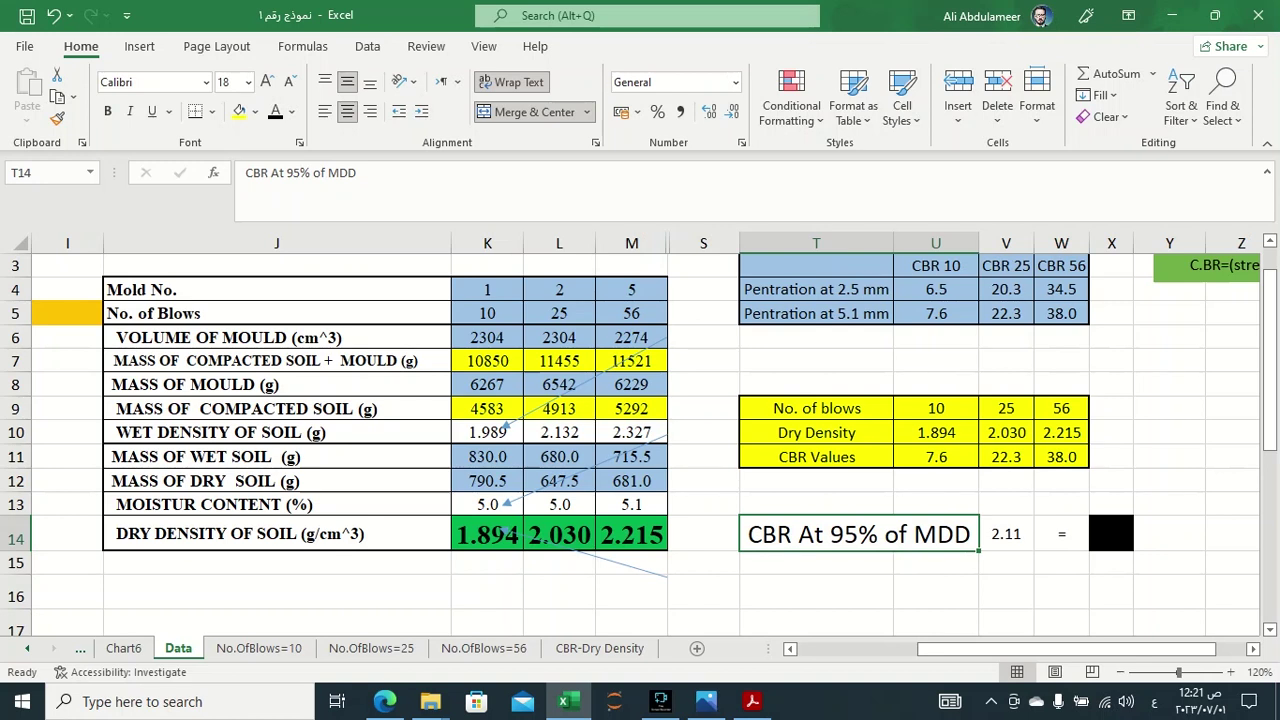
click(256, 111)
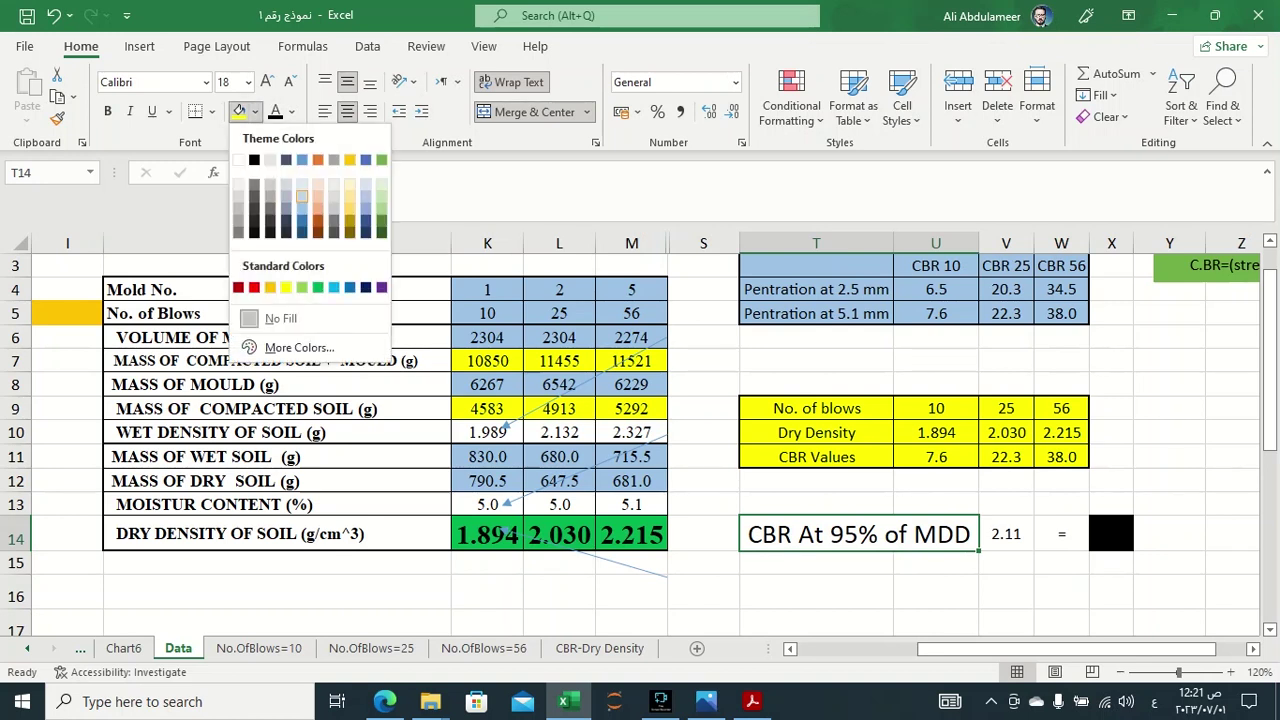
click(256, 287)
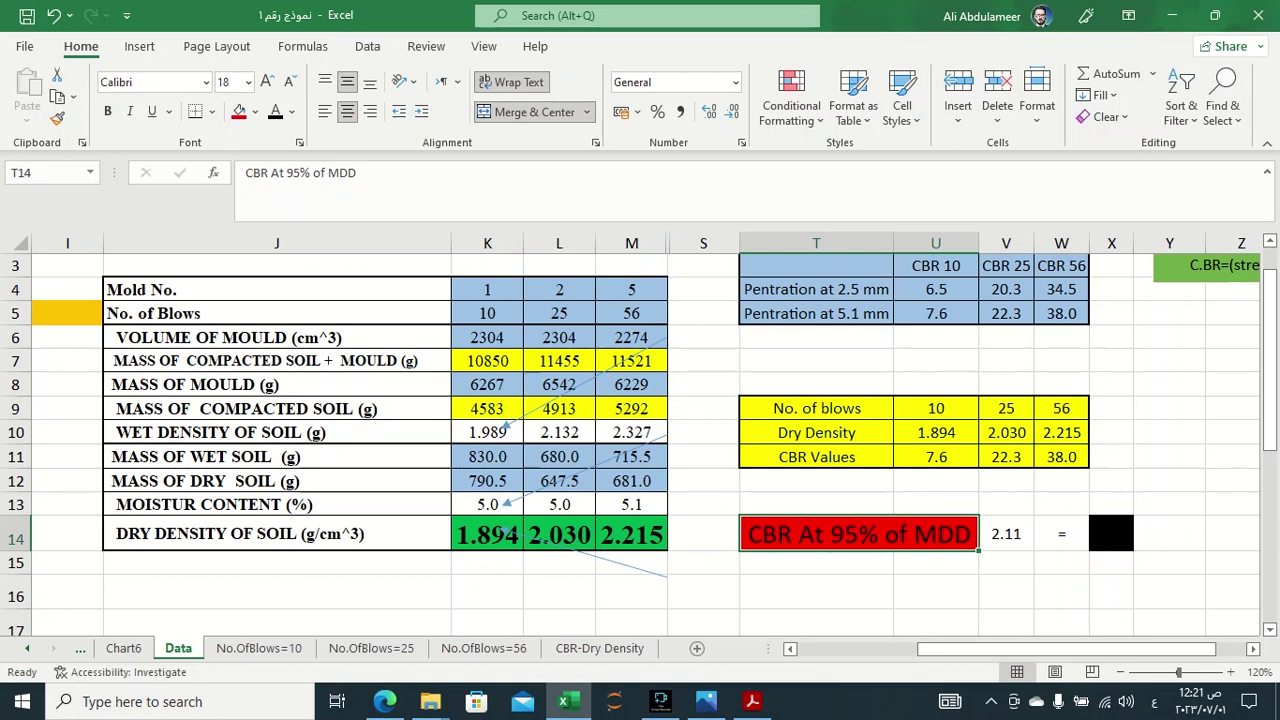
Check the 95% of MDD density formula in V14, then view the CBR-Dry Density chart sheet.
drag(816, 432, 1061, 456)
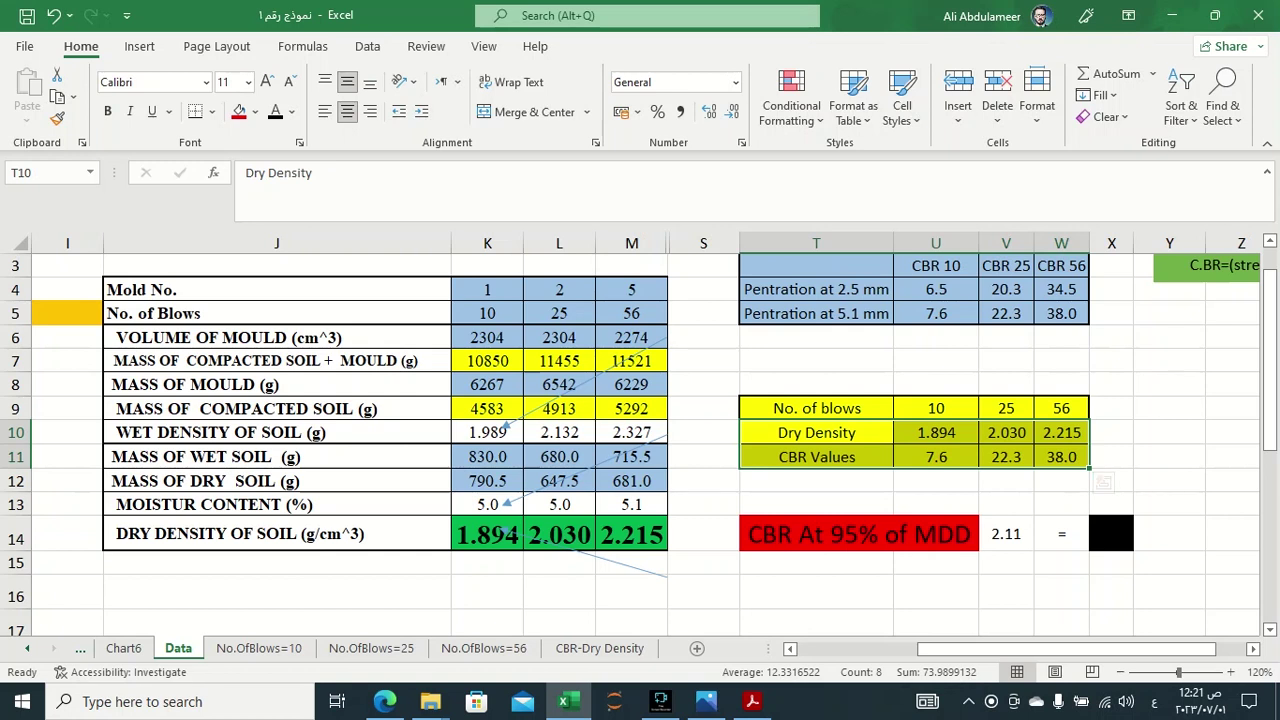
click(1006, 533)
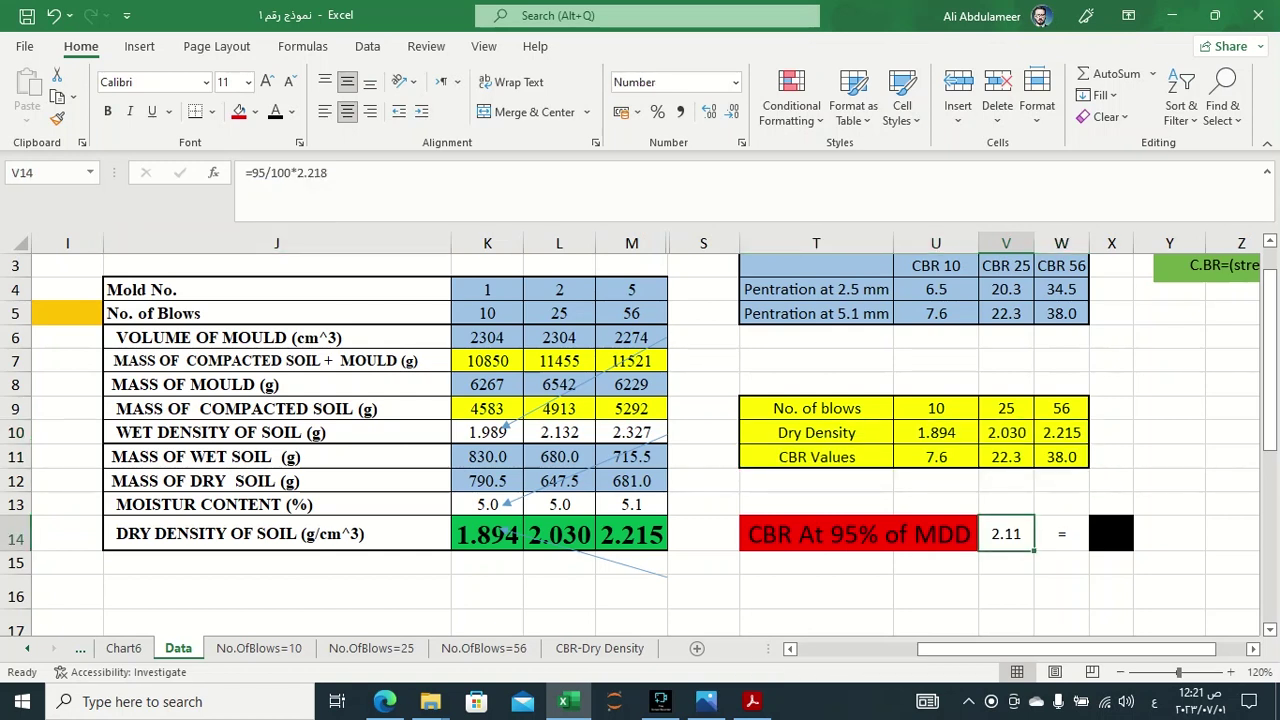
drag(1066, 648, 948, 648)
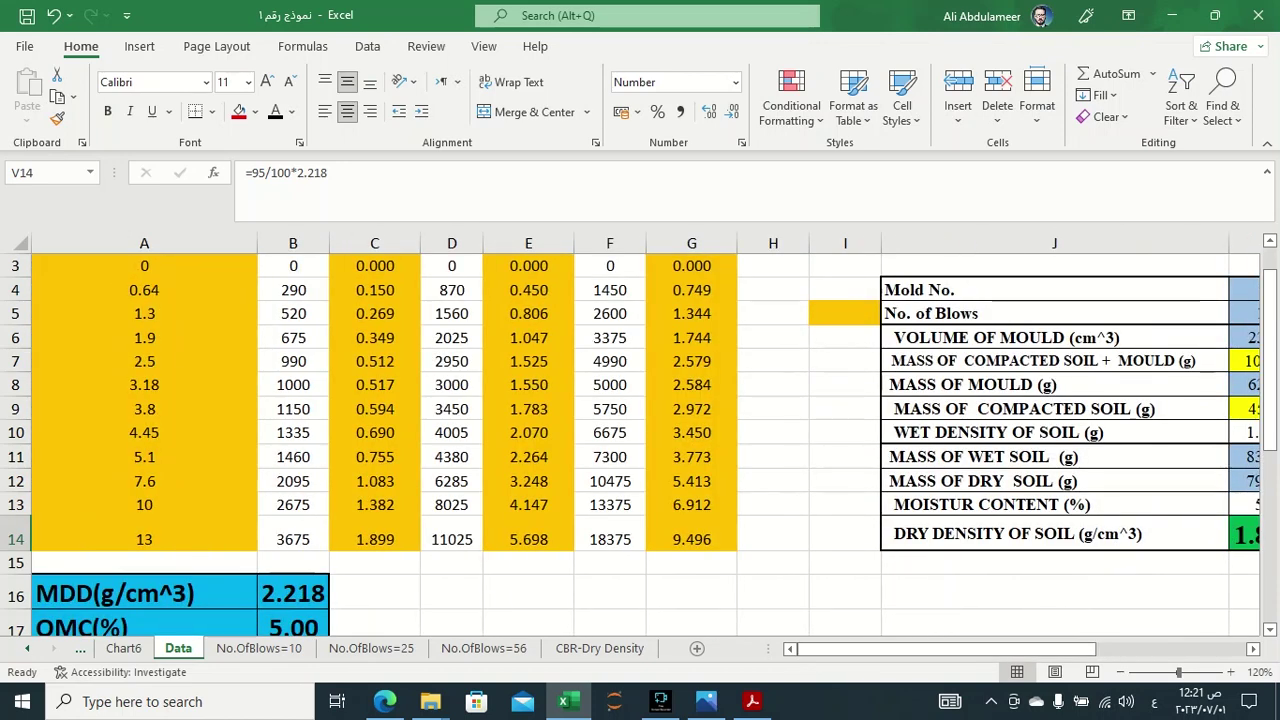
key(F2)
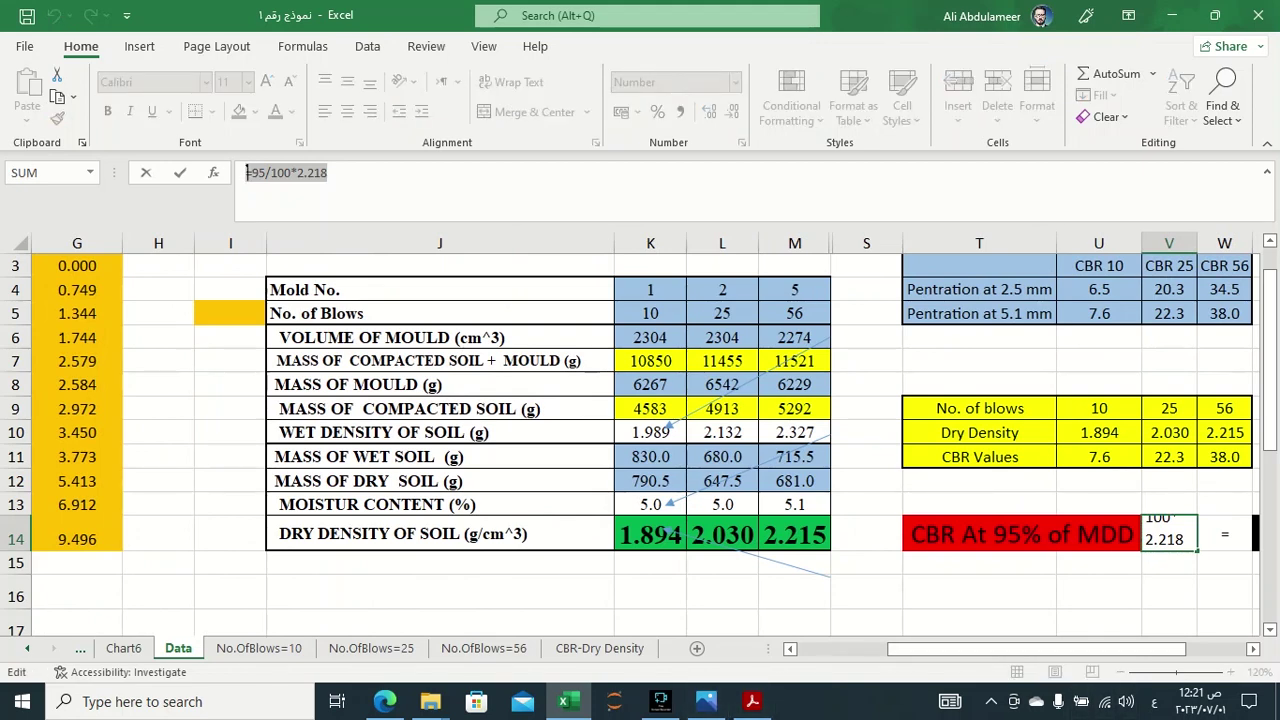
key(ctrl+Return)
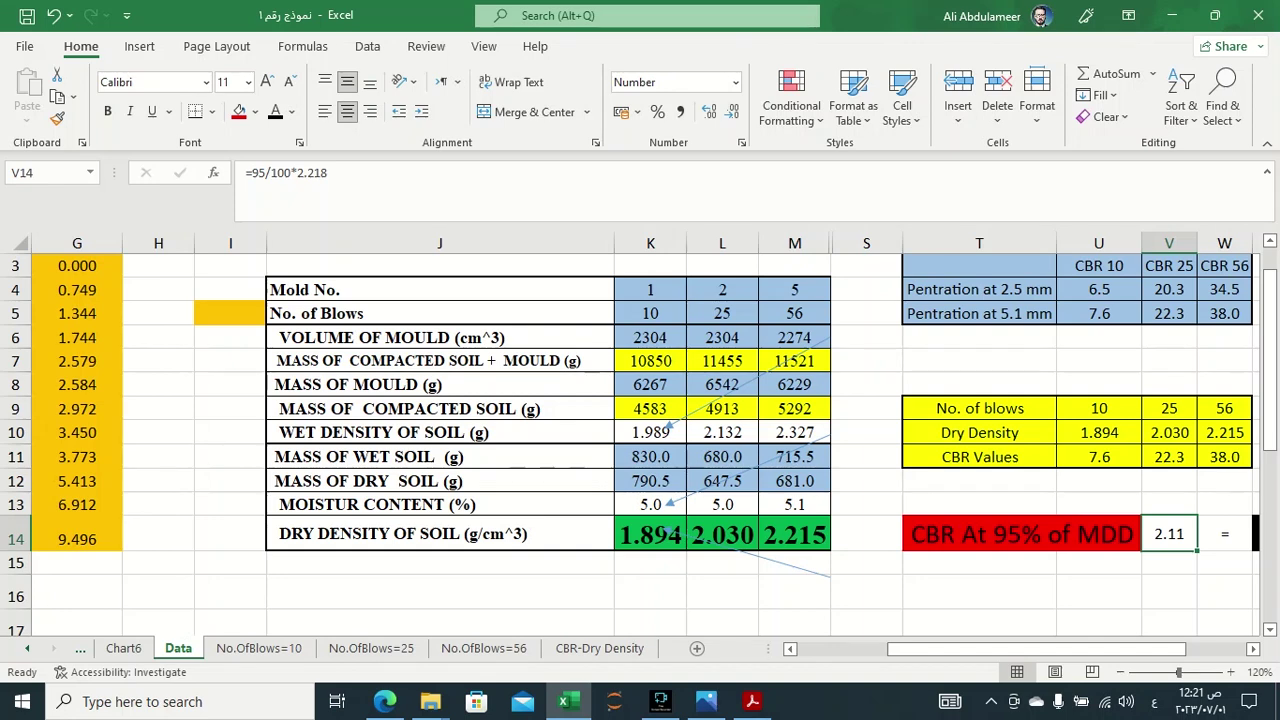
click(600, 648)
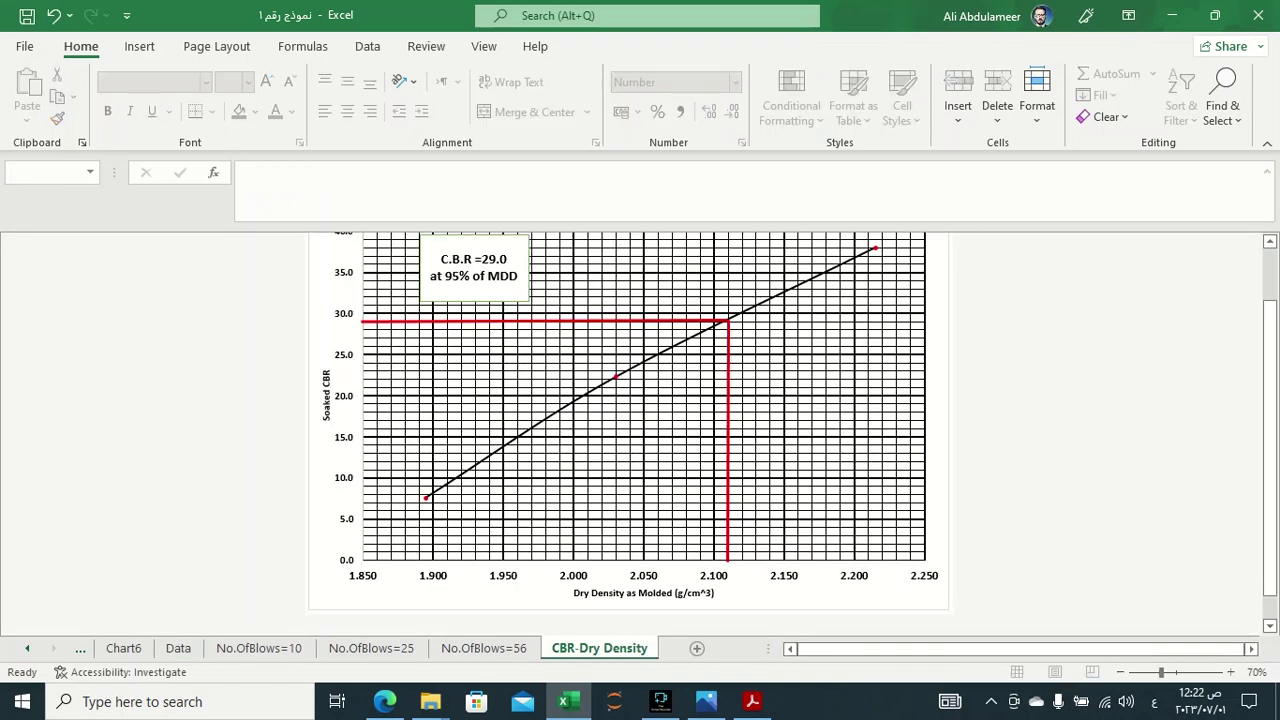
Inspect the dry density and Soaked CBR axis titles and the data series, then return to Data.
scroll(640, 430, up, 1)
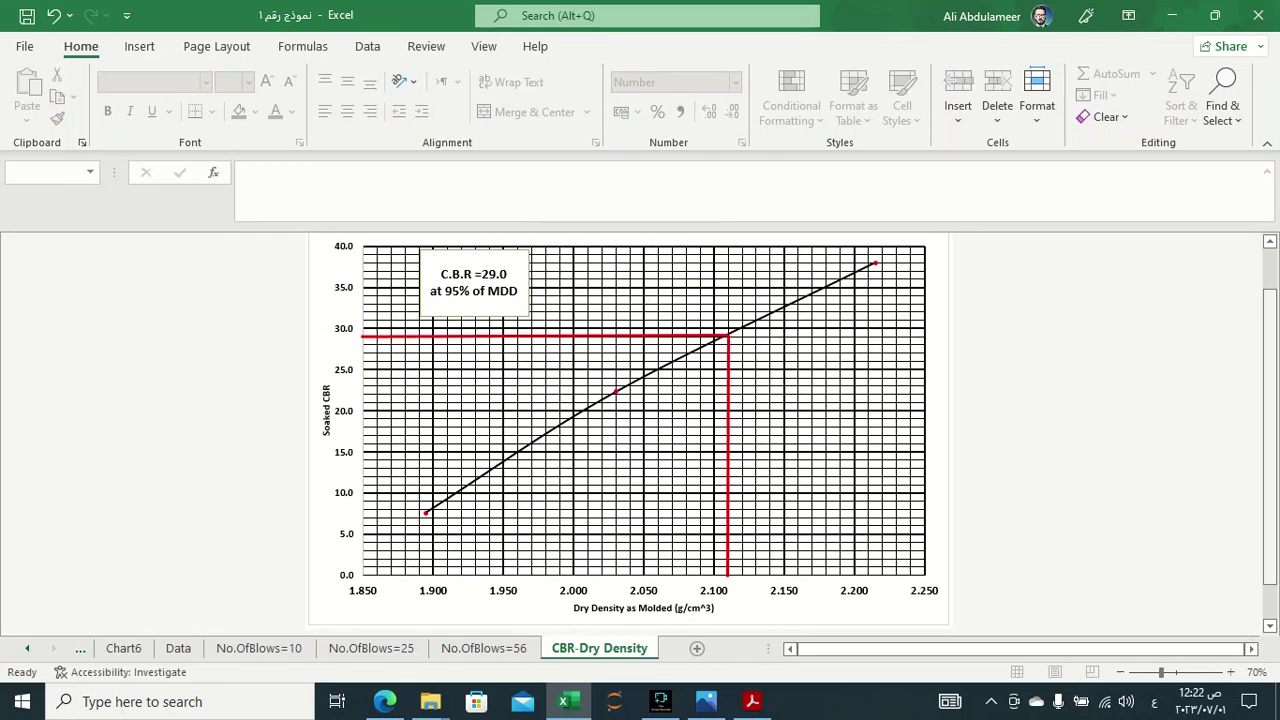
click(643, 608)
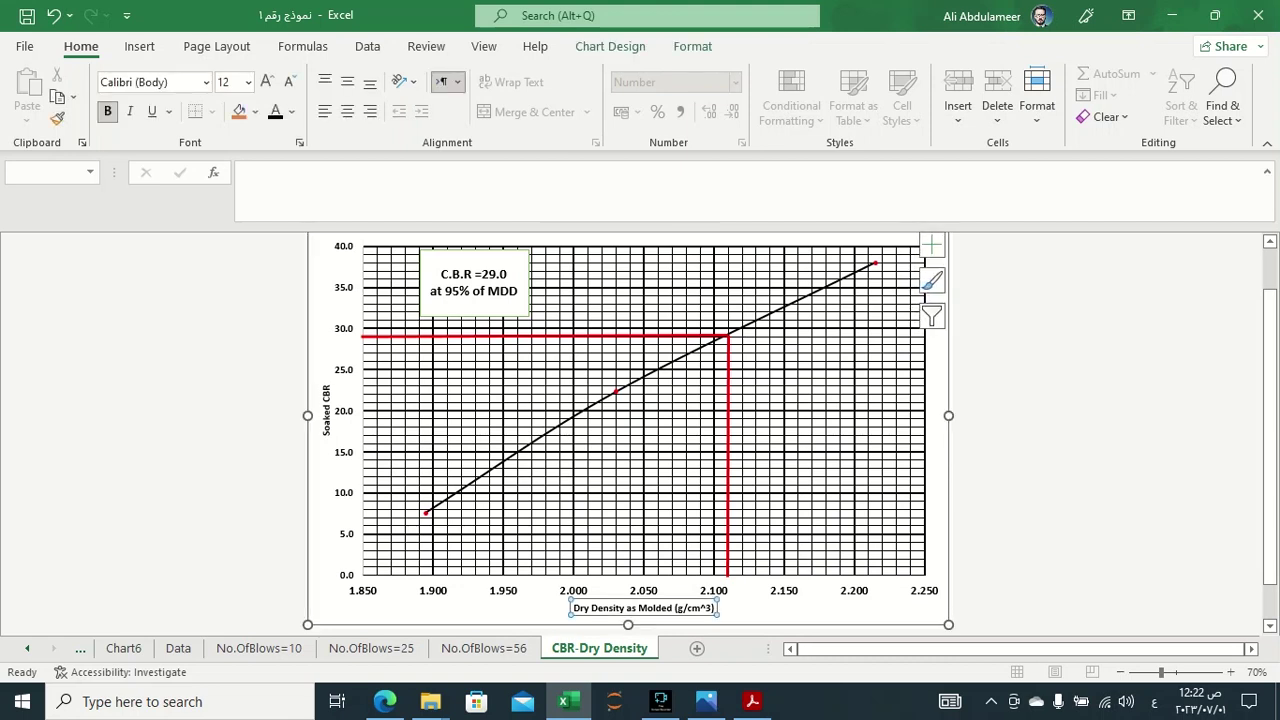
click(326, 410)
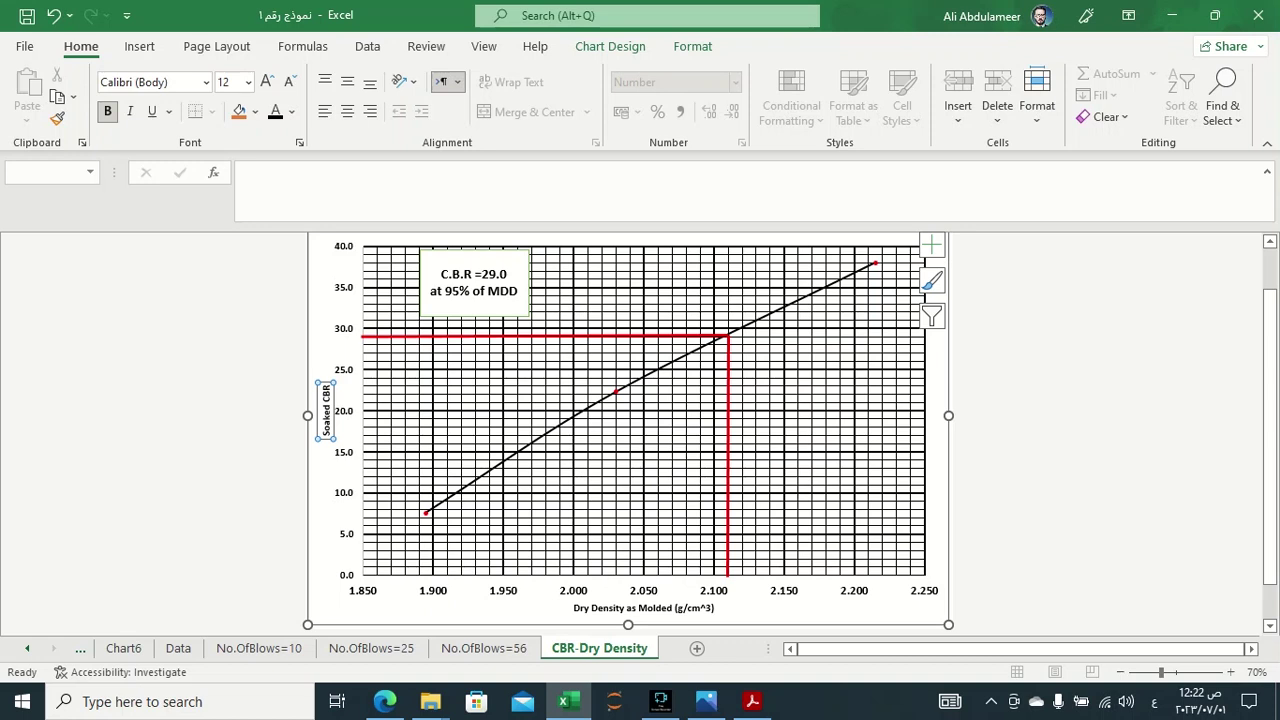
click(616, 391)
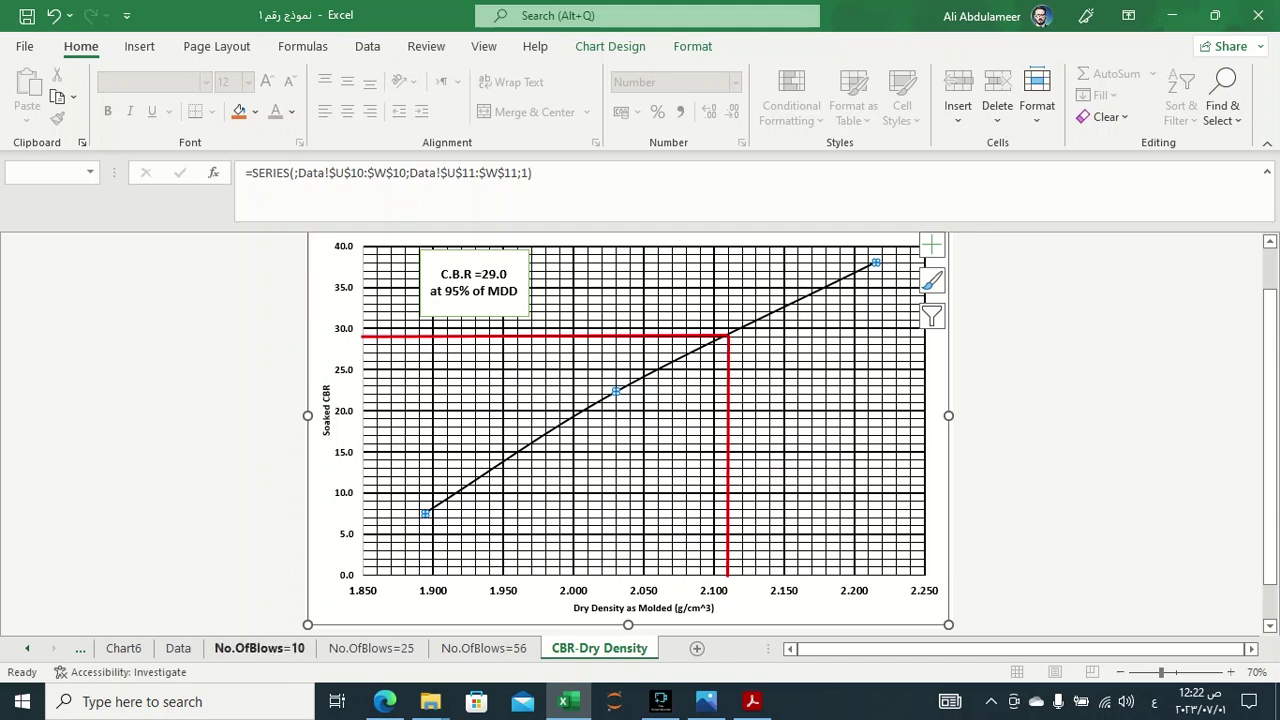
click(178, 648)
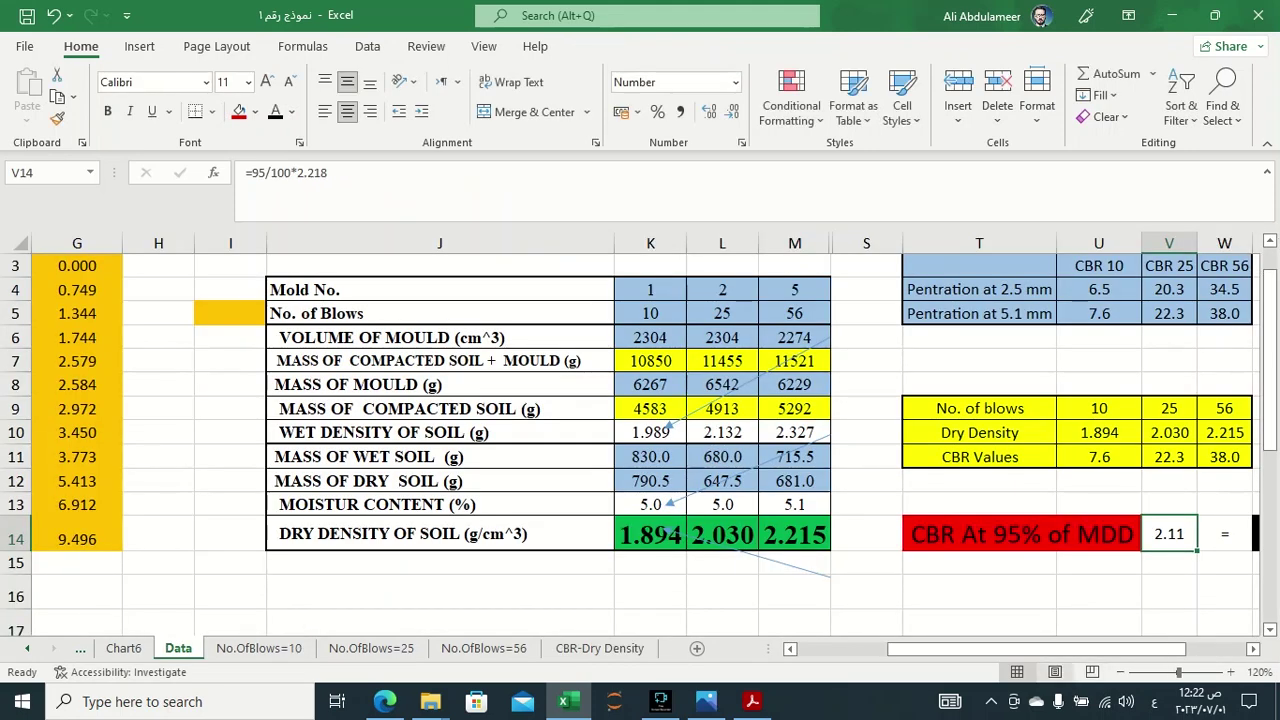
Set cell X14 to No Fill so the CBR result 29.0 shows beside 2.11.
drag(1040, 648, 1068, 648)
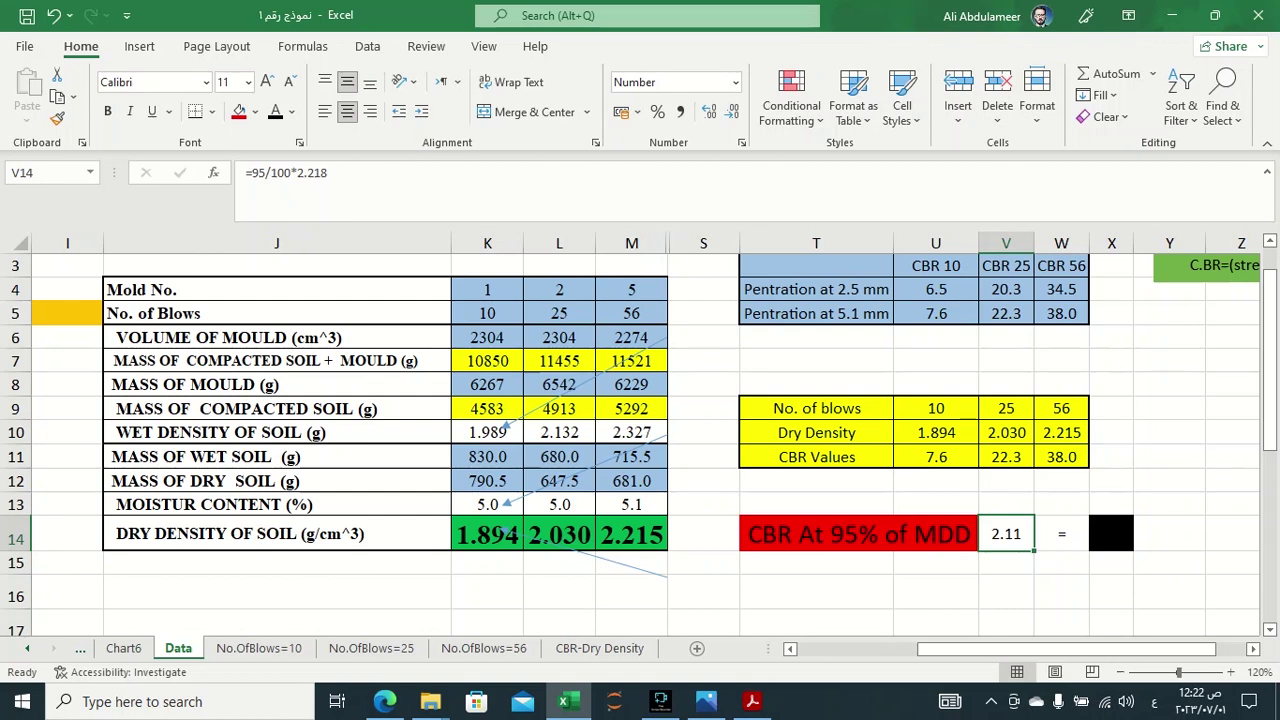
click(1111, 533)
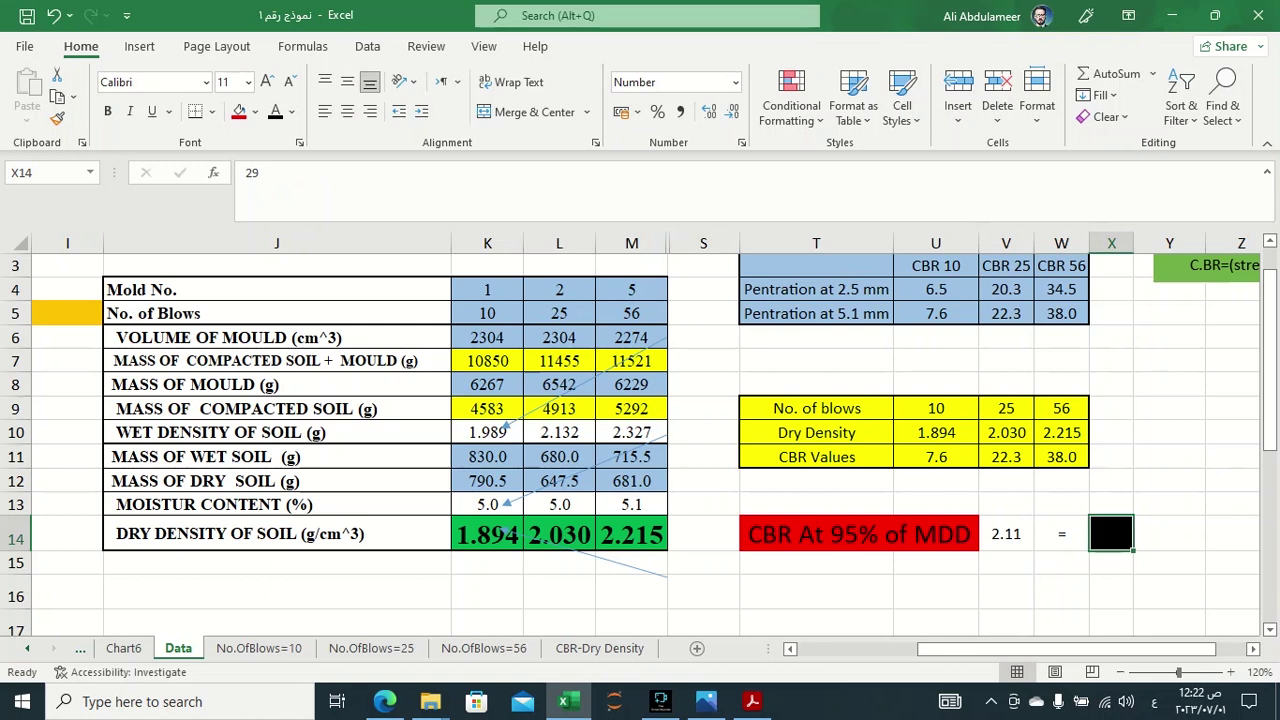
click(255, 111)
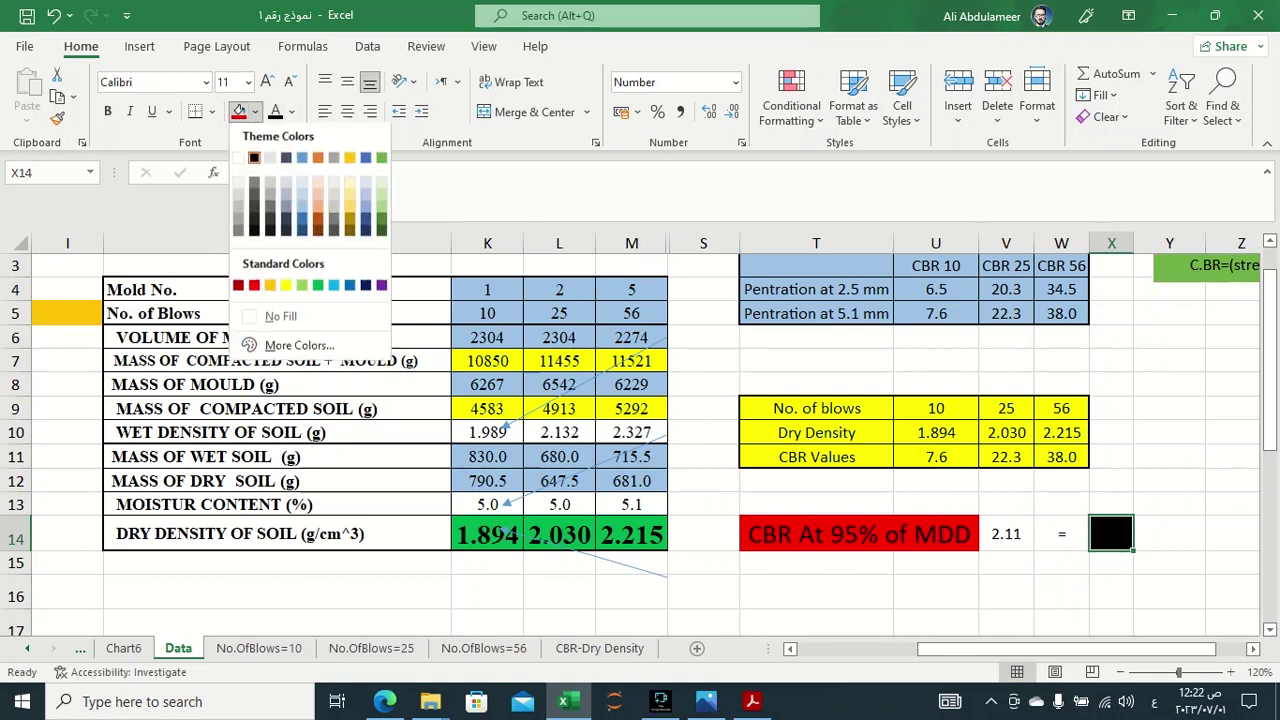
click(281, 318)
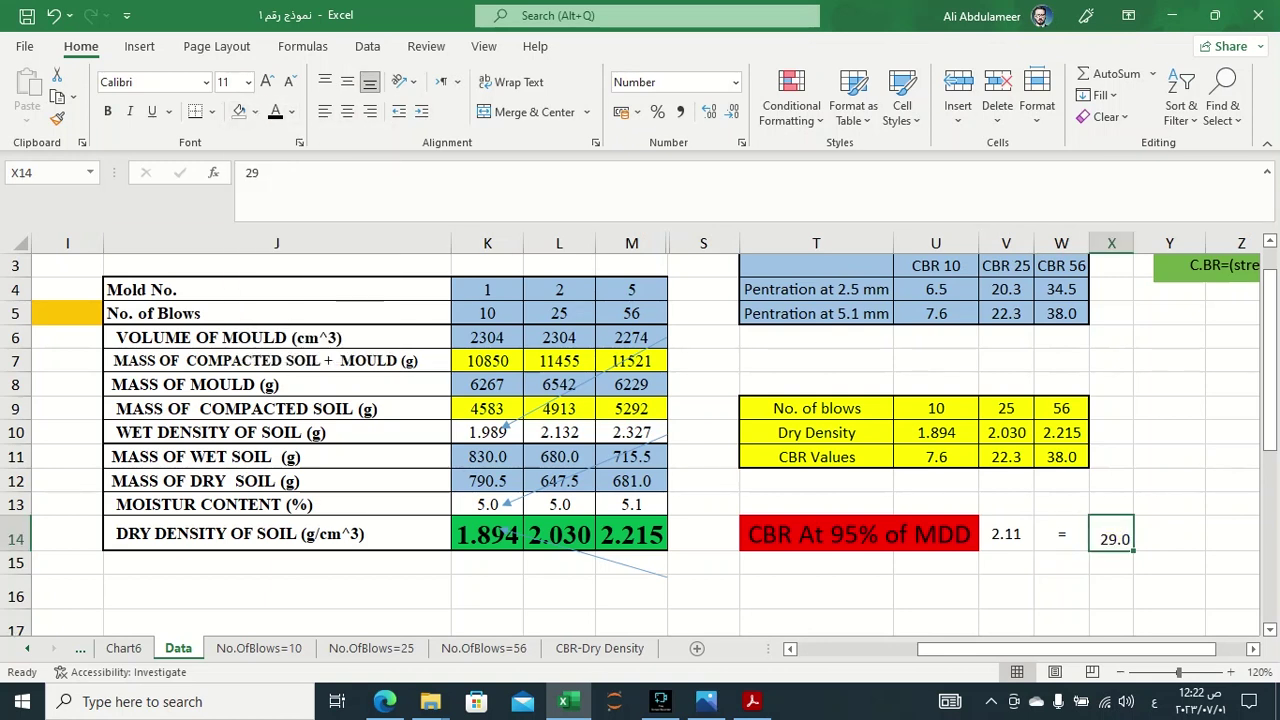
scroll(640, 430, right, 3)
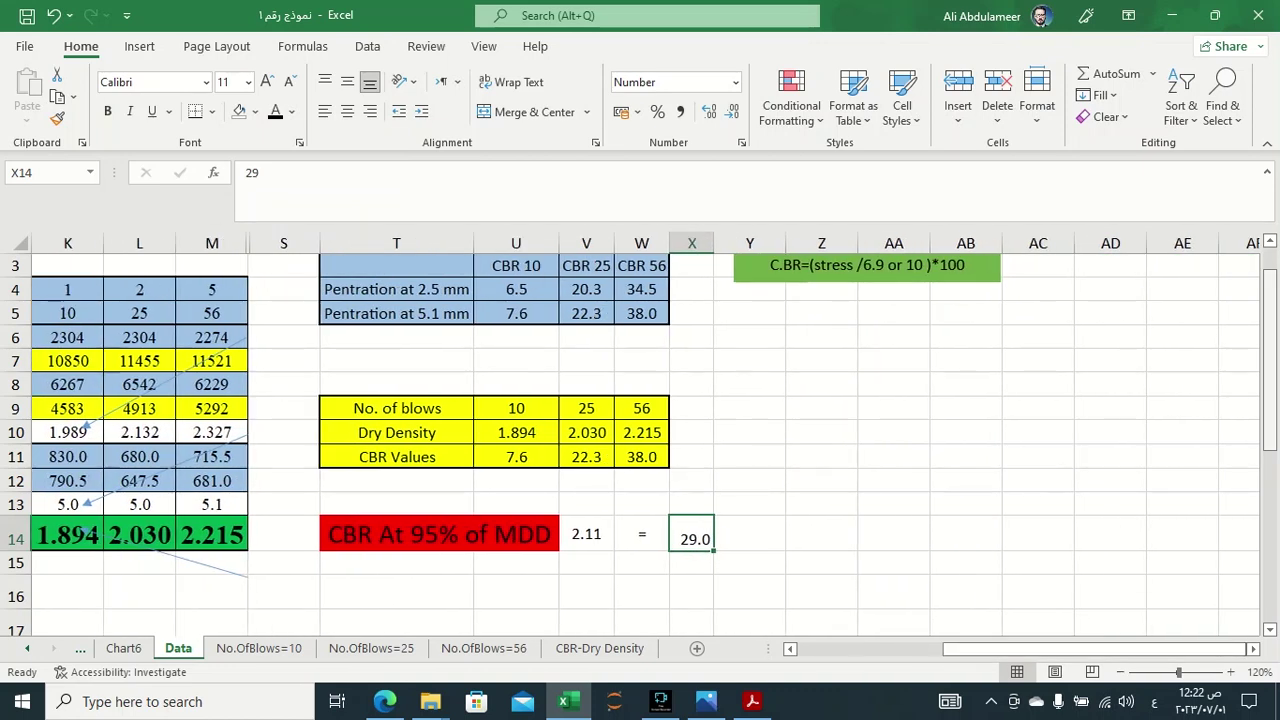
scroll(640, 445, up, 1)
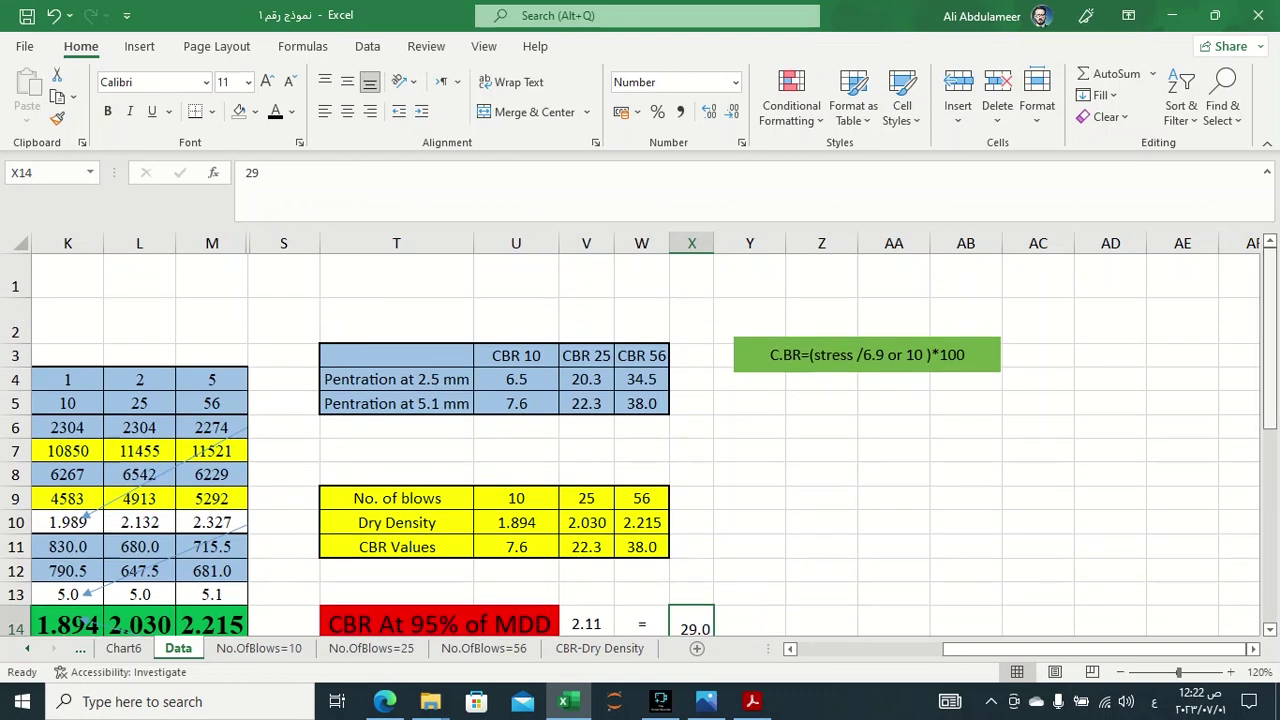
scroll(640, 445, down, 2)
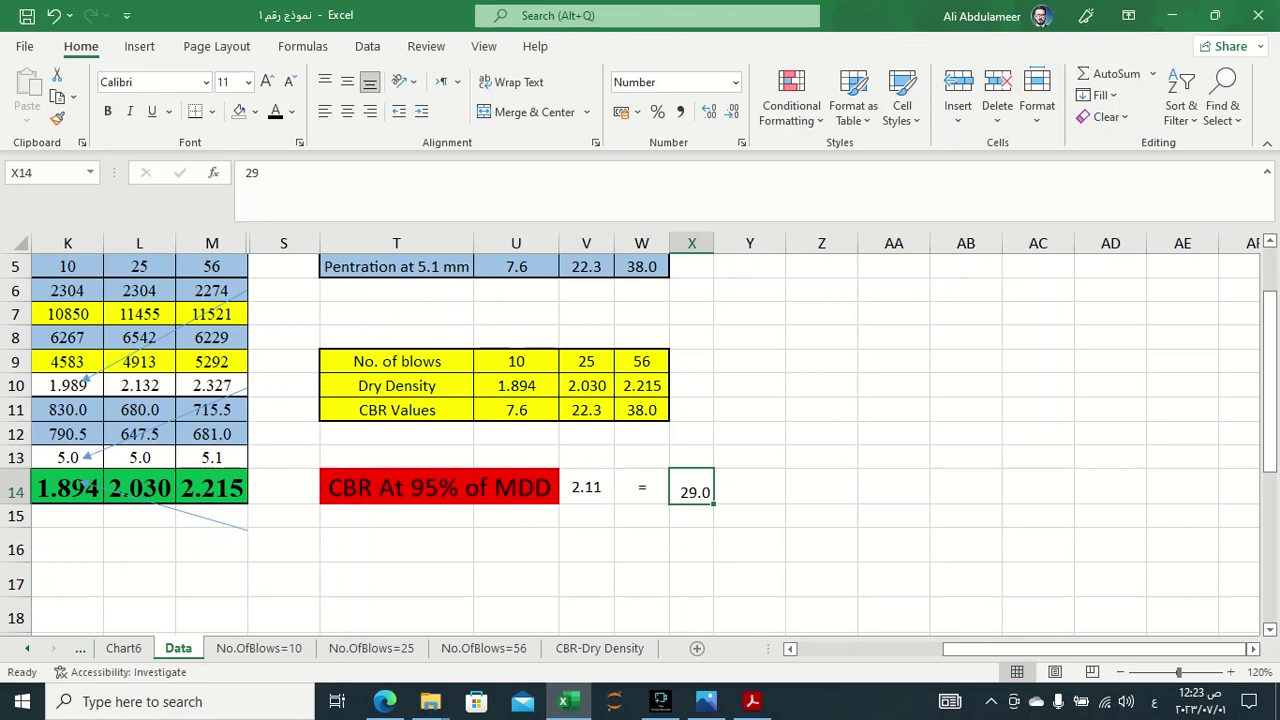
click(752, 701)
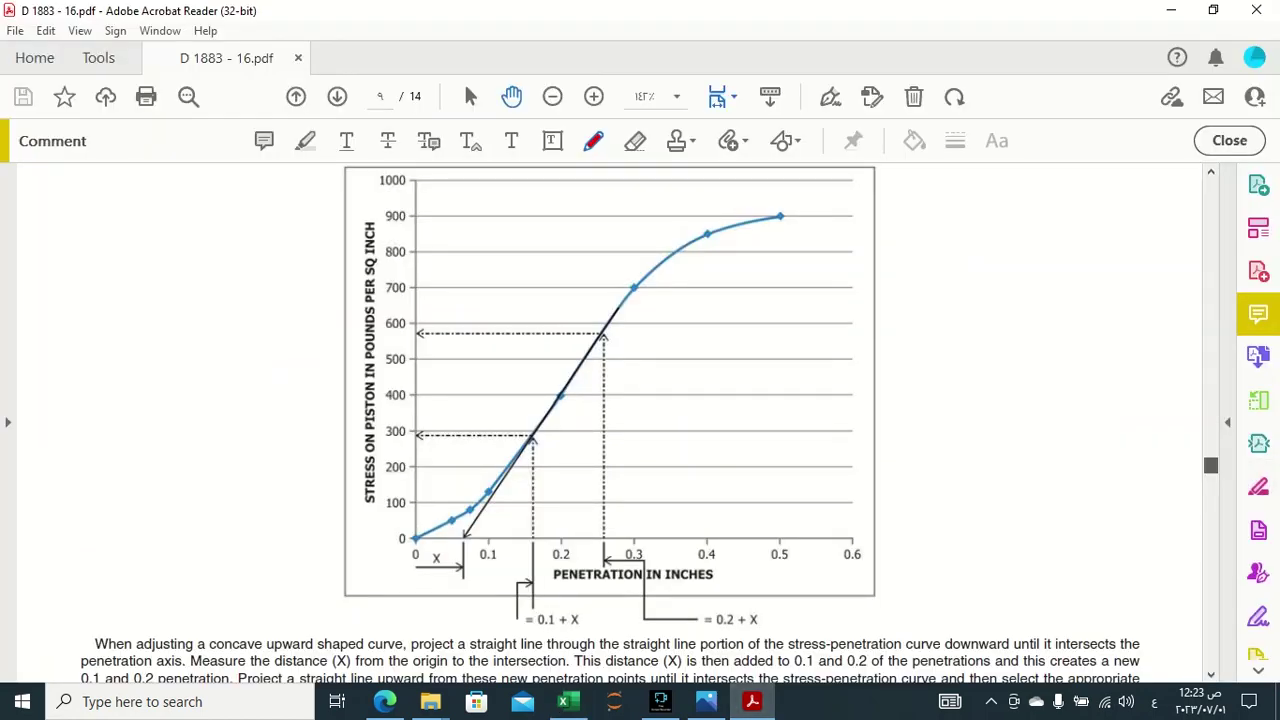
key(Home)
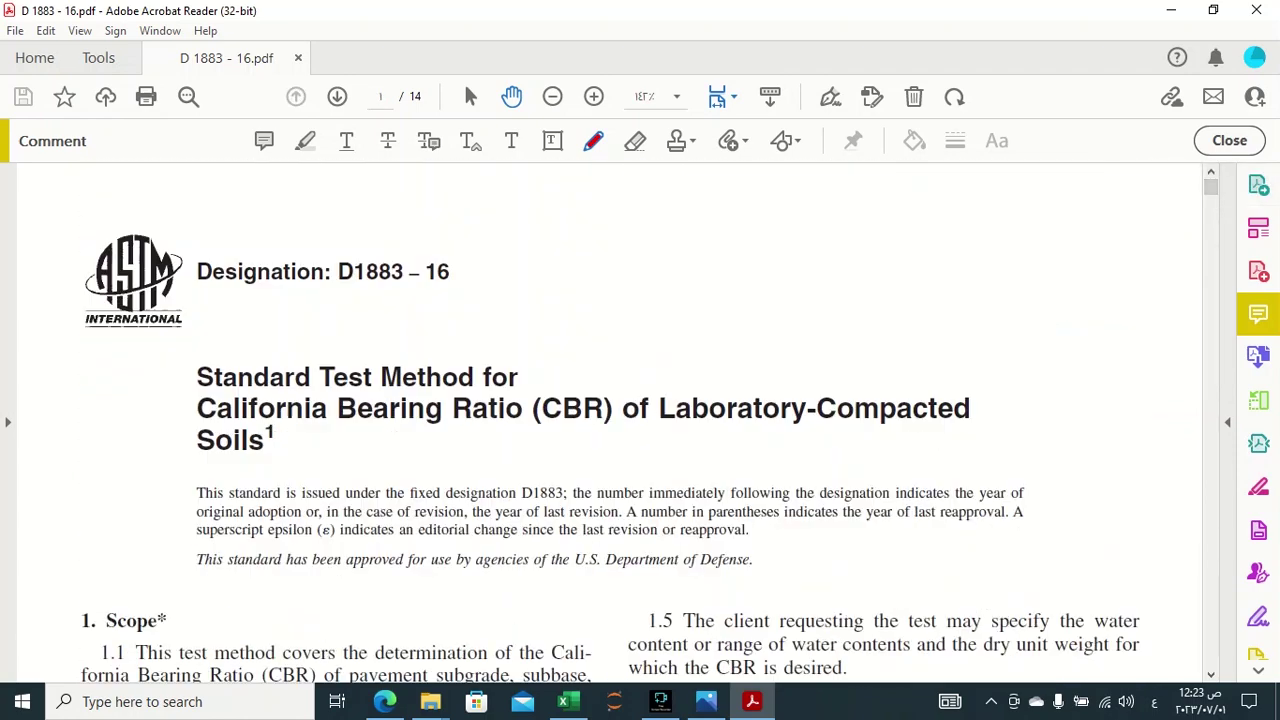